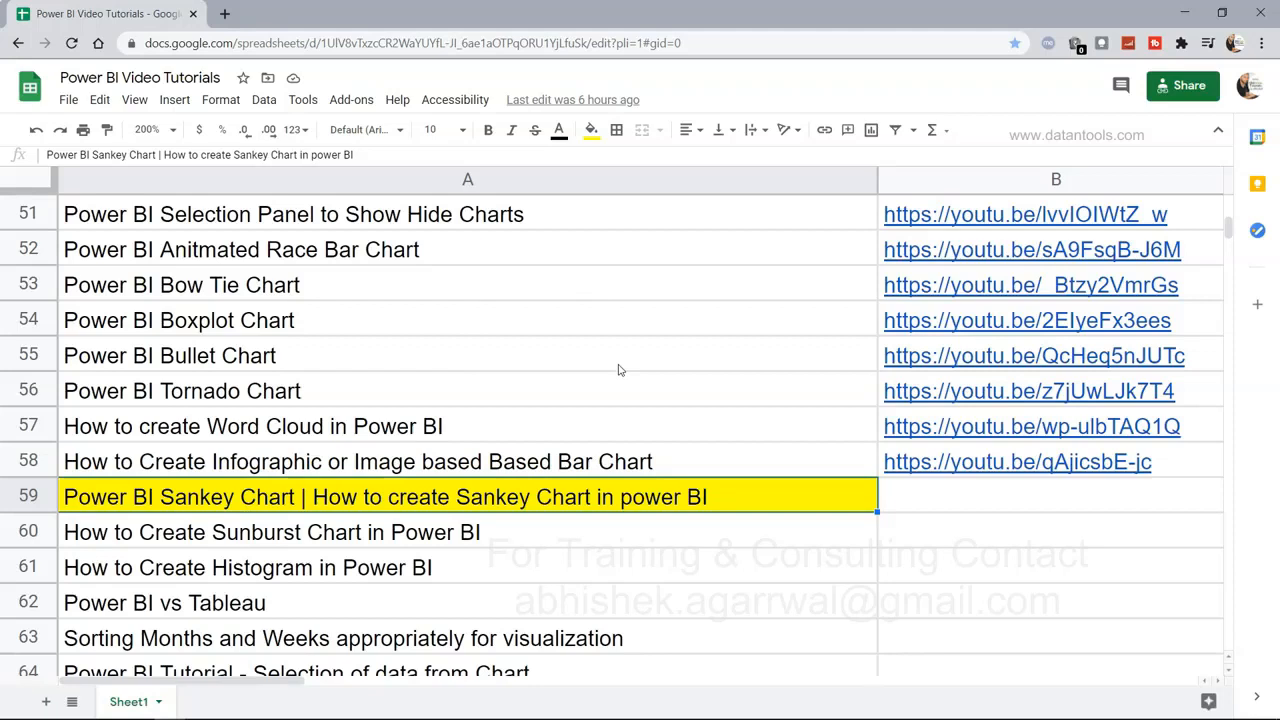
Look through the spreadsheet's list of Power BI tutorials and video links above the highlighted Sankey chart entry
scroll(577, 371, "up", 5)
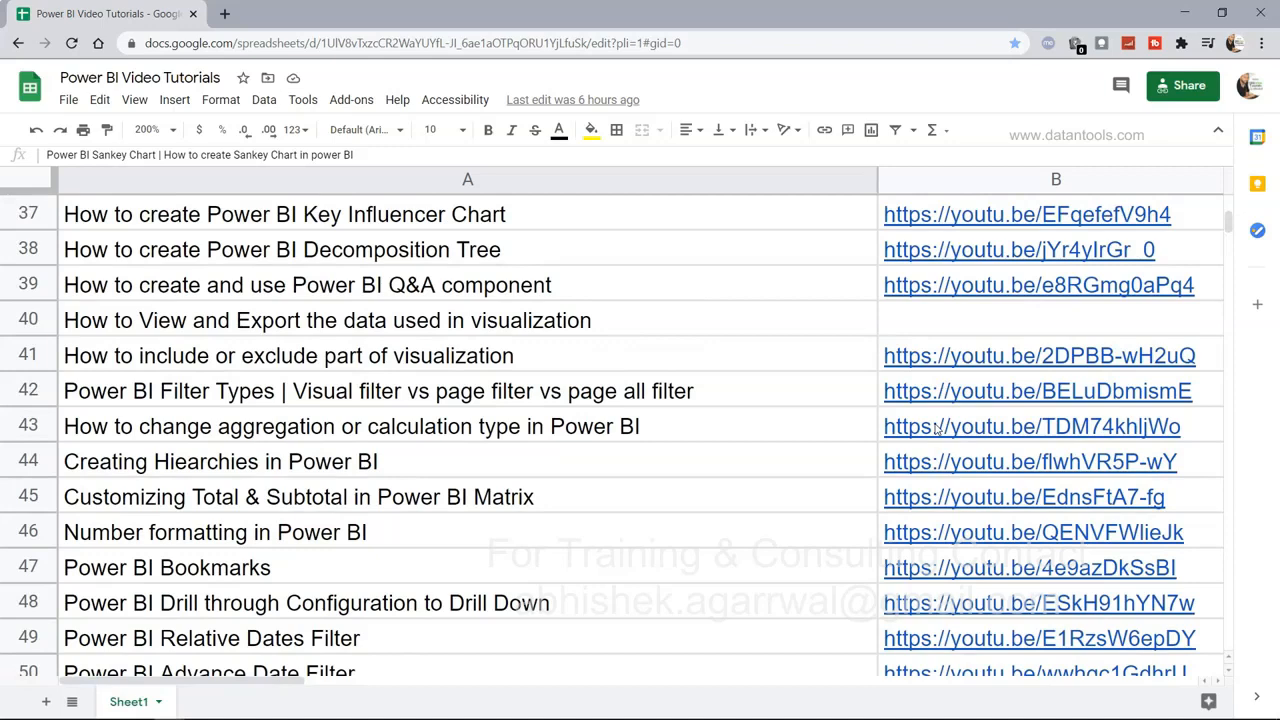
scroll(936, 428, "up", 2)
scroll(936, 428, "up", 2)
scroll(936, 428, "down", 2)
scroll(936, 428, "down", 6)
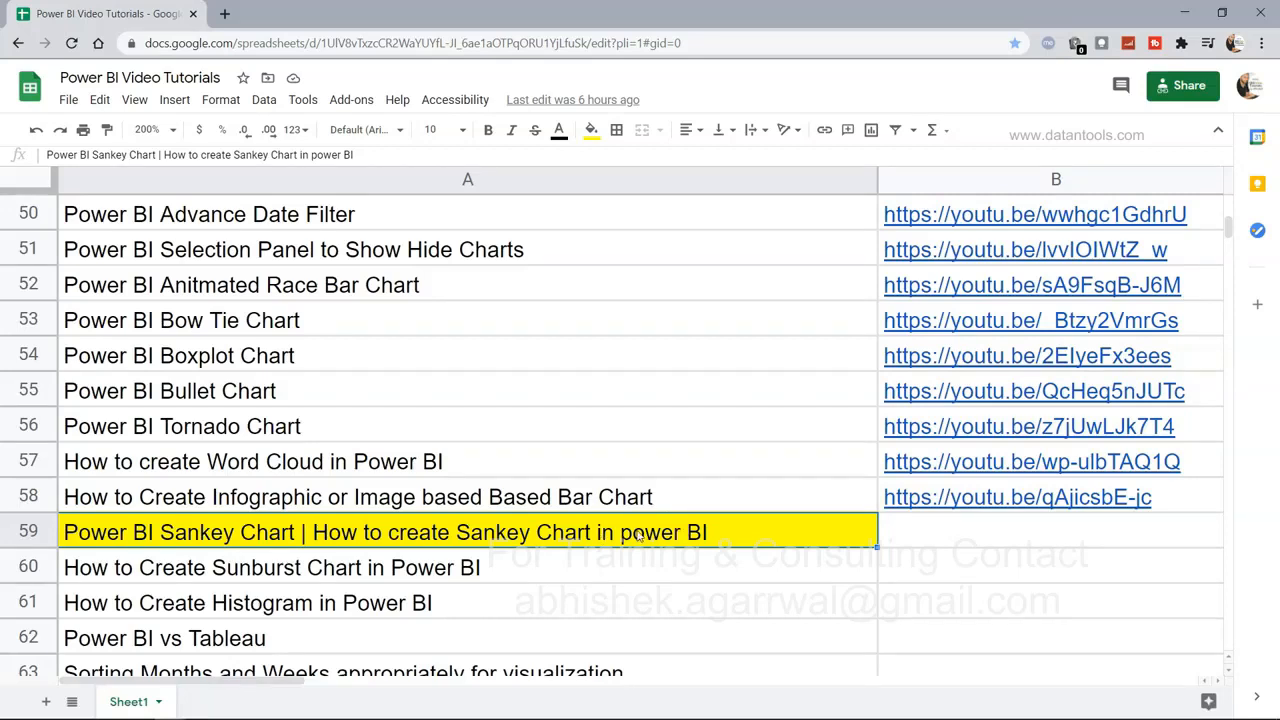
Switch to Power BI Desktop and search the AppSource visuals for "sankey"
key("alt+Tab")
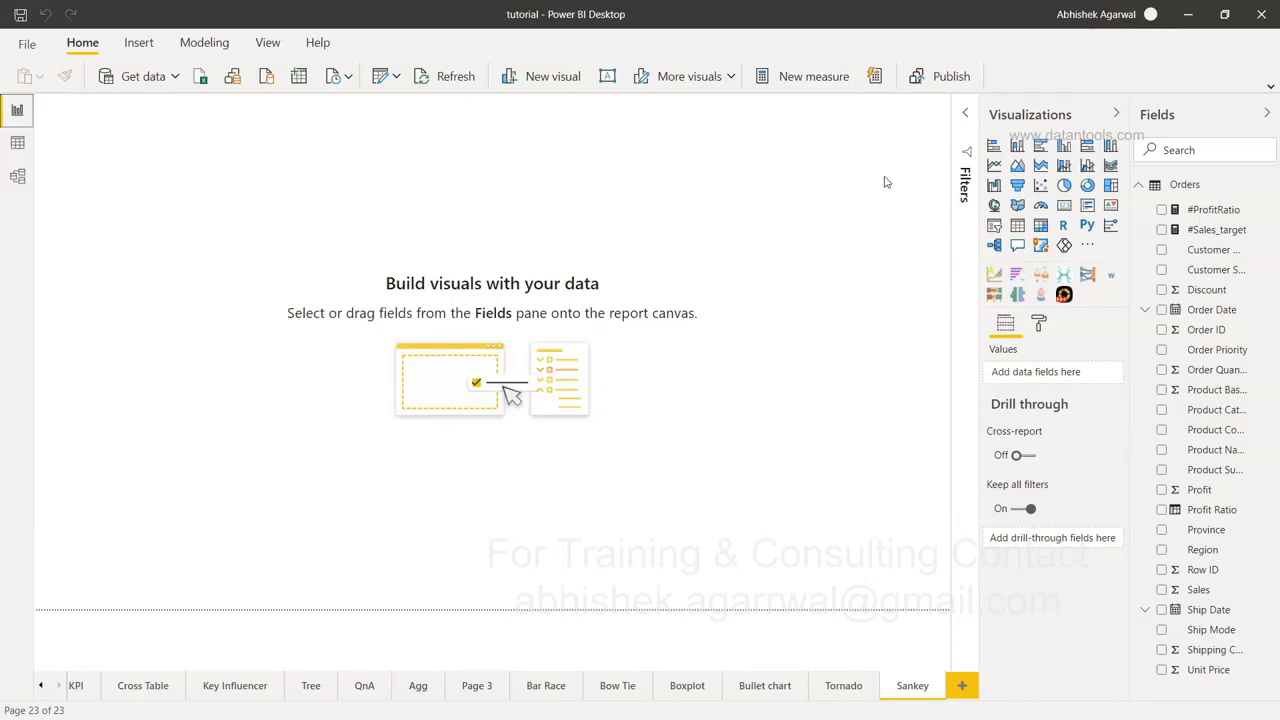
left_click(1091, 248)
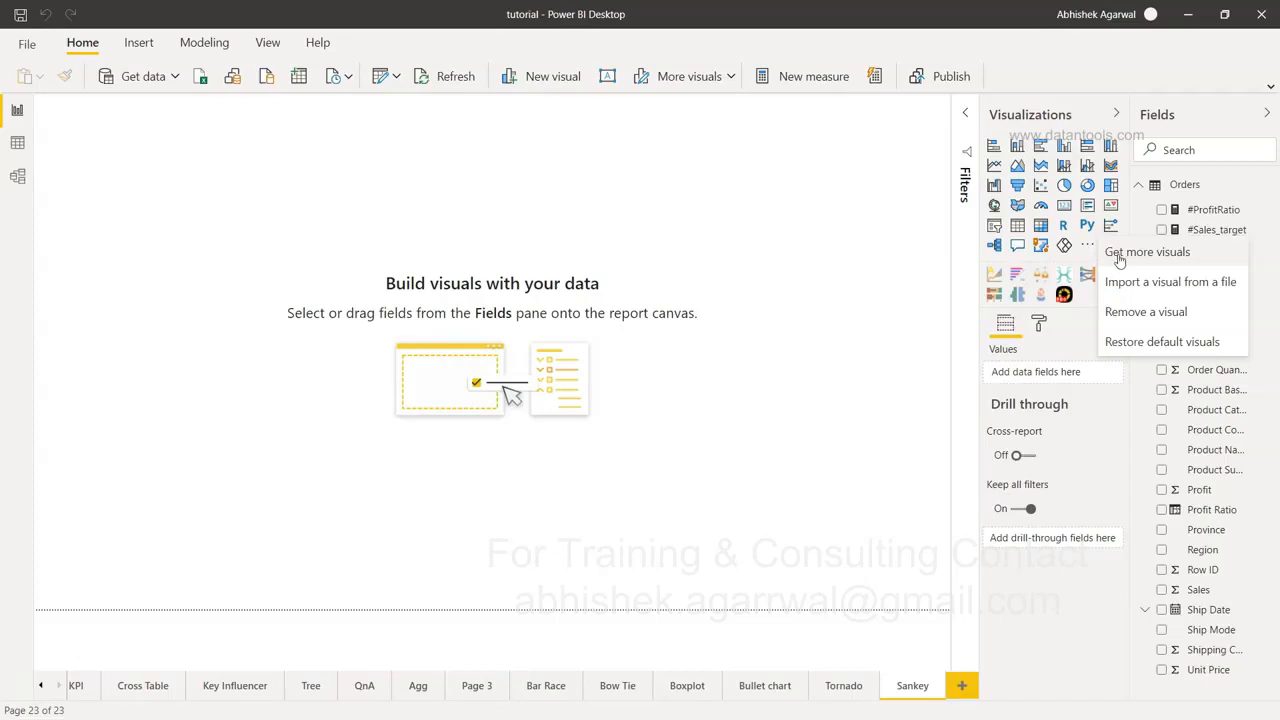
left_click(1122, 254)
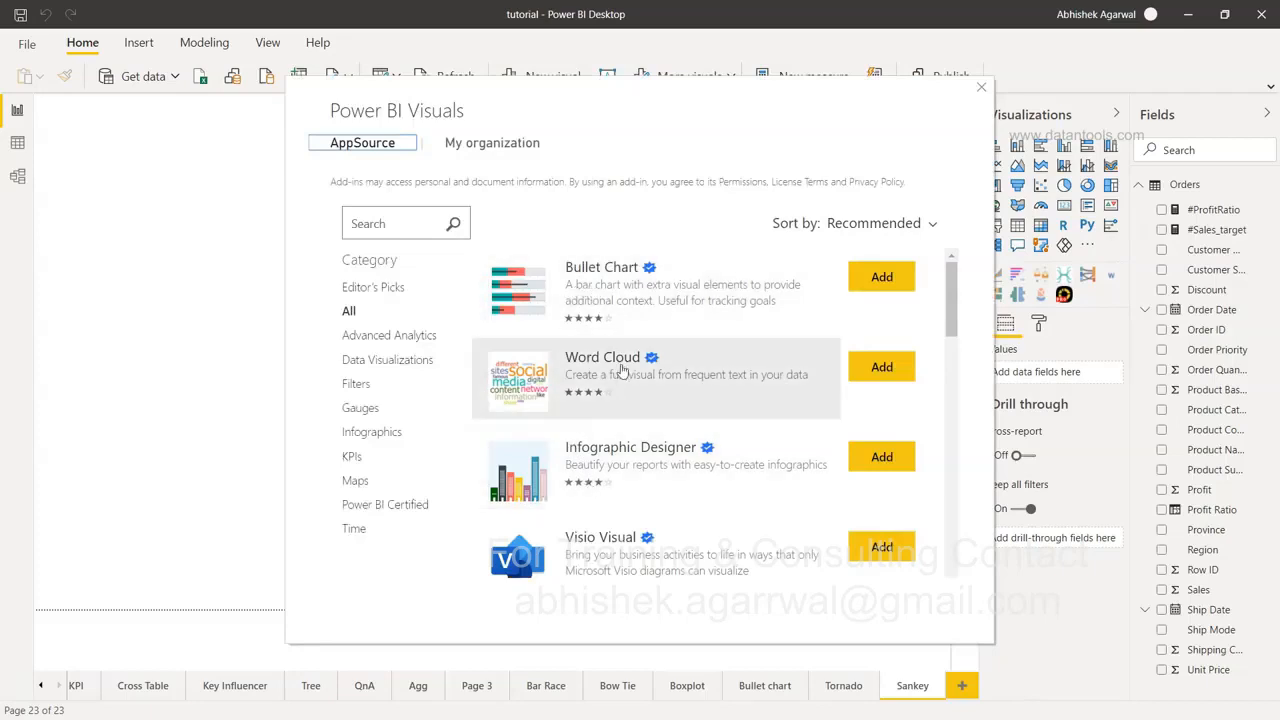
left_click(404, 215)
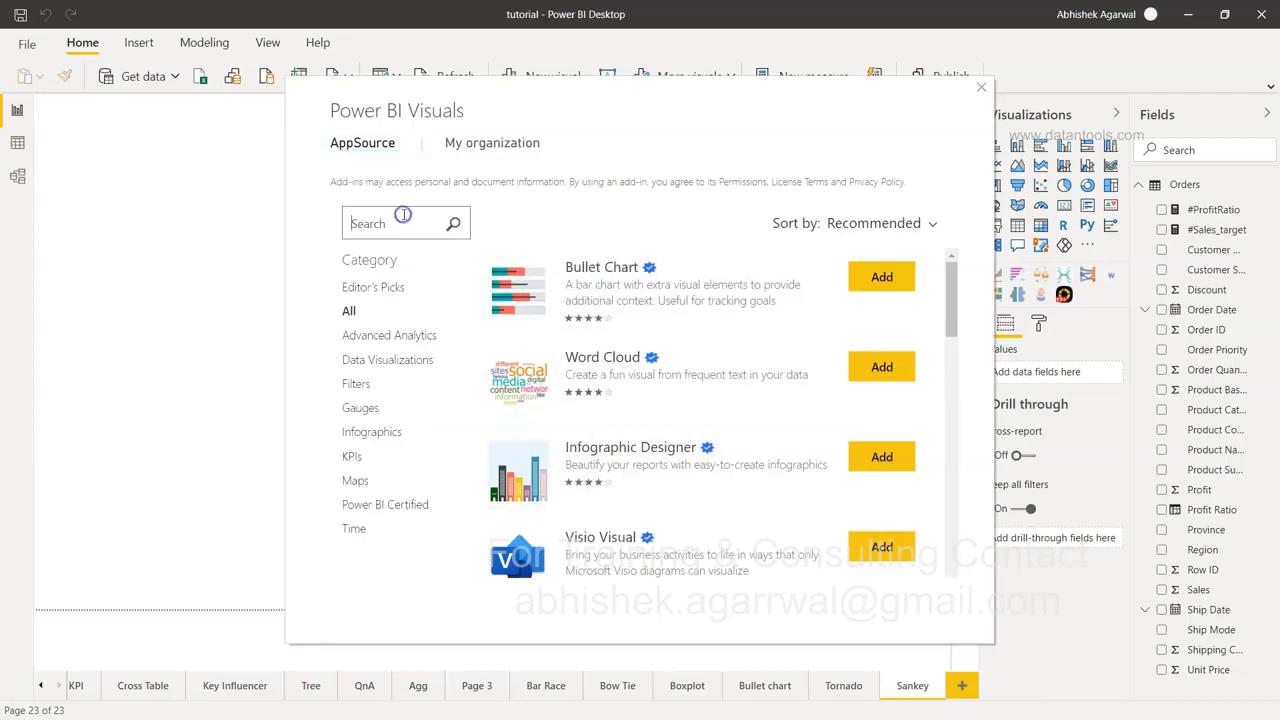
type("sankey")
left_click(451, 226)
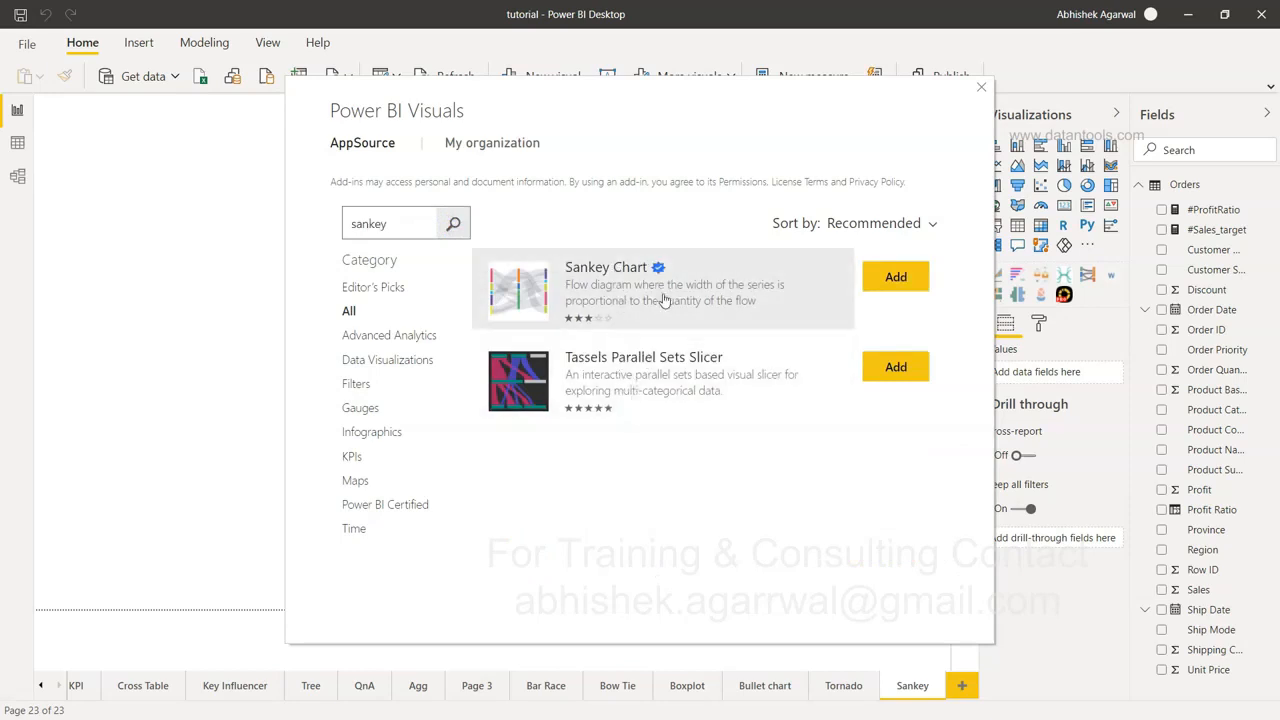
Examine the Sankey Chart visual's certification, preview images and description, and close the visuals gallery without adding it
mouse_move(658, 276)
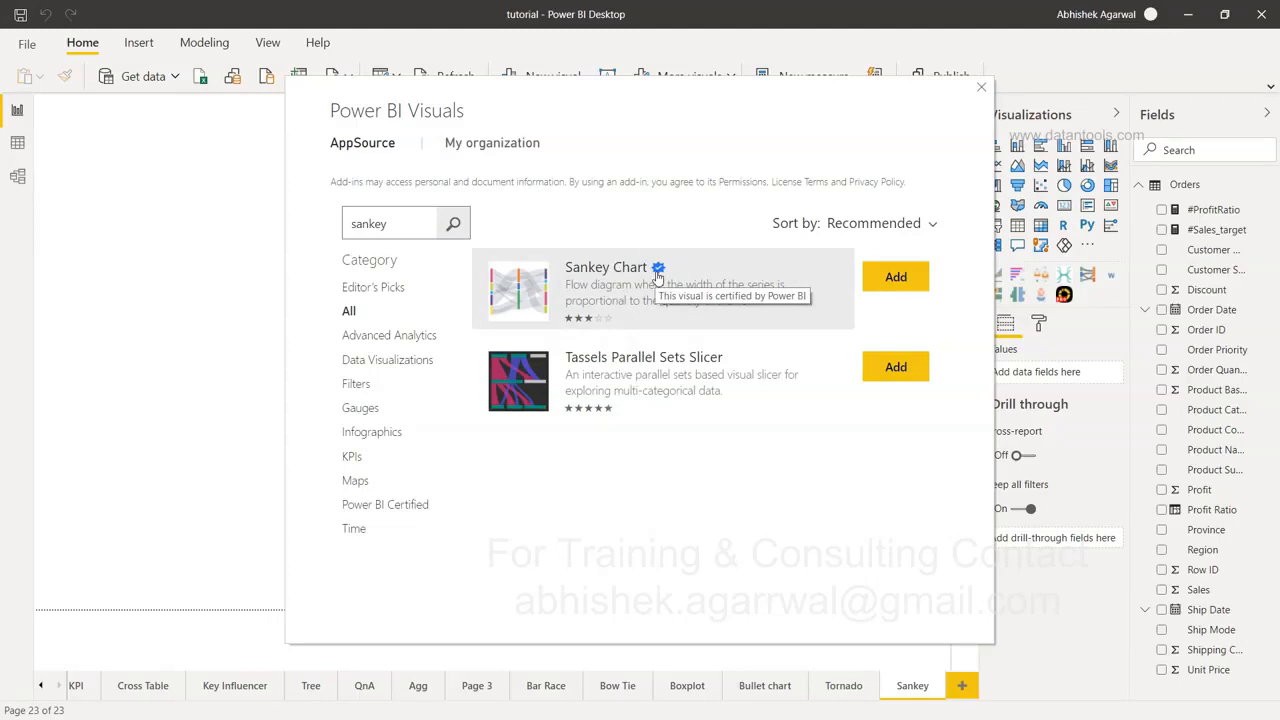
left_click(658, 276)
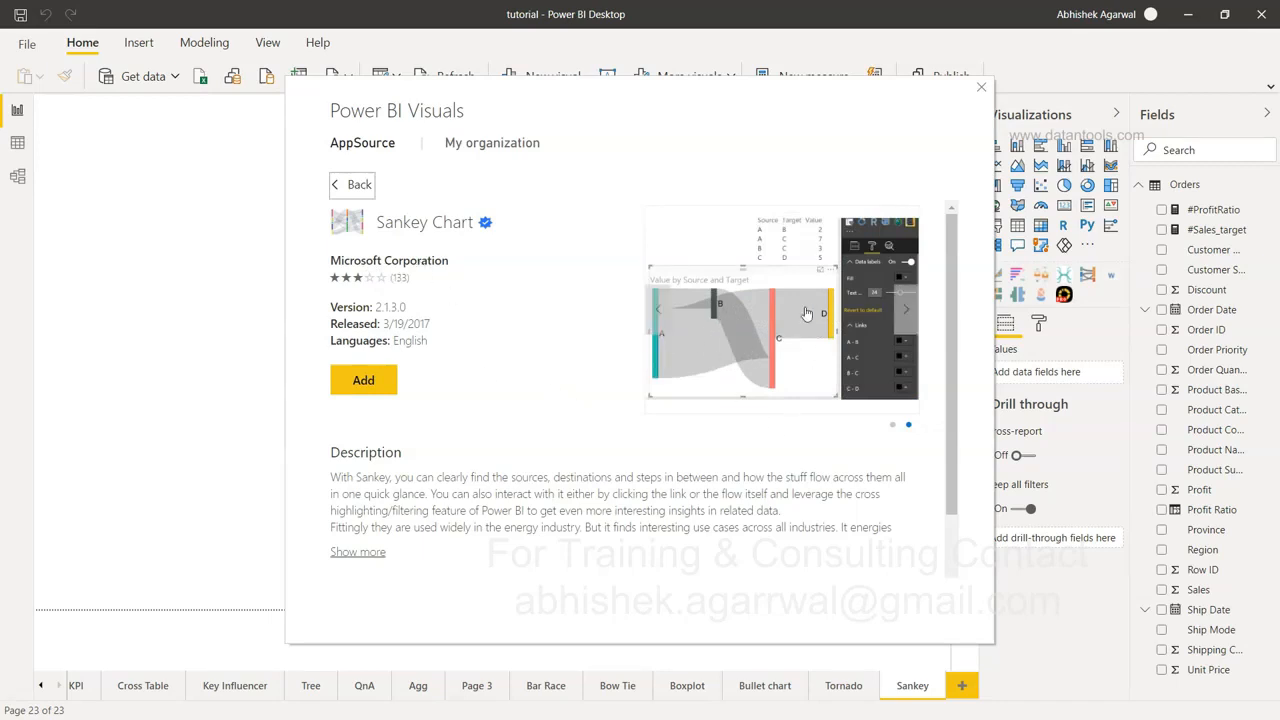
scroll(420, 480, "down", 1)
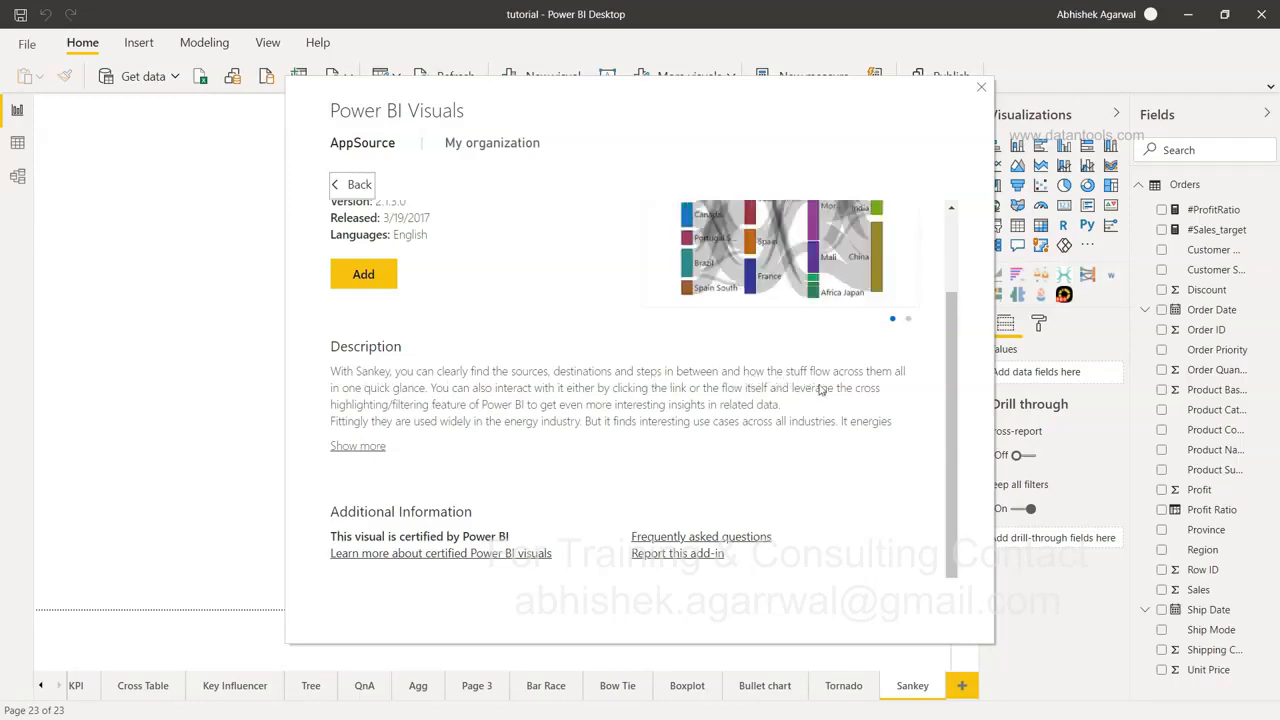
scroll(588, 425, "up", 2)
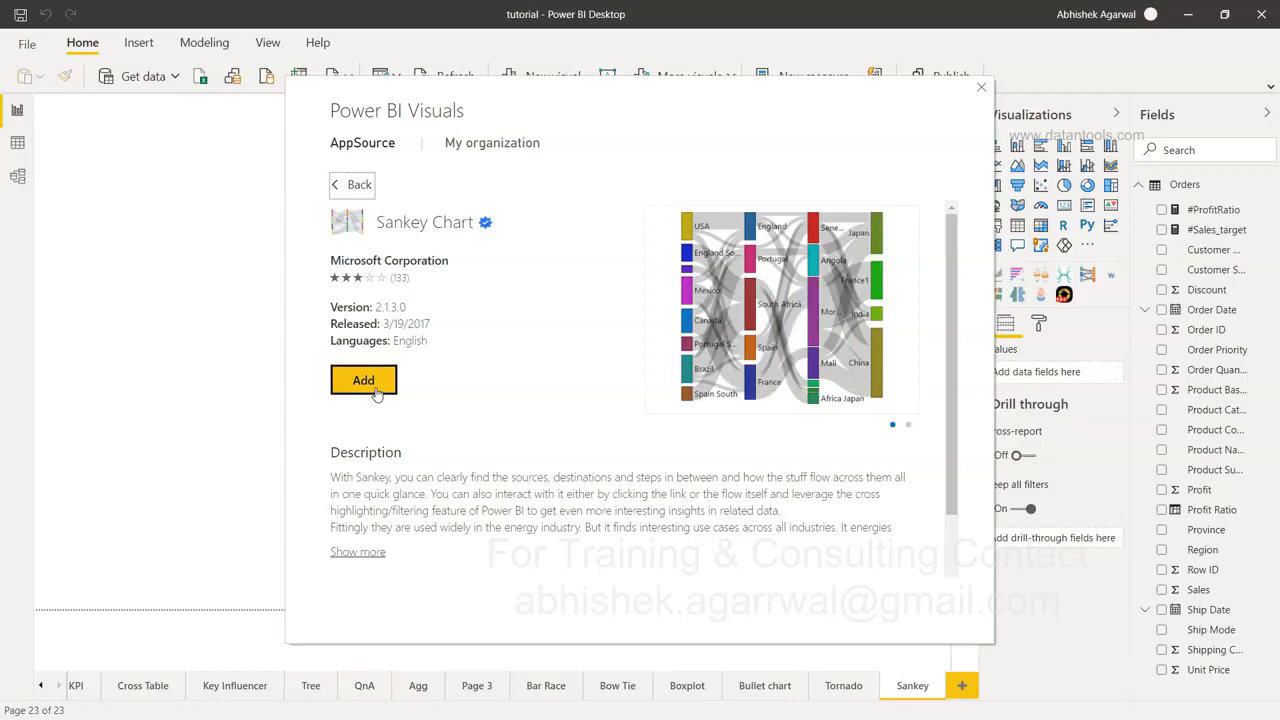
left_click(985, 86)
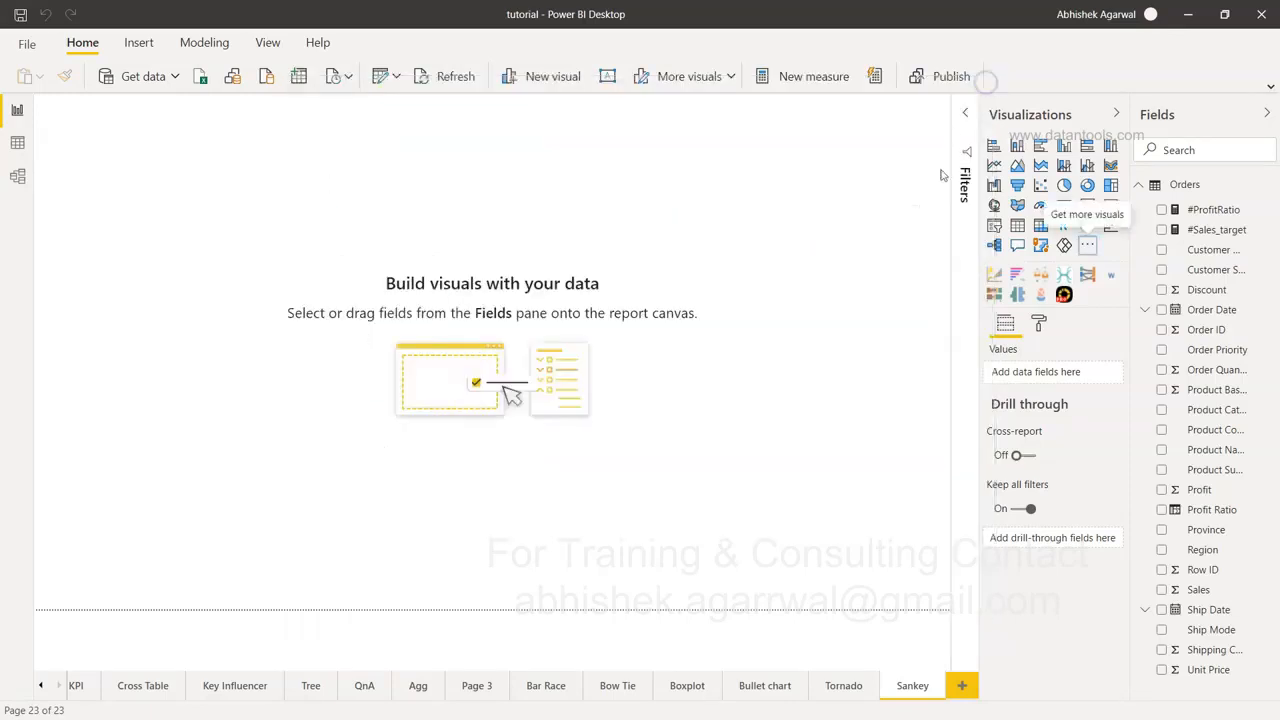
Insert a Sankey chart on the Sankey page and enlarge it to cover well over half of the canvas width
left_click(1089, 283)
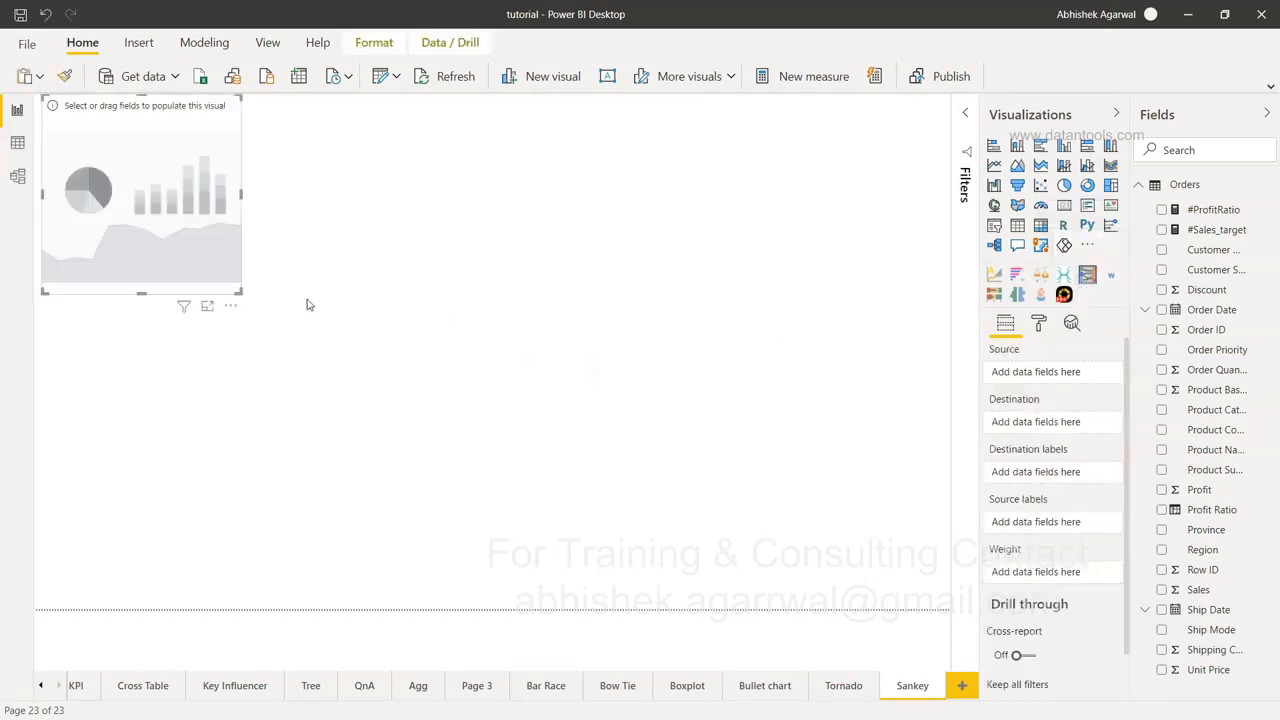
left_click_drag(240, 292, 631, 494)
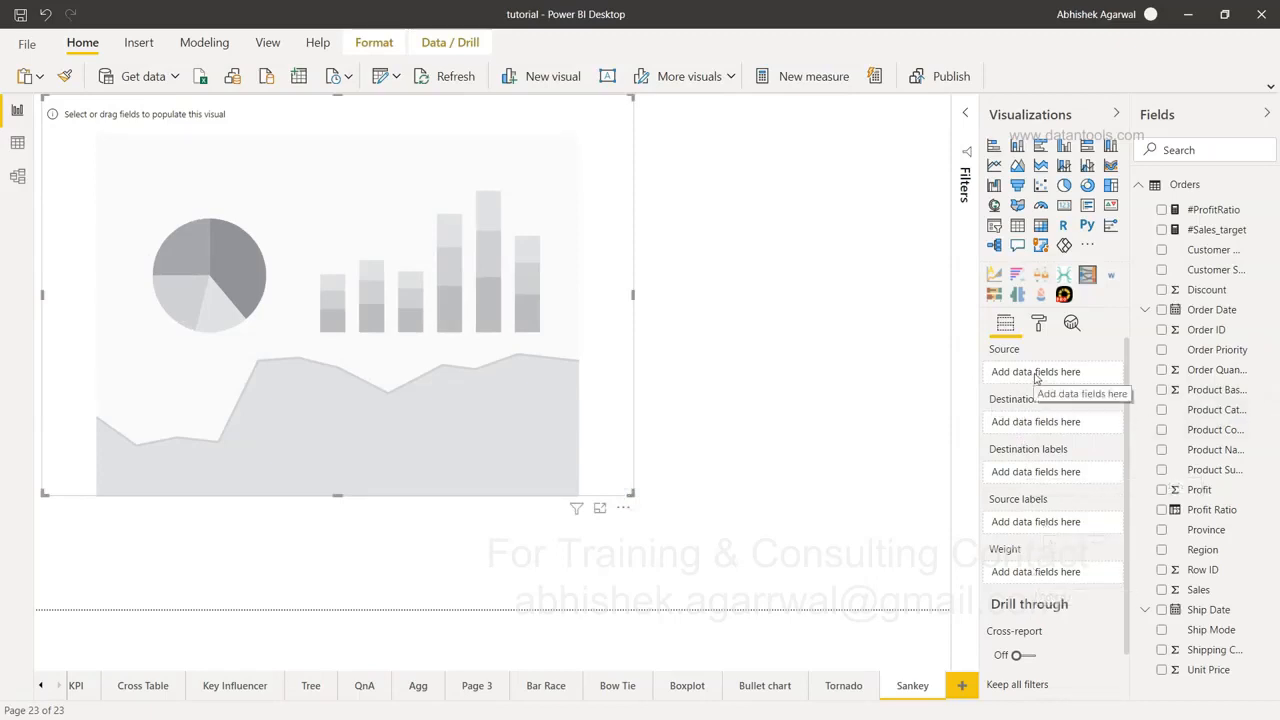
Set Region as the chart's source and Product Sub-Category as its destination, and enlarge the chart to fill the page
left_click_drag(1194, 551, 1049, 372)
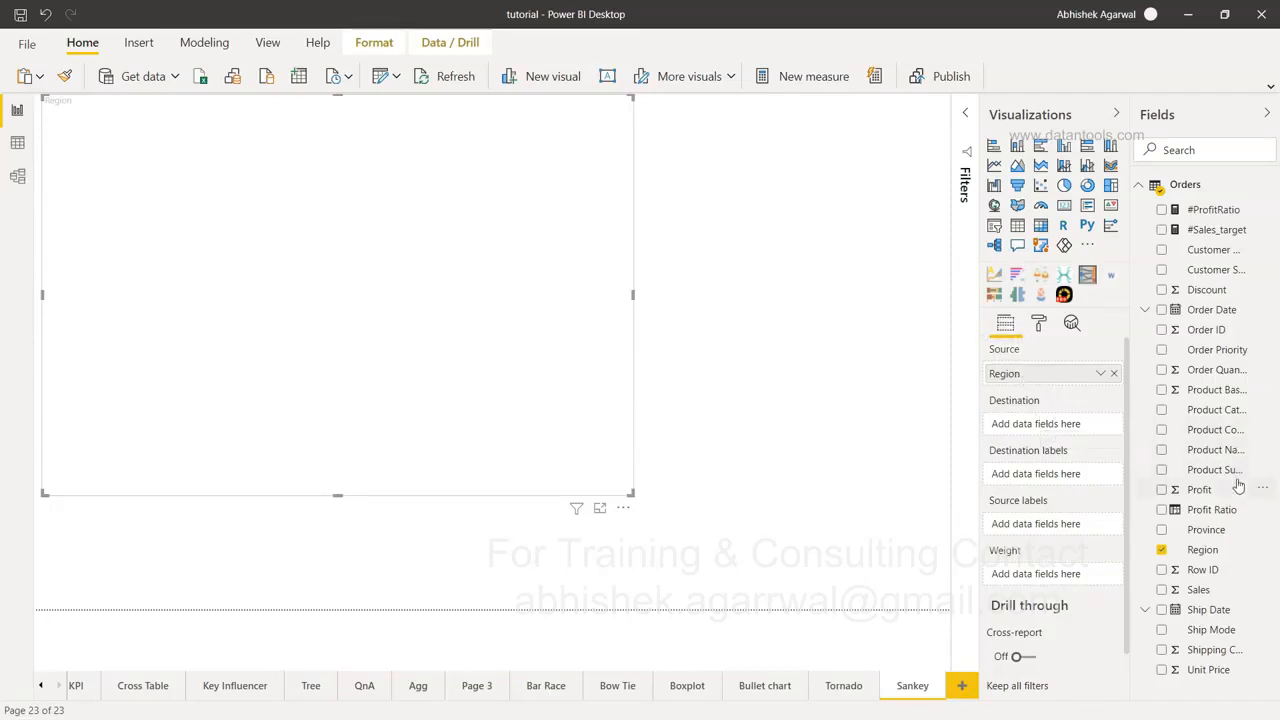
left_click_drag(1237, 474, 1065, 425)
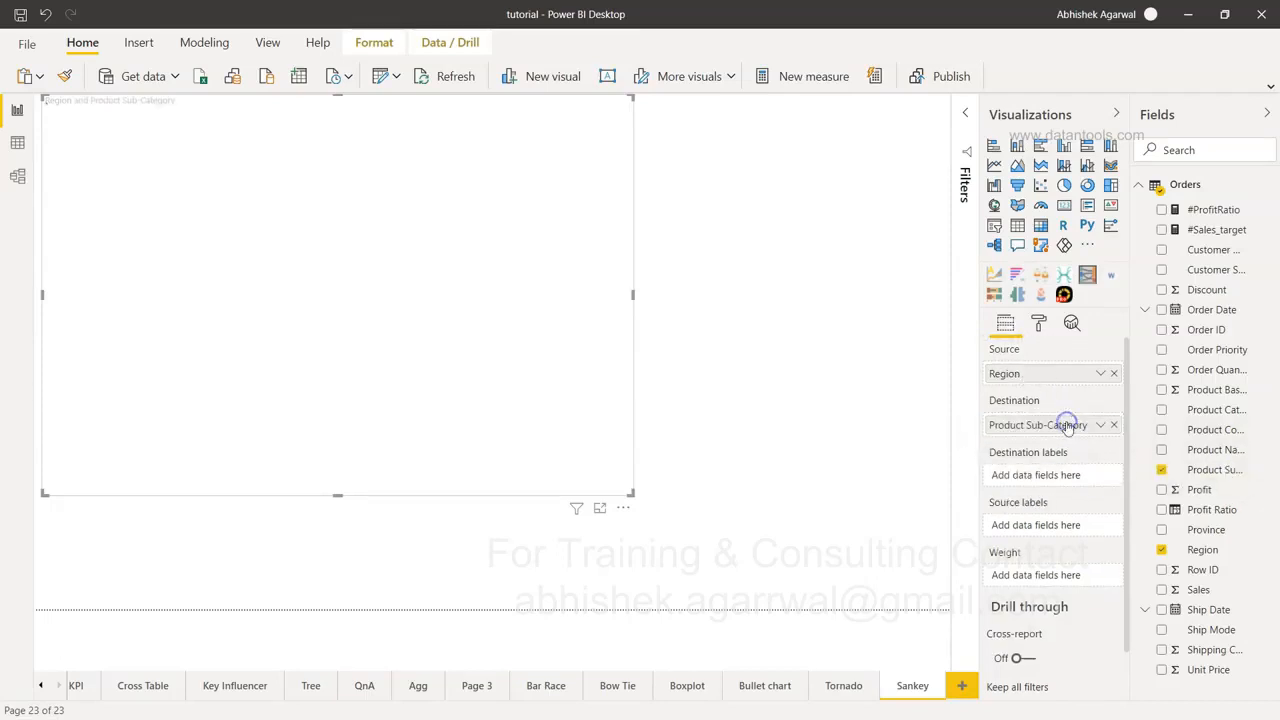
left_click_drag(632, 493, 935, 608)
left_click_drag(936, 608, 936, 606)
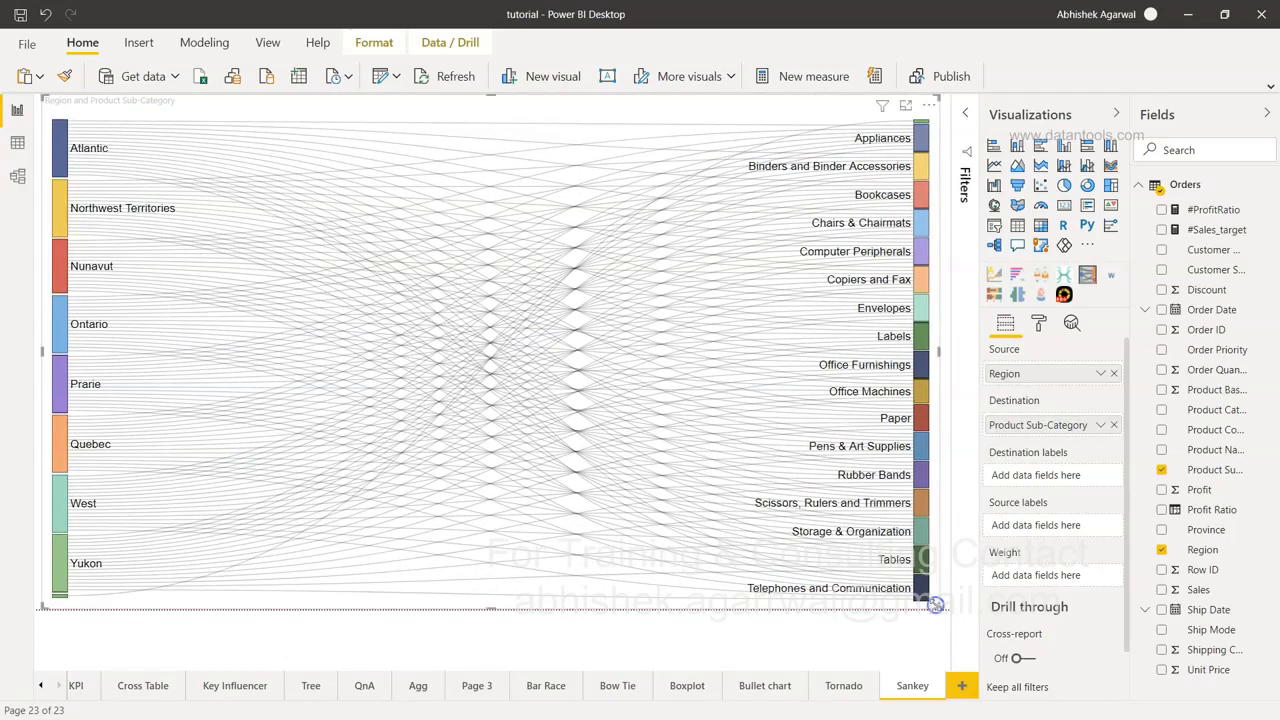
Highlight the Northwest Territories and Nunavut flows in turn, and set Sales as the Sankey chart's weight
left_click(61, 208)
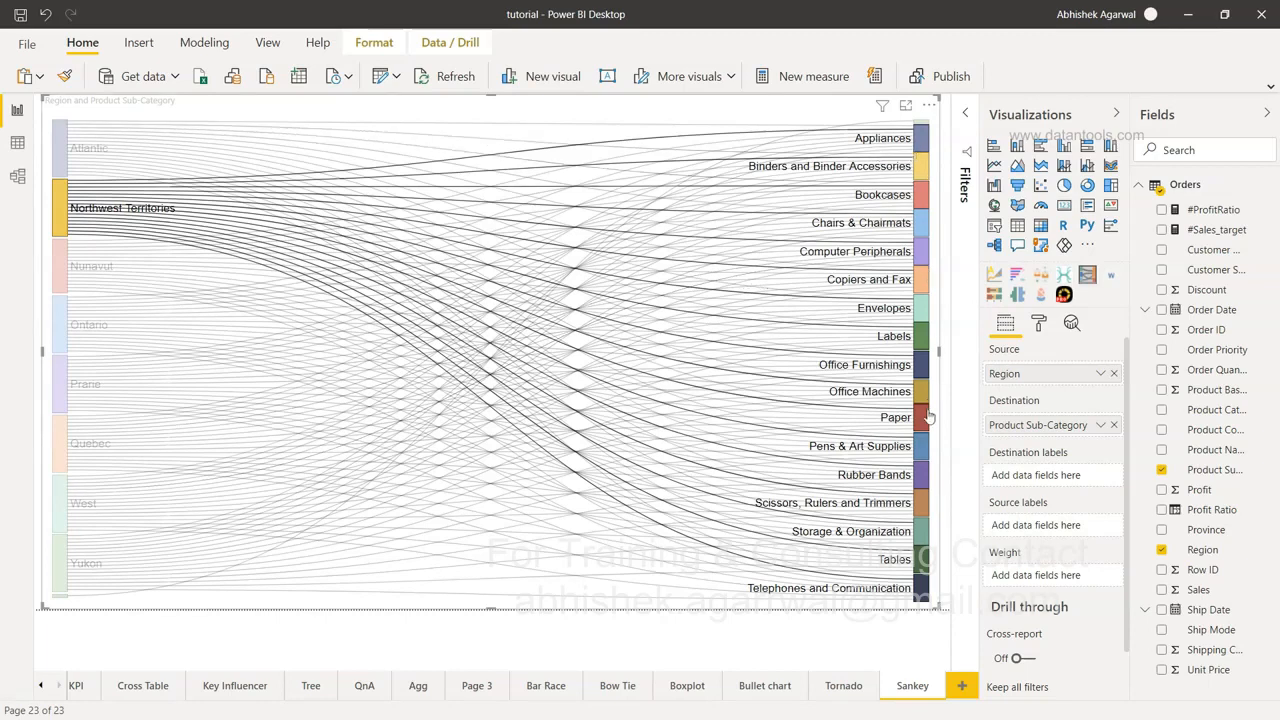
left_click(55, 271)
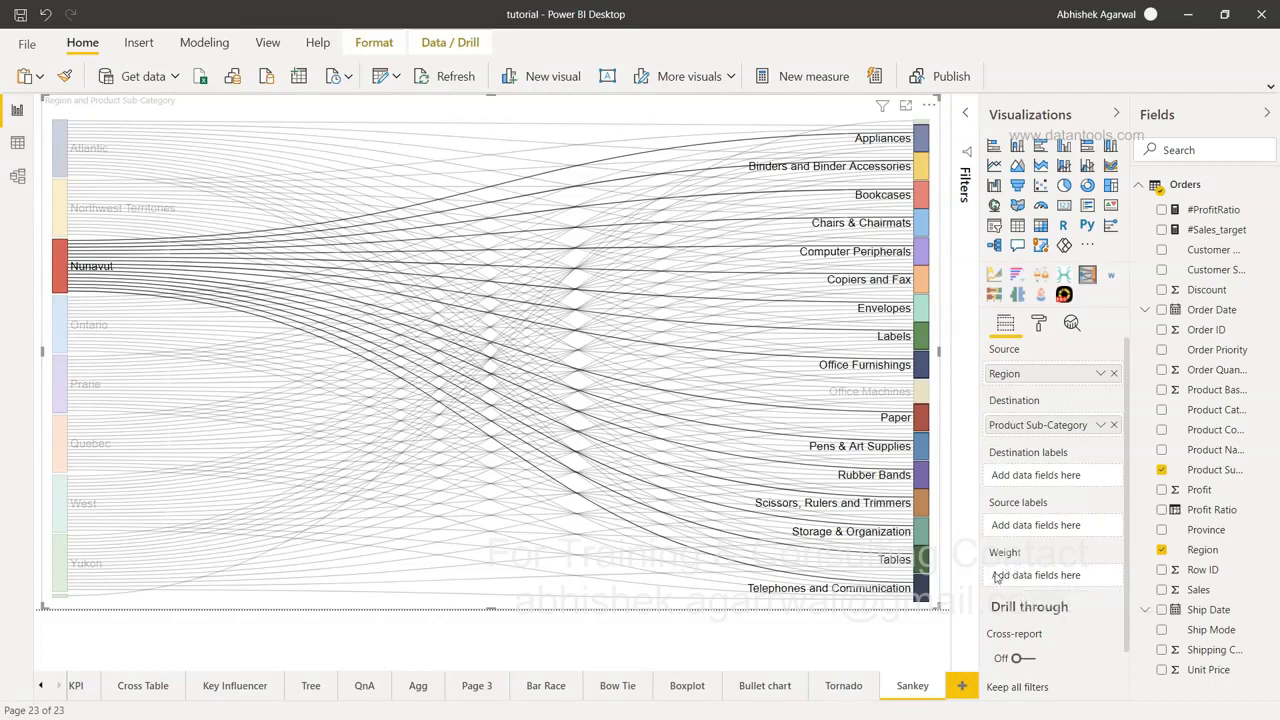
left_click_drag(1187, 600, 1063, 572)
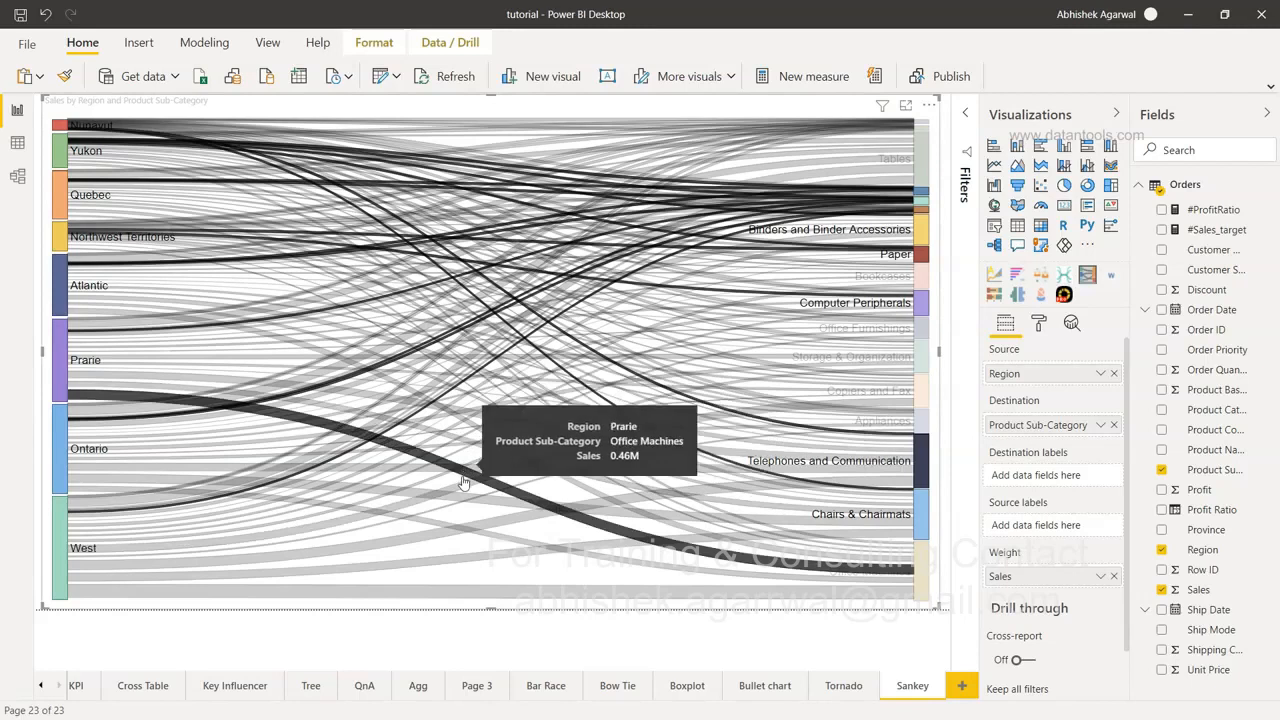
Examine the sales flow from Prarie to Office Machines, highlighting the Prarie region and the Office Machines sub-category in turn
mouse_move(467, 480)
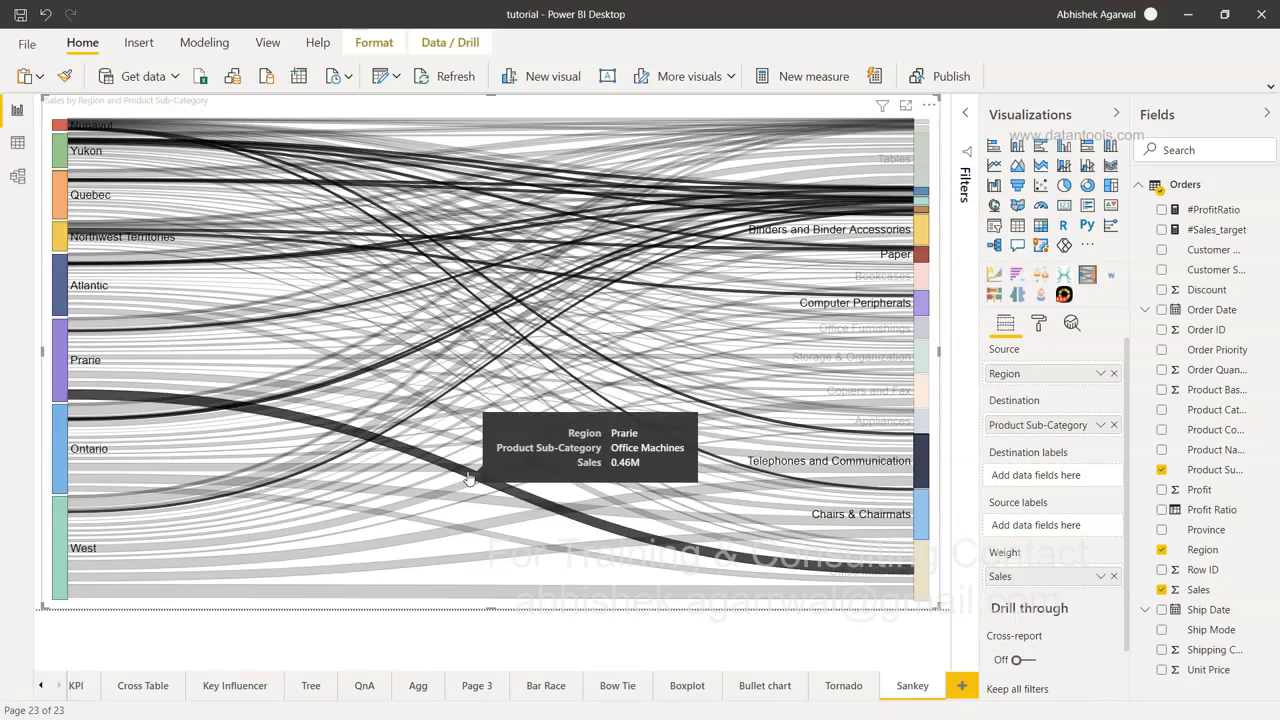
left_click(66, 377)
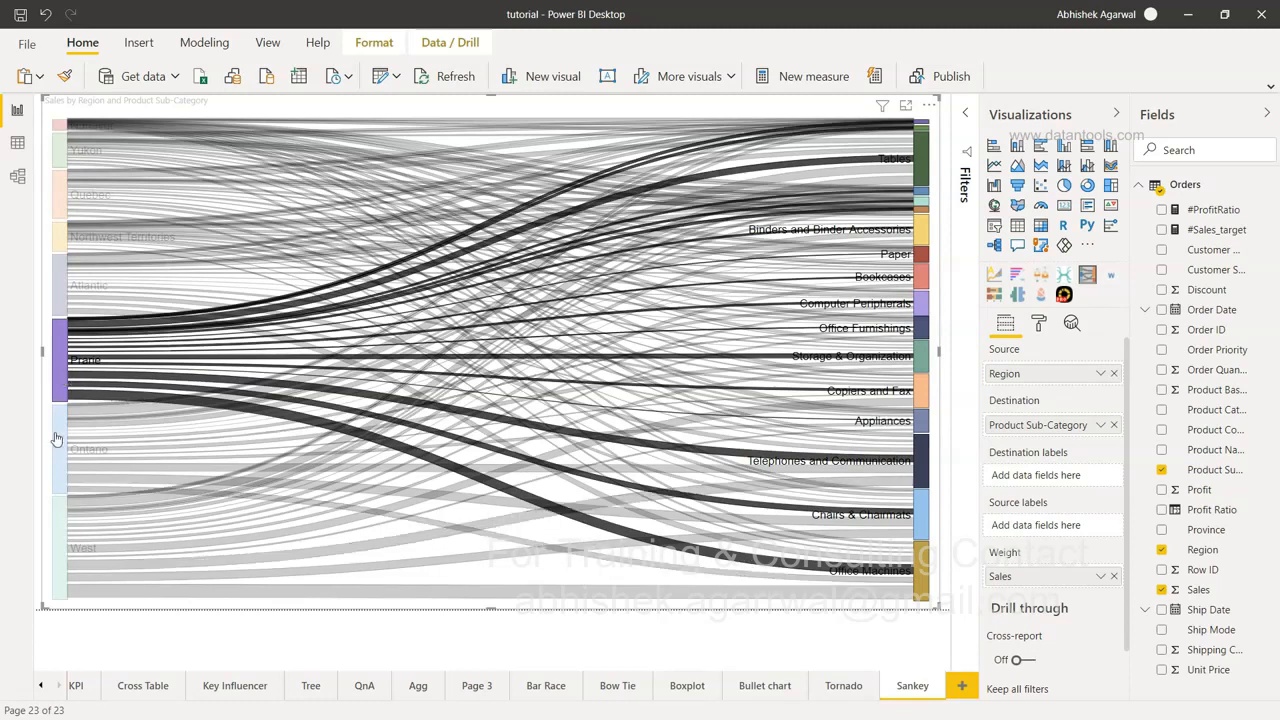
mouse_move(79, 368)
mouse_move(924, 573)
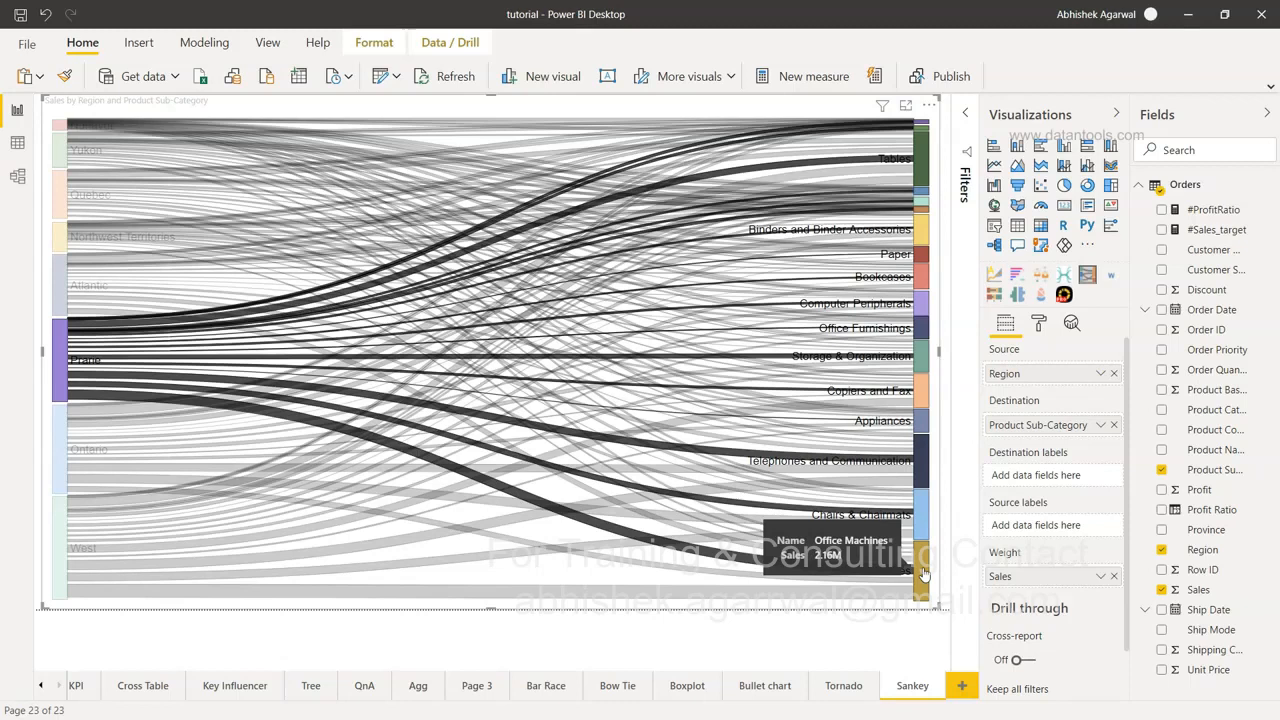
left_click(922, 570)
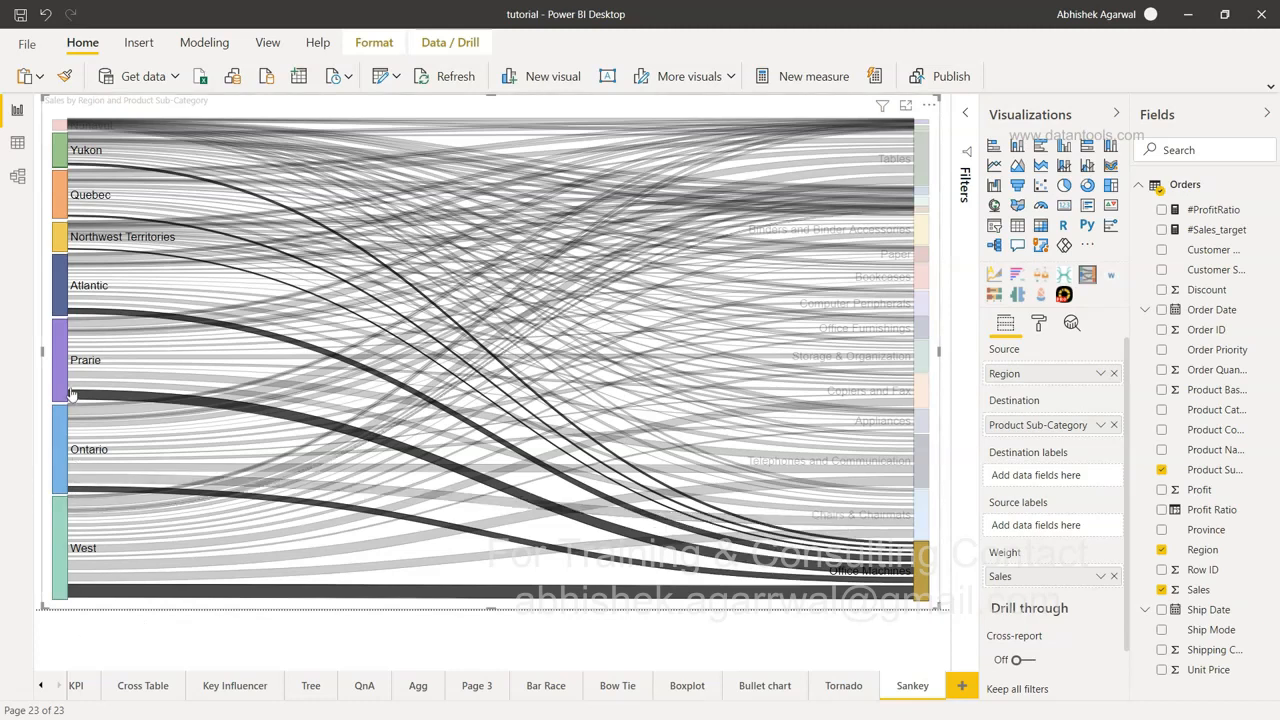
mouse_move(84, 392)
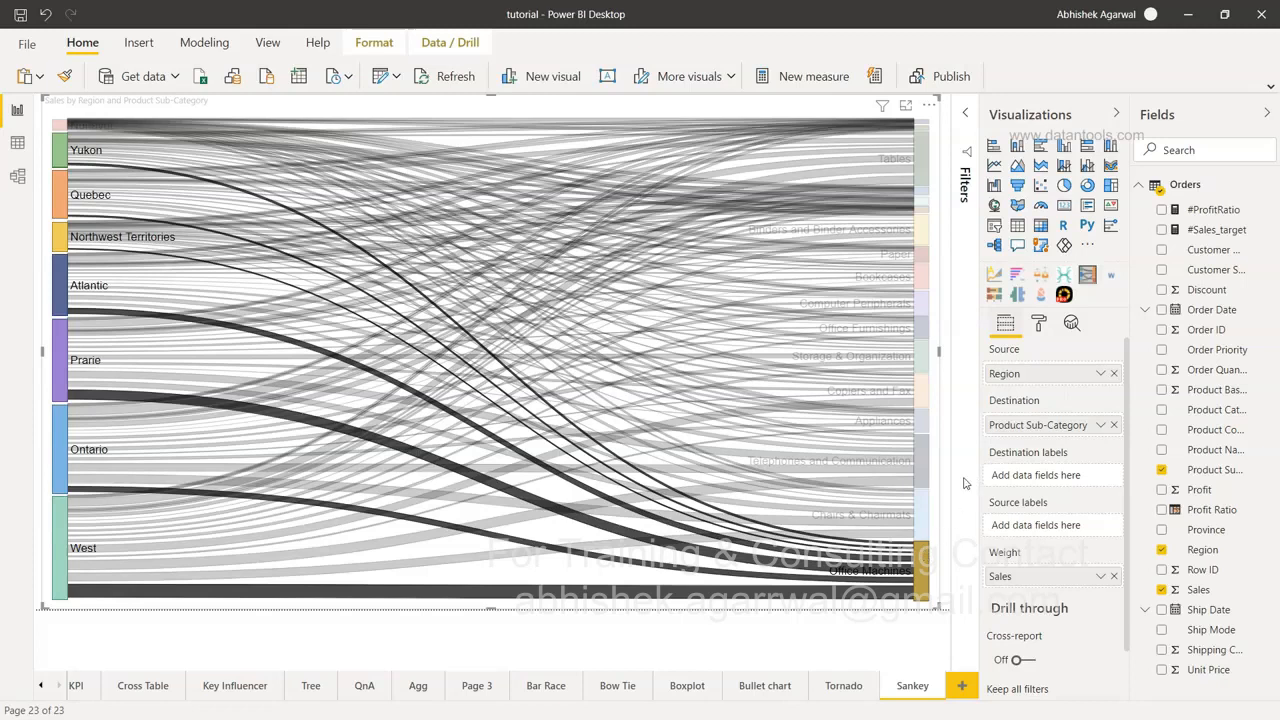
Open the Sankey chart's formatting options and switch its data labels off and back on
left_click(1042, 321)
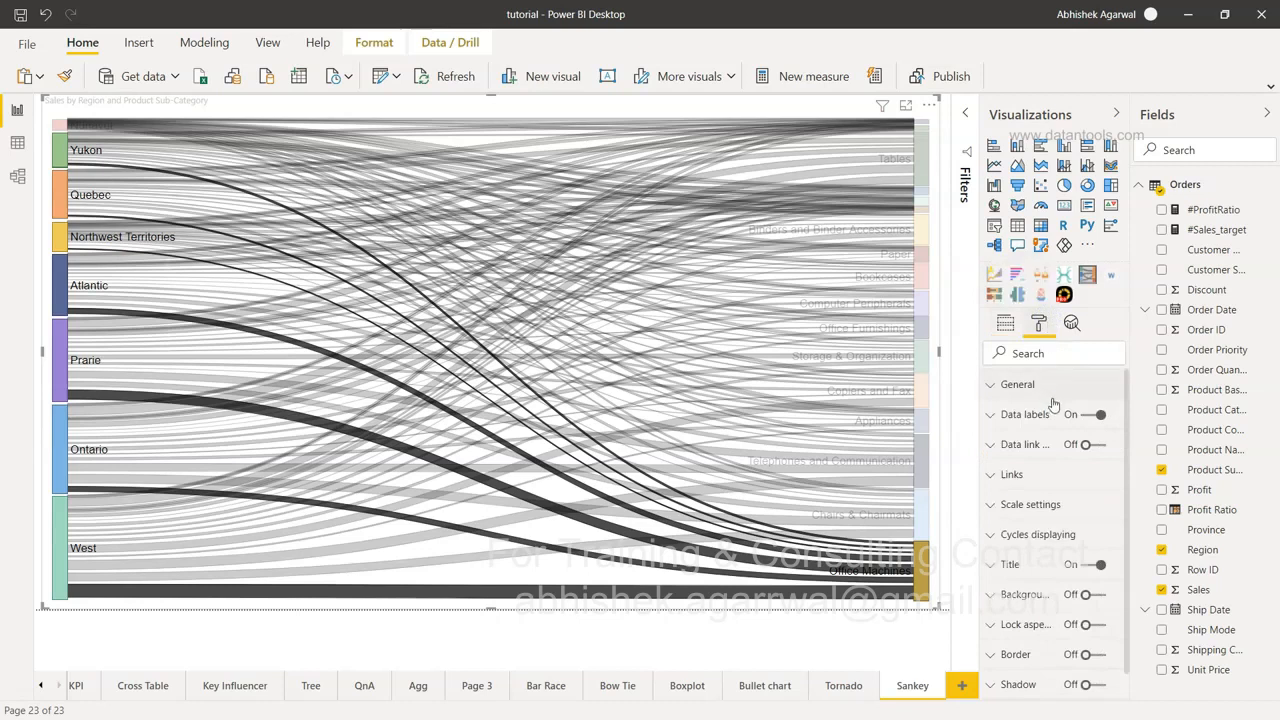
left_click(1097, 416)
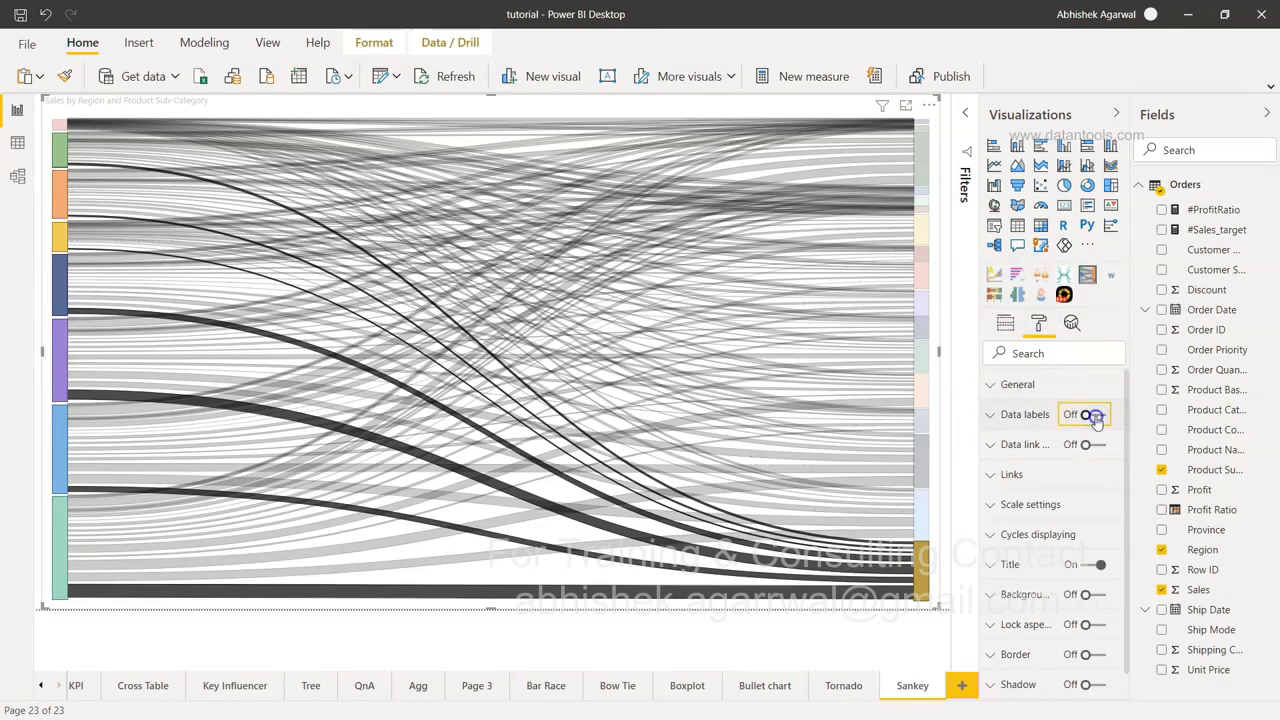
left_click(1097, 416)
left_click(1087, 418)
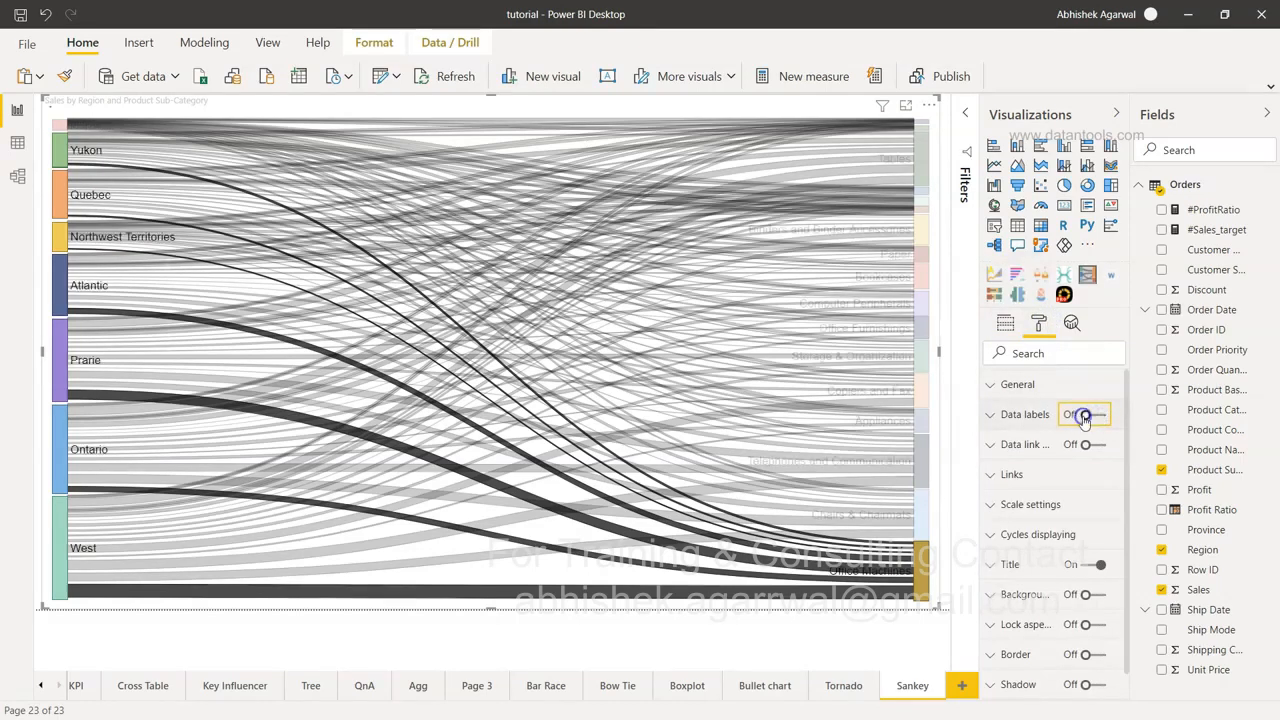
left_click(1090, 418)
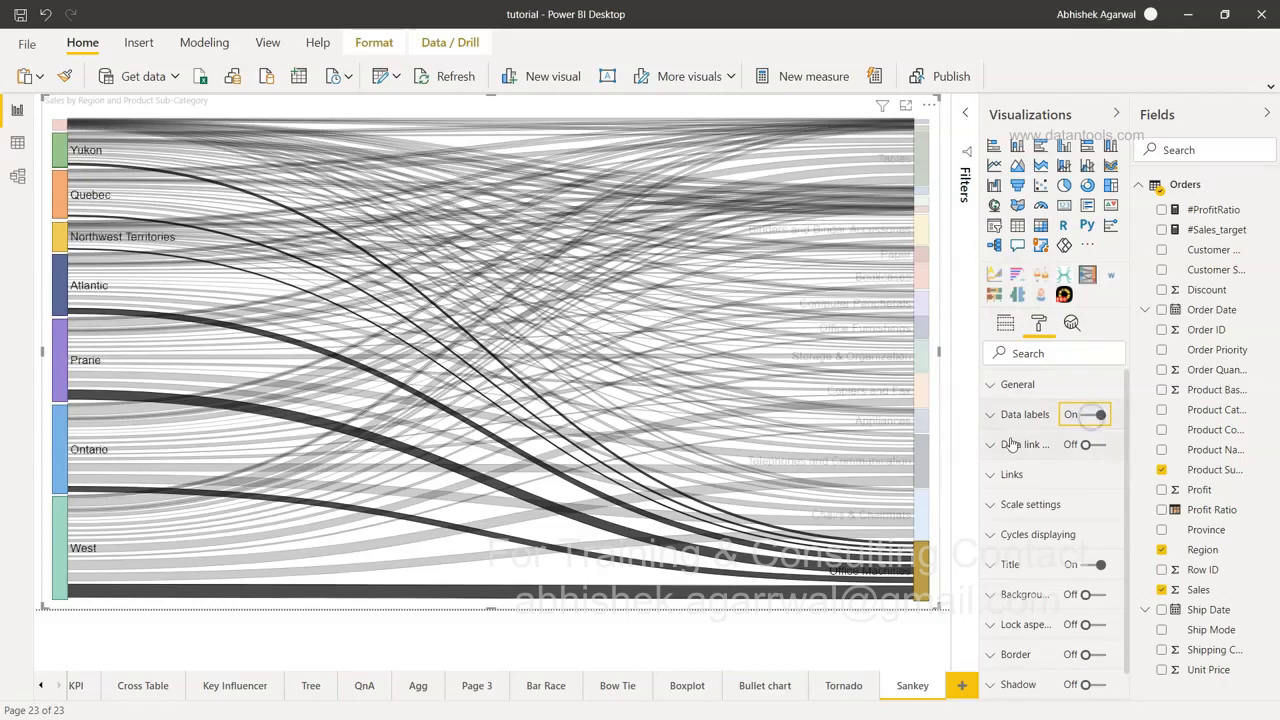
Expand the data link label settings, try switching the labels on, and leave them off with the section collapsed
left_click(1005, 444)
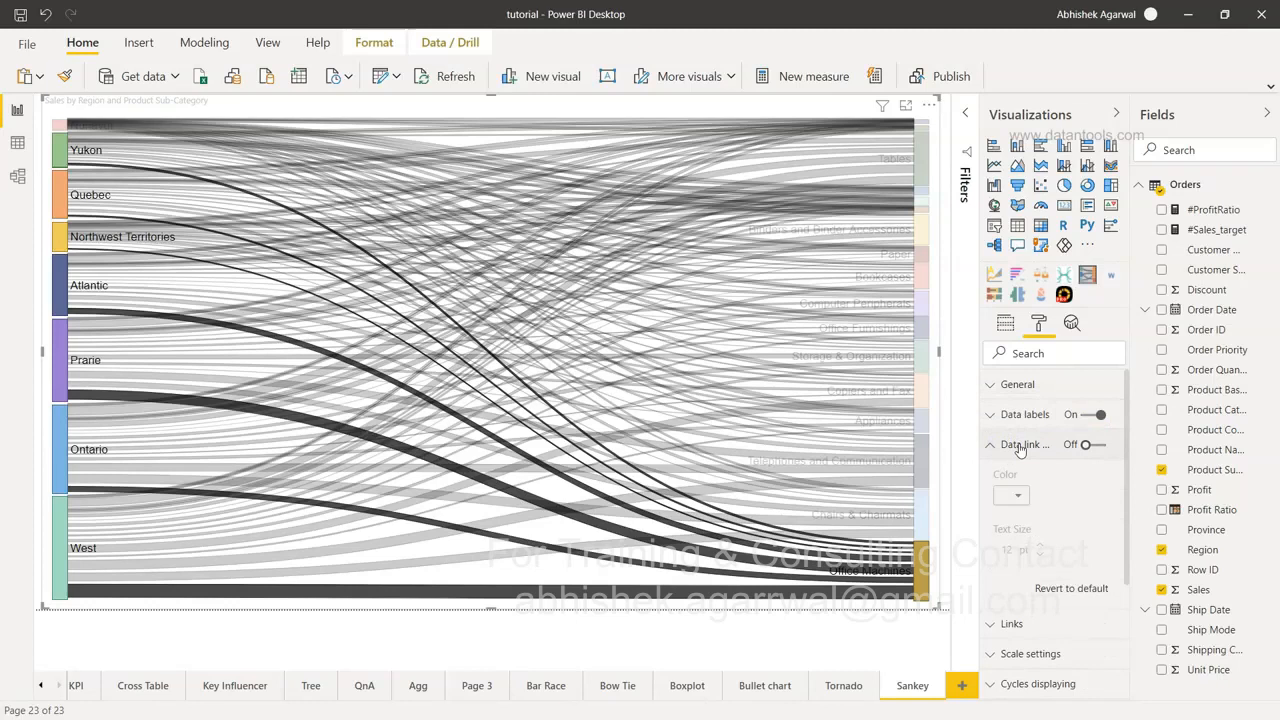
left_click(1096, 446)
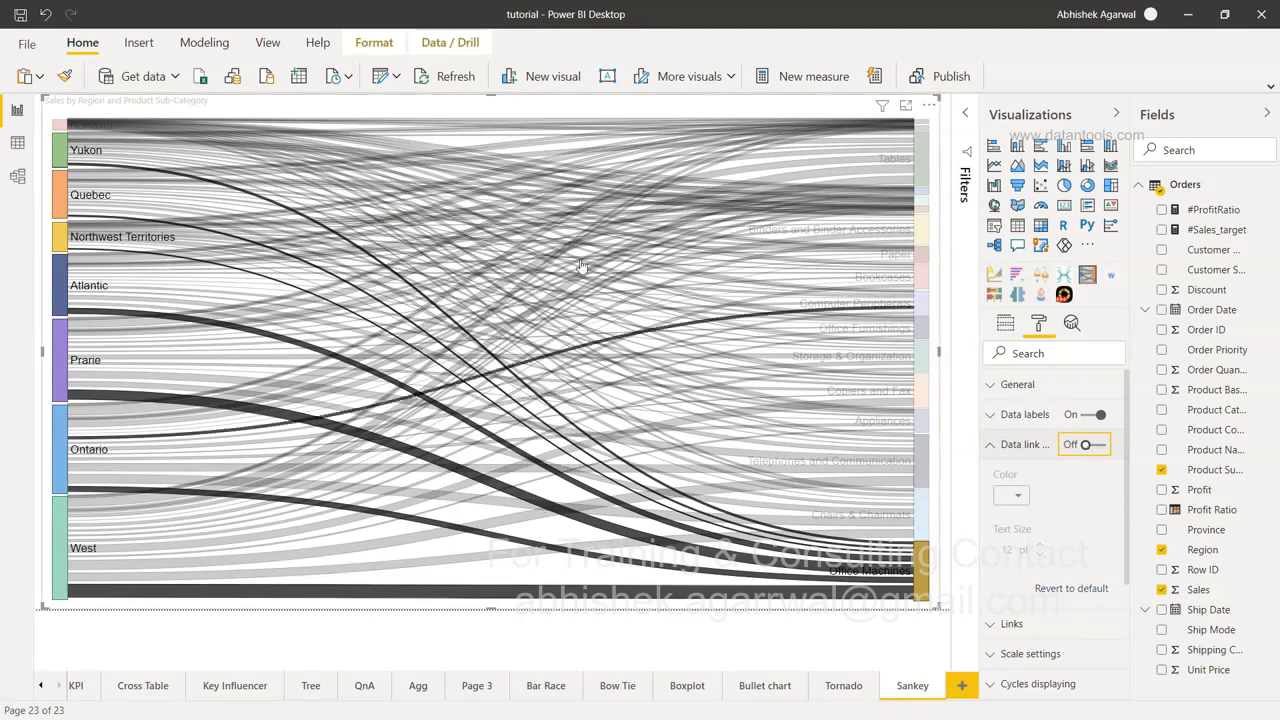
left_click(995, 447)
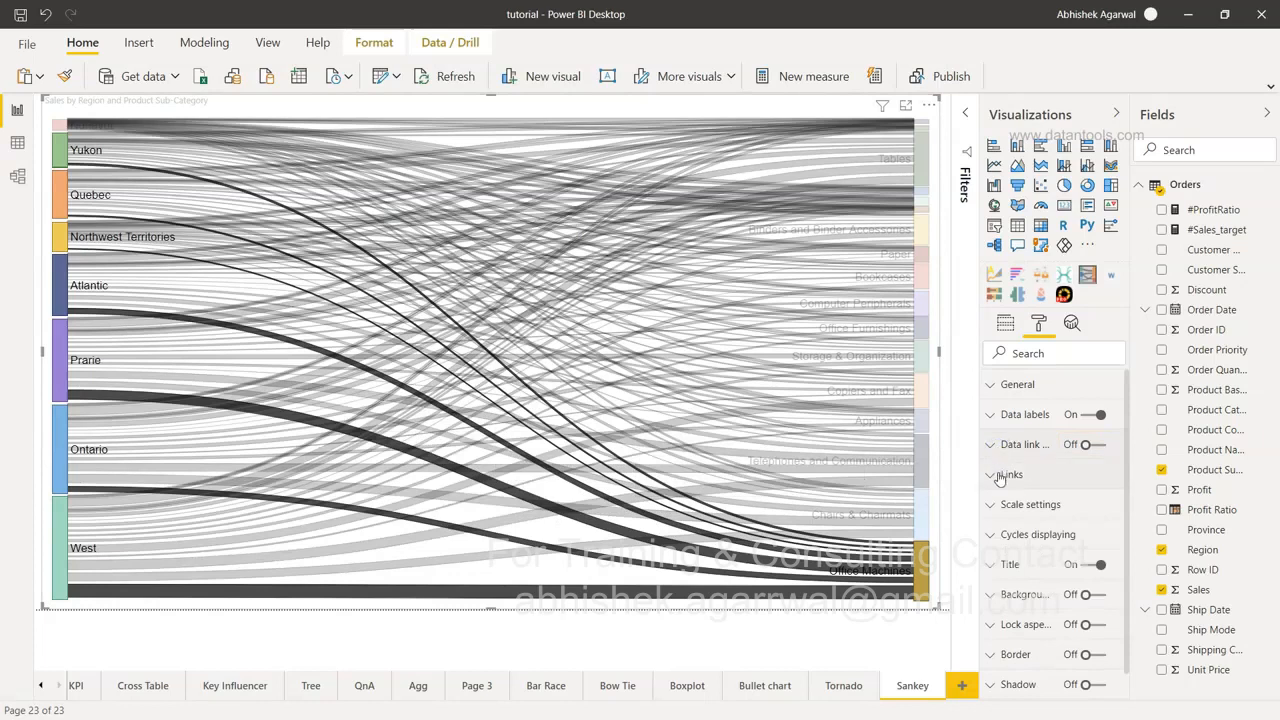
Expand the Links settings and look through the colour options for the individual region-to-sub-category flows
left_click(999, 475)
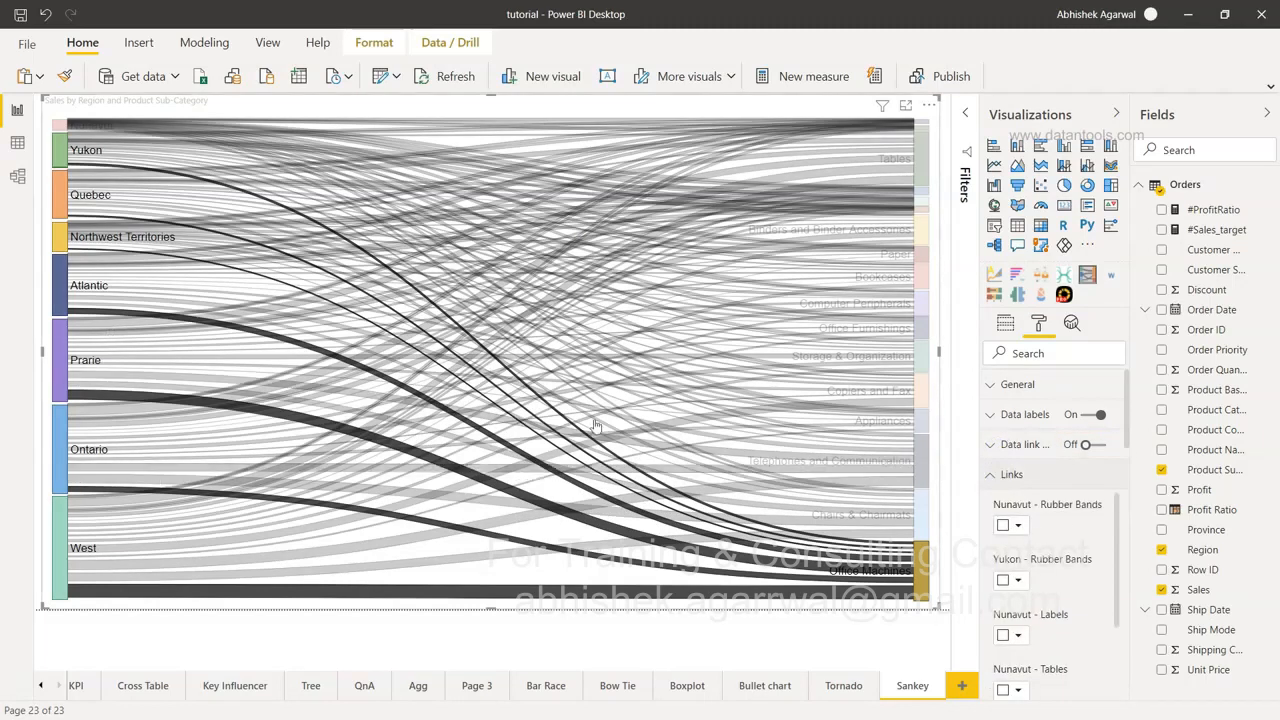
scroll(1064, 618, "down", 10)
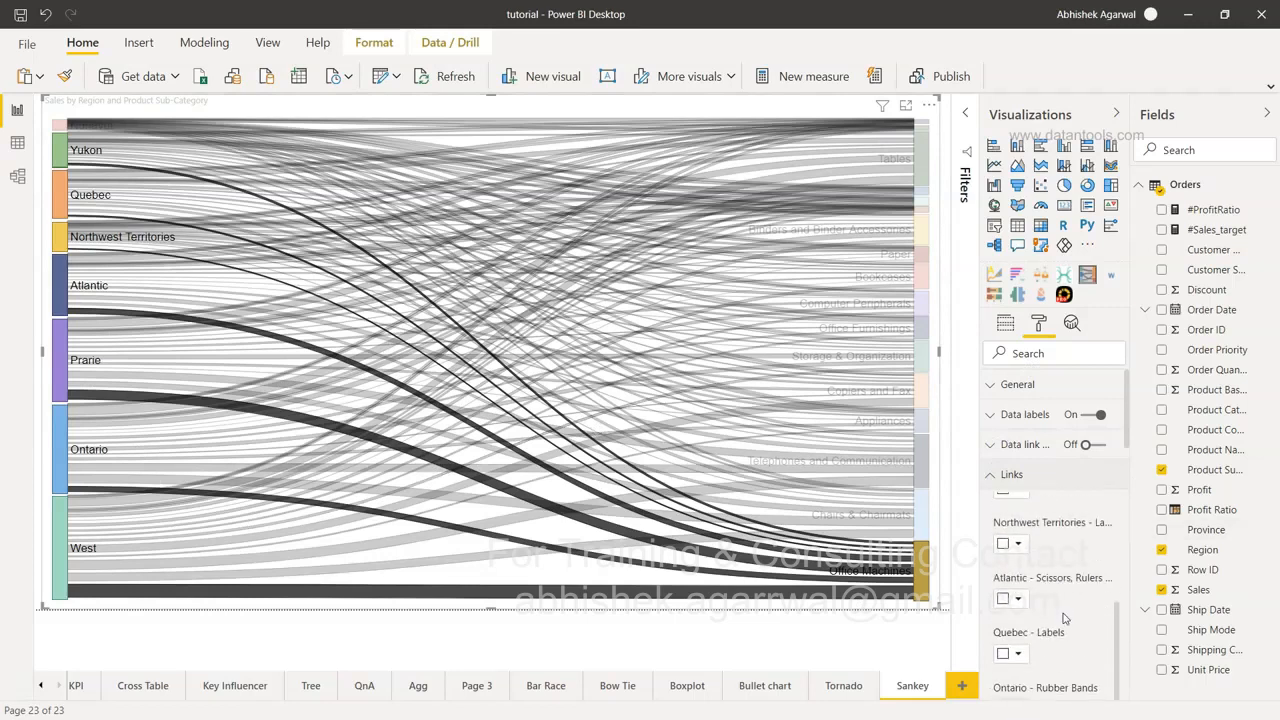
scroll(1064, 618, "down", 3)
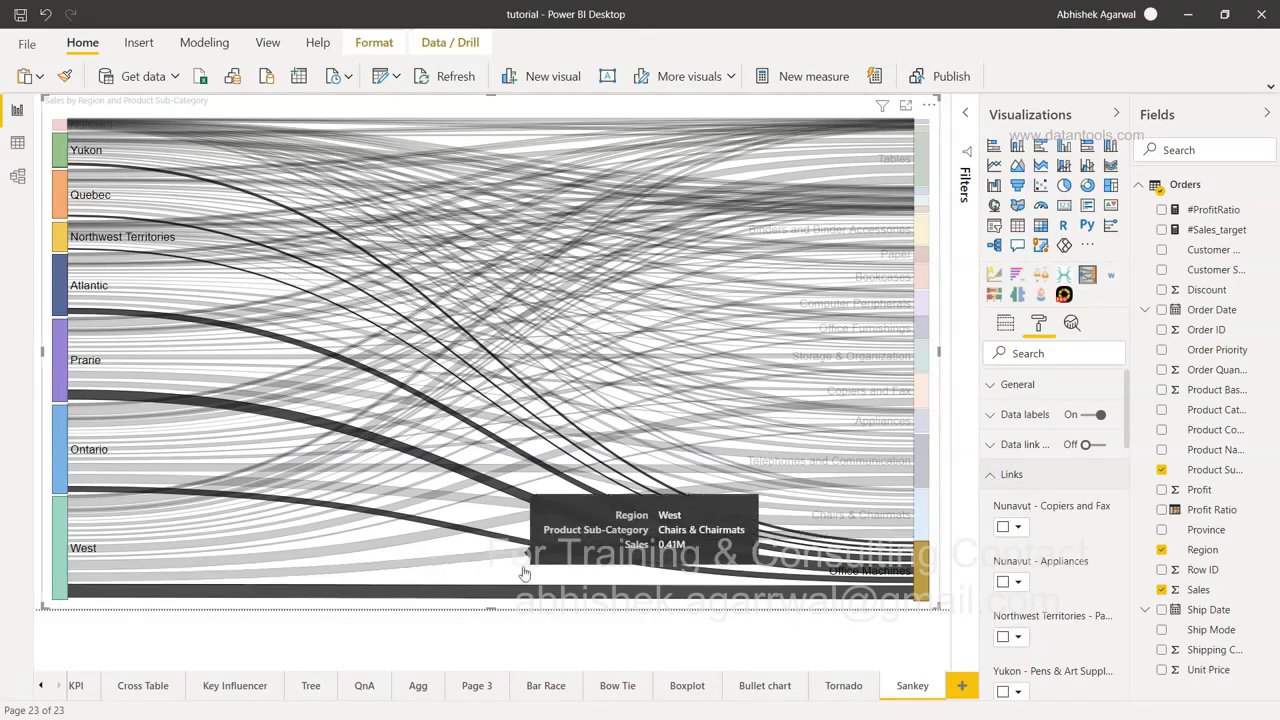
Collapse the Links settings and look through the Sankey chart's Scale settings, leaving them unchanged
left_click(993, 477)
scroll(1020, 515, "down", 1)
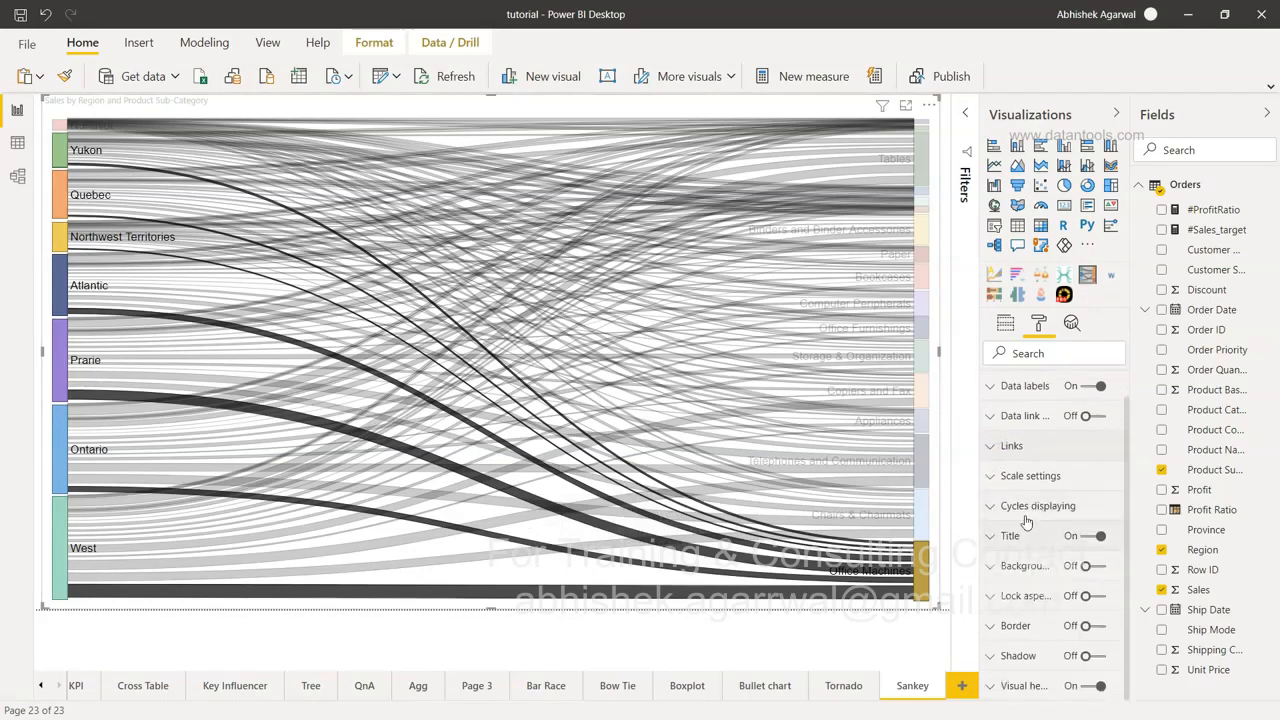
left_click(999, 480)
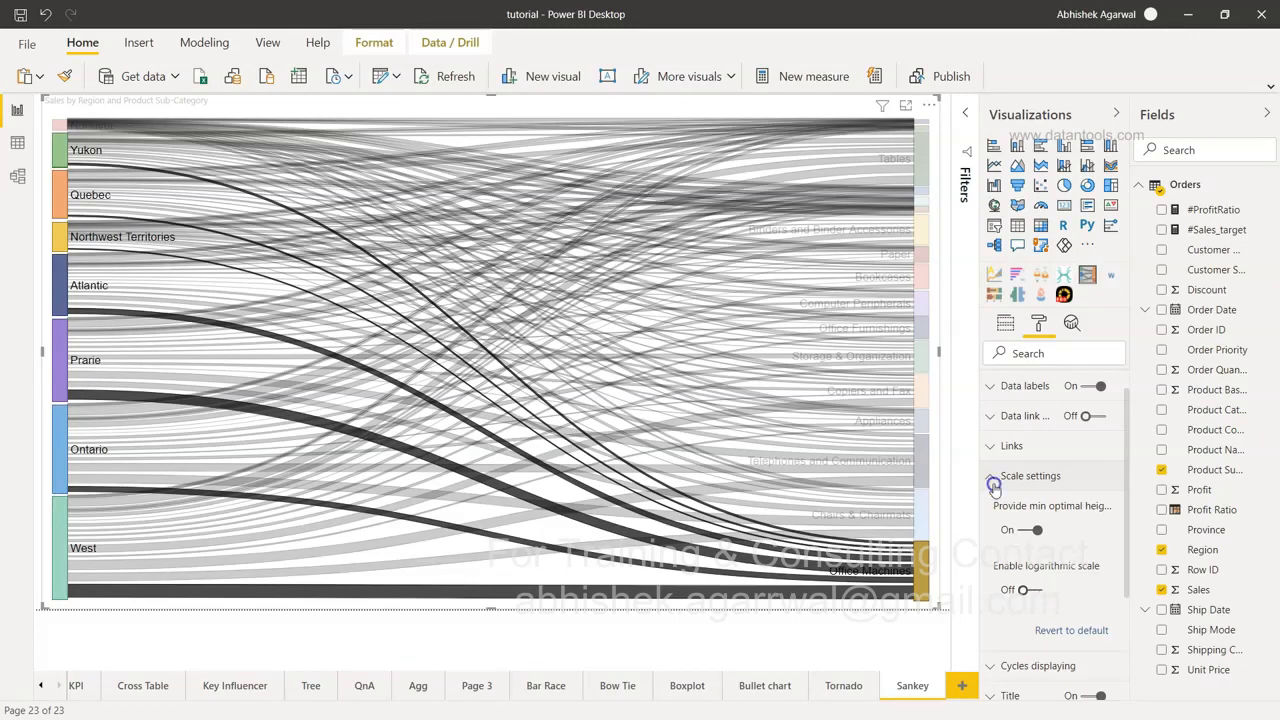
left_click(993, 481)
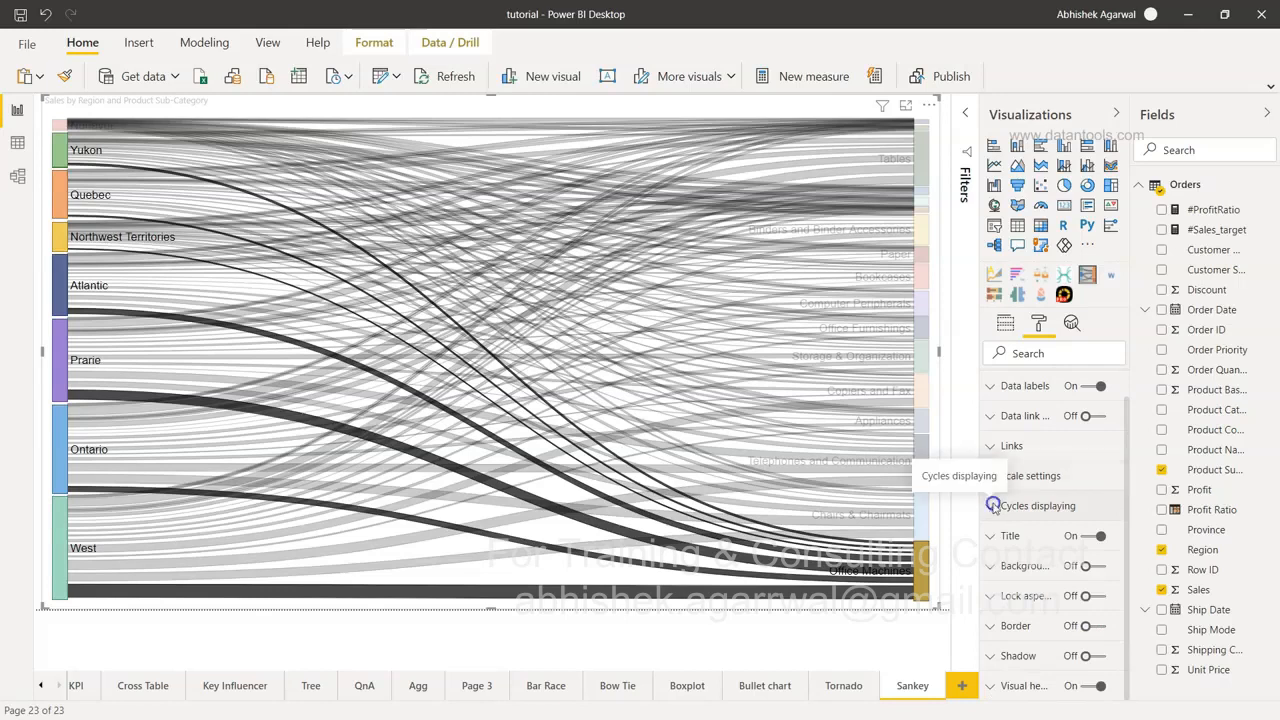
Look through the Cycles displaying settings and the Duplicate nodes choices, then collapse the section
left_click(993, 512)
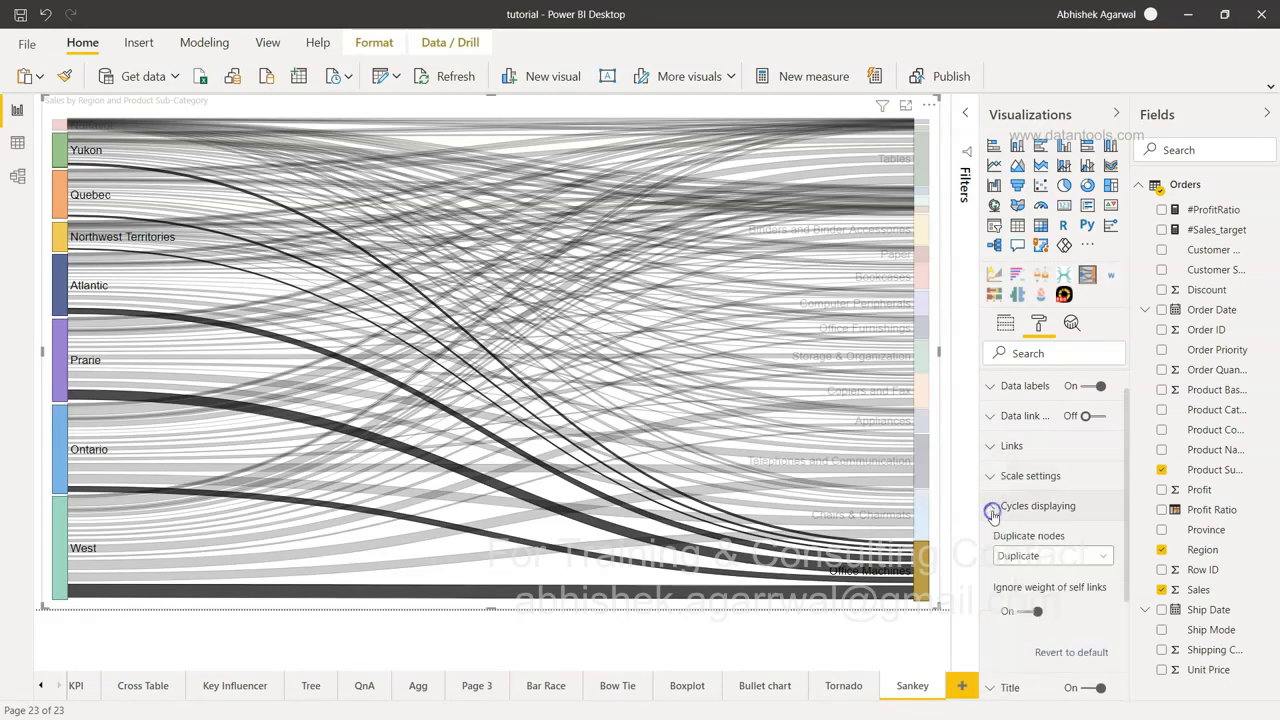
left_click(1076, 567)
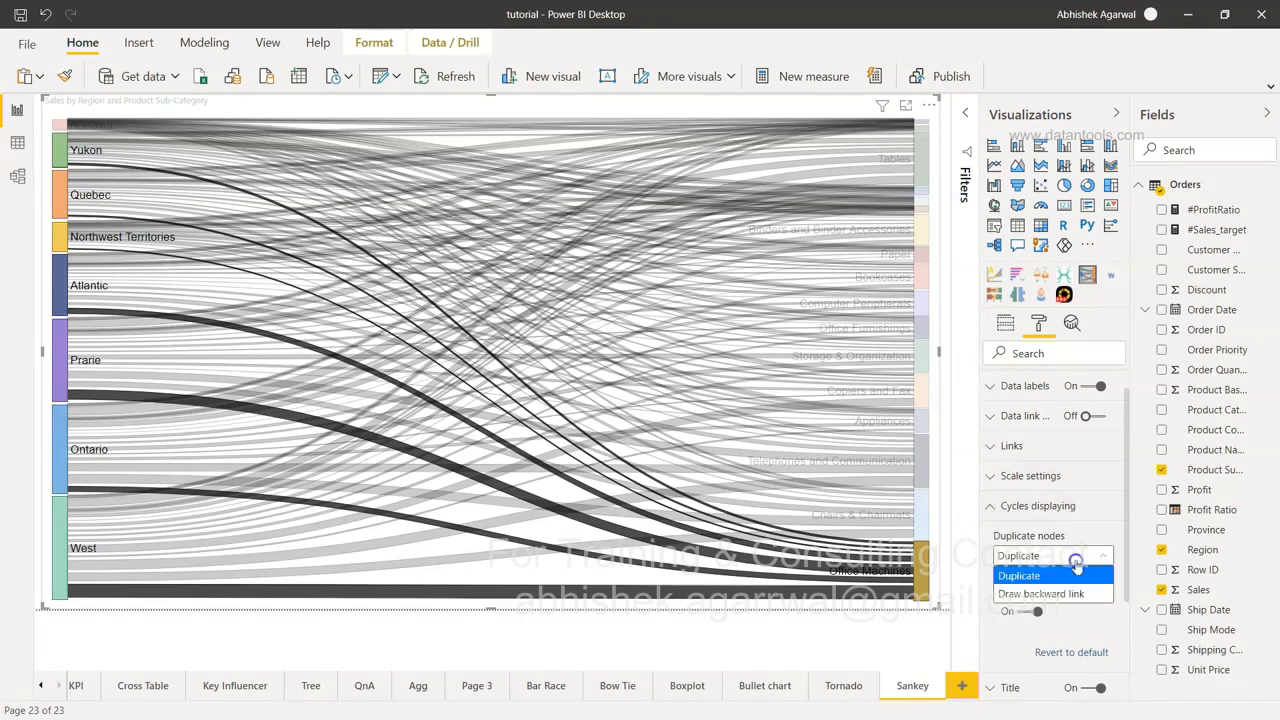
left_click(1076, 566)
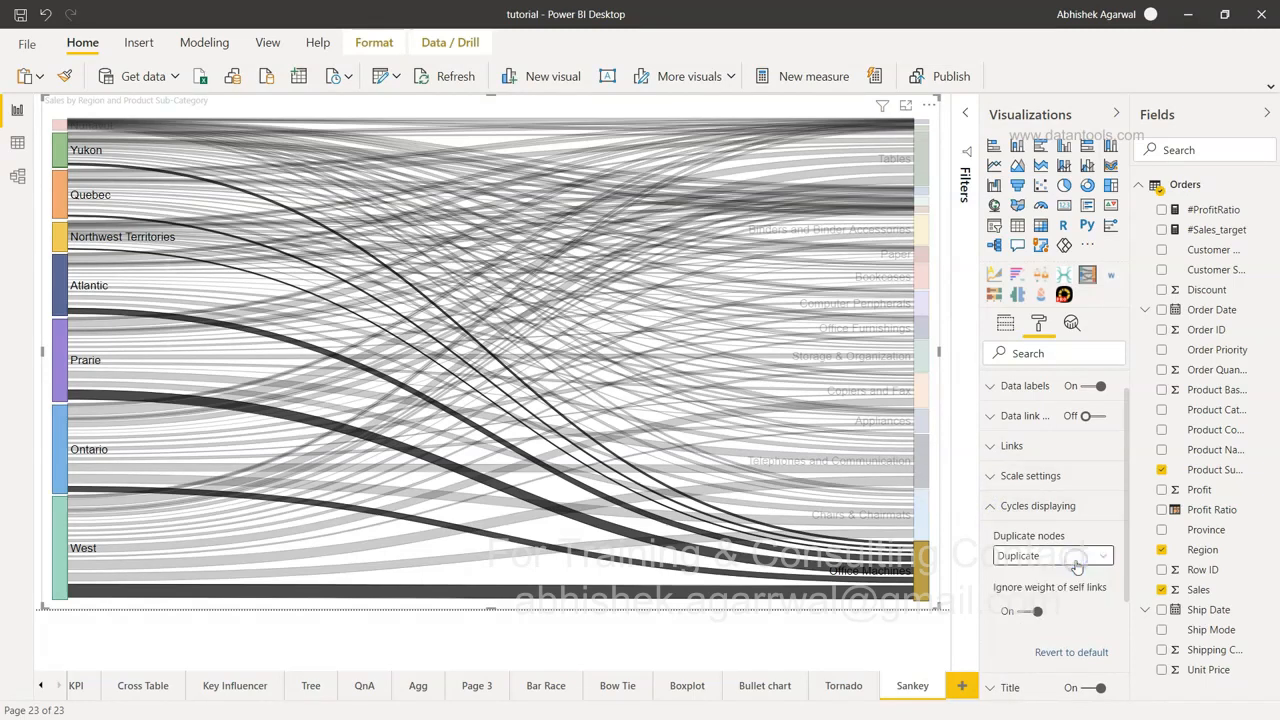
left_click(995, 508)
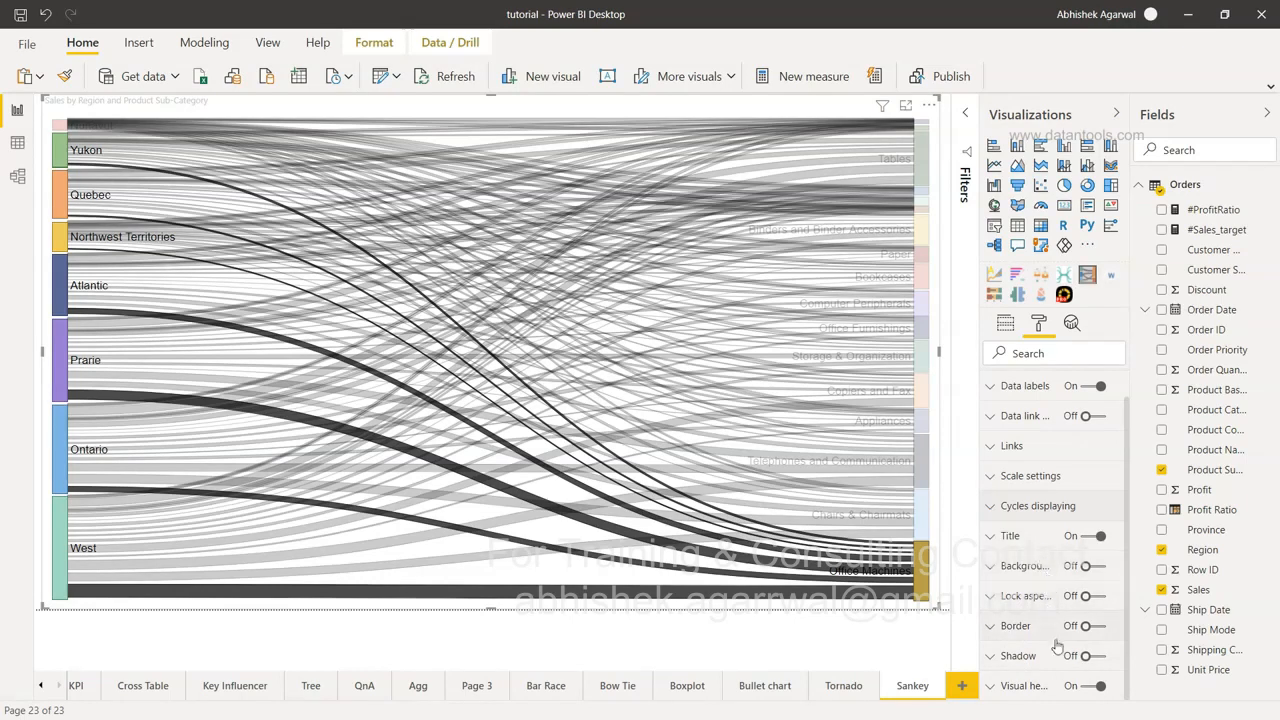
Return from the formatting options to the Sankey chart's field assignments
scroll(1057, 647, "up", 1)
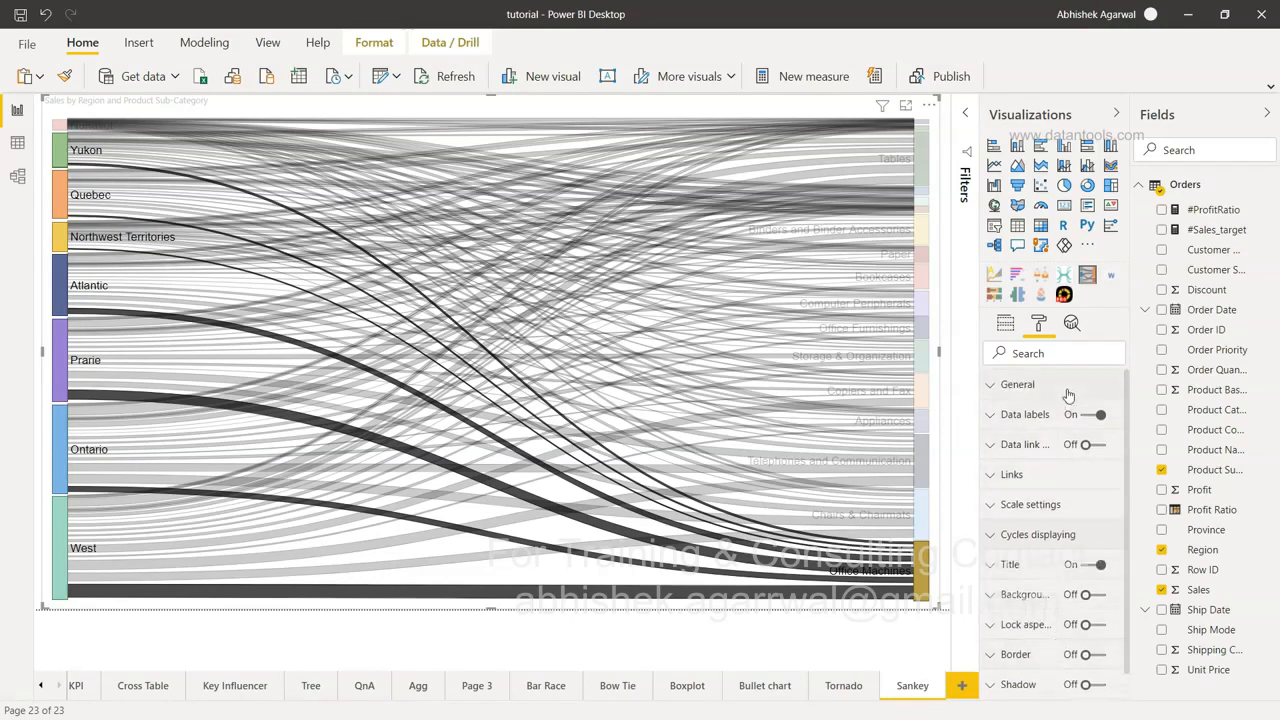
left_click(1006, 324)
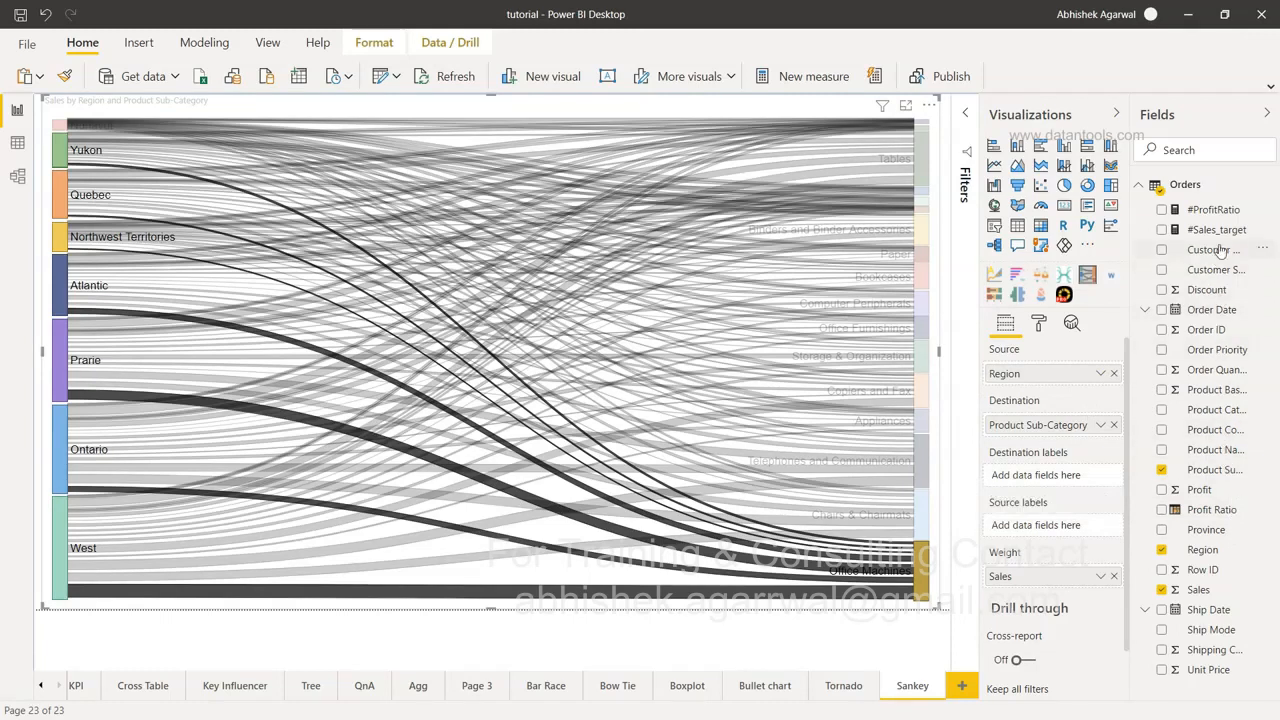
left_click_drag(1185, 290, 1053, 374)
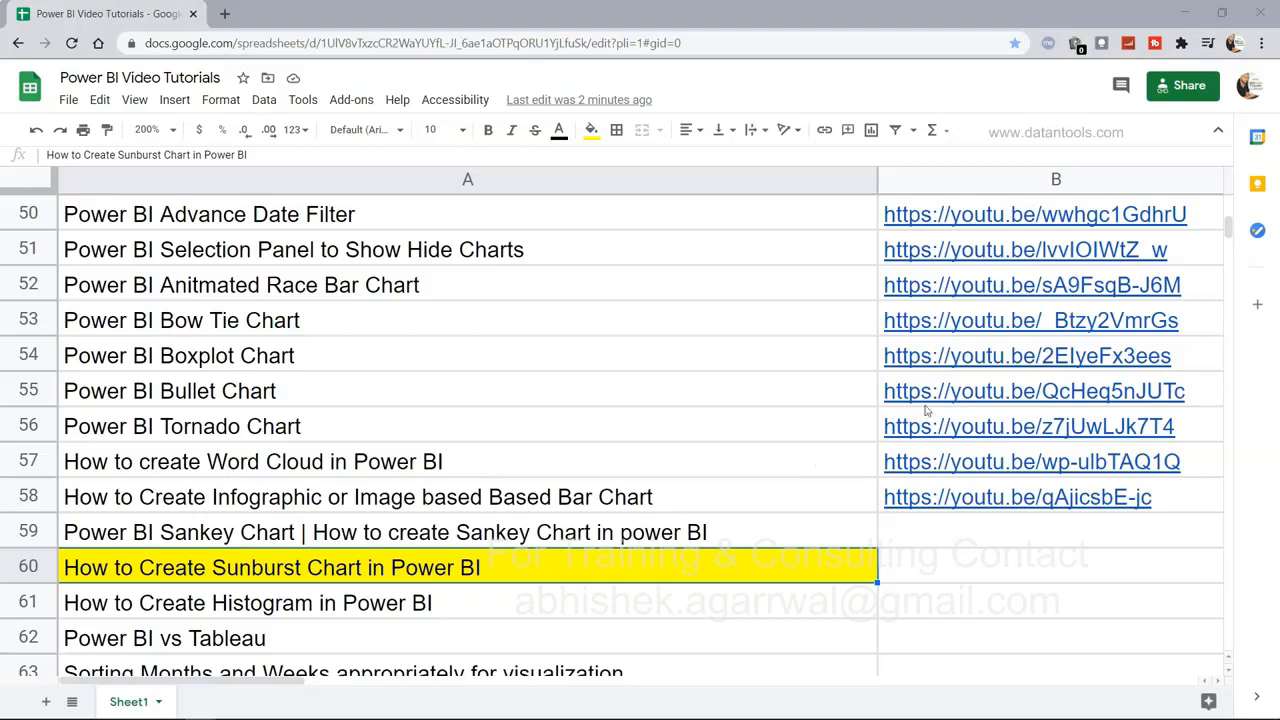
Switch to Power BI Desktop and search the AppSource visuals for "sunburst"
mouse_move(988, 394)
key("alt+Tab")
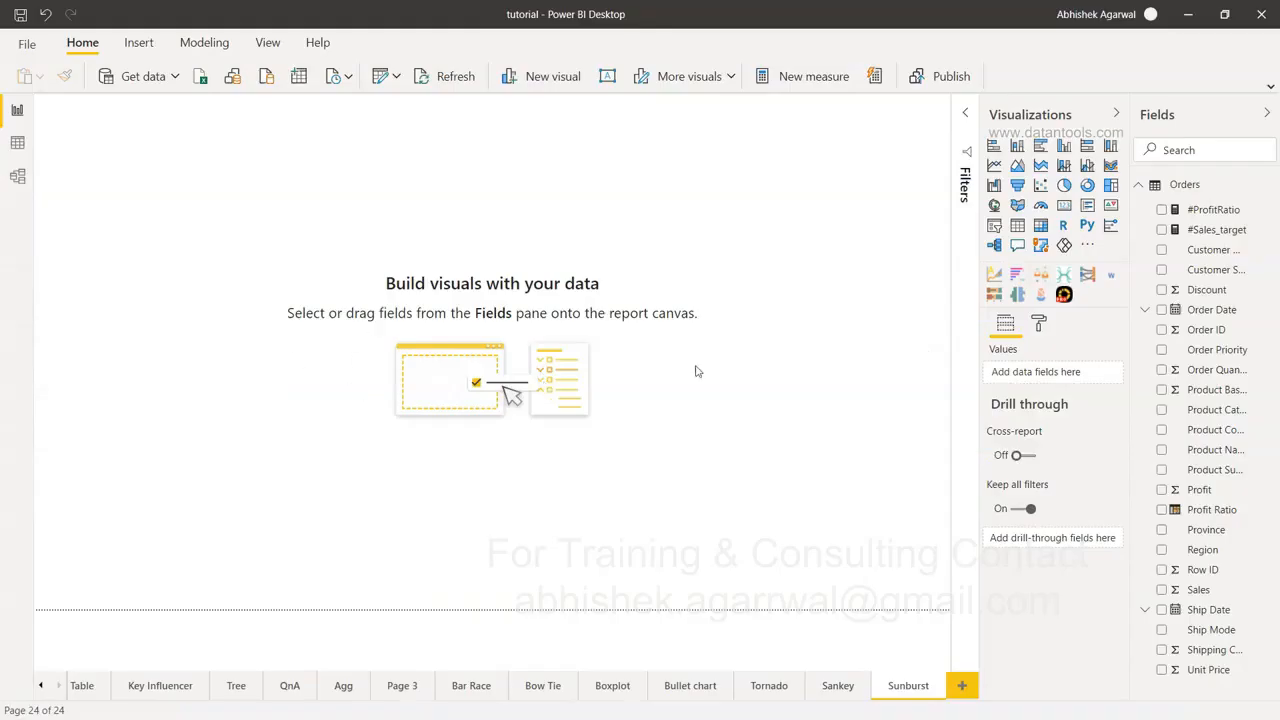
left_click(1088, 248)
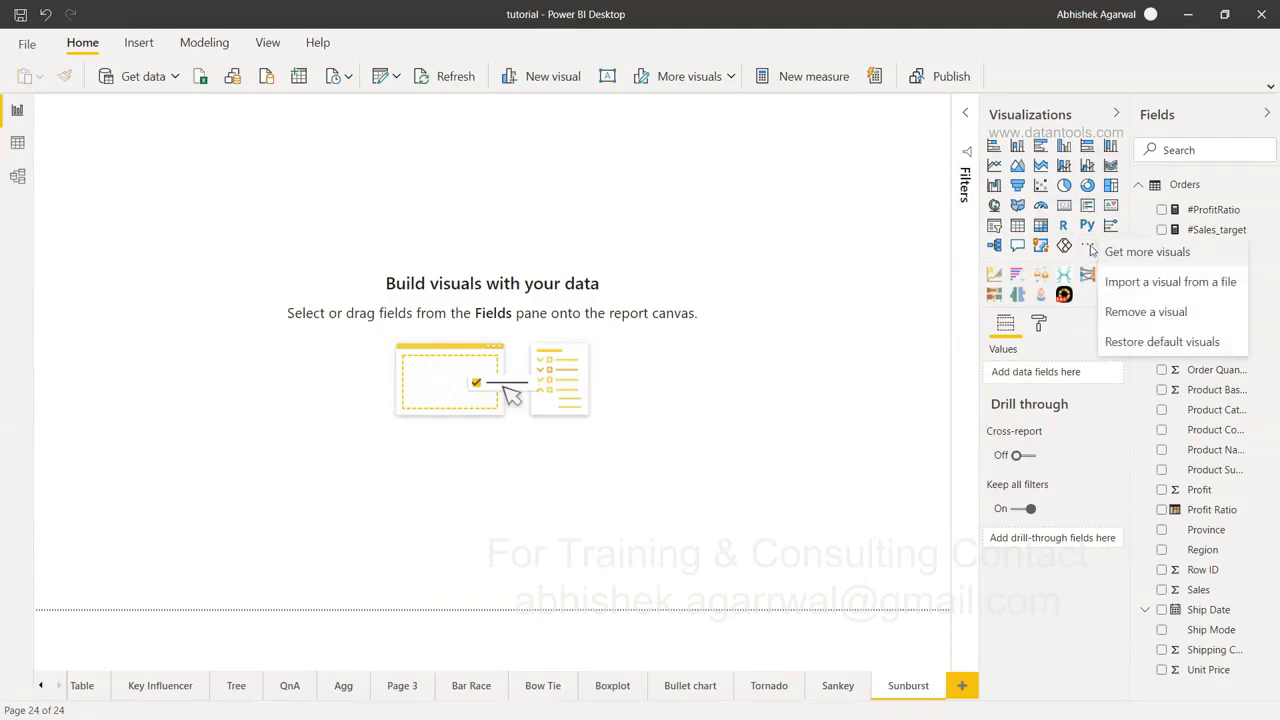
left_click(1135, 254)
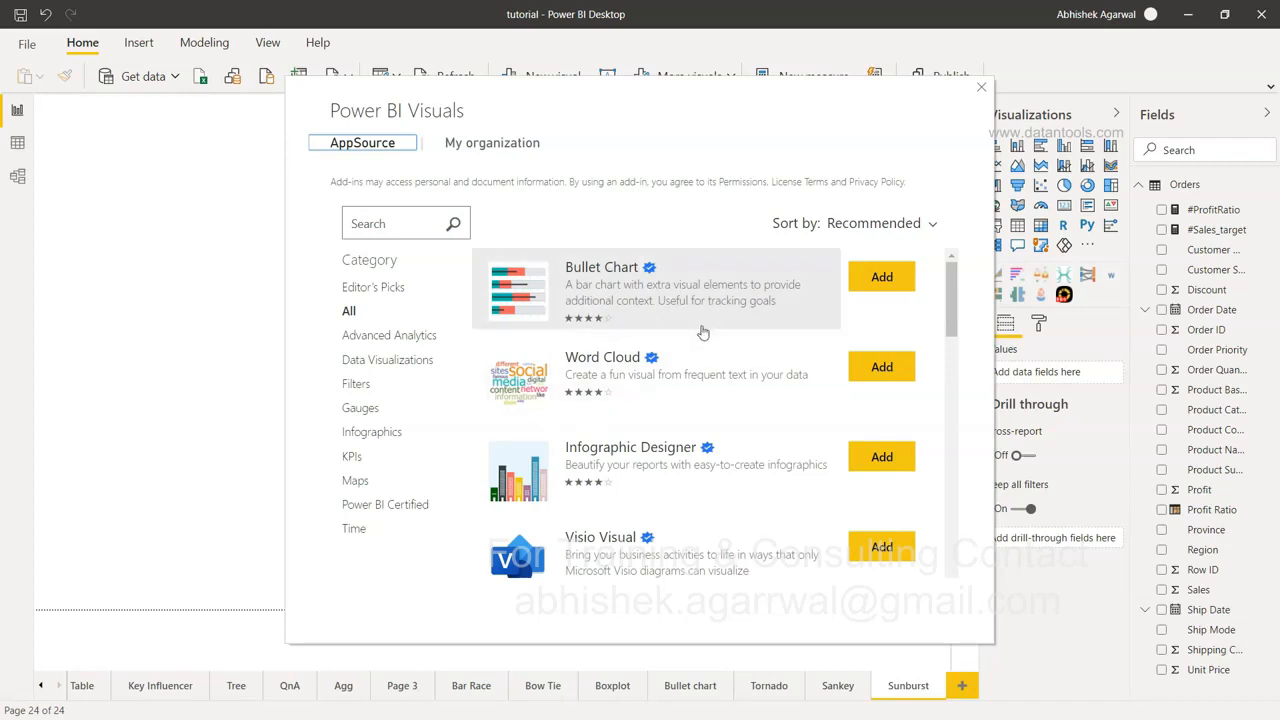
left_click(384, 225)
type("sunburst")
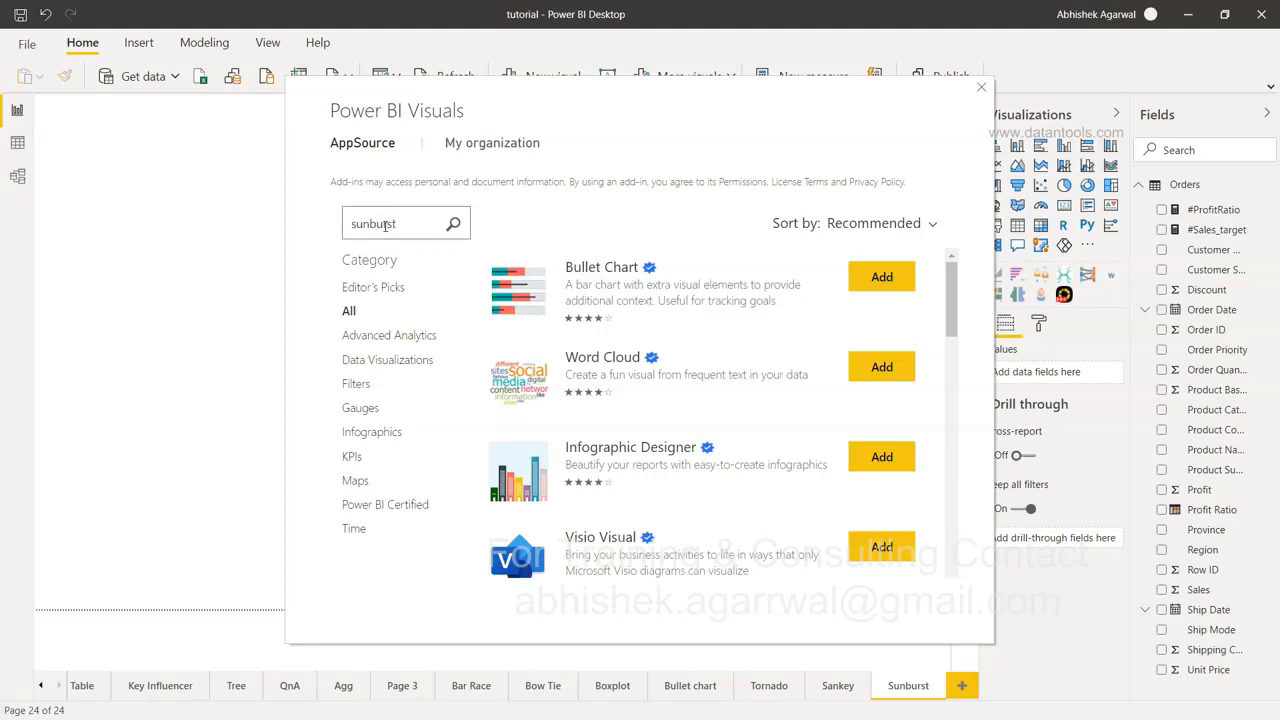
left_click(454, 224)
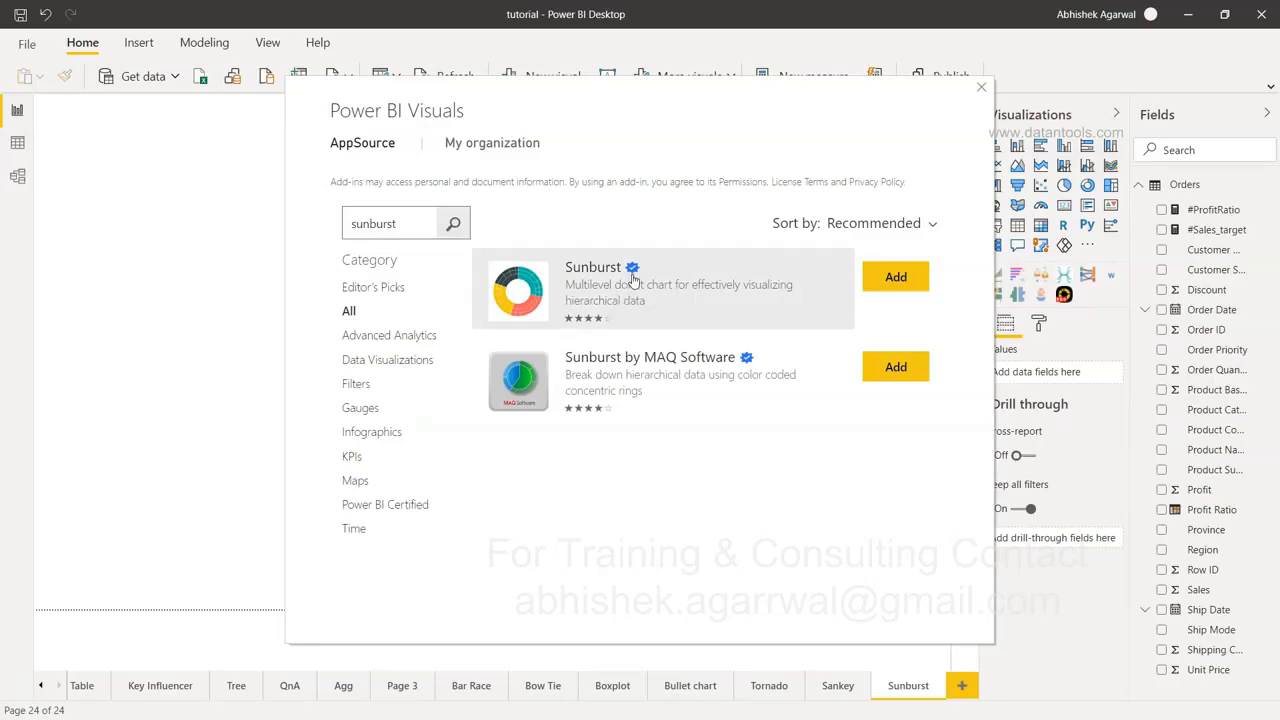
Review the details of Microsoft Corporation's Sunburst visual and import it into the report
mouse_move(753, 370)
left_click(590, 304)
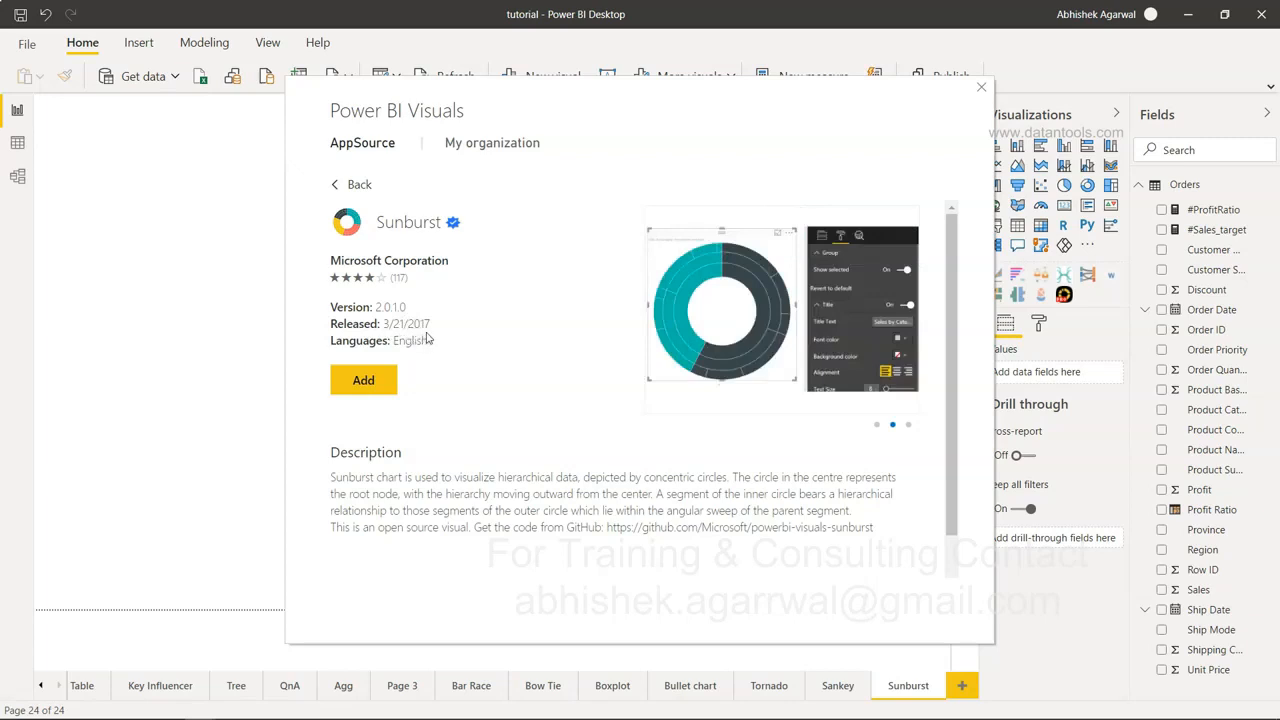
scroll(503, 457, "down", 2)
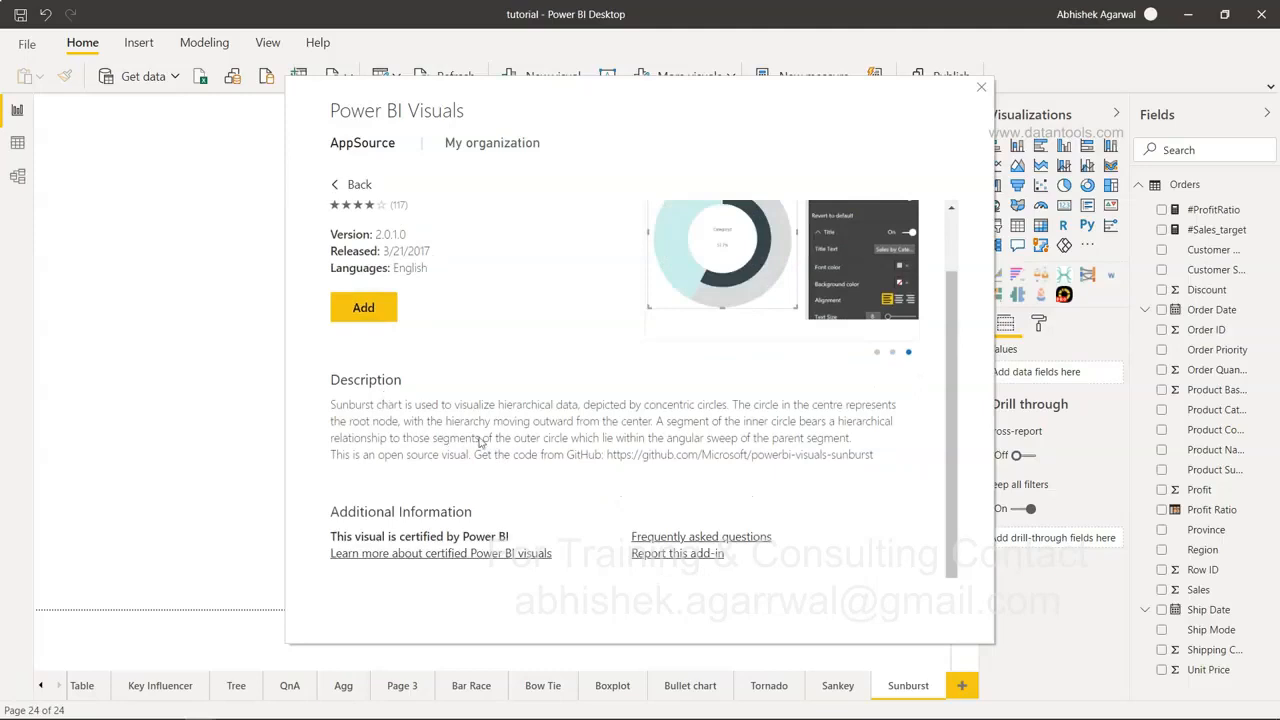
scroll(500, 452, "up", 2)
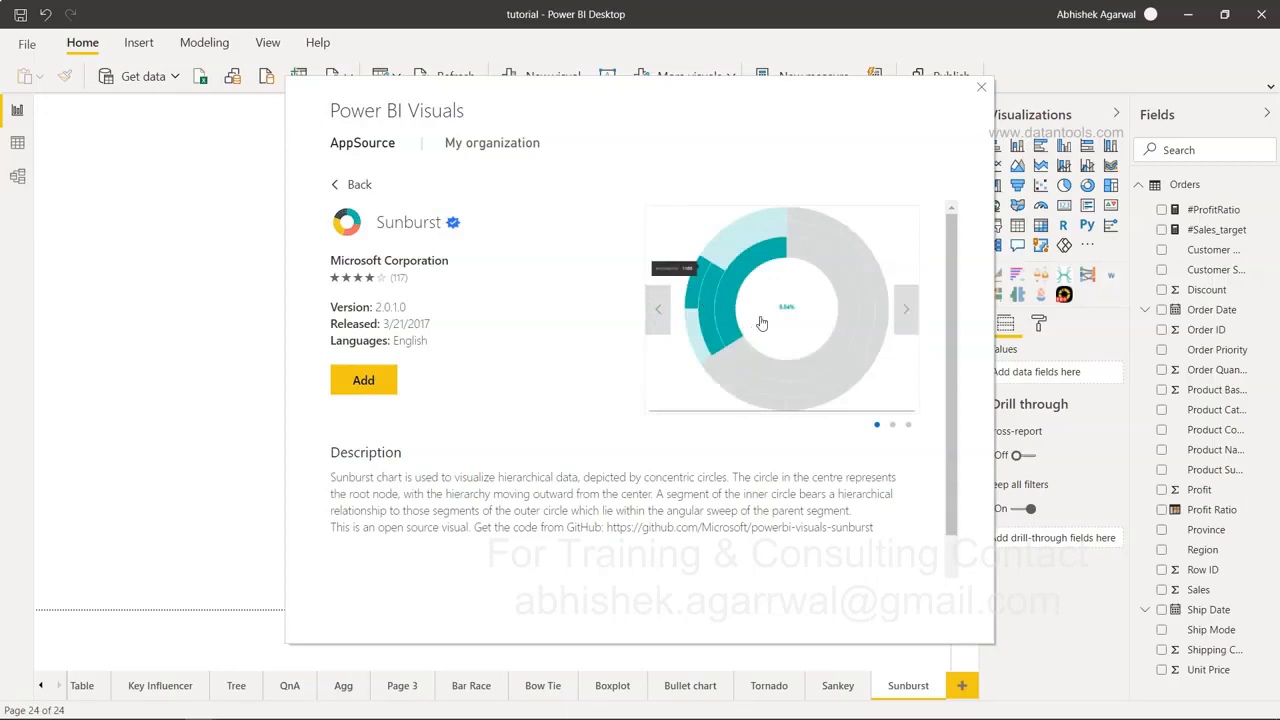
scroll(700, 370, "down", 2)
scroll(620, 410, "up", 2)
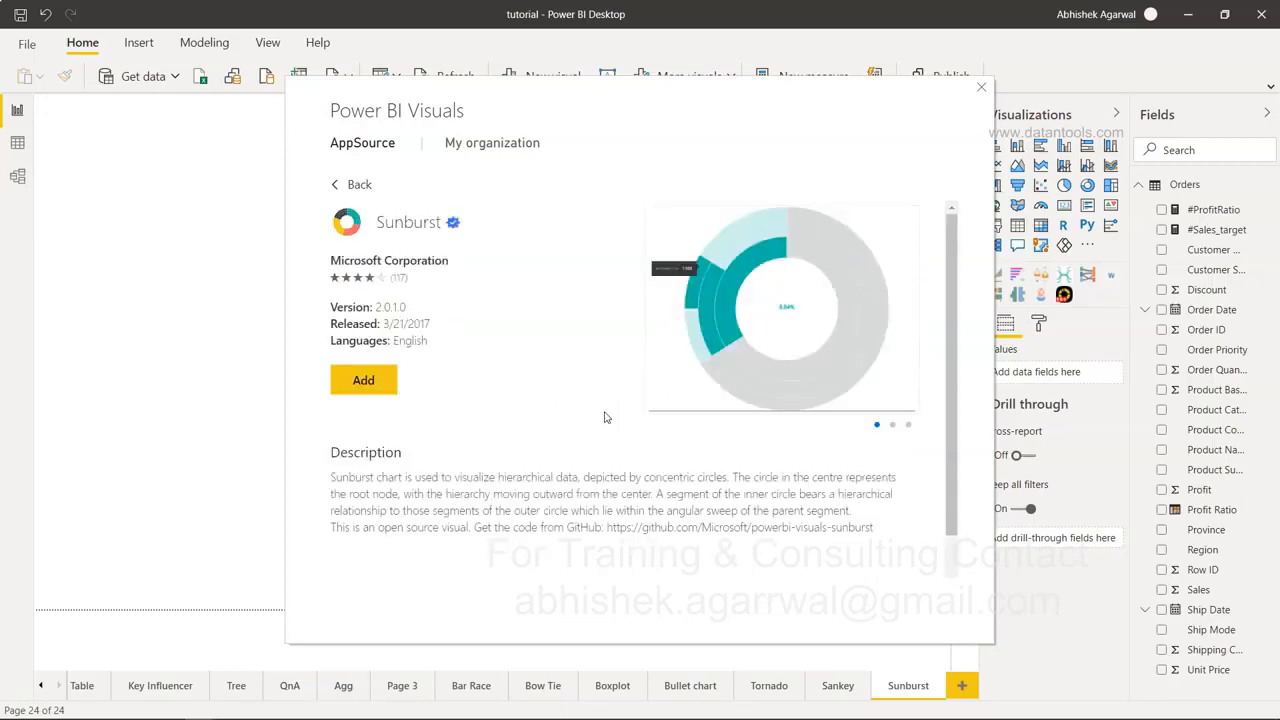
left_click(364, 380)
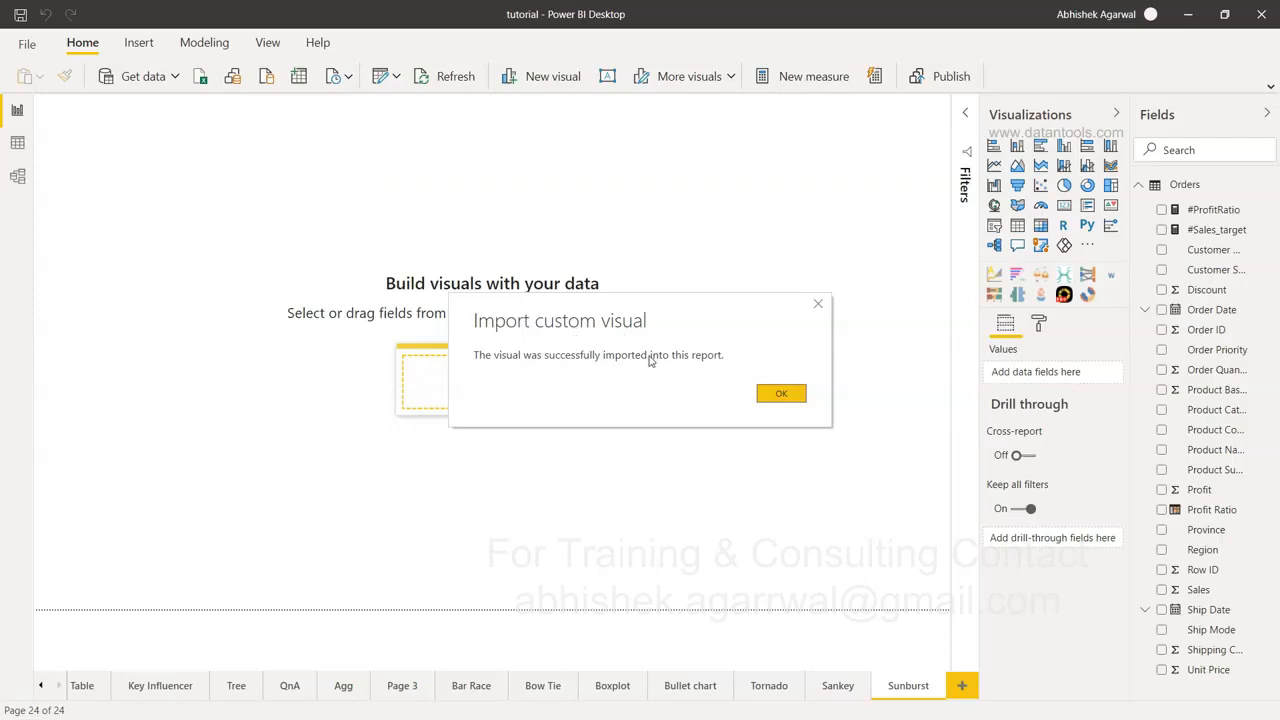
left_click(779, 395)
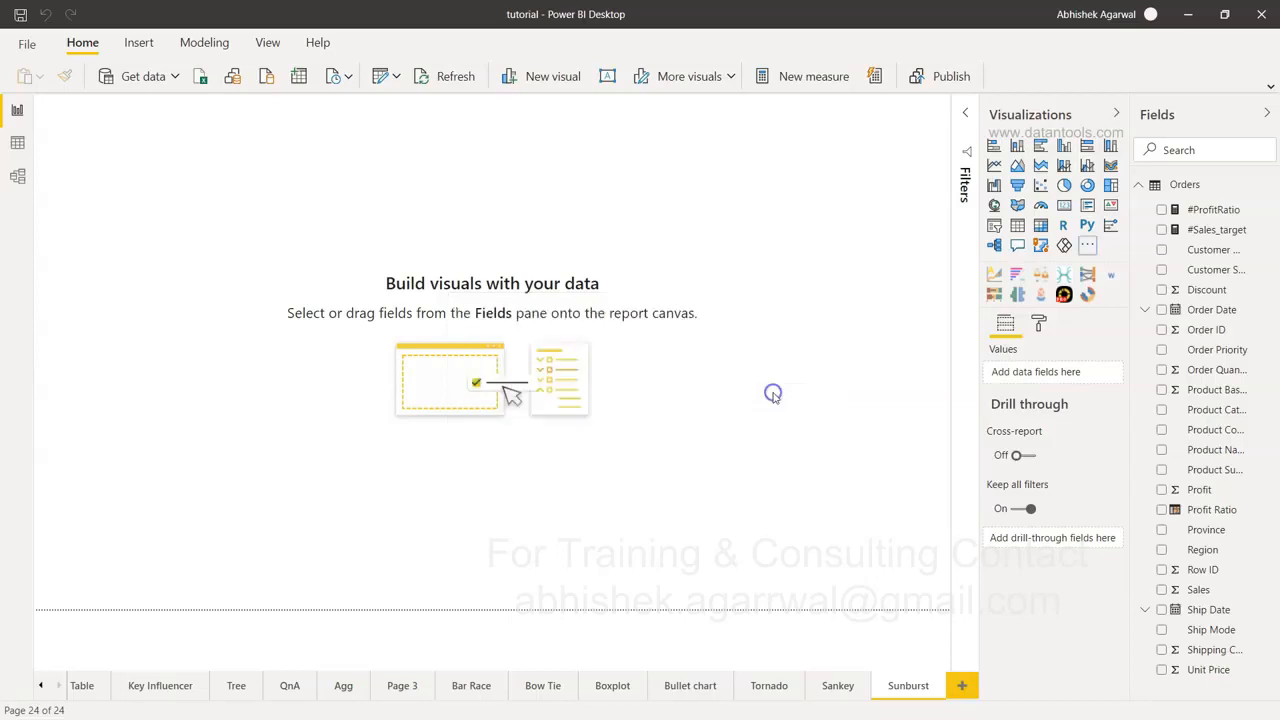
Place a large Sunburst chart on the Sunburst page, with Sales as values grouped by Product Category and Product Sub-Category
left_click(1087, 296)
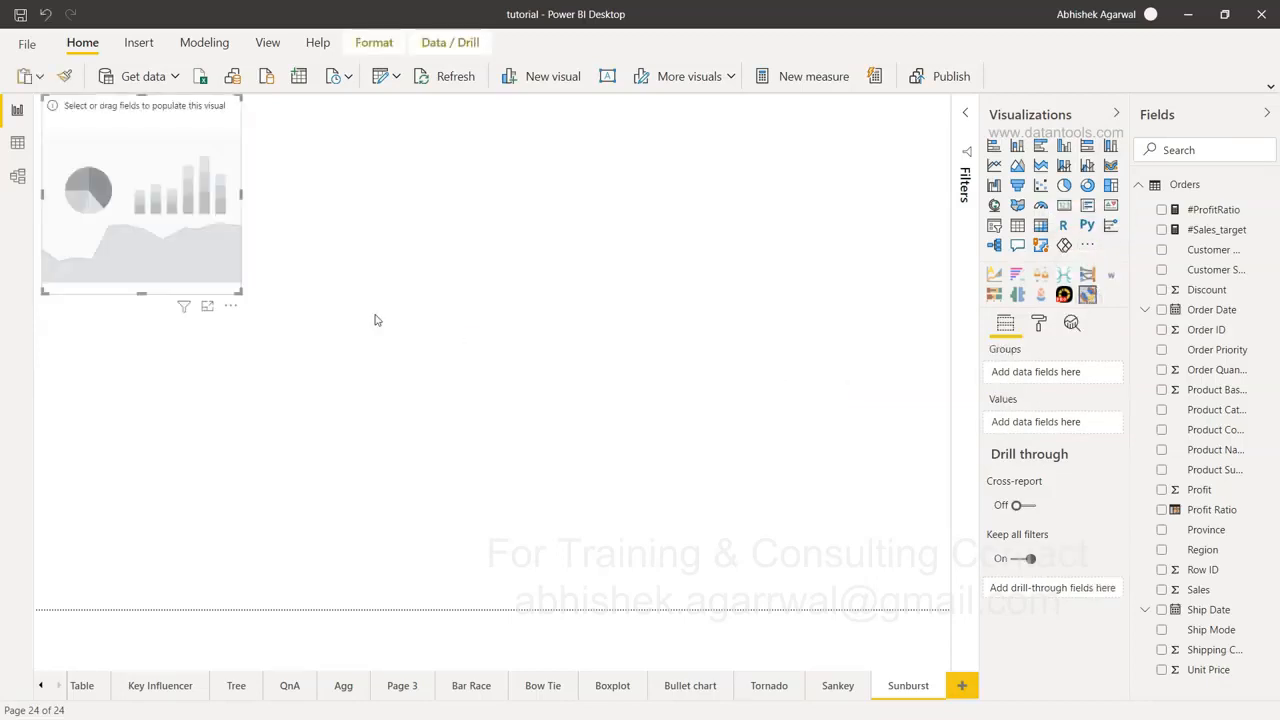
left_click_drag(241, 293, 671, 603)
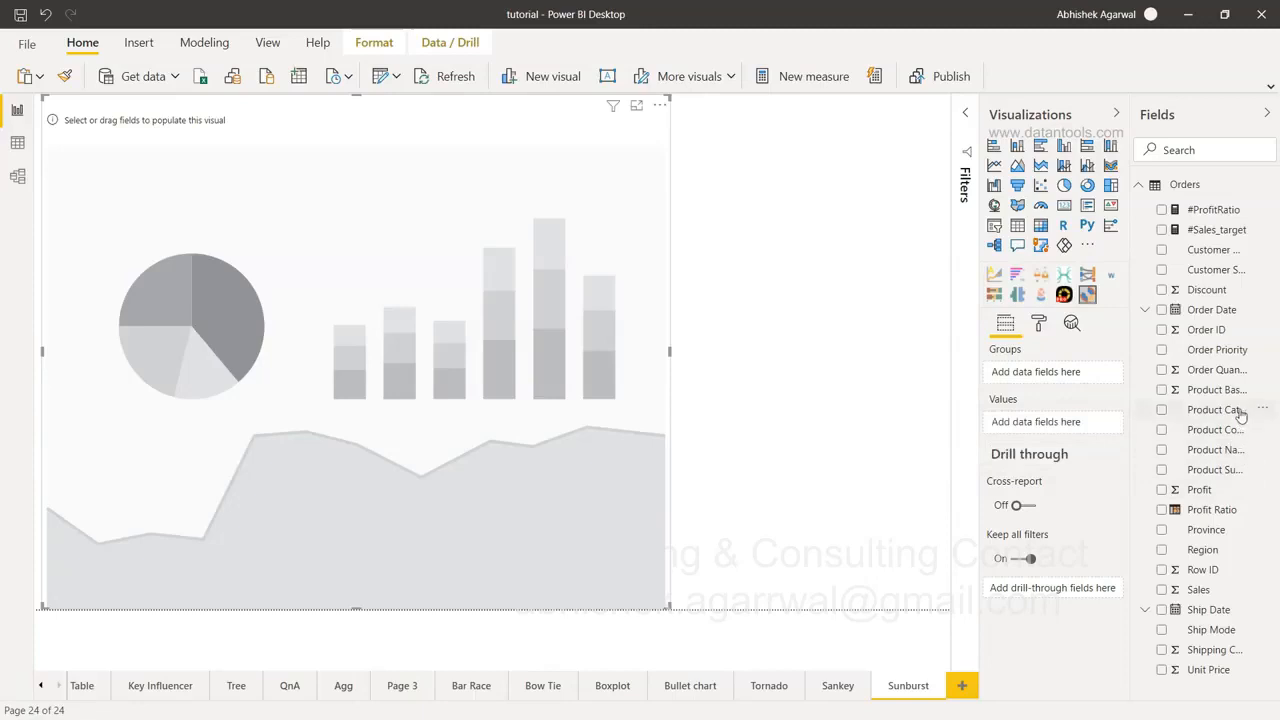
left_click_drag(1240, 413, 1087, 375)
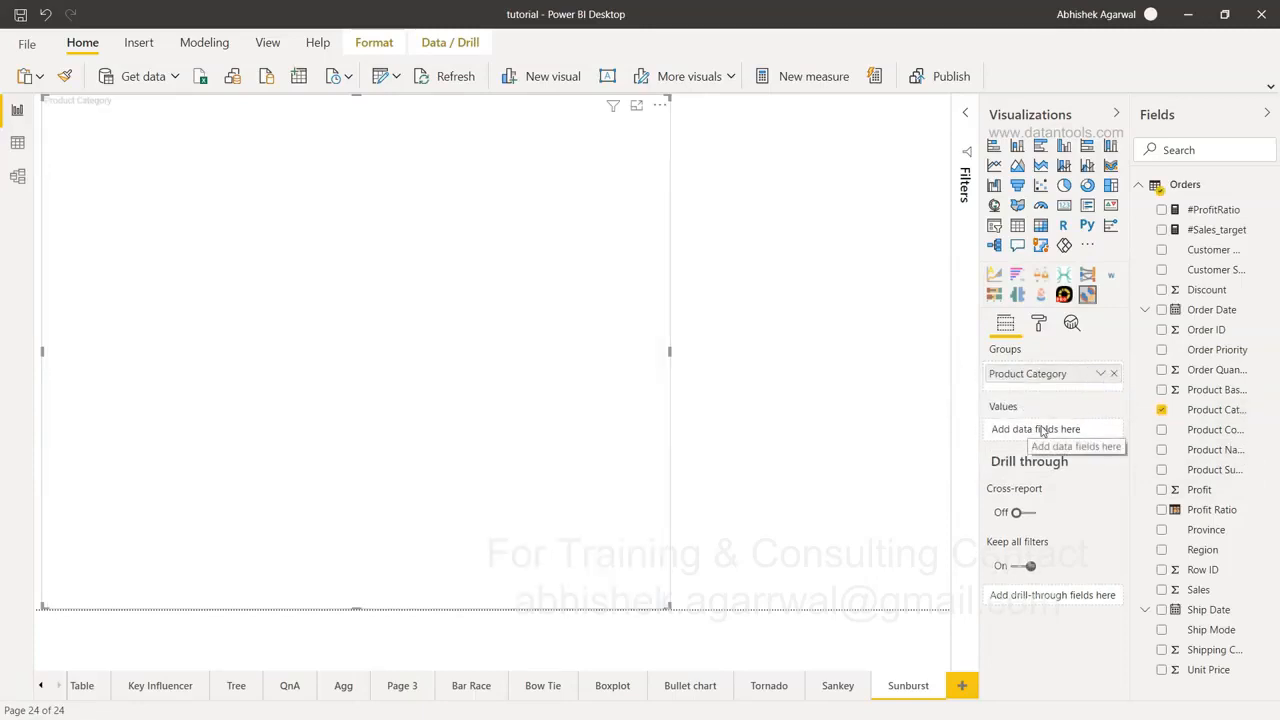
left_click_drag(1200, 590, 1060, 429)
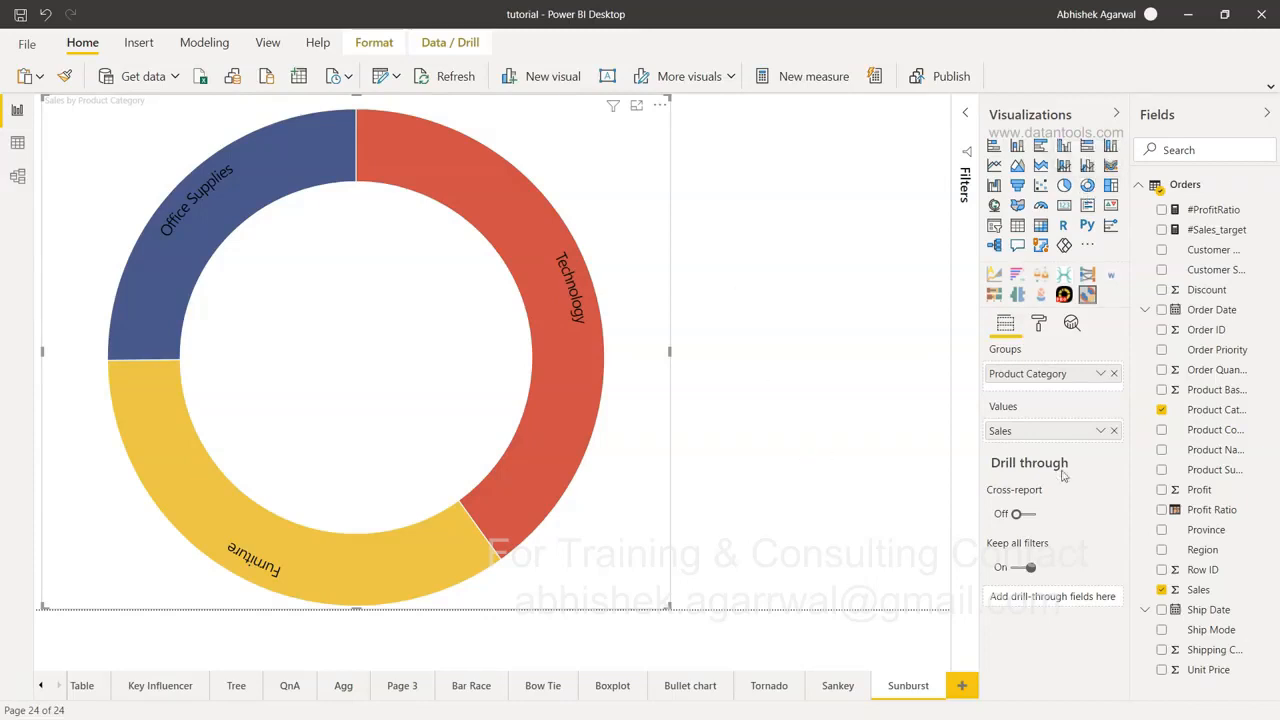
left_click_drag(1217, 470, 1053, 392)
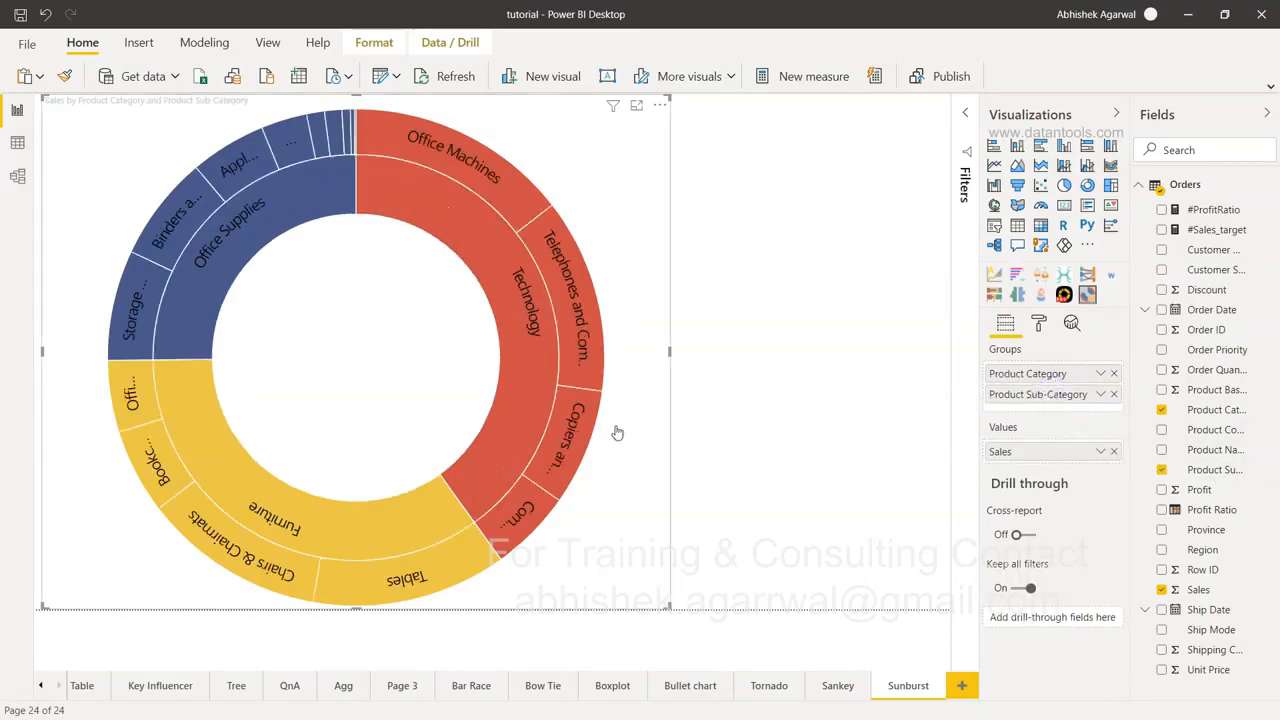
Show the sunburst chart in focus mode and examine the sales of Office Supplies, Binders and Binder Accessories, and Storage & Organization
left_click(636, 106)
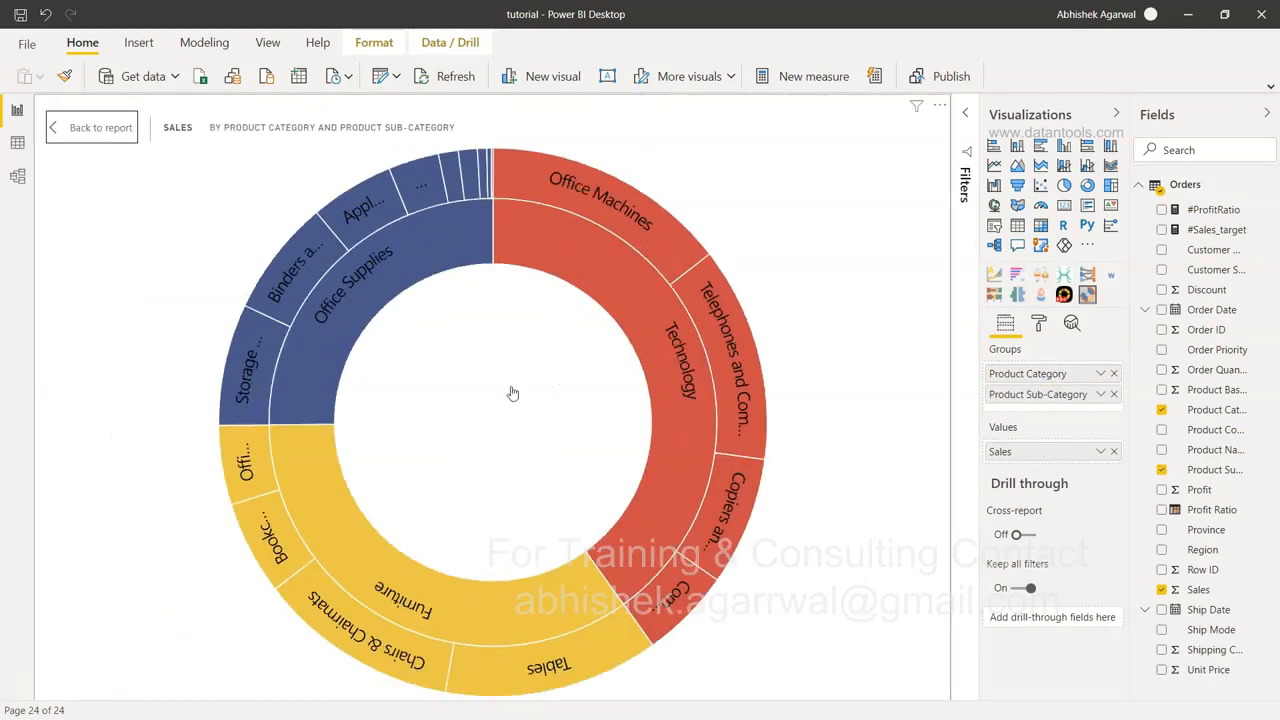
mouse_move(413, 259)
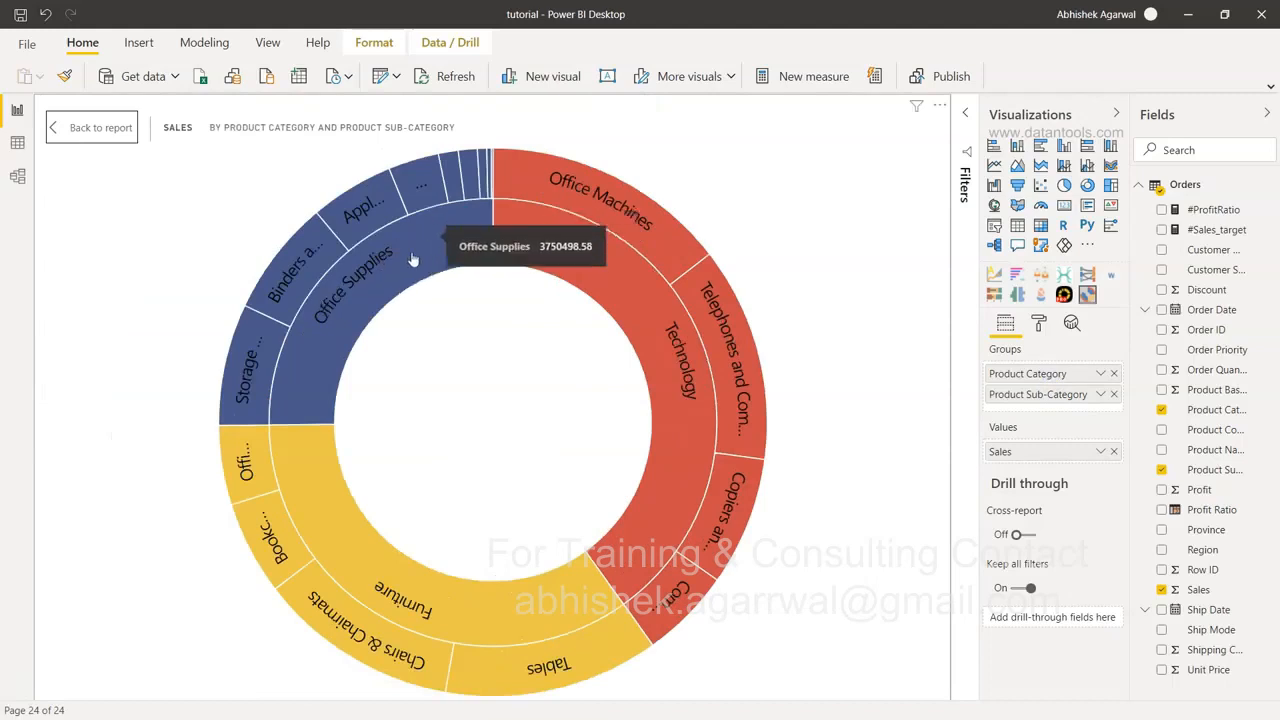
mouse_move(296, 258)
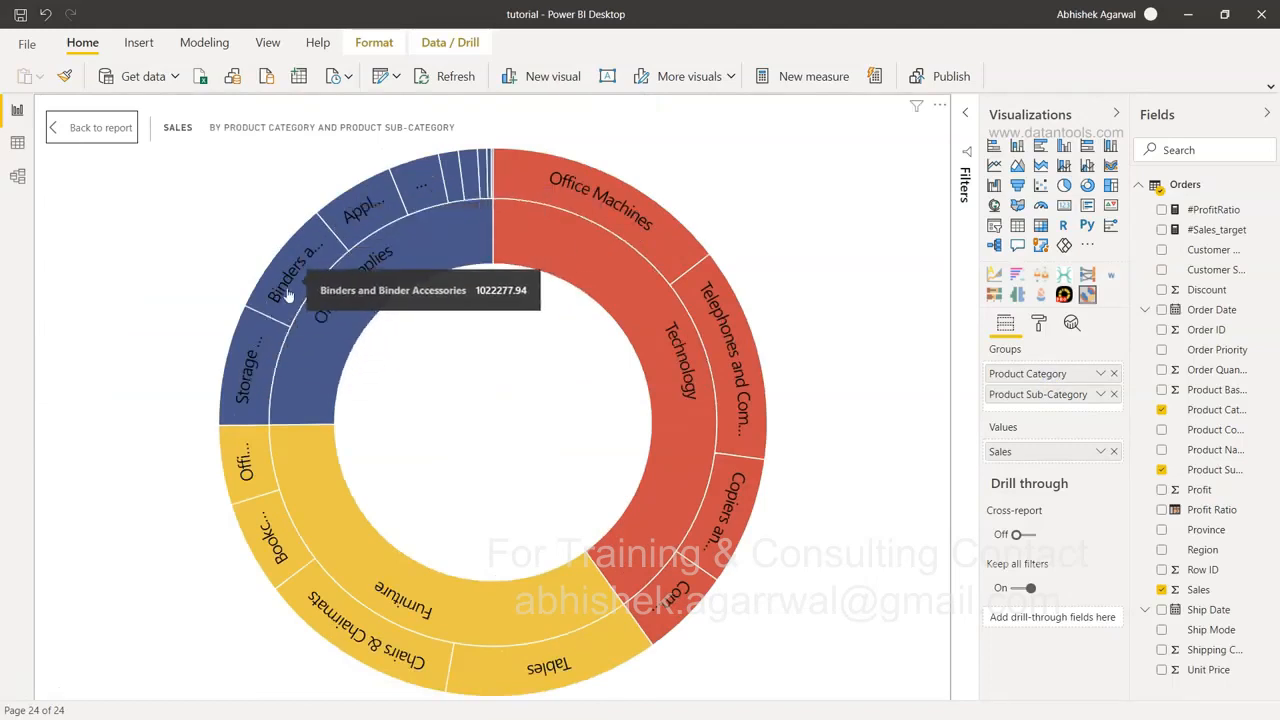
mouse_move(257, 358)
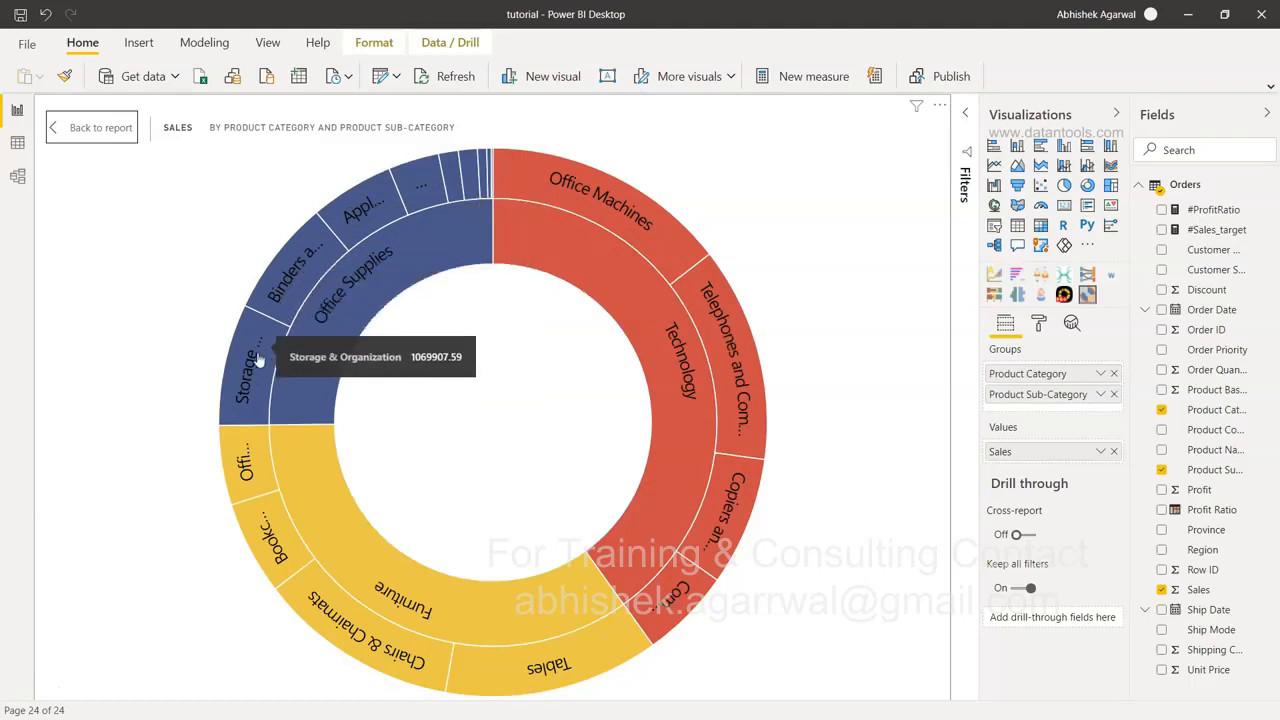
mouse_move(286, 284)
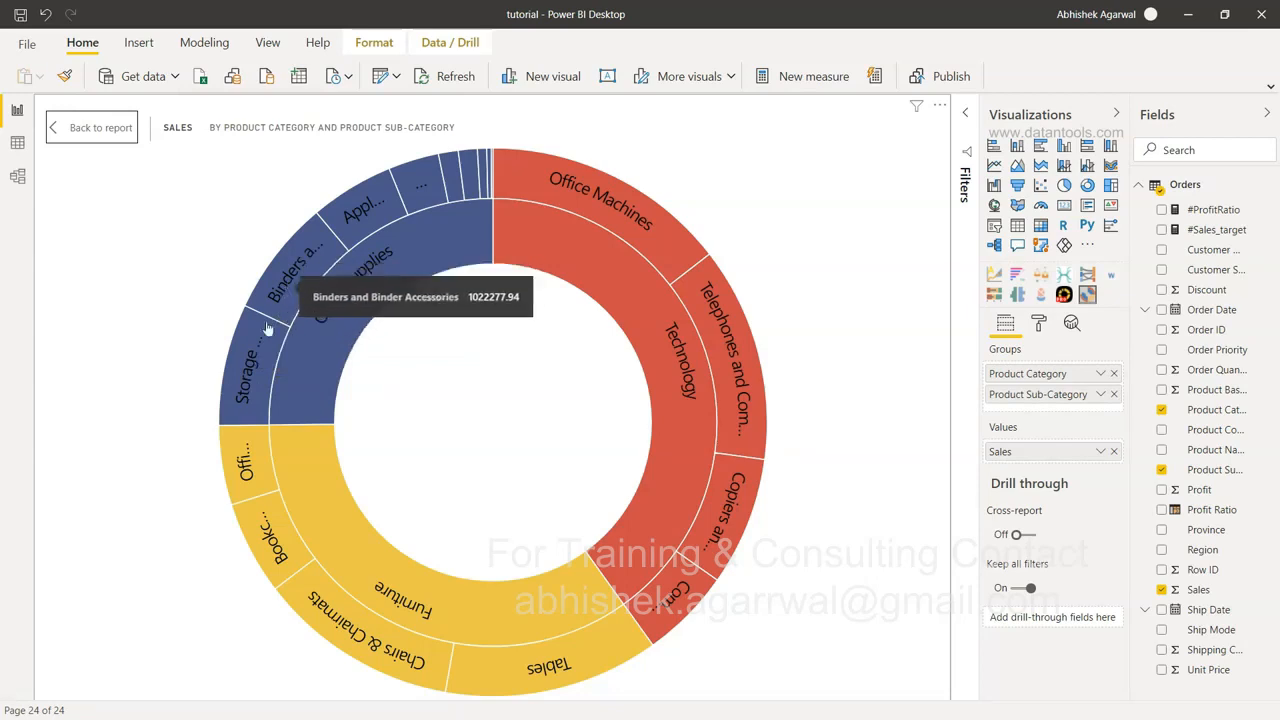
Highlight Storage & Organization, Bookcases, Chairs & Chairmats and the whole Office Supplies category in turn to examine their sales shares
left_click(241, 381)
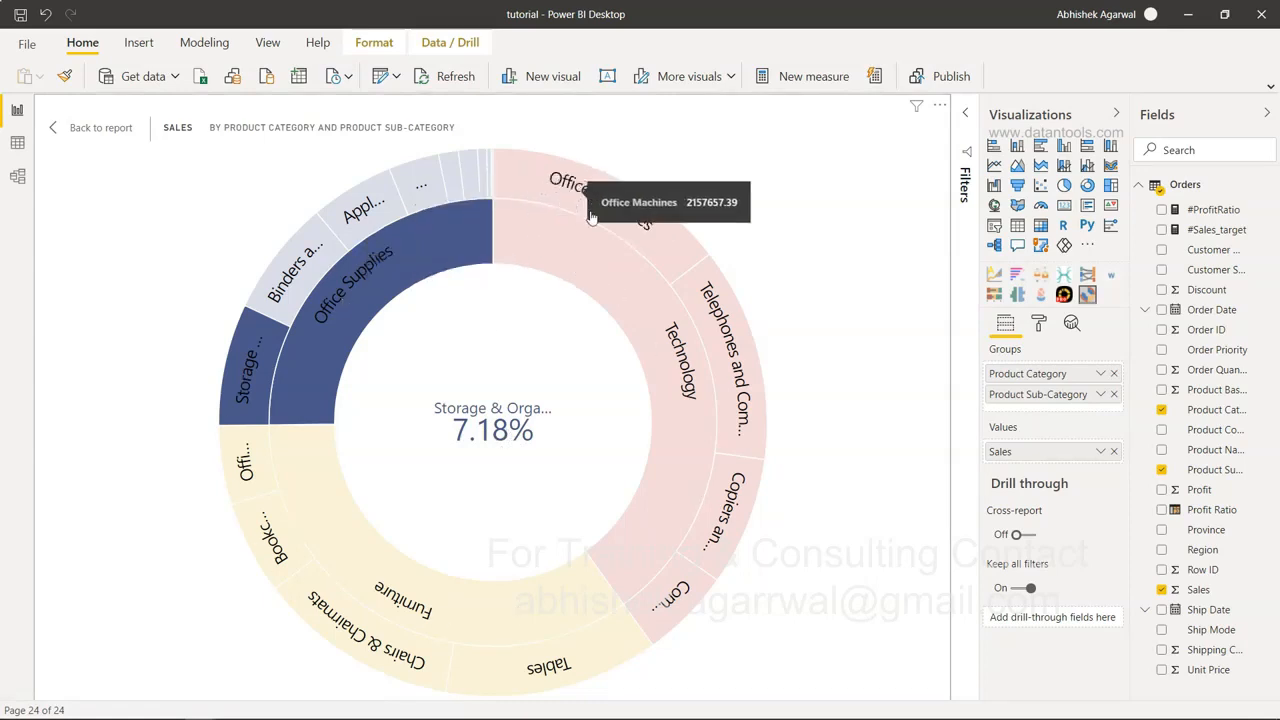
left_click(281, 550)
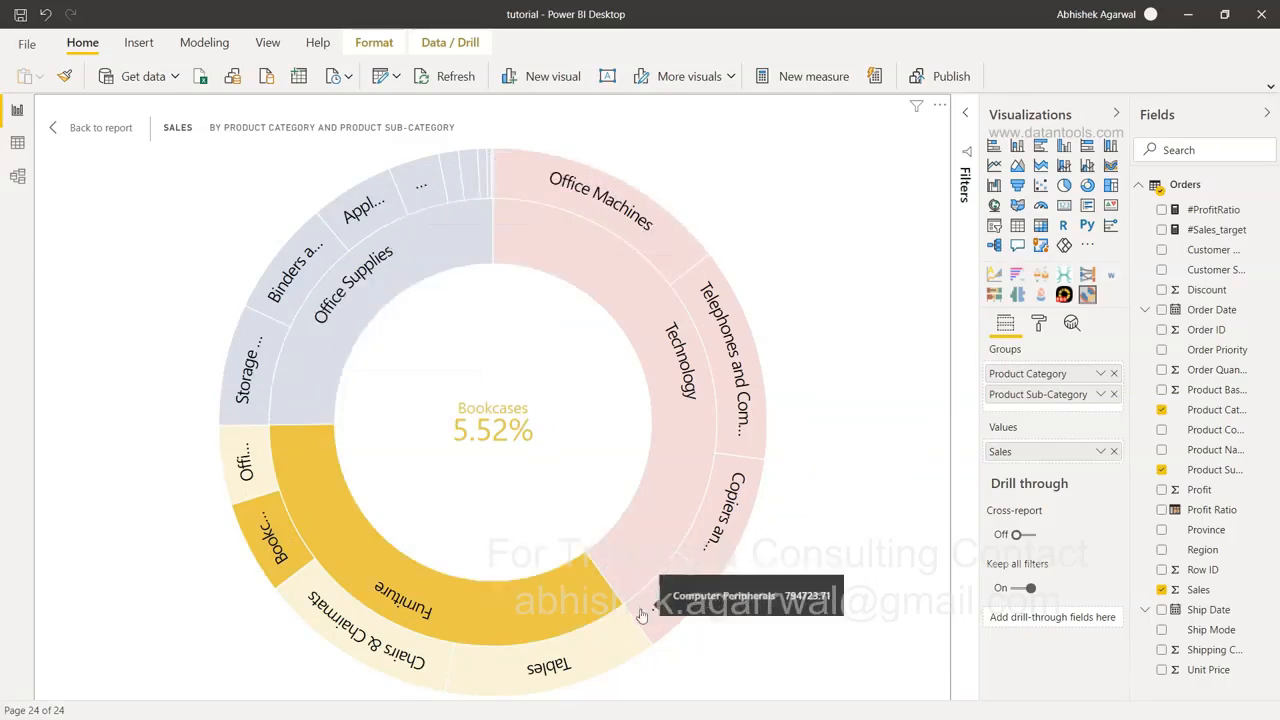
left_click(360, 643)
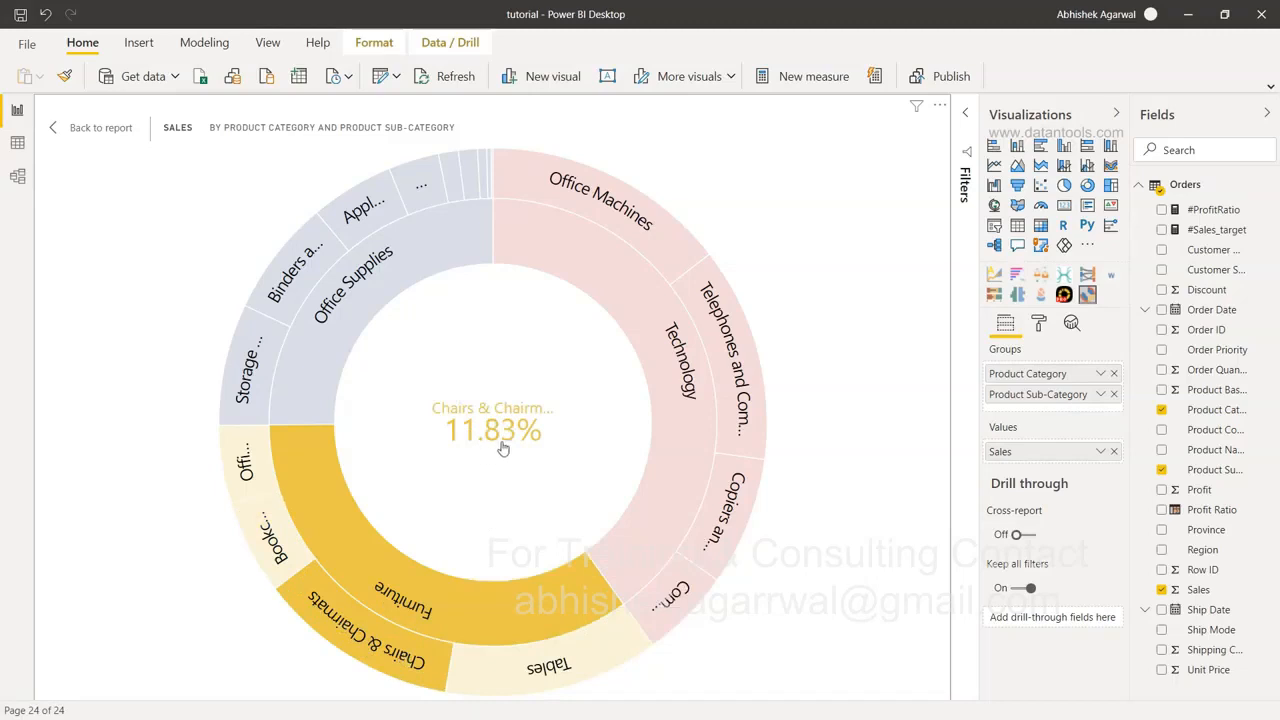
left_click(365, 302)
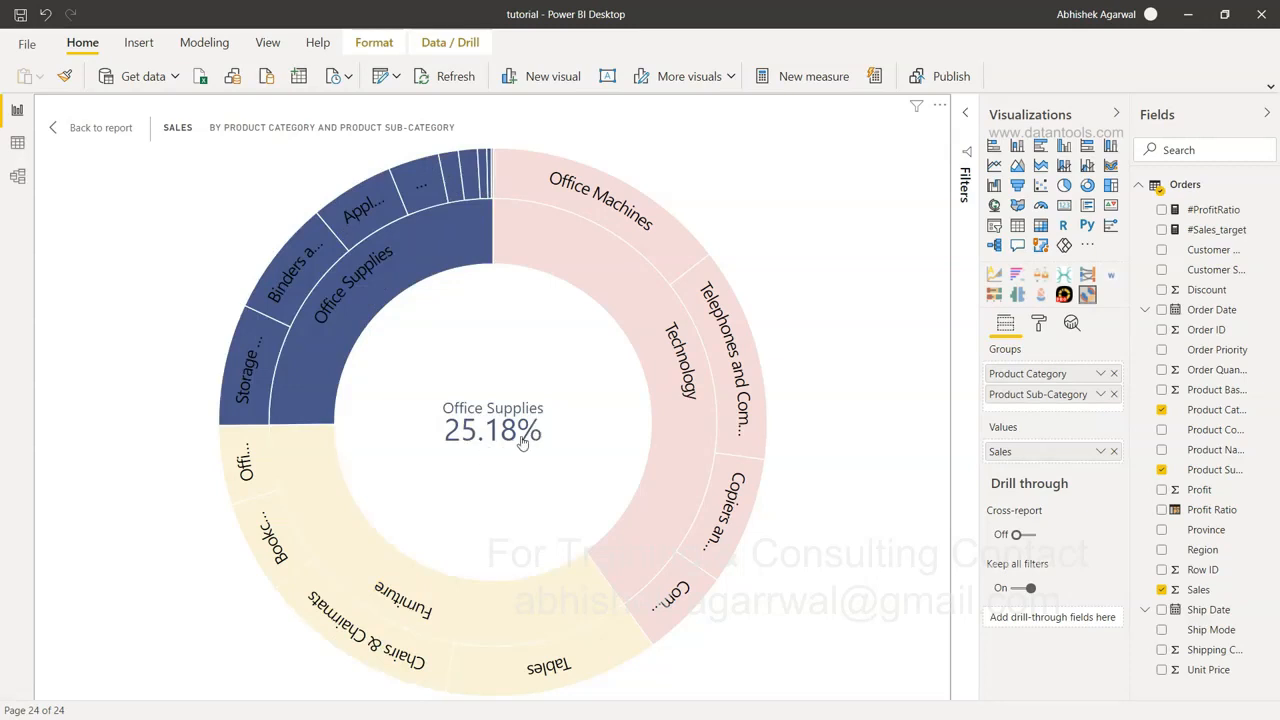
Highlight the Technology category and try Product Name as a third grouping level of the sunburst chart
left_click(679, 371)
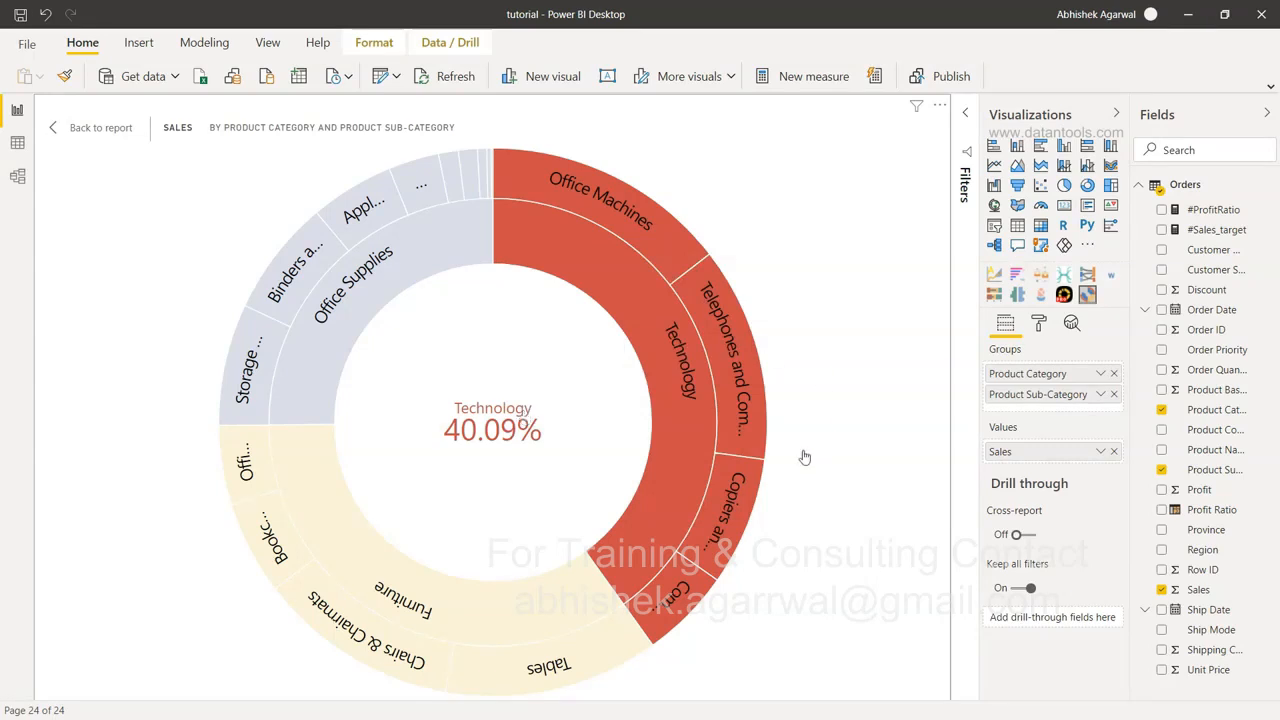
left_click_drag(1244, 455, 1069, 413)
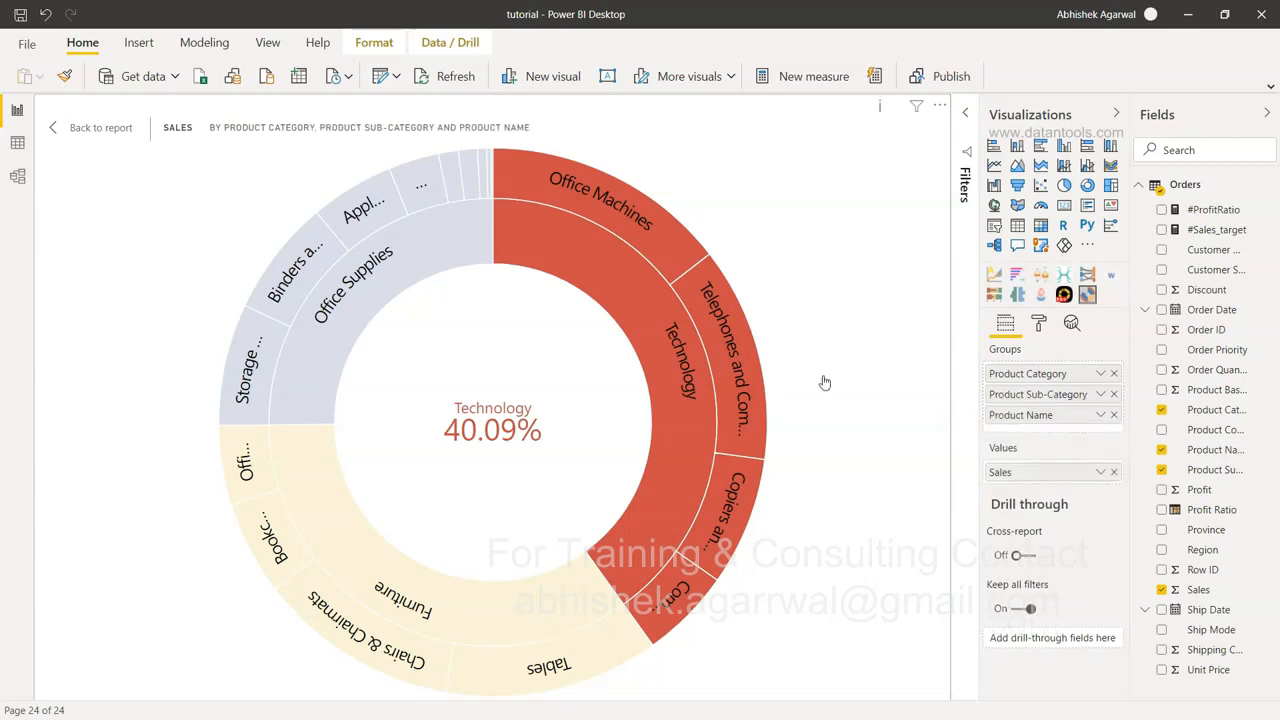
left_click(880, 109)
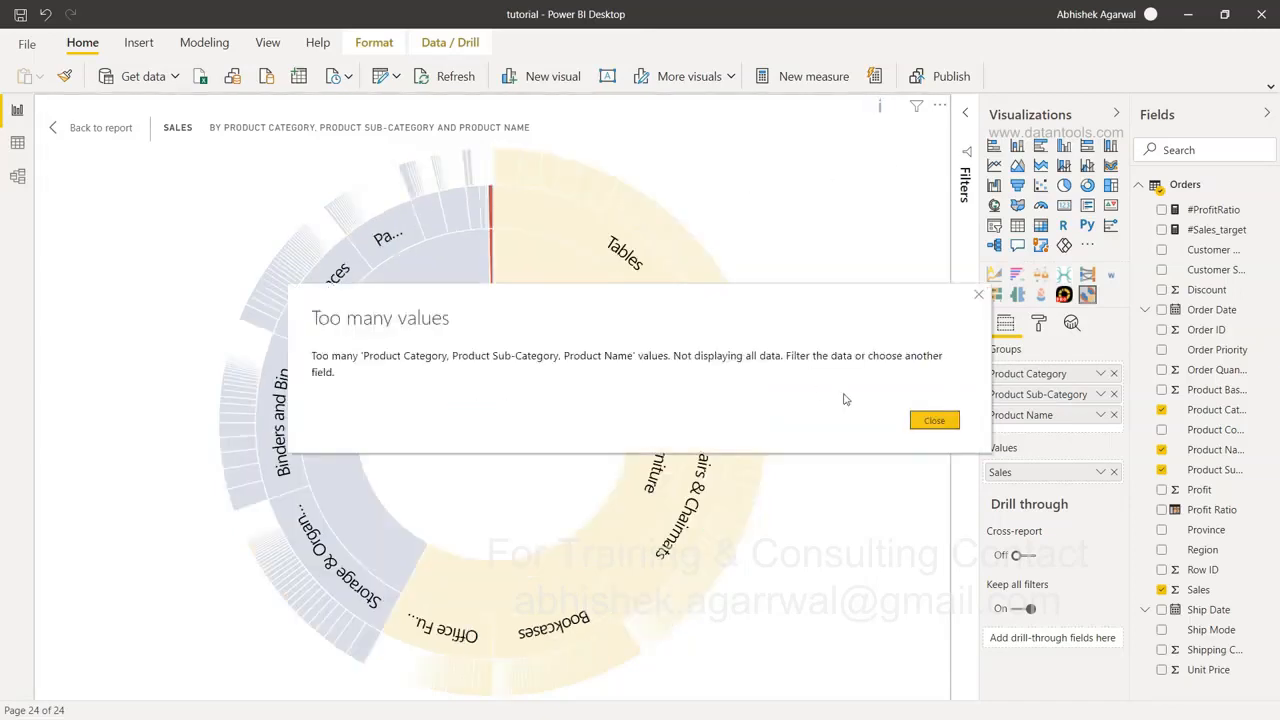
left_click(934, 421)
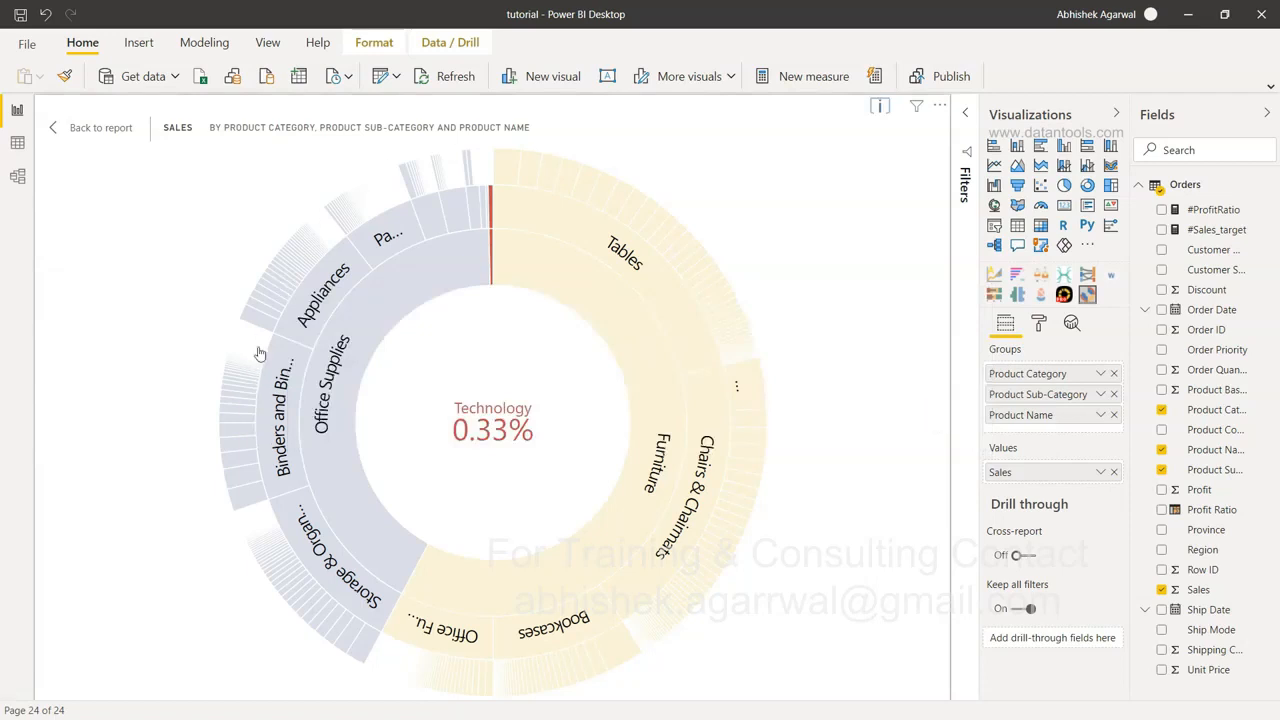
left_click(1114, 415)
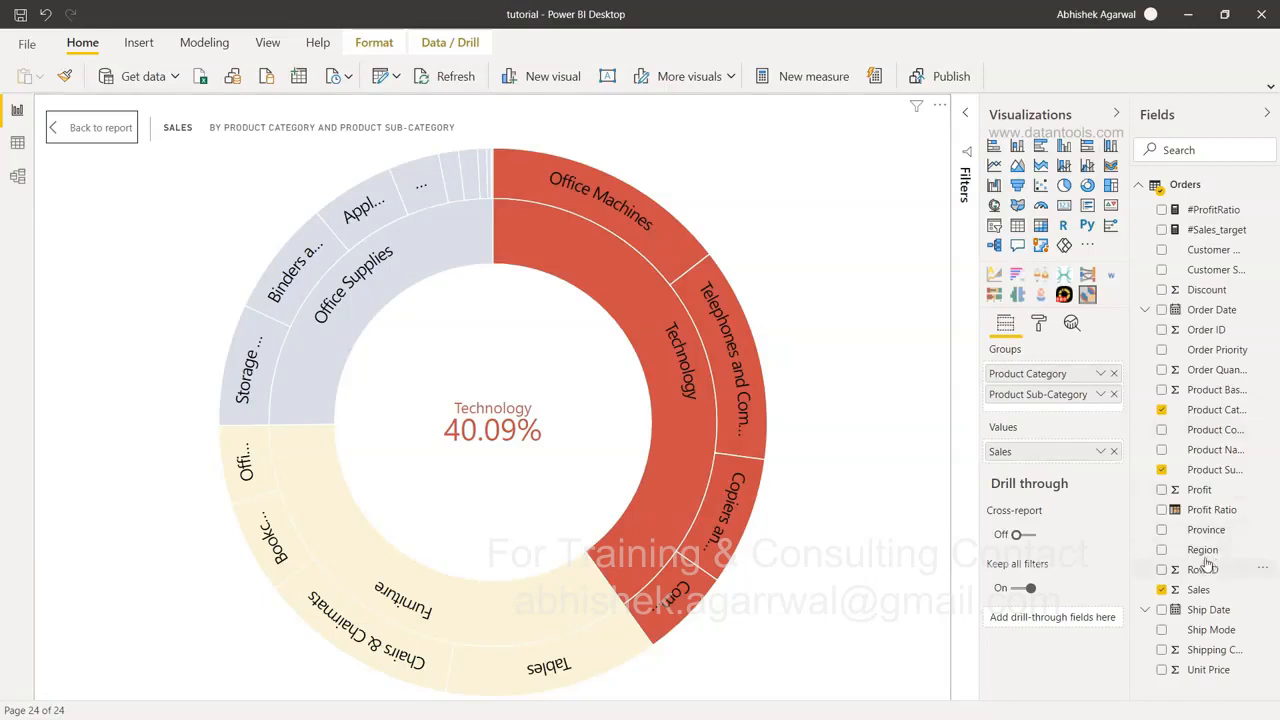
Add Region as the sunburst chart's third grouping level, below Product Sub-Category
left_click_drag(1205, 556, 1046, 409)
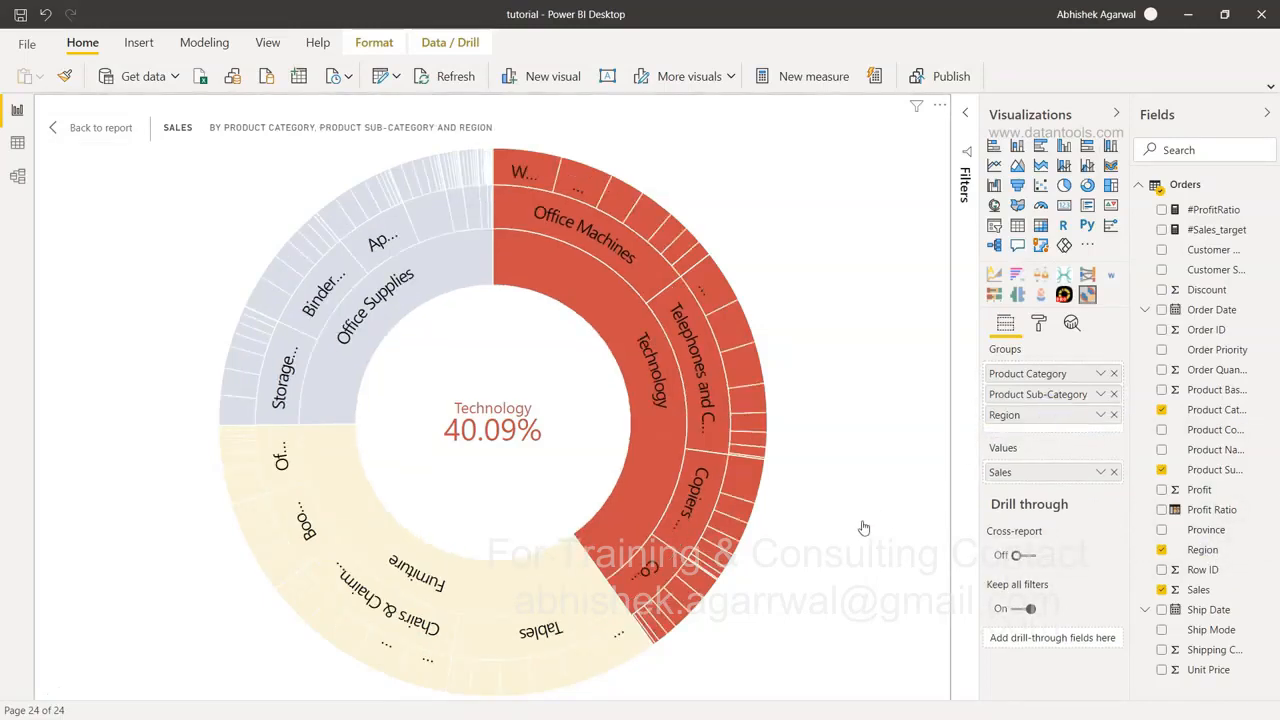
mouse_move(746, 376)
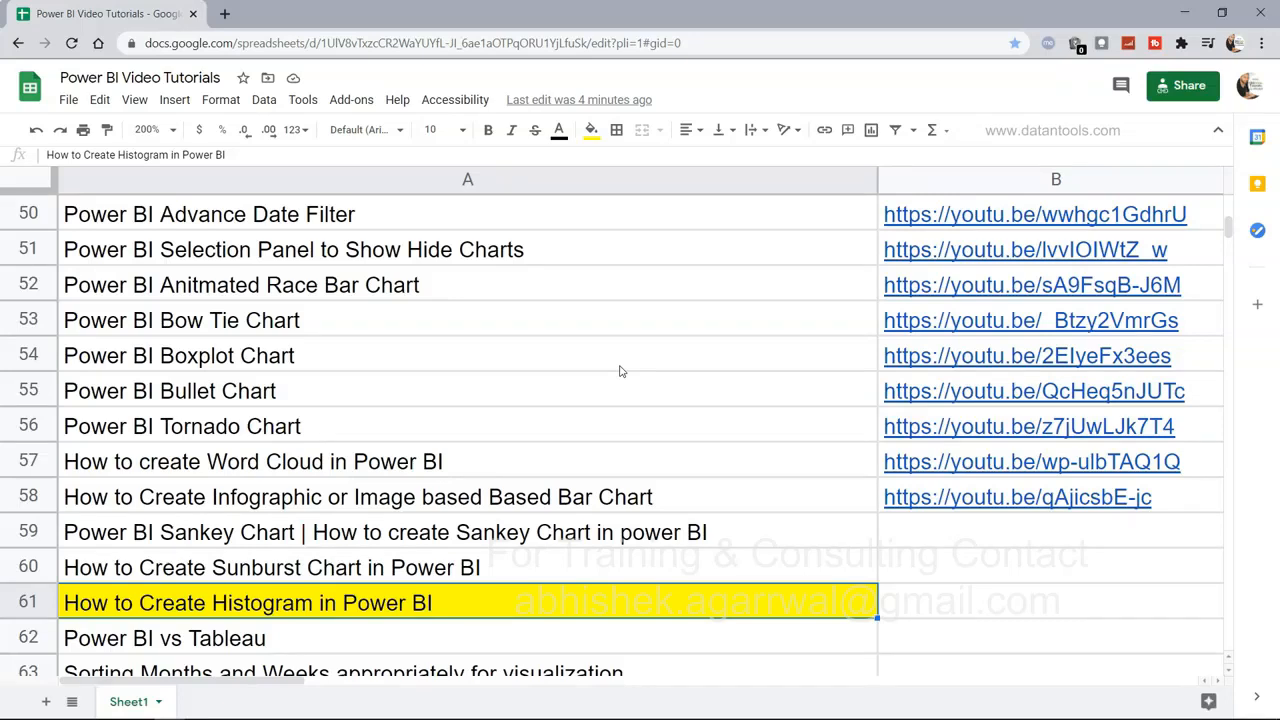
scroll(692, 429, "up", 1)
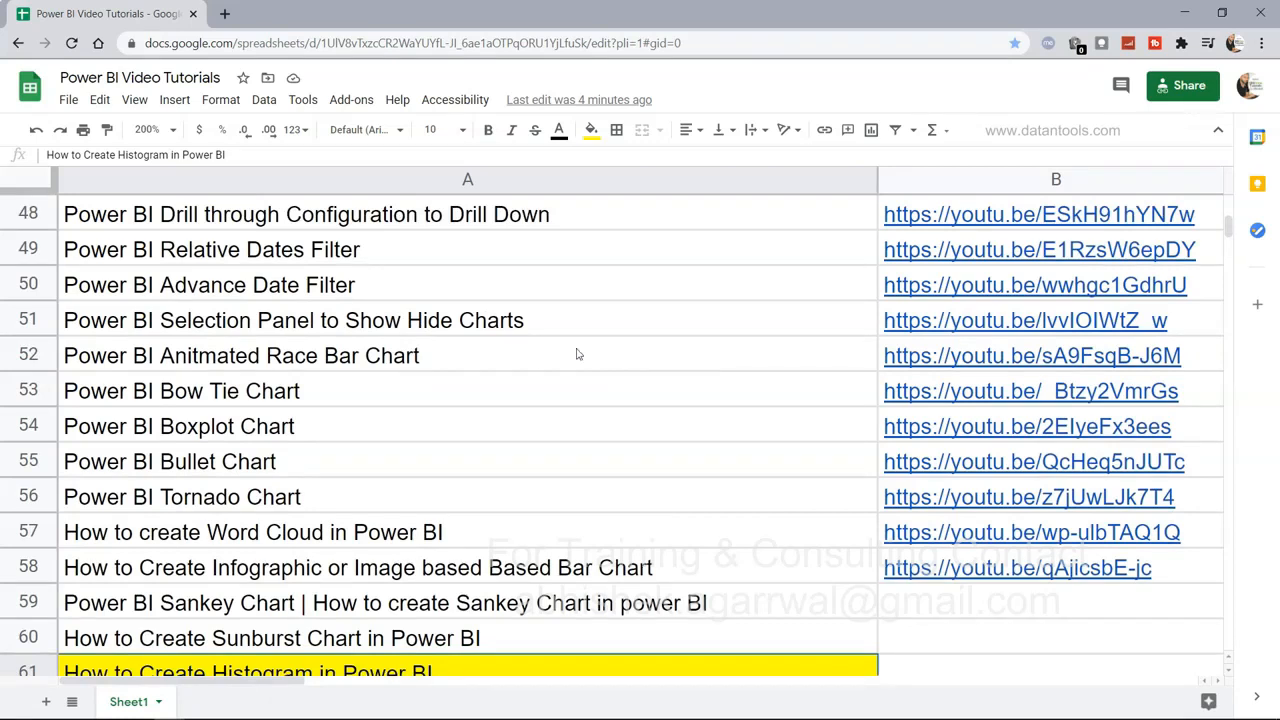
mouse_move(886, 420)
scroll(750, 431, "down", 1)
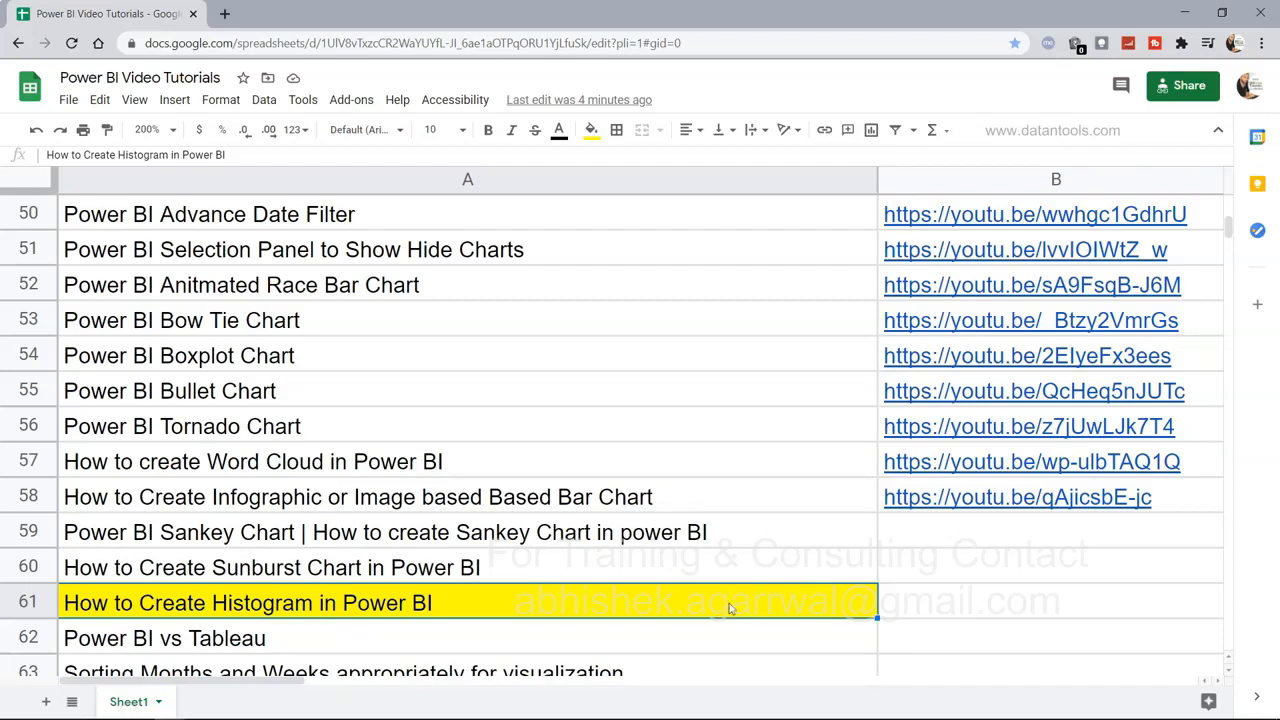
Switch to Power BI Desktop, search AppSource visuals for "histogram" and look through the results
key("alt+Tab")
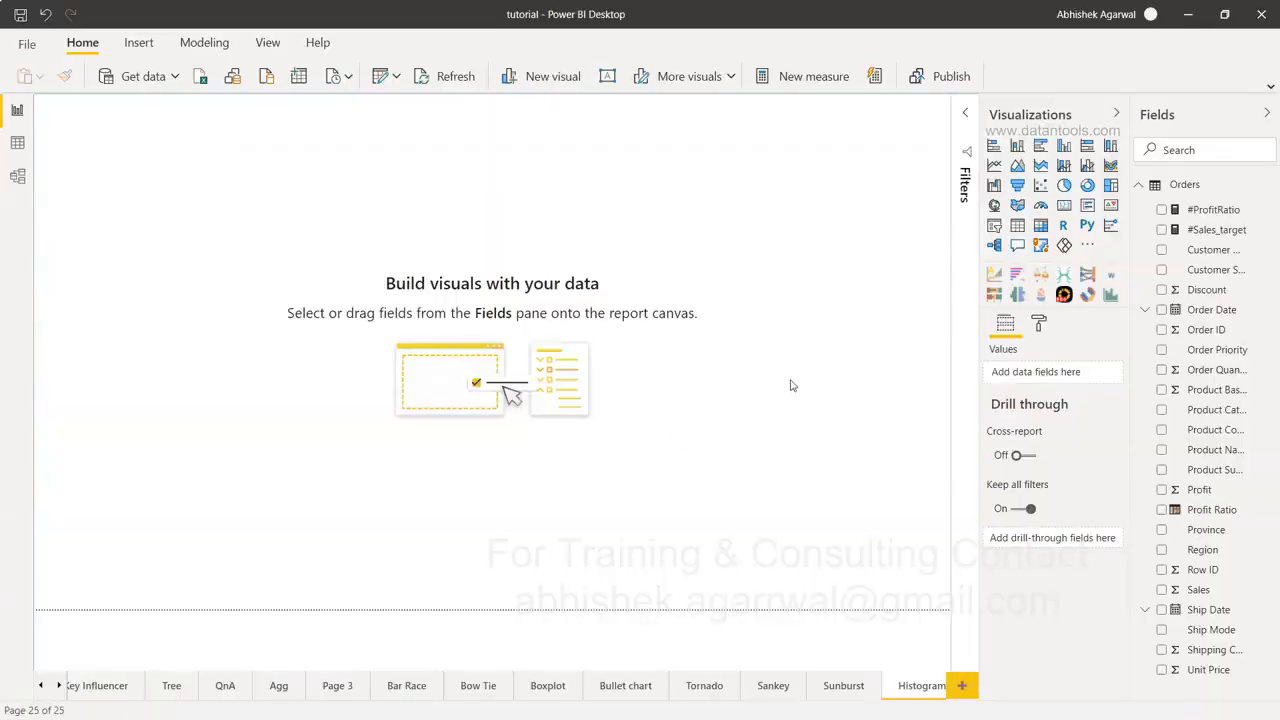
left_click(1089, 248)
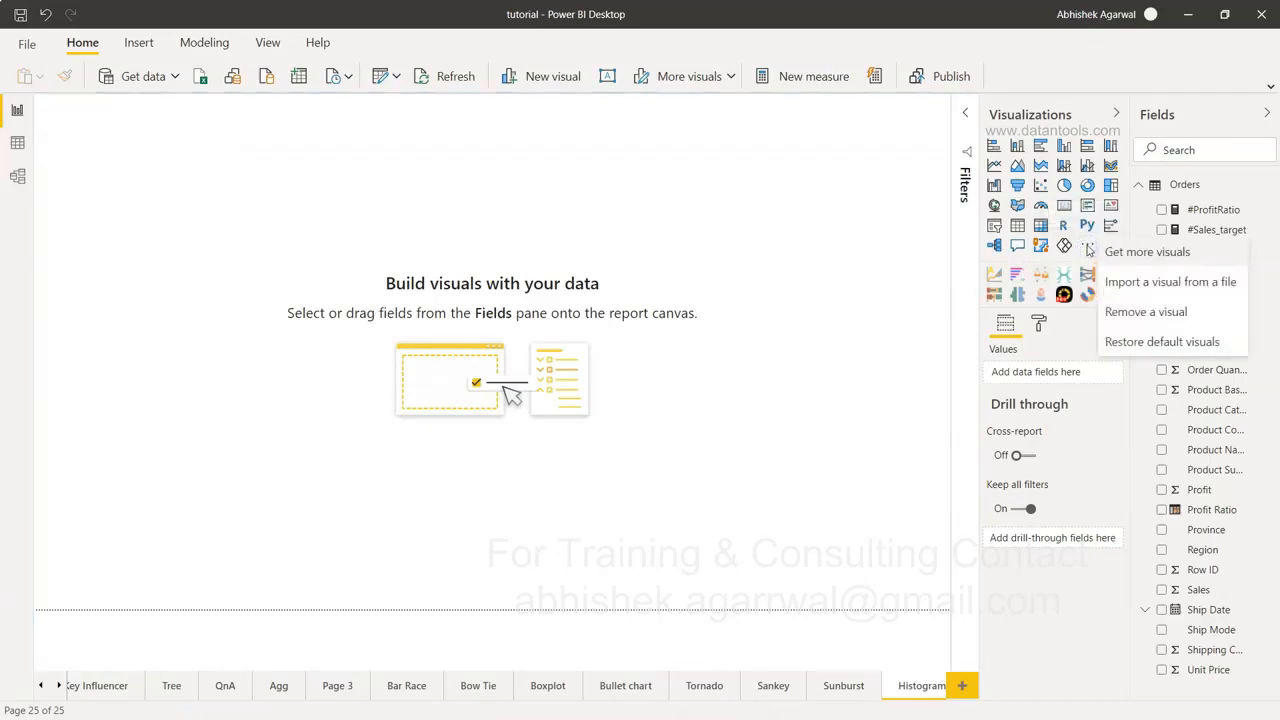
left_click(1116, 251)
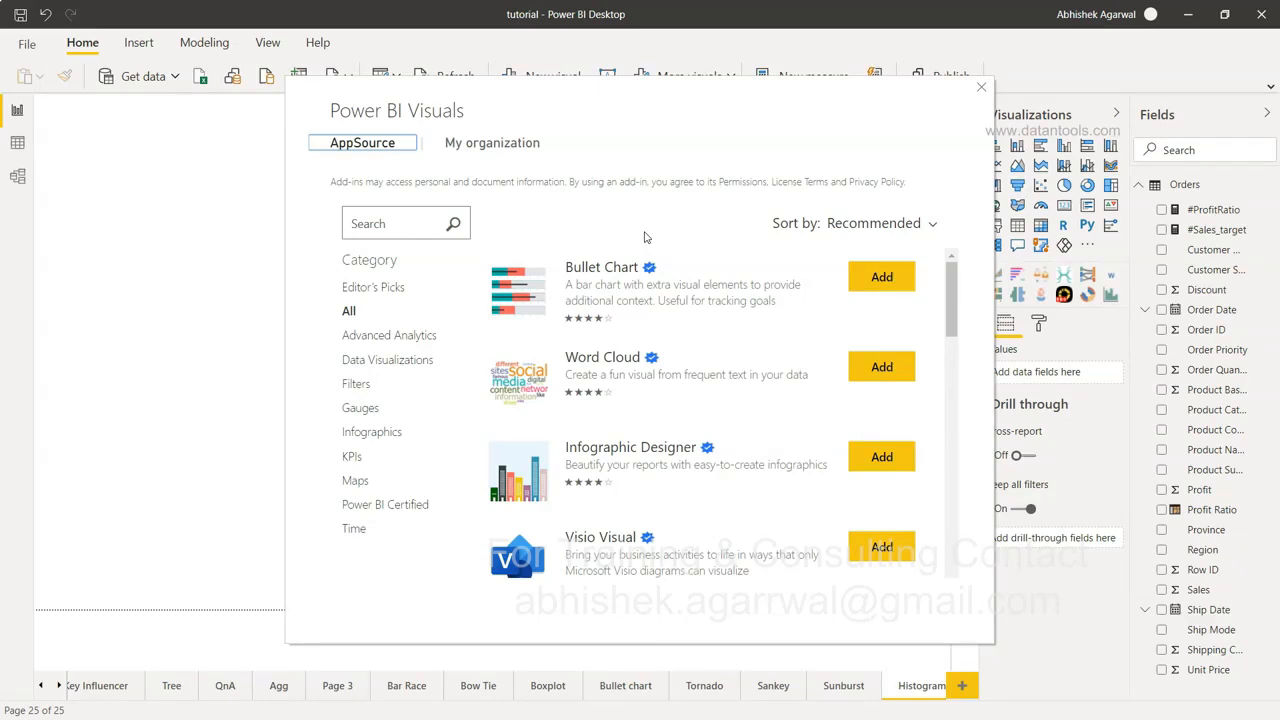
left_click(416, 219)
type("histogram")
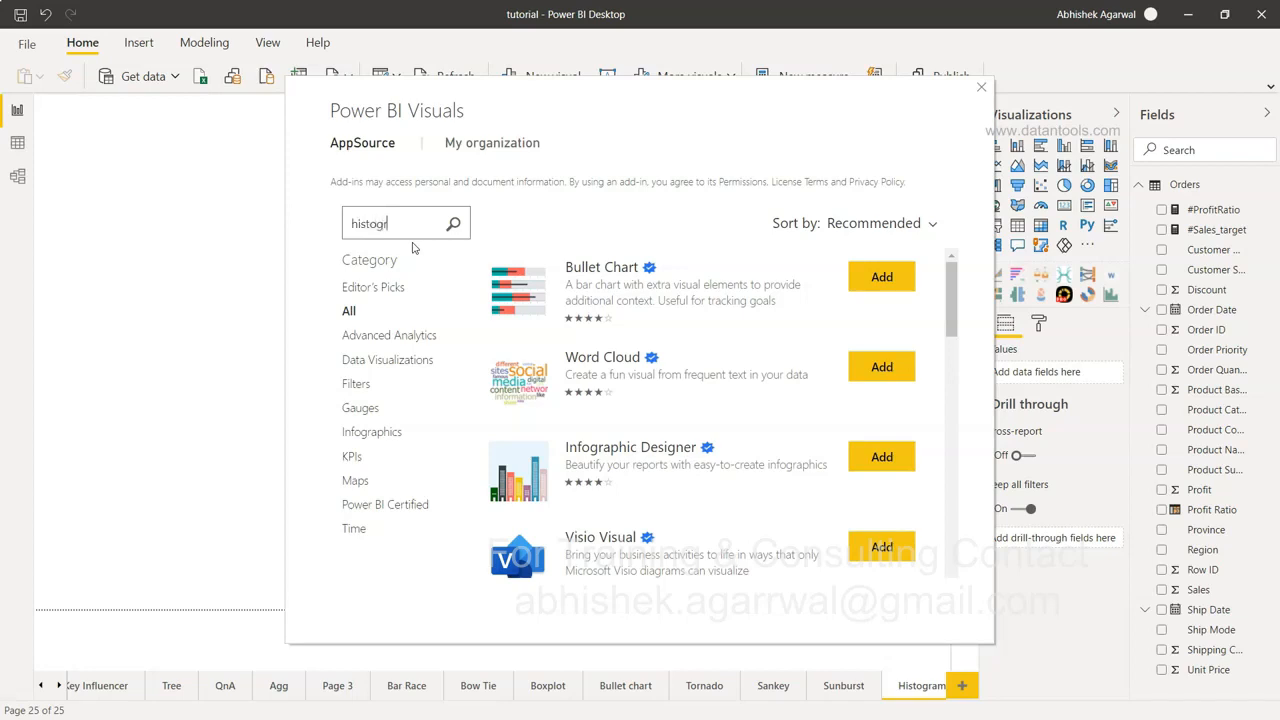
left_click(454, 225)
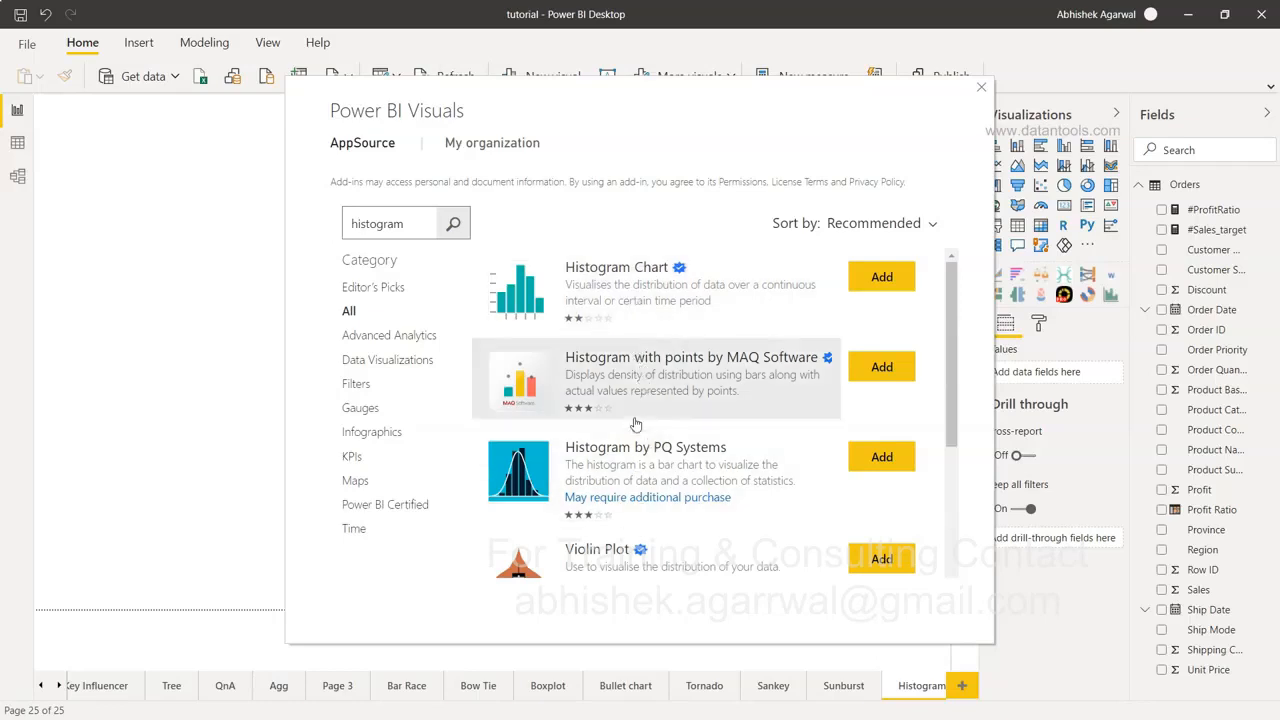
scroll(634, 421, "down", 2)
scroll(634, 421, "down", 3)
scroll(634, 422, "up", 4)
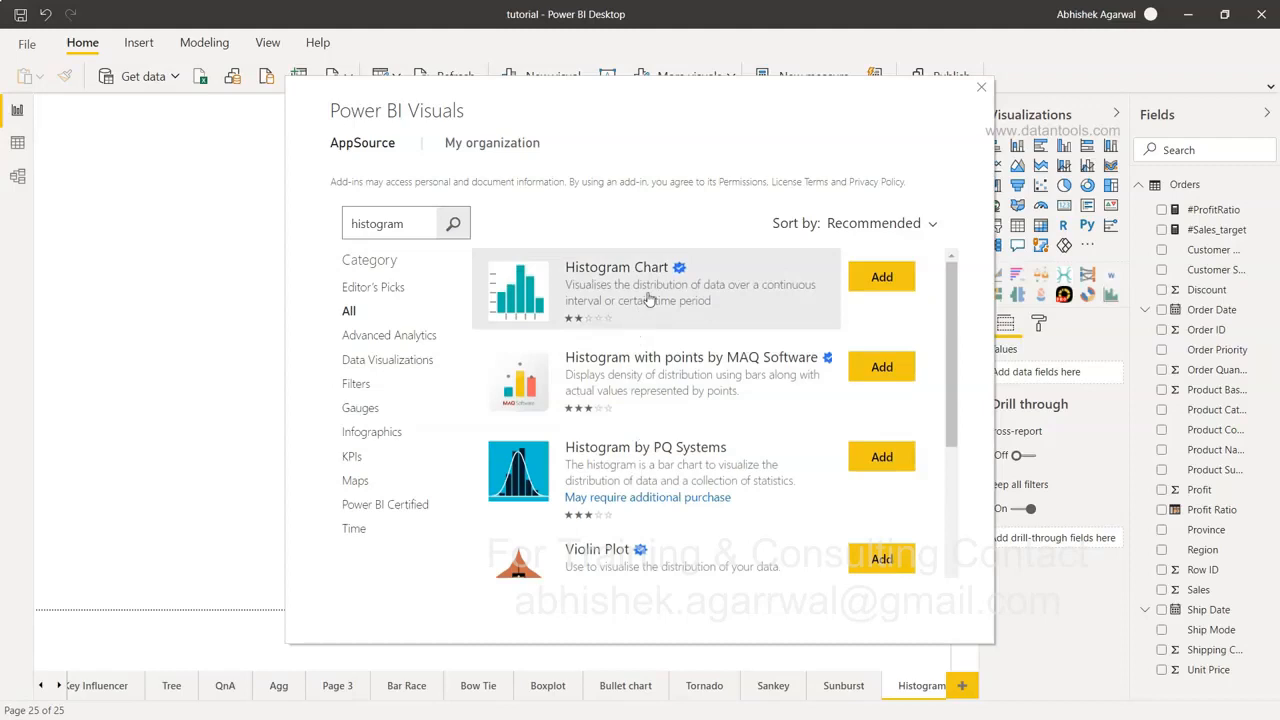
Review the details of Microsoft Corporation's Histogram Chart visual and close the visuals store
left_click(648, 298)
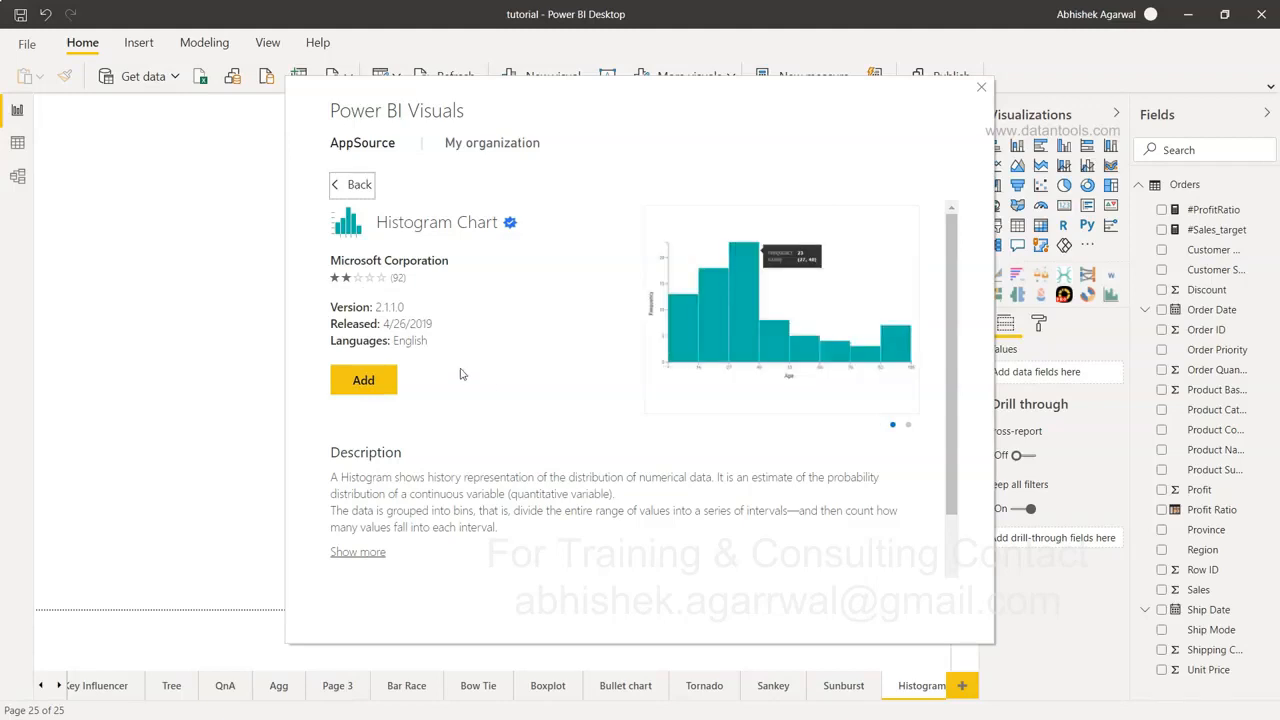
left_click(365, 382)
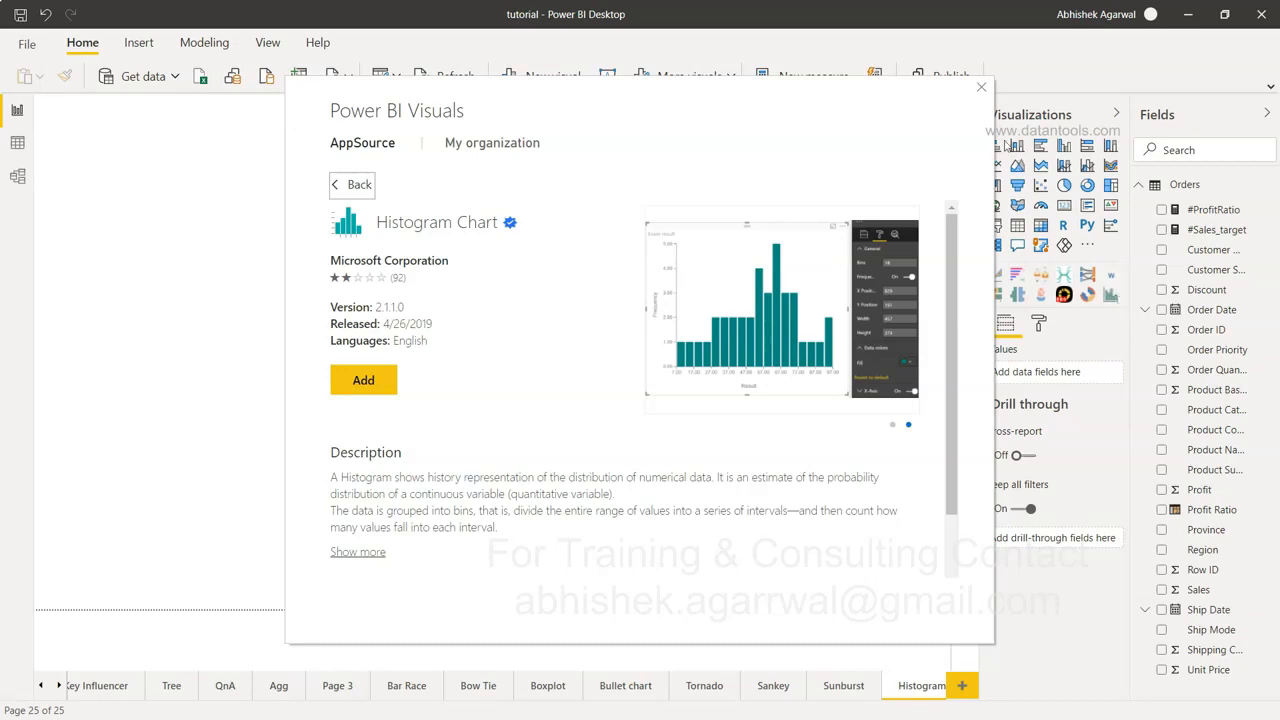
left_click(981, 91)
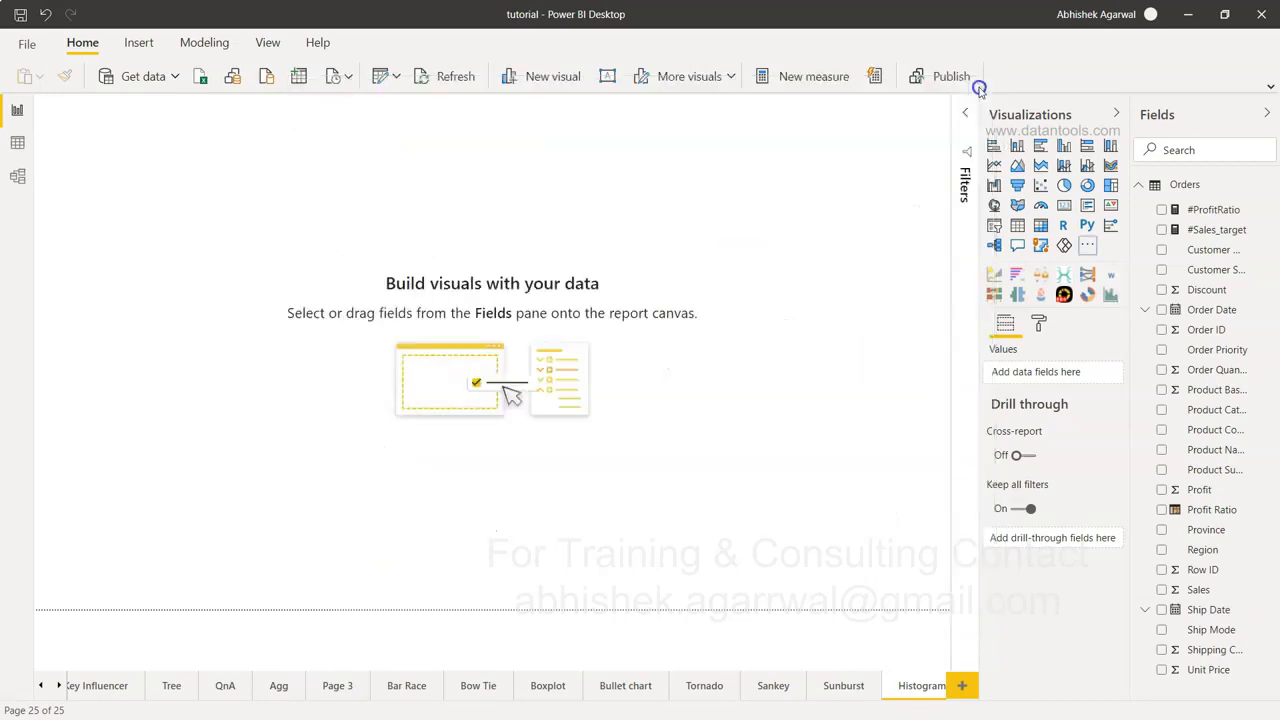
Place a large Histogram Chart on the Histogram page with Sales as its values
left_click(1110, 295)
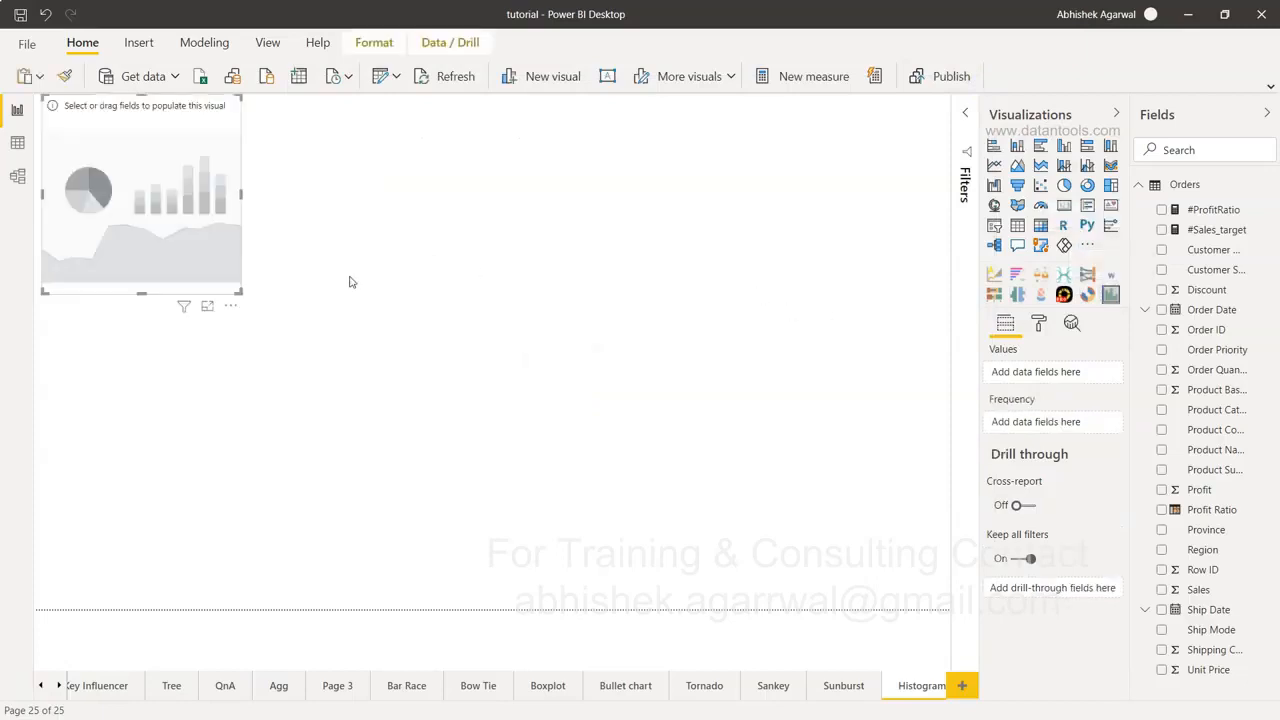
left_click_drag(240, 294, 806, 606)
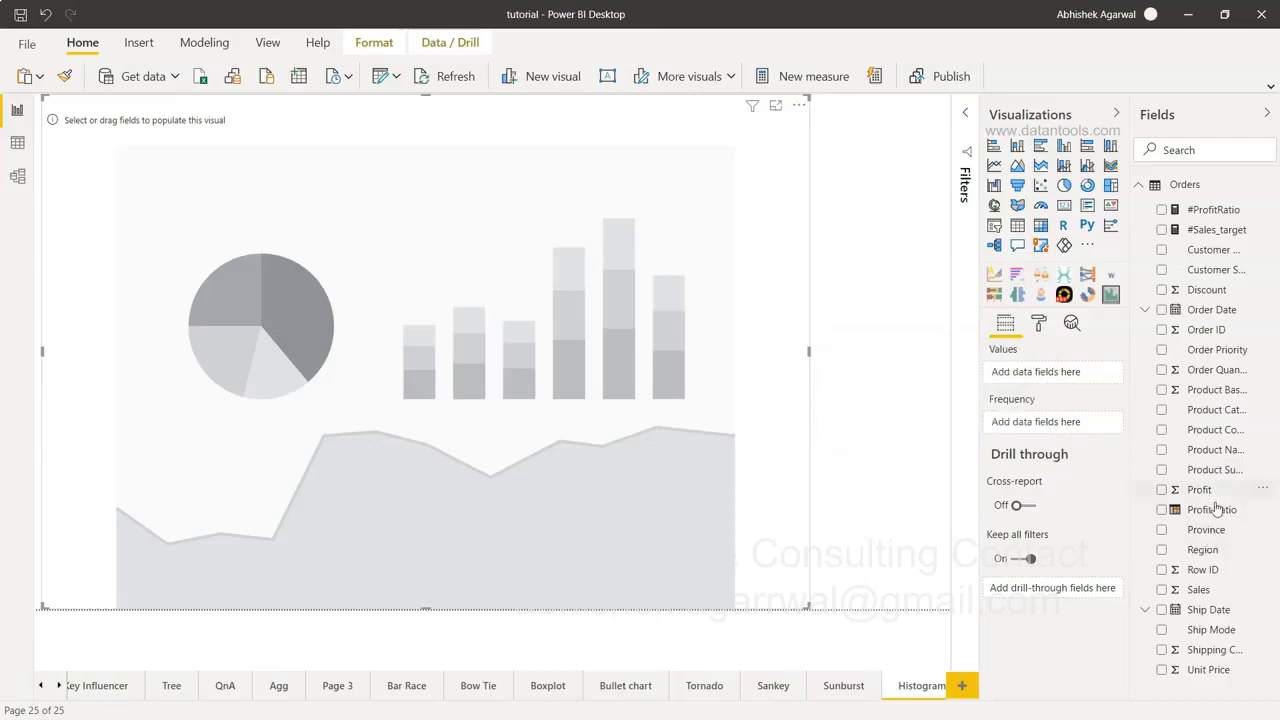
left_click_drag(1211, 590, 1071, 371)
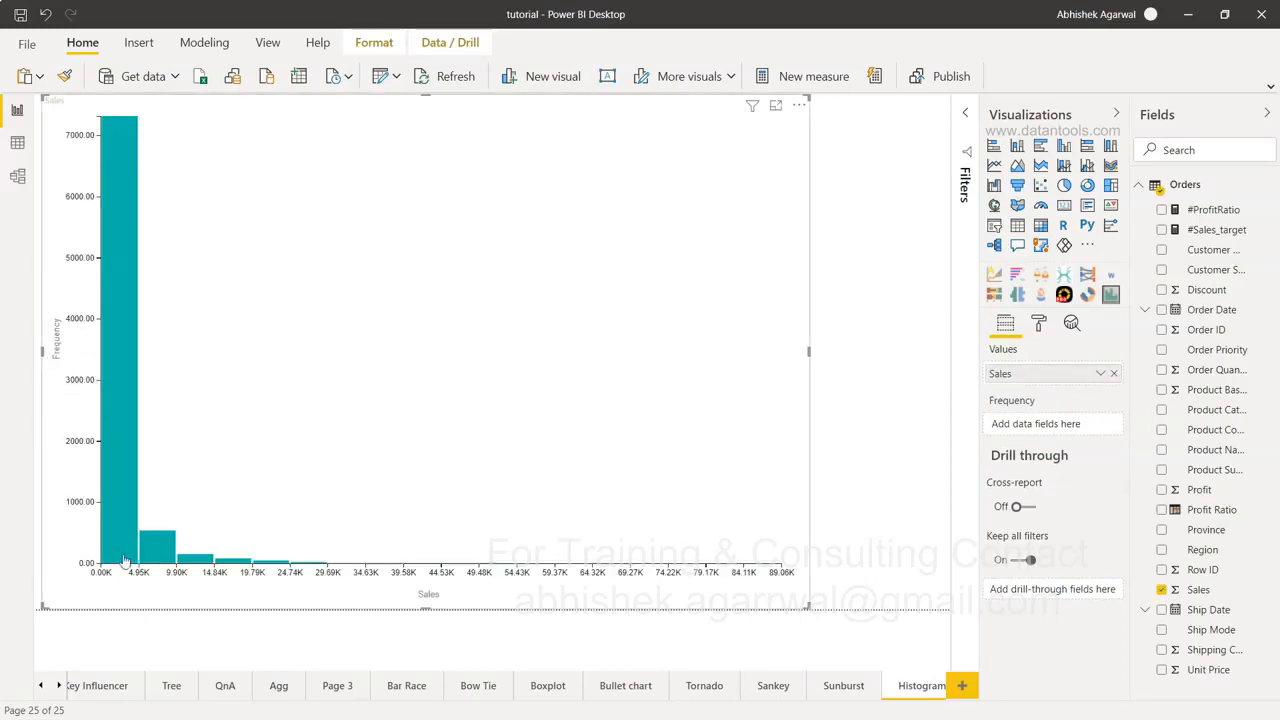
mouse_move(123, 560)
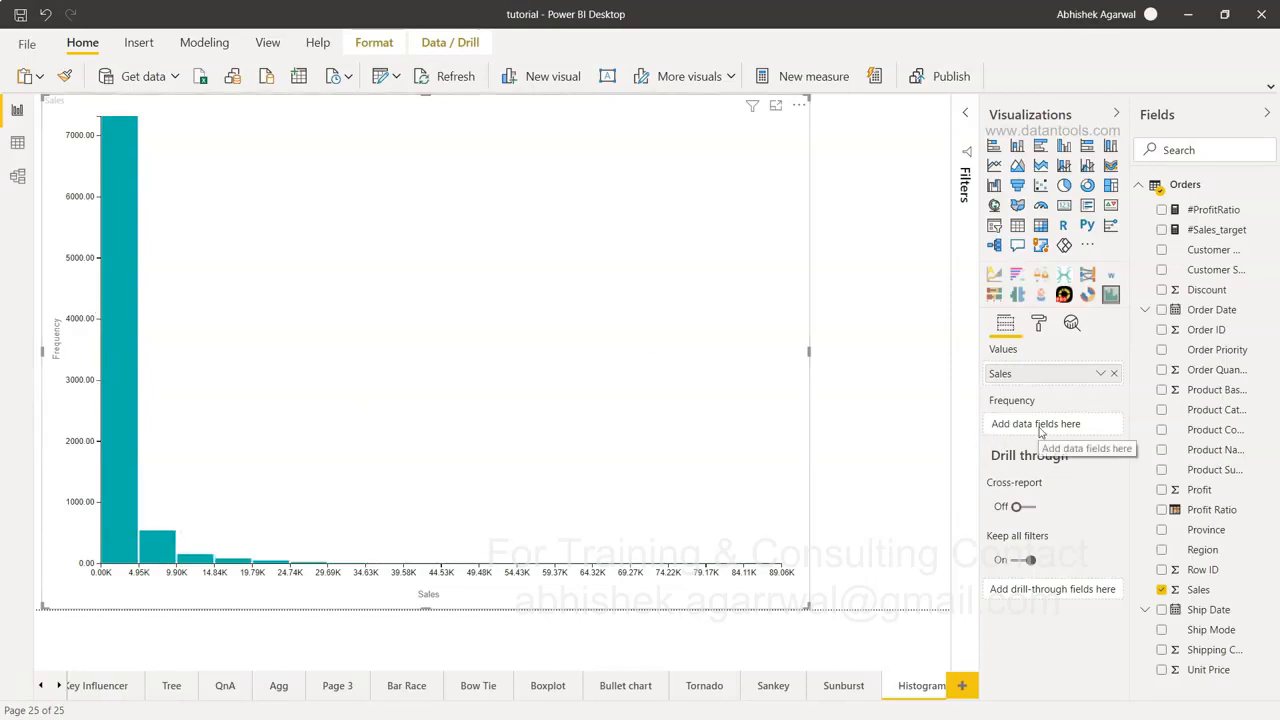
Set the number of bins in the Sales histogram to 100
left_click(1038, 324)
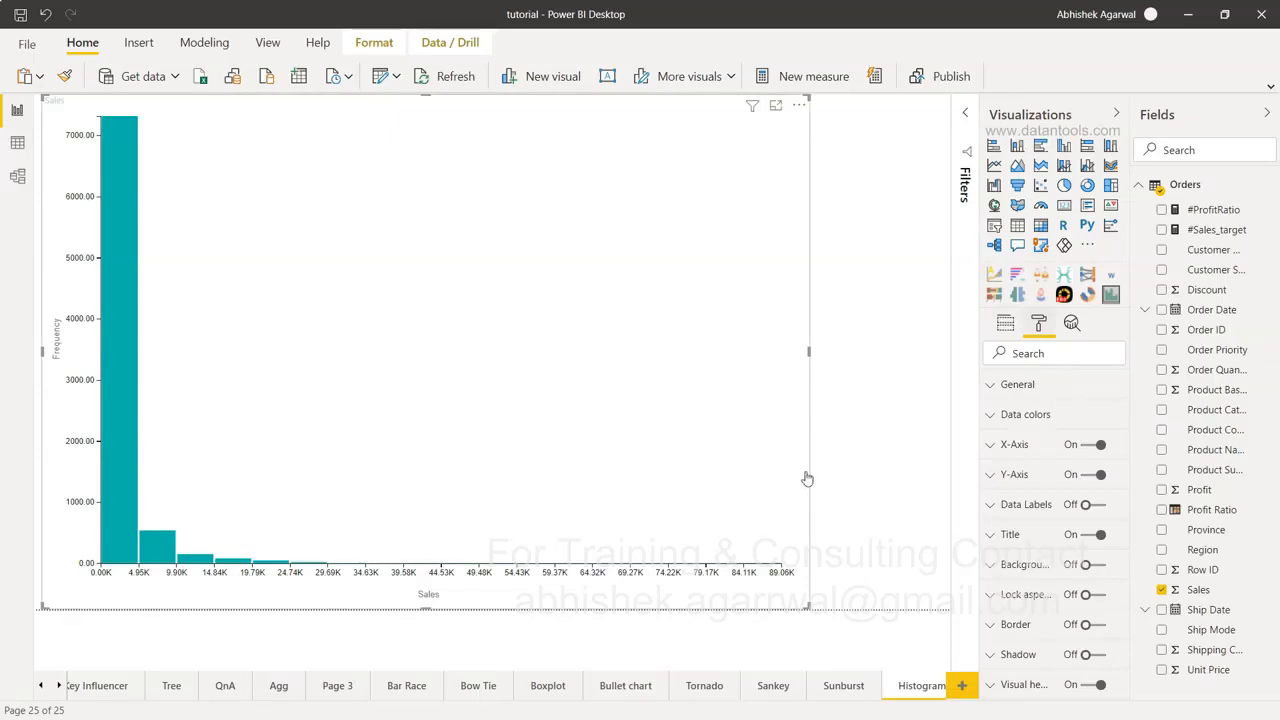
left_click(1005, 387)
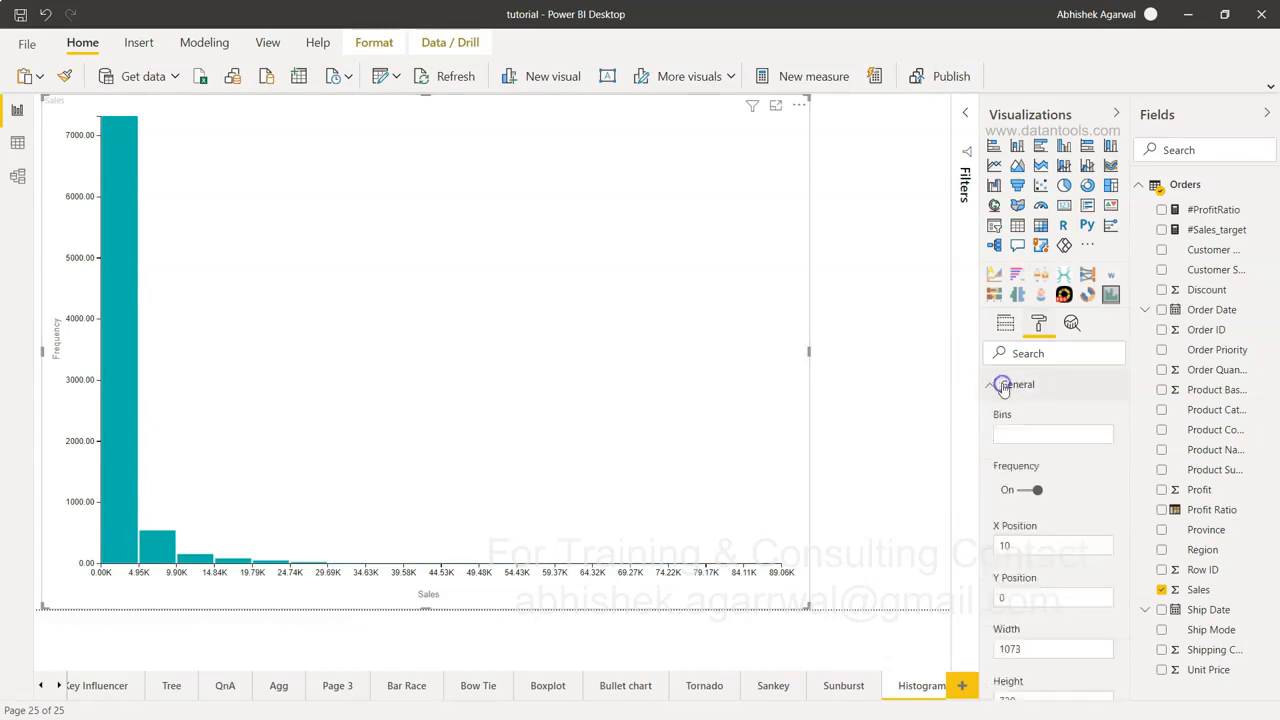
left_click(1043, 436)
type("100")
key("Tab")
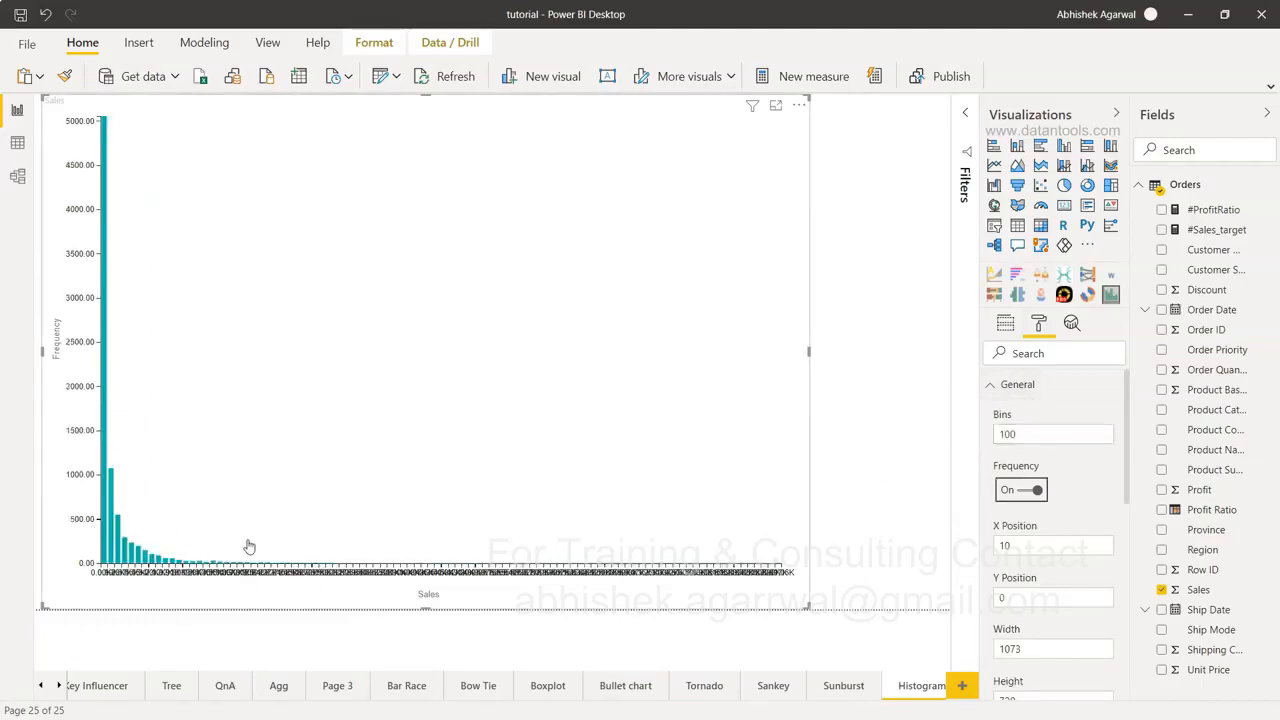
Widen the Sales histogram to 1270 and return to its field assignments
left_click_drag(808, 349, 950, 356)
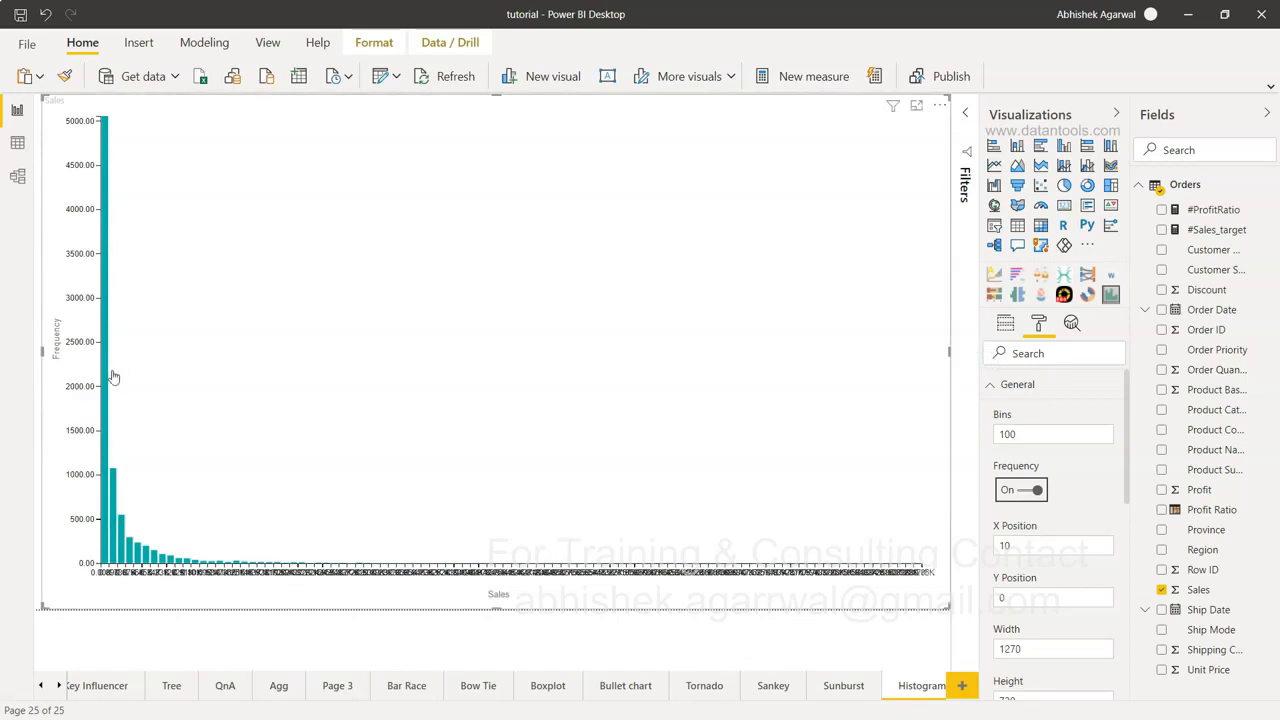
mouse_move(109, 377)
left_click(1005, 323)
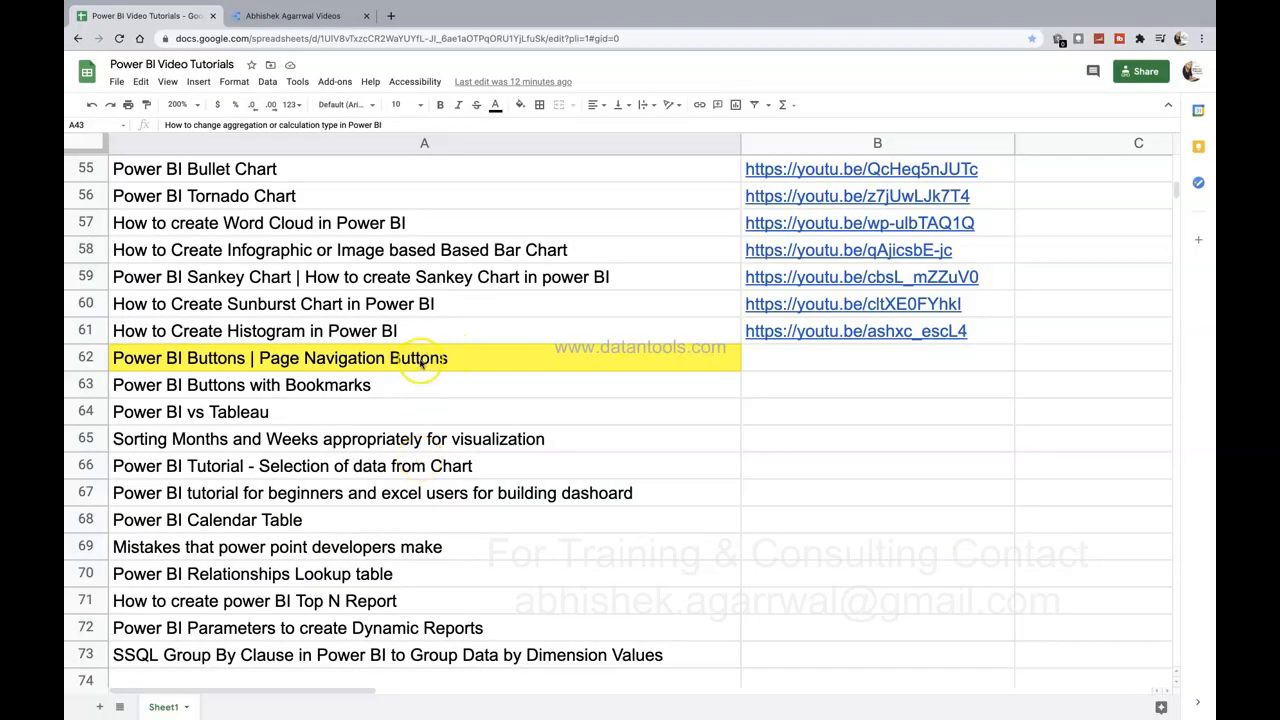
Look through the Power BI Video Tutorials sheet, from the two Power BI Buttons topics back to the earlier tutorials
left_click(421, 365)
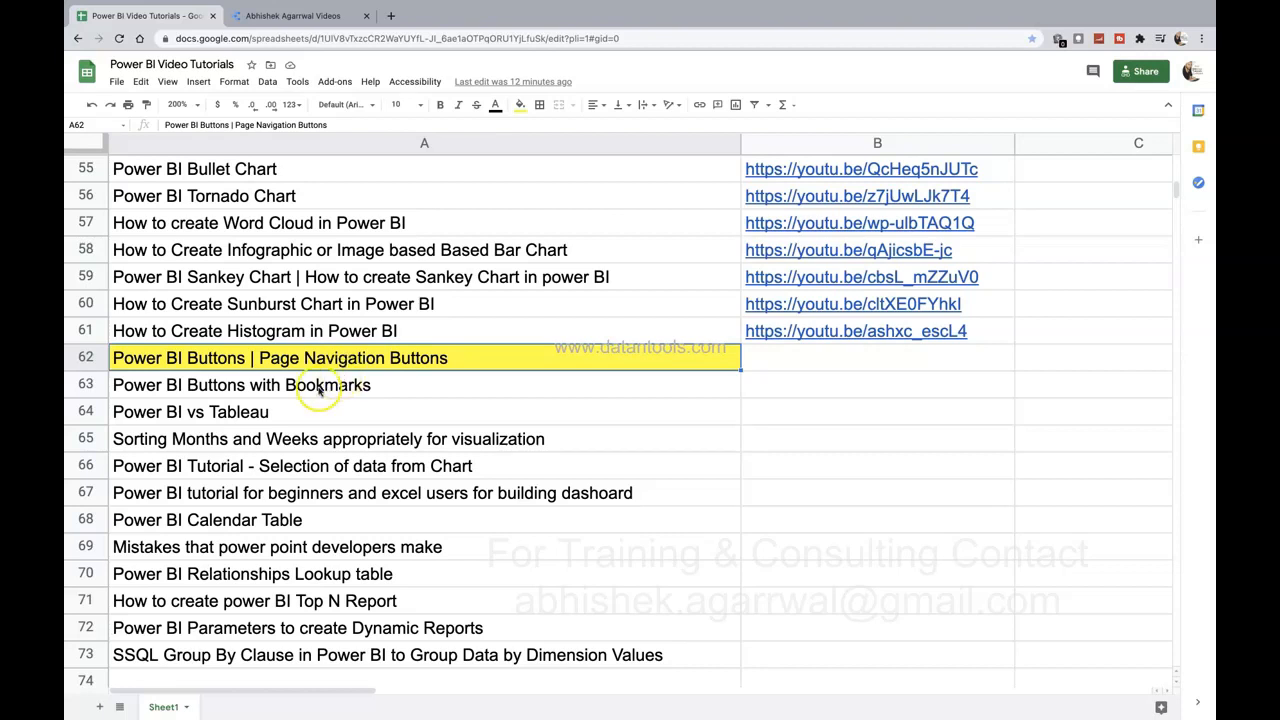
left_click(316, 388)
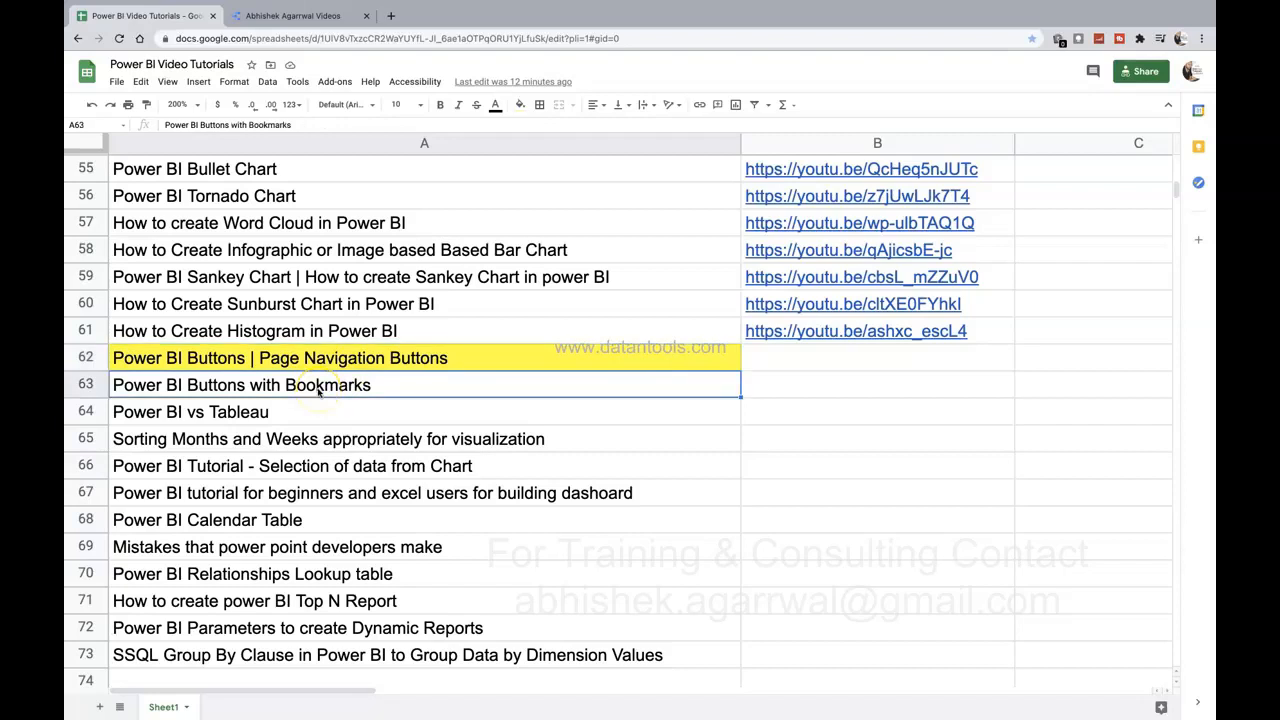
left_click(378, 366)
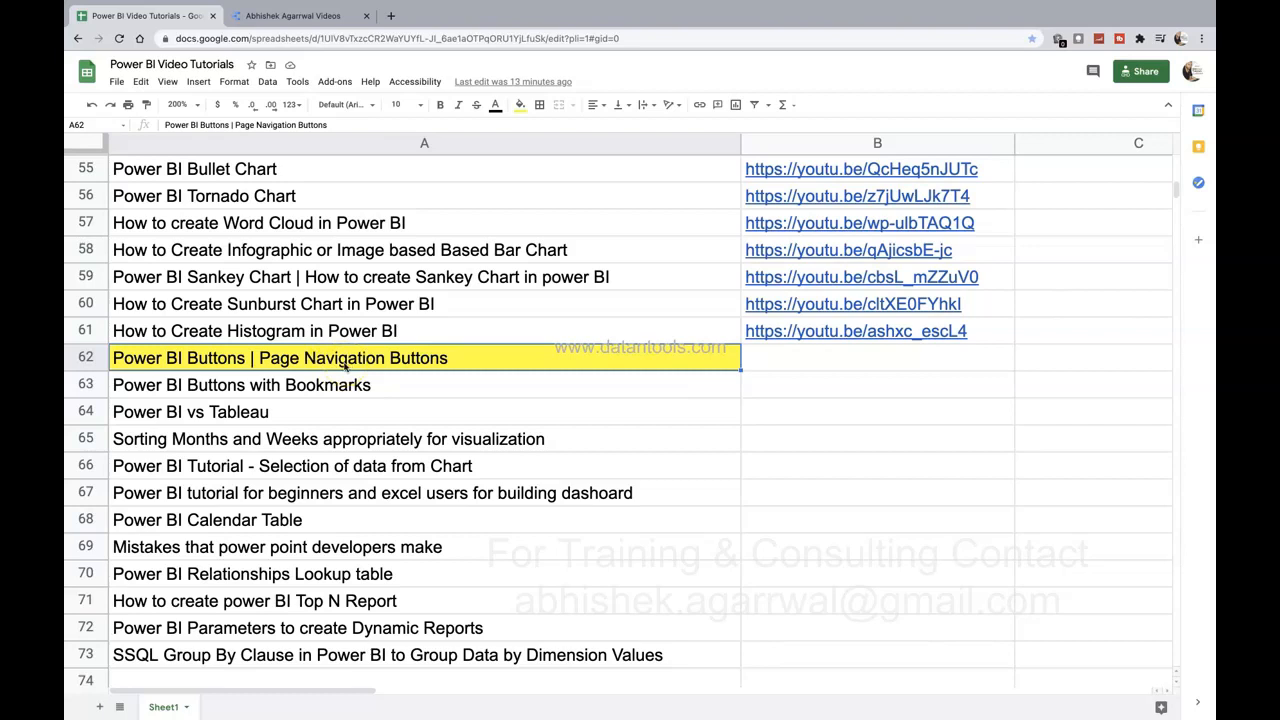
scroll(343, 366, "up", 2)
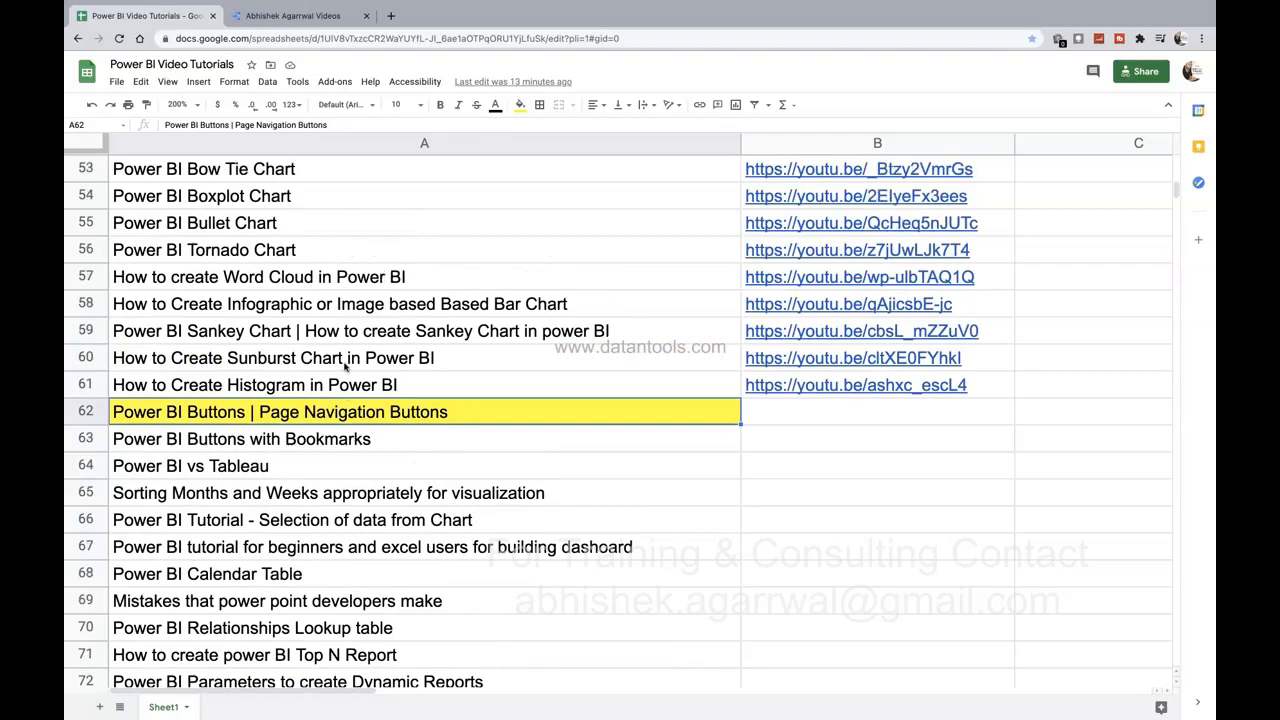
scroll(431, 275, "up", 5)
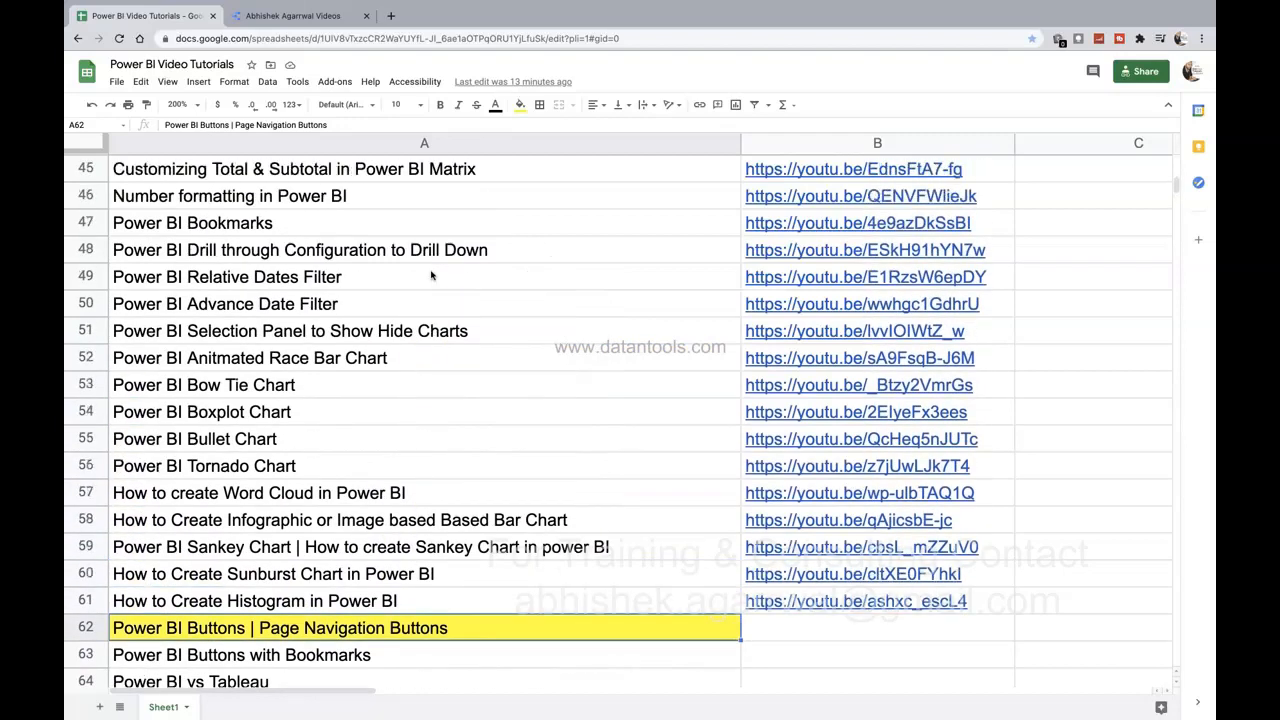
scroll(431, 275, "up", 2)
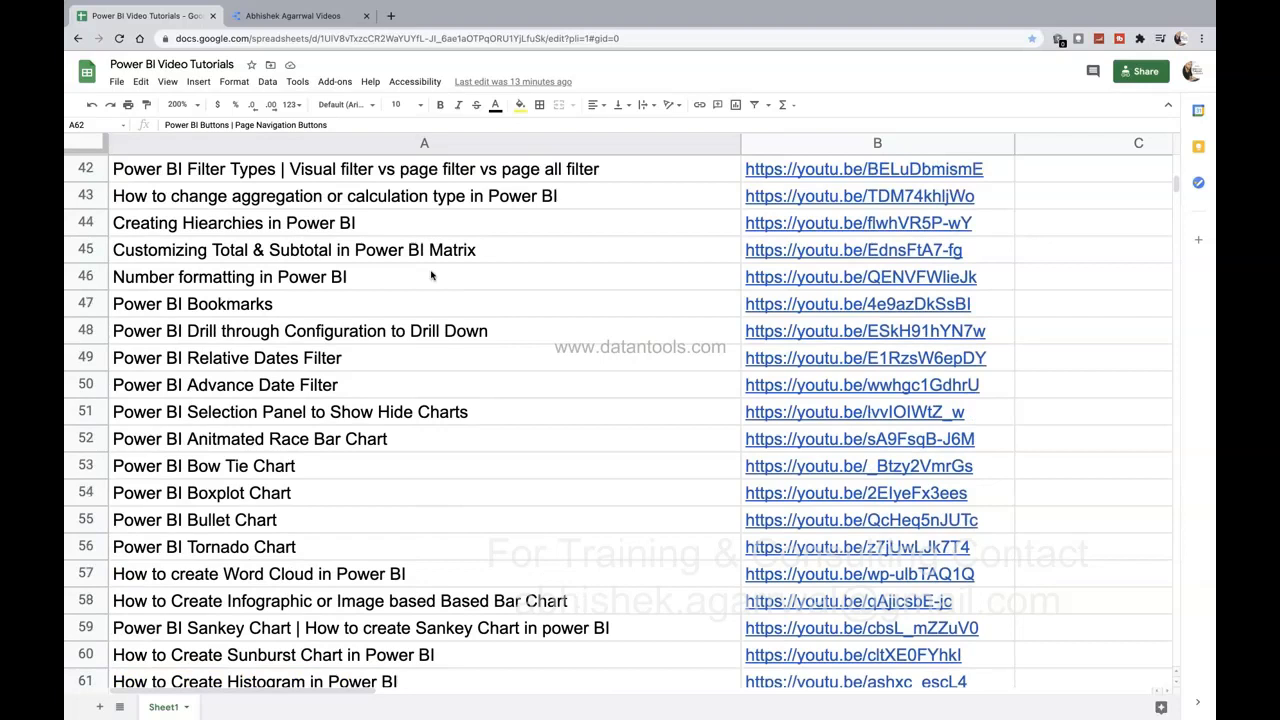
scroll(431, 275, "up", 2)
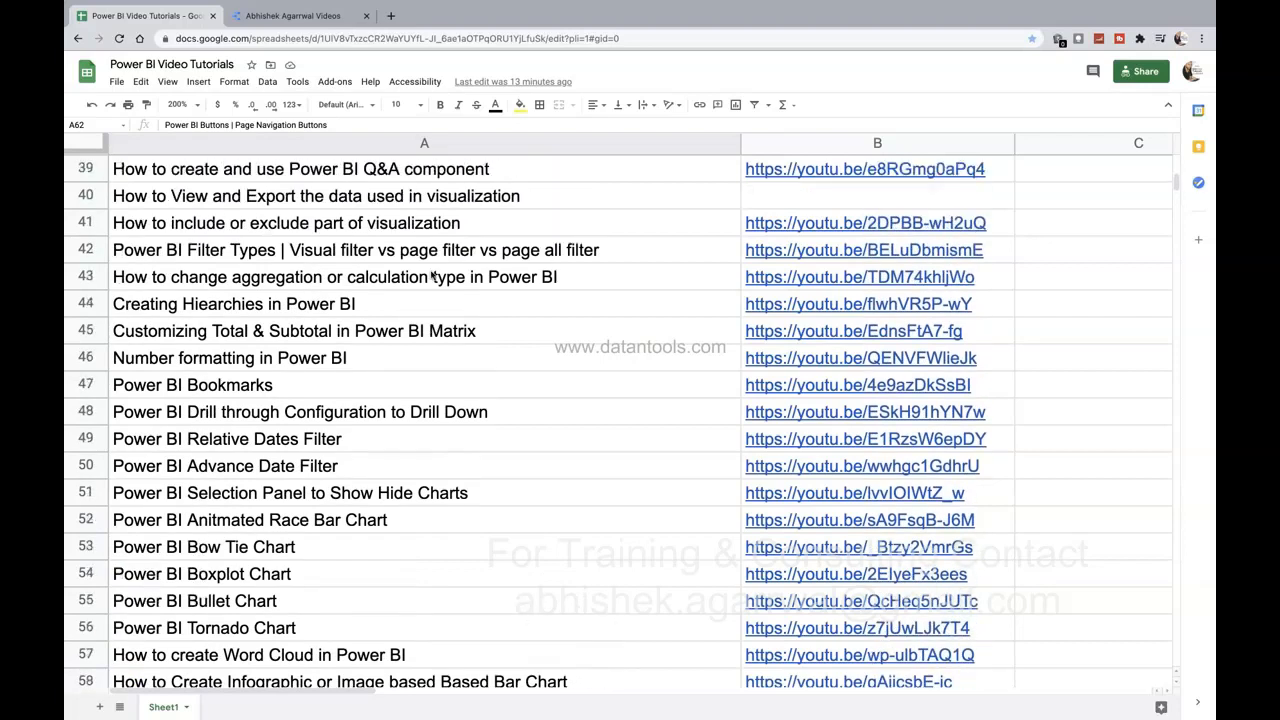
scroll(431, 275, "up", 2)
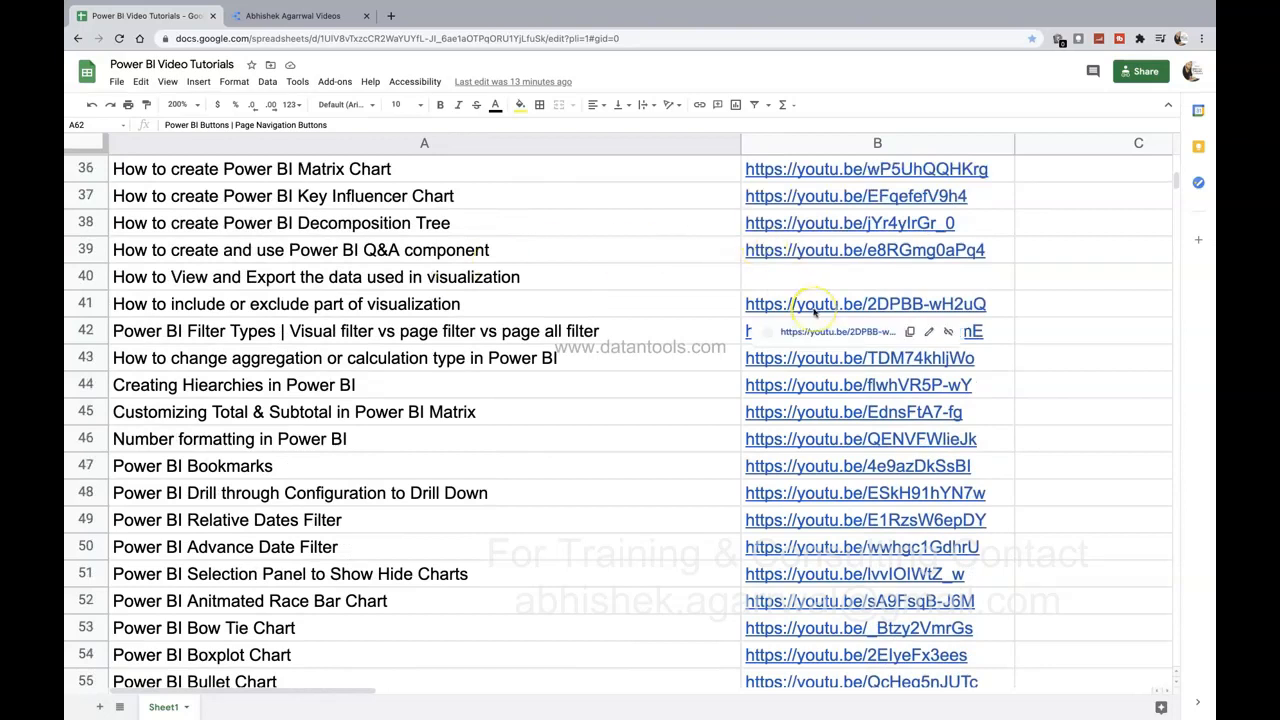
Switch to the YouTube video search report in Data Studio, deselect all entries in the Video Title filter and search it for tableau
scroll(617, 349, "up", 8)
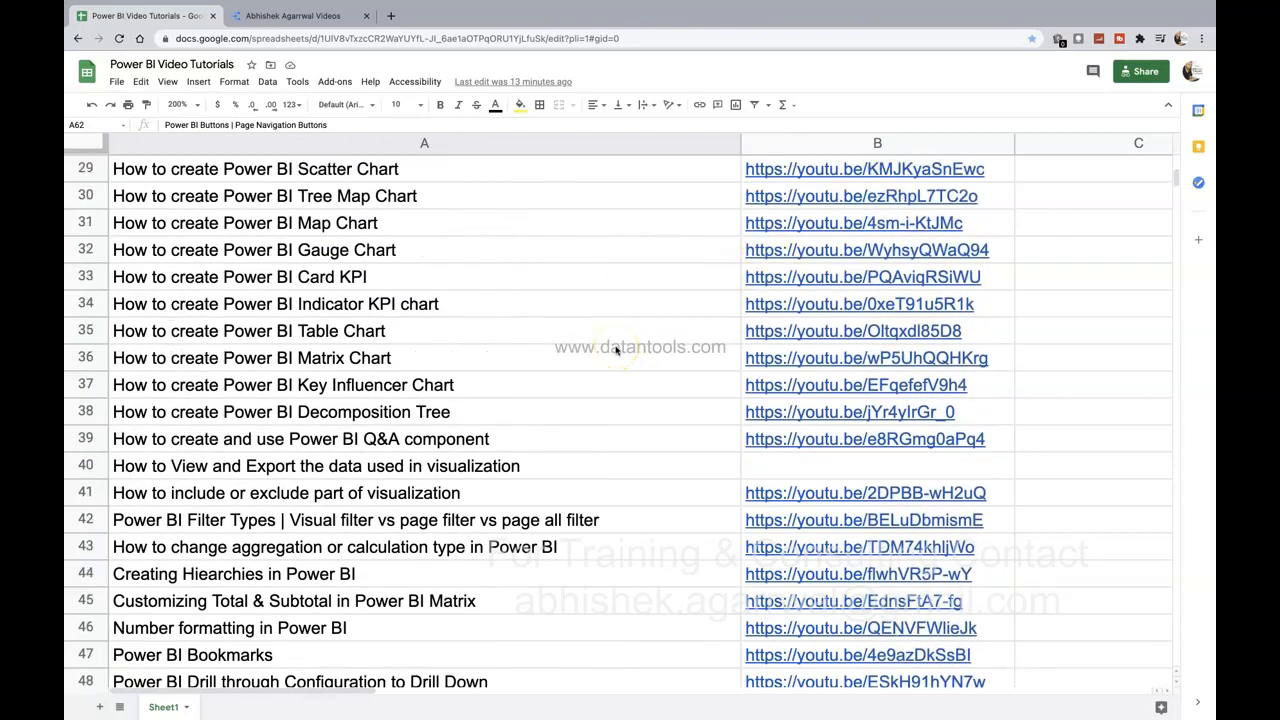
scroll(617, 349, "up", 3)
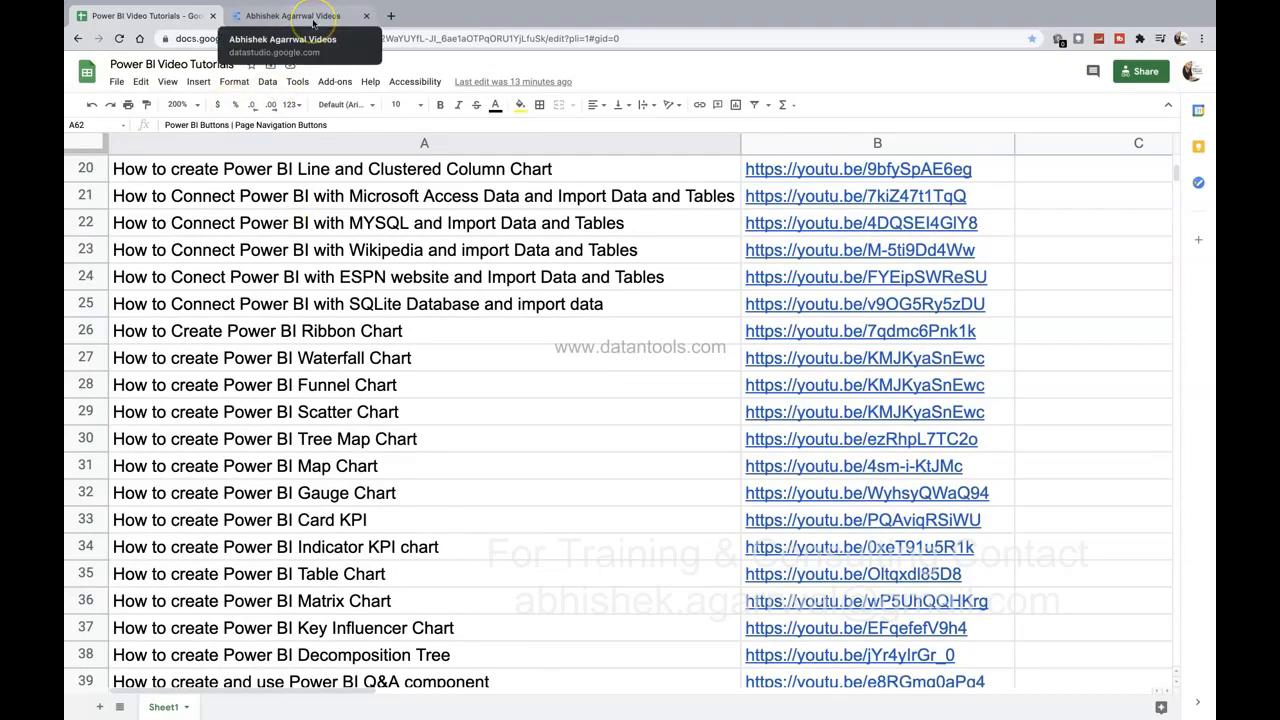
left_click(313, 17)
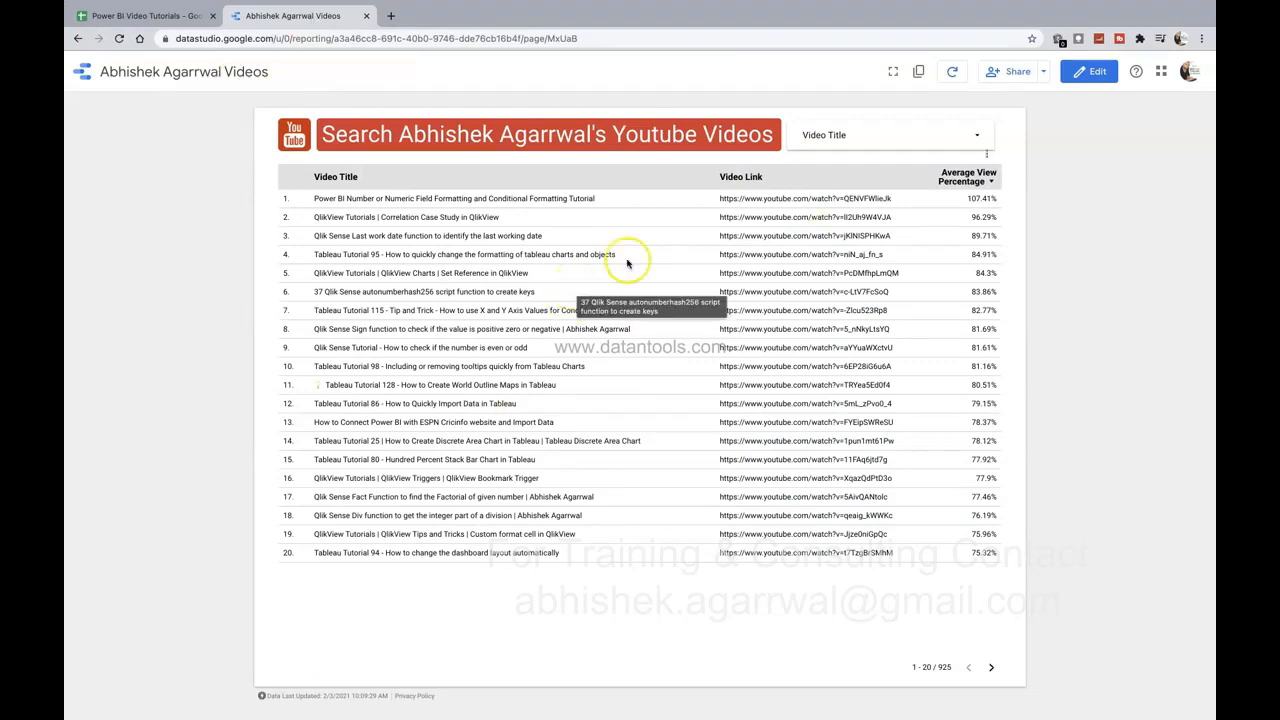
left_click(973, 140)
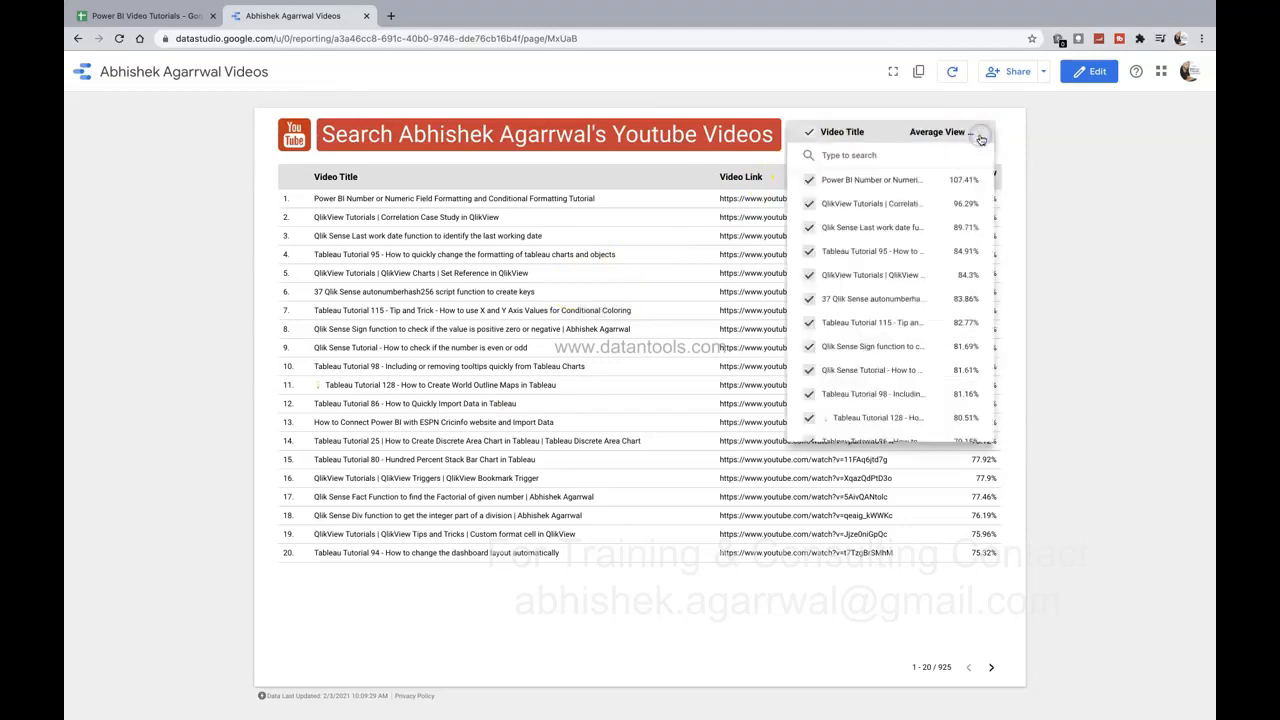
left_click(809, 132)
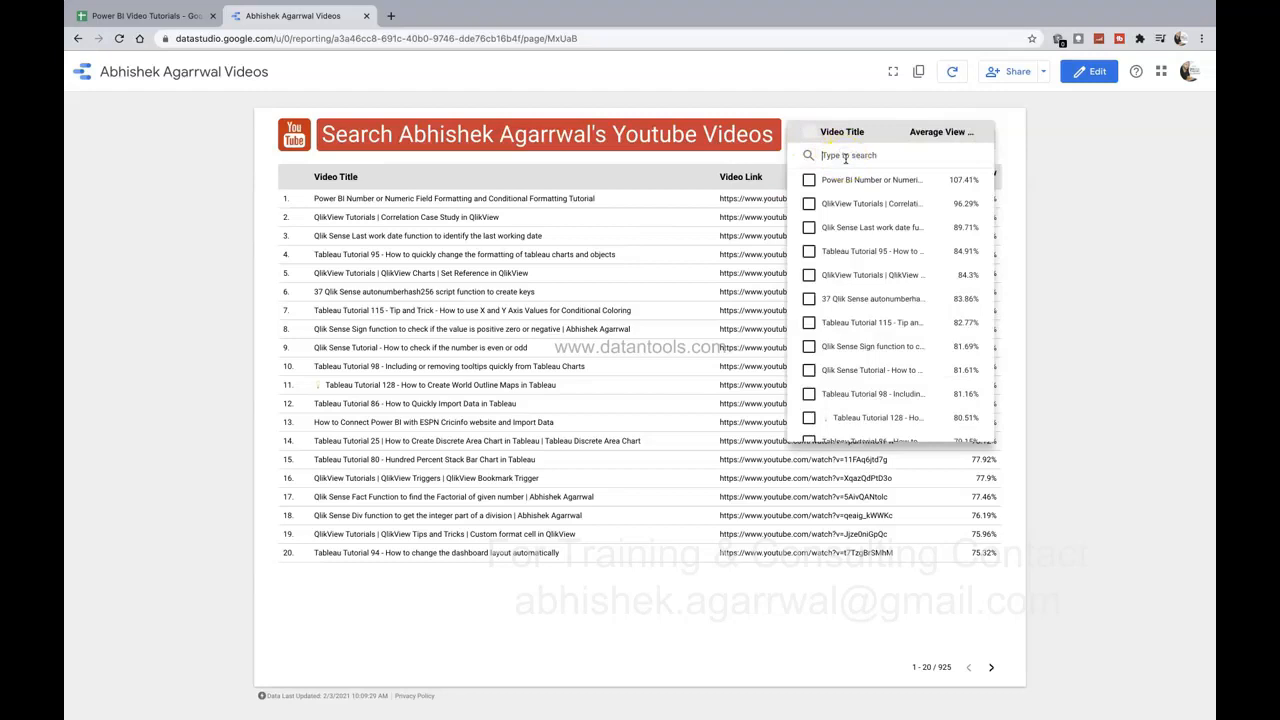
type("tabl")
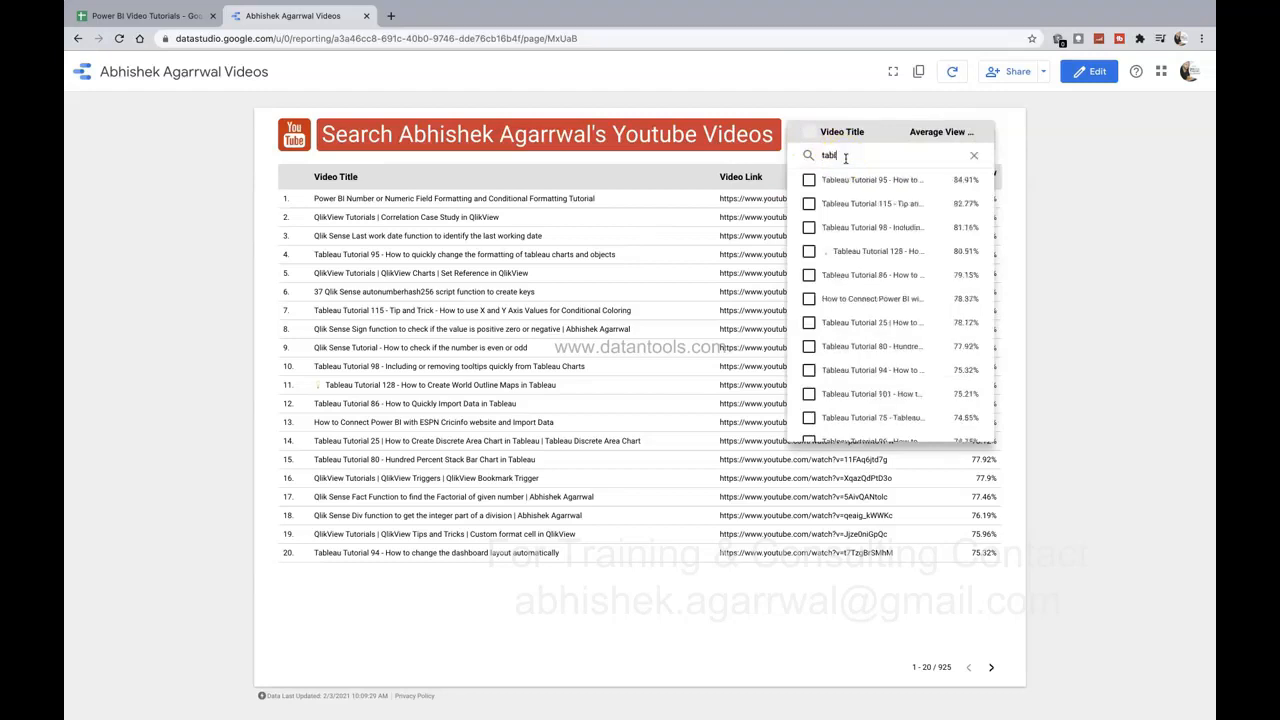
type("eau")
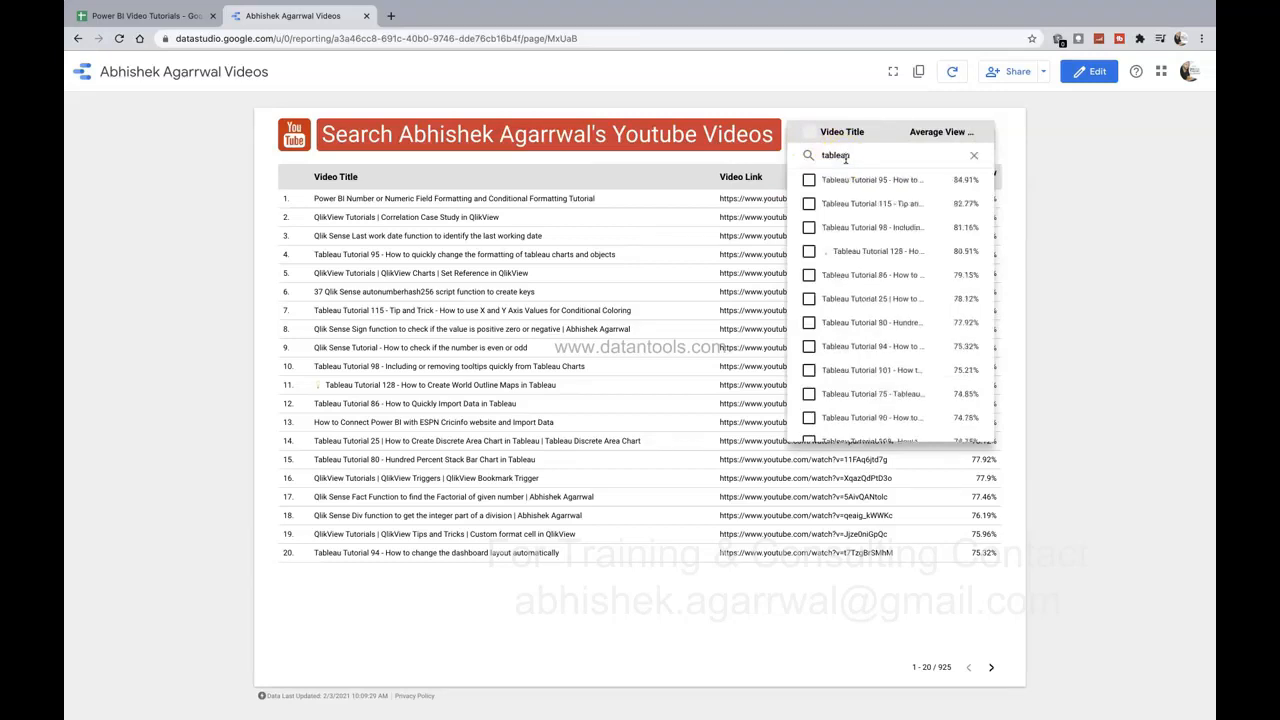
Filter the video table to all the titles matching tableau and select the report's web address
left_click(873, 157)
scroll(865, 345, "down", 3)
scroll(865, 347, "down", 5)
left_click(809, 143)
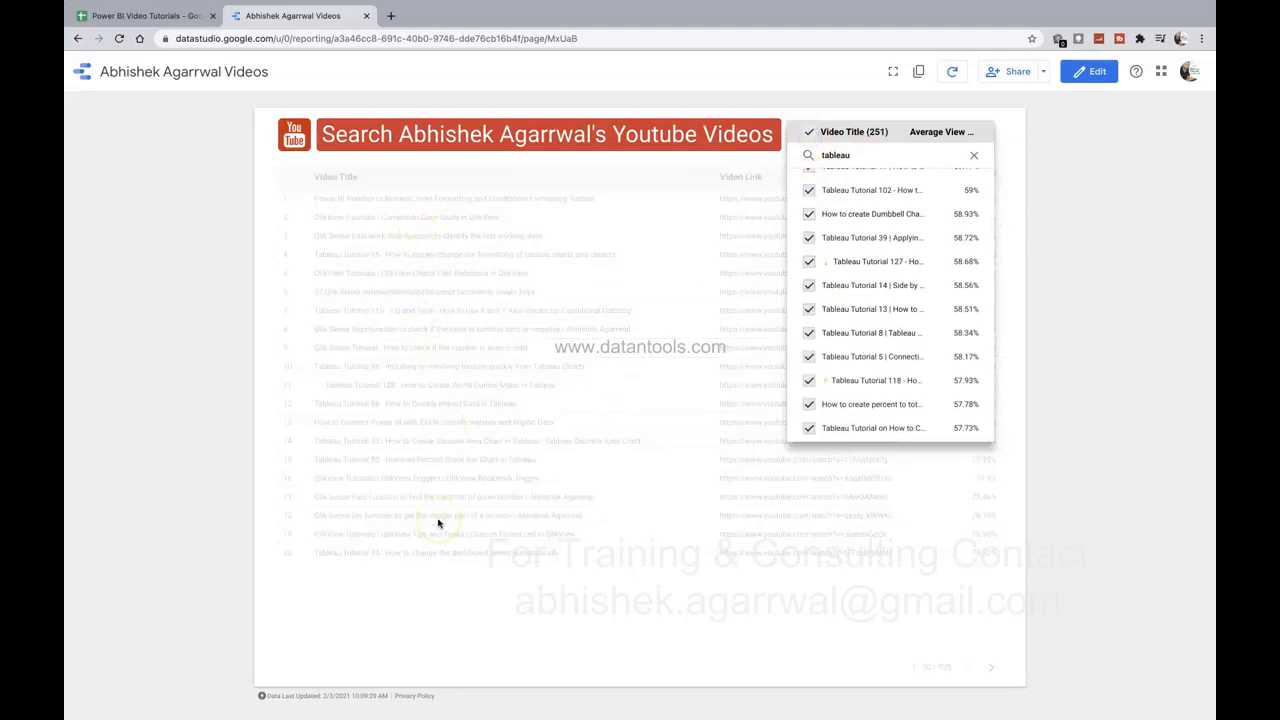
left_click(795, 598)
left_click(795, 598)
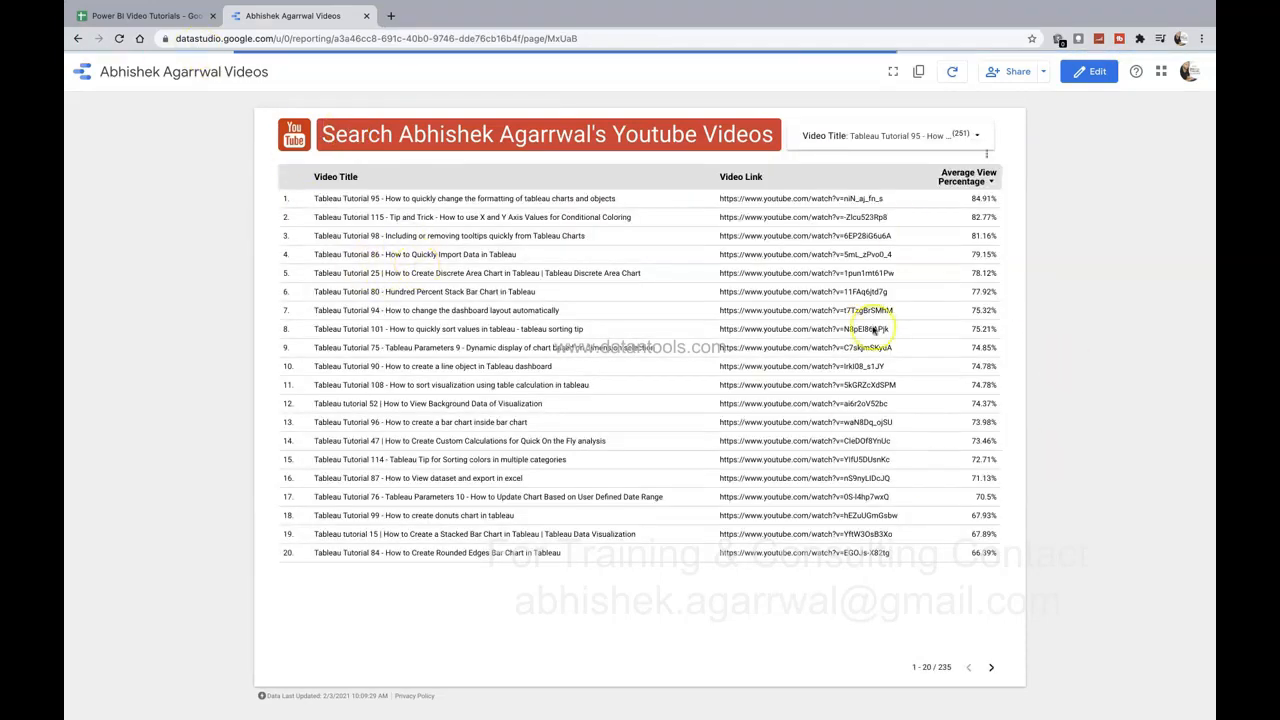
left_click(251, 40)
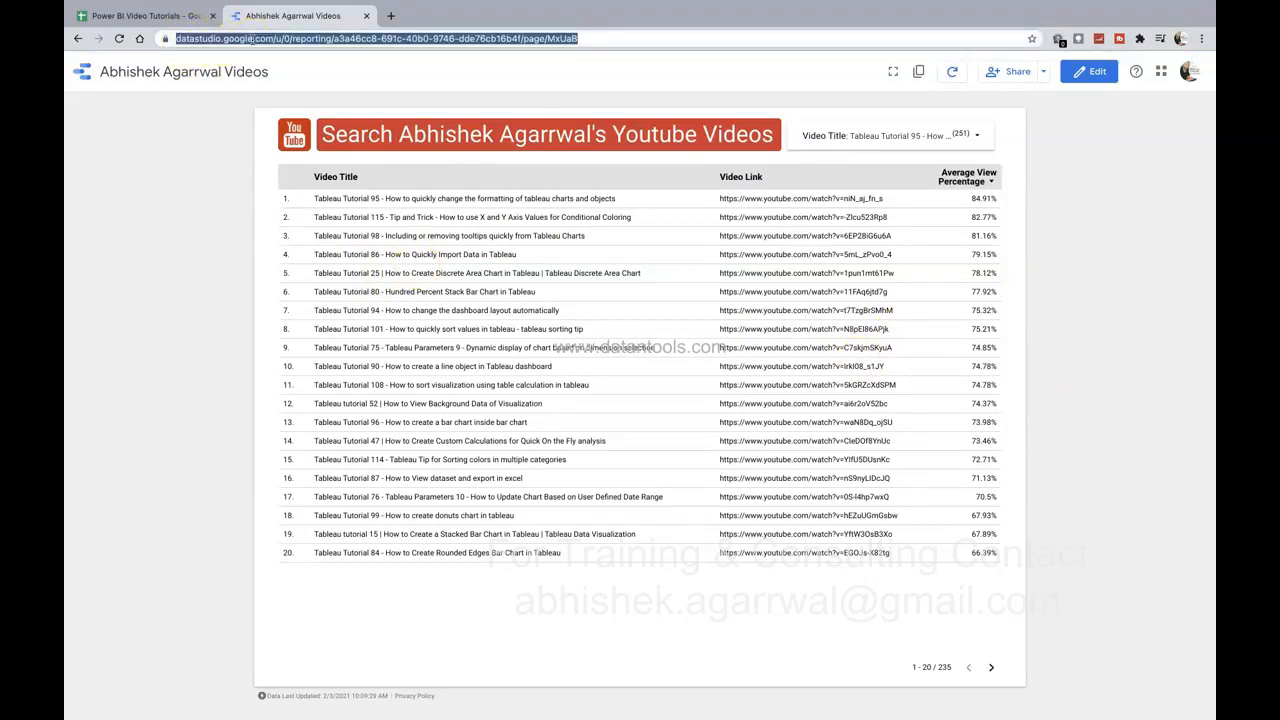
Return to the Power BI Video Tutorials sheet and look through the topics down to Power BI Buttons | Page Navigation Buttons
left_click(165, 15)
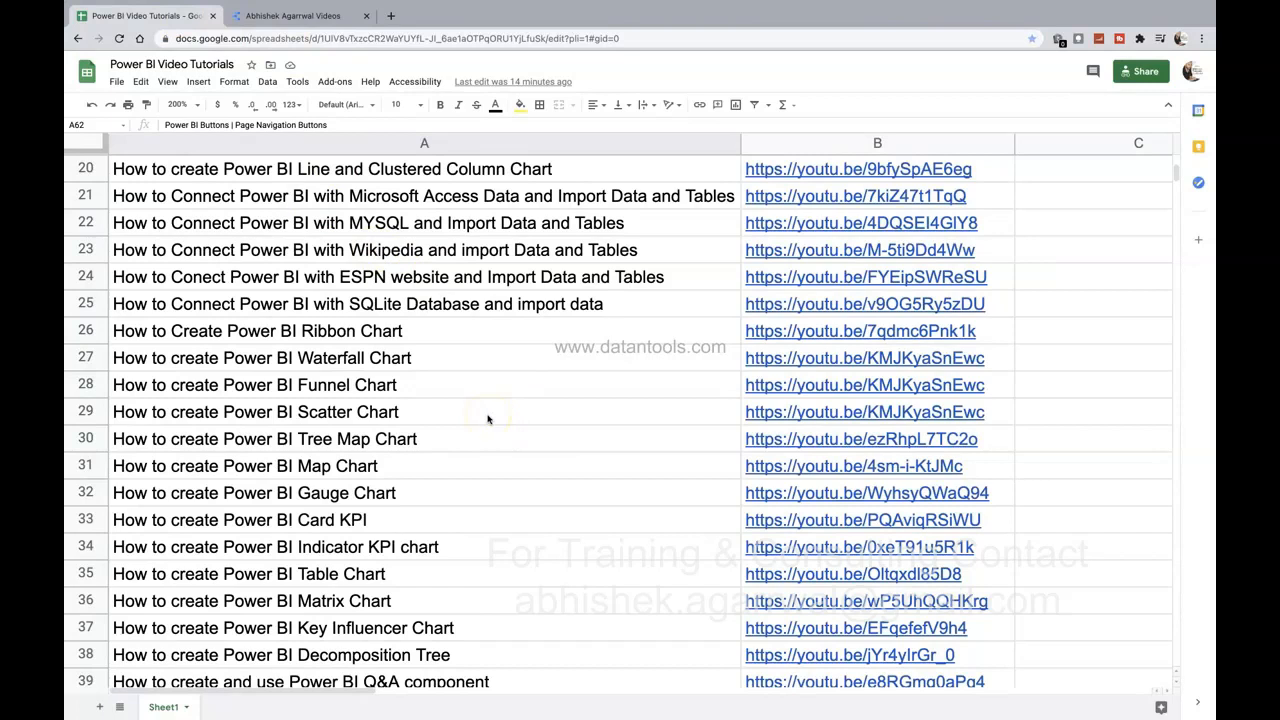
scroll(488, 419, "down", 1)
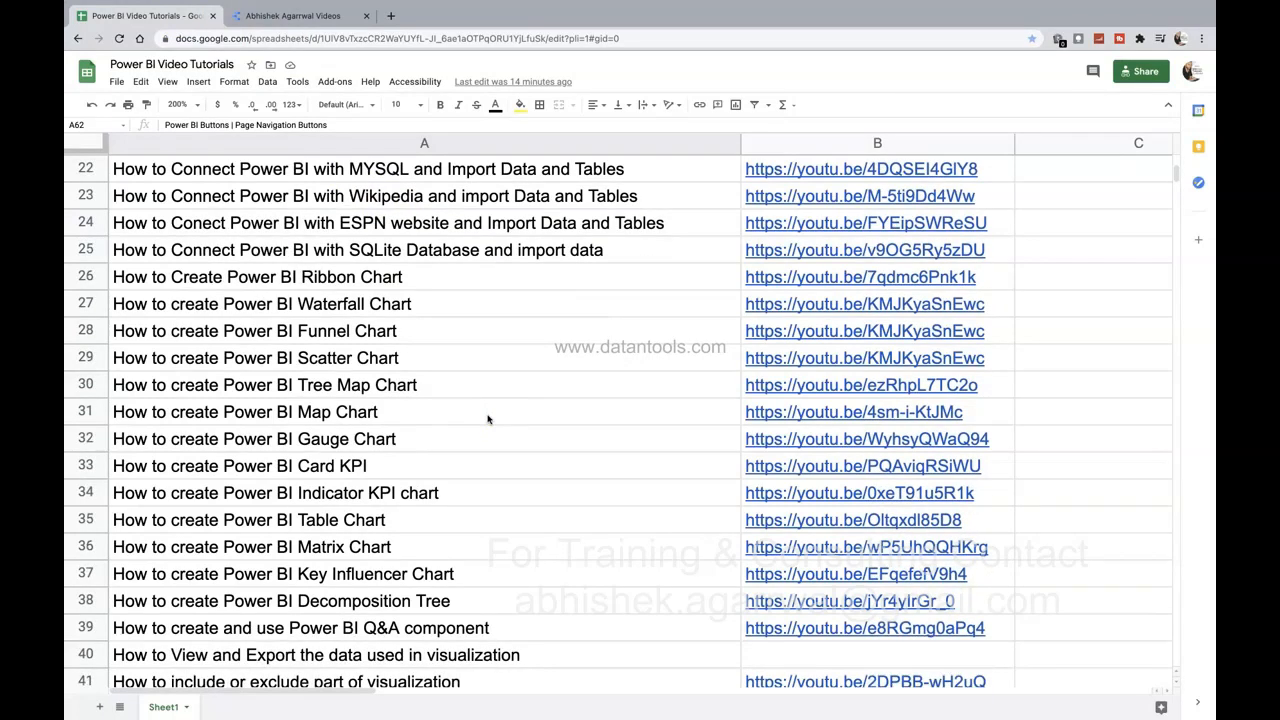
scroll(488, 419, "down", 10)
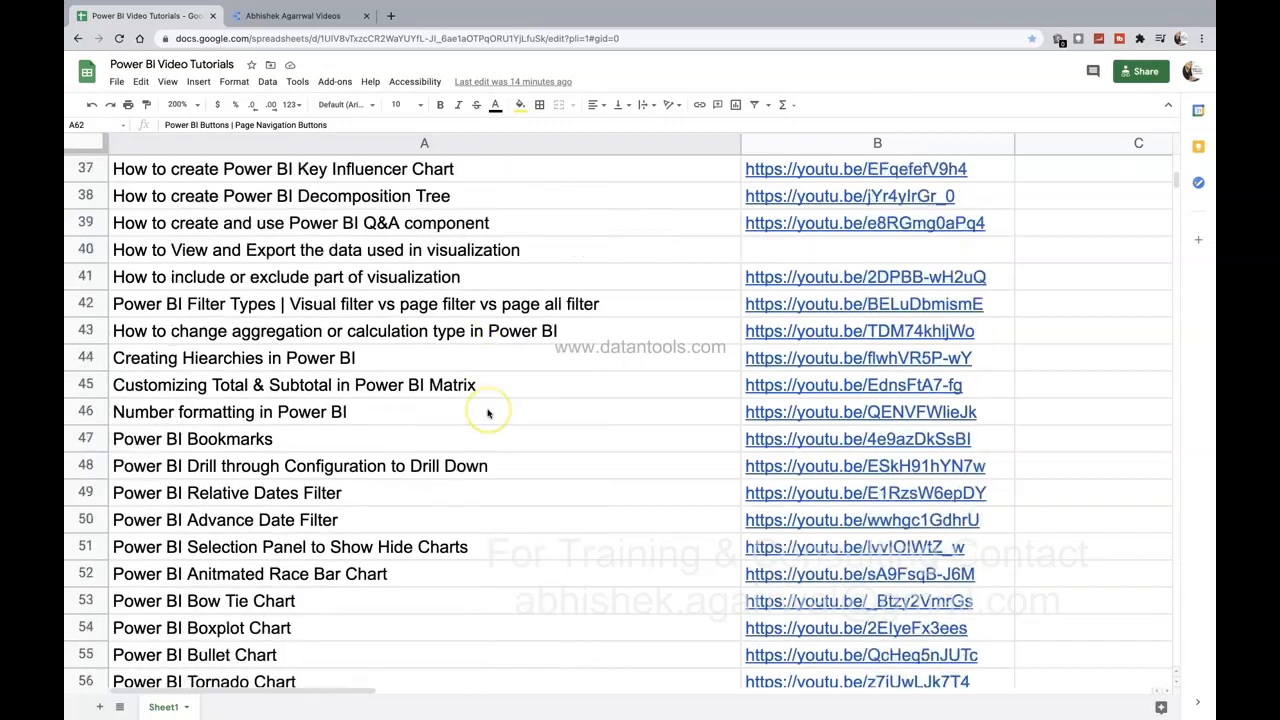
scroll(489, 413, "down", 1)
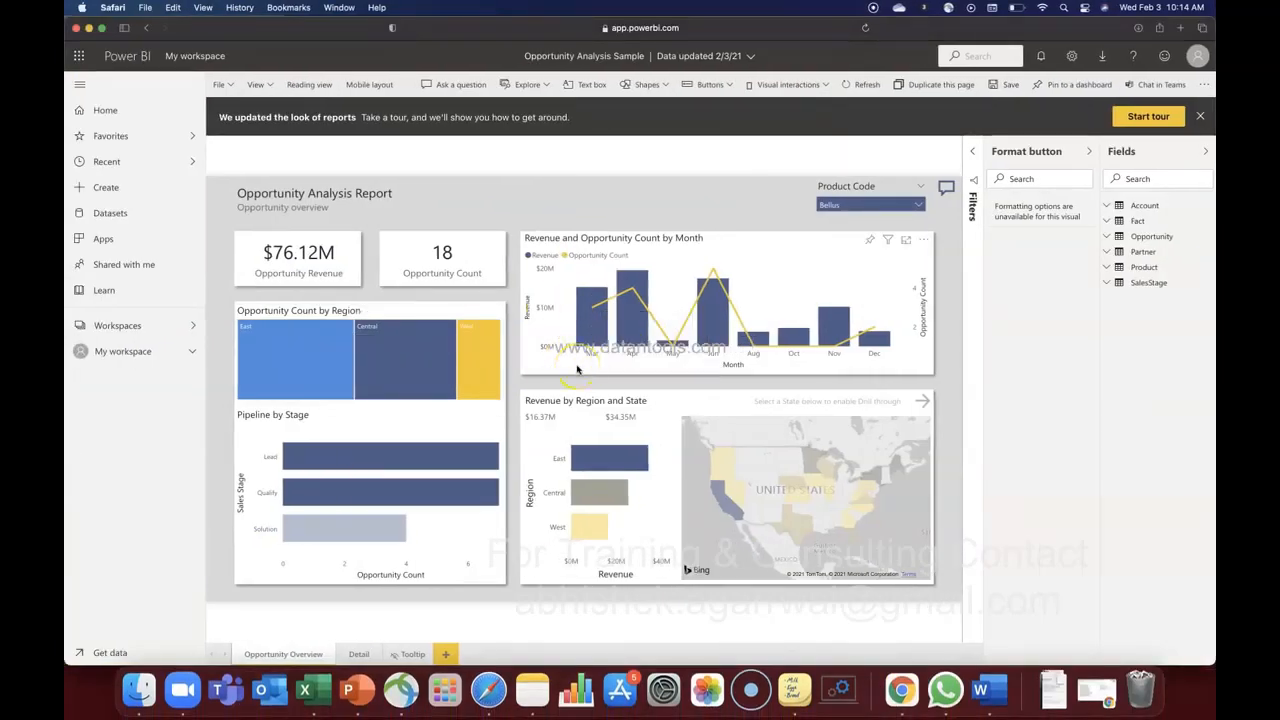
key("ctrl+Right")
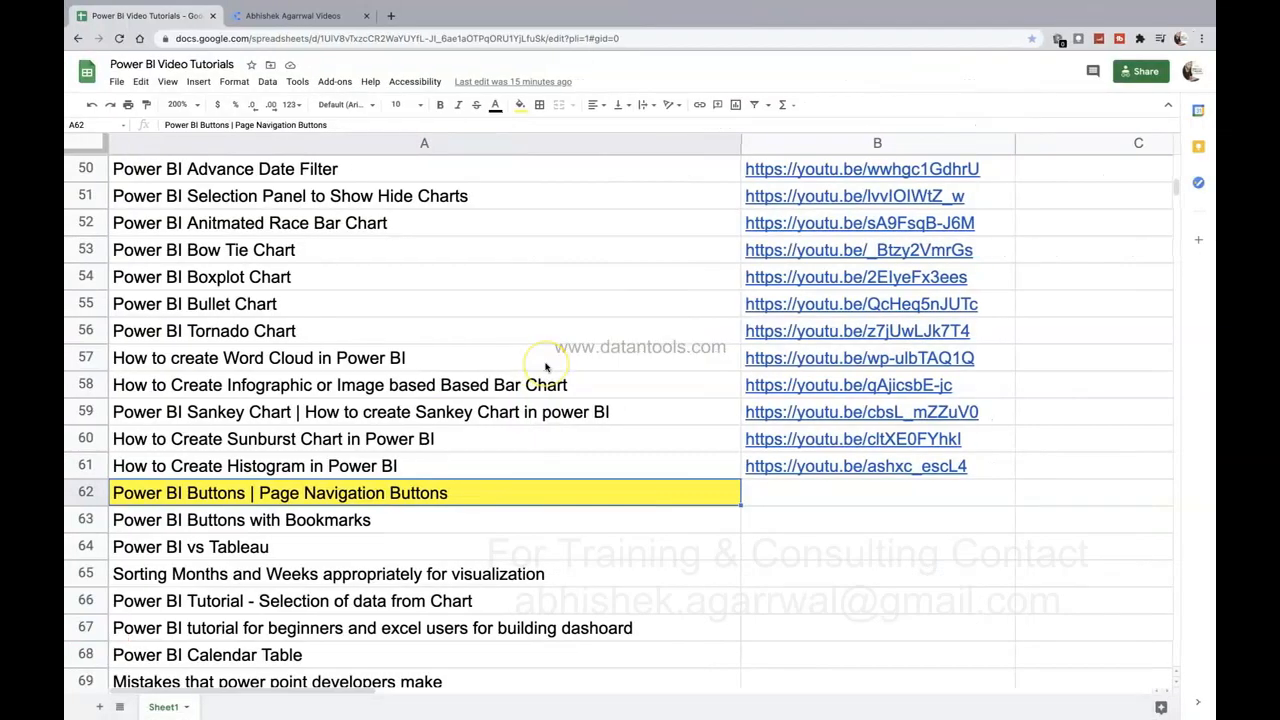
Switch to the Opportunity Analysis Sample report in Power BI and examine the available button types and the Opportunity Overview page
key("ctrl+Left")
left_click(517, 236)
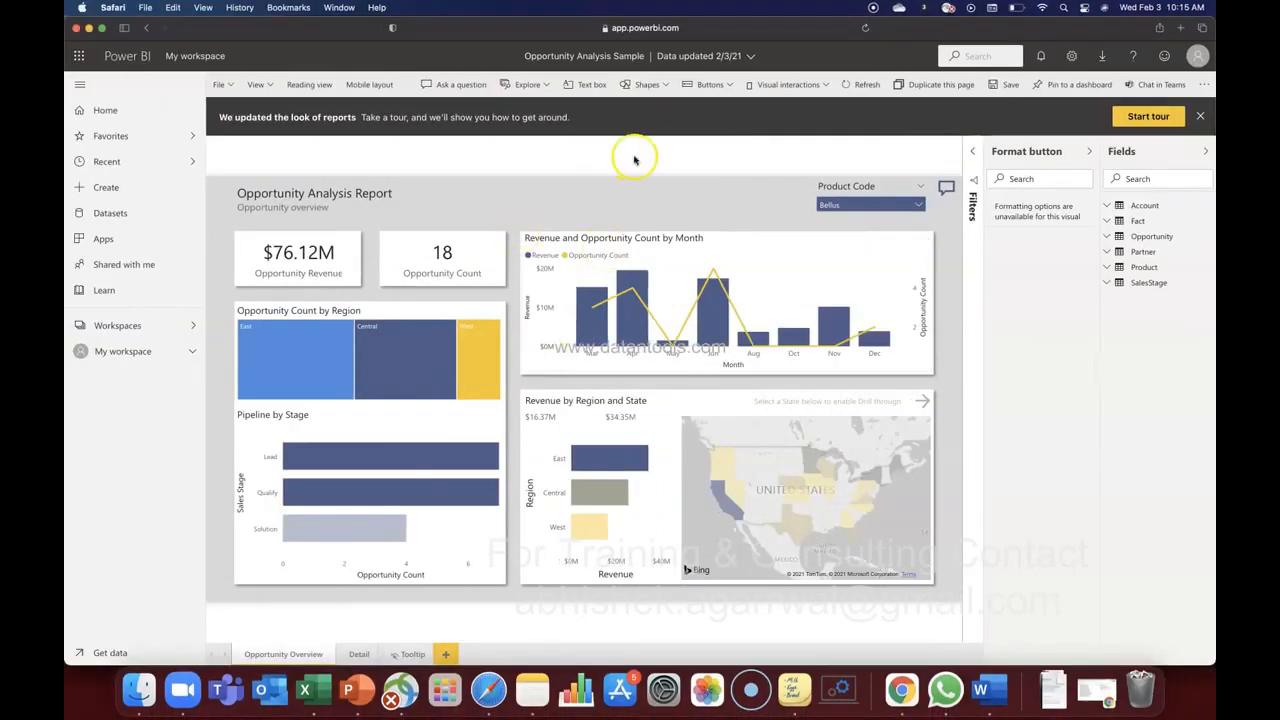
left_click(691, 30)
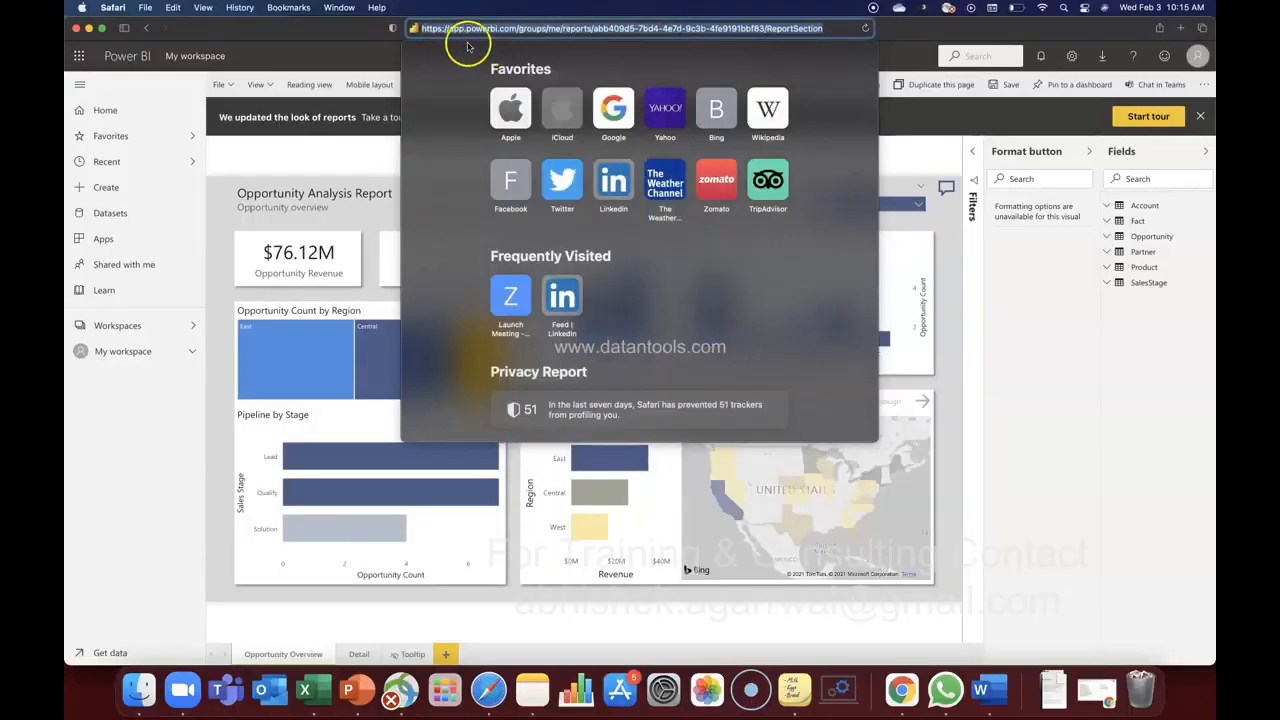
left_click(916, 122)
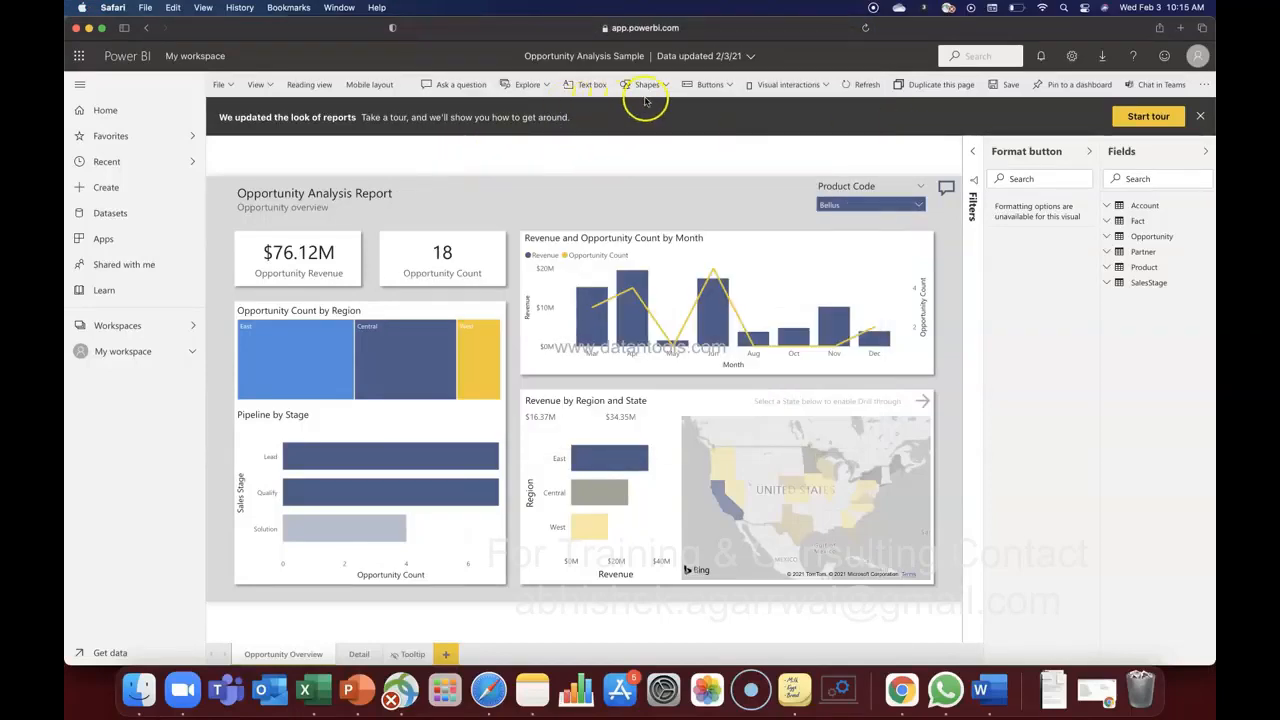
left_click(731, 89)
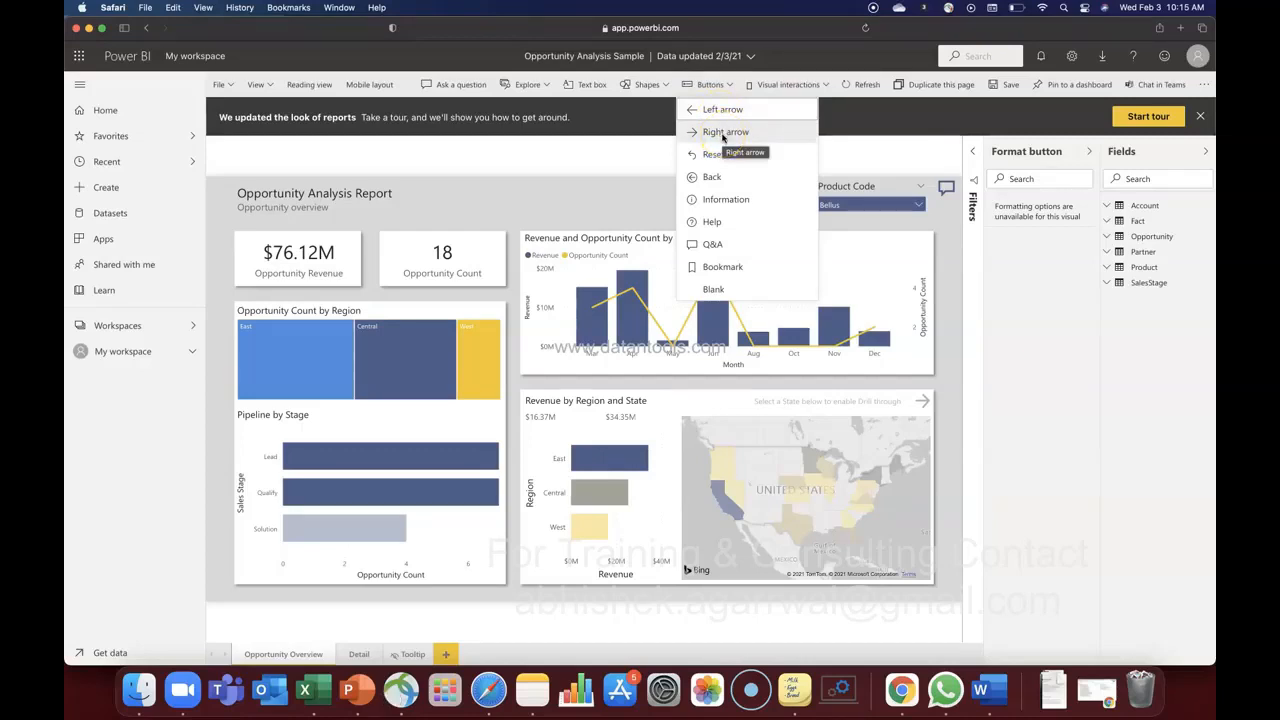
left_click(303, 655)
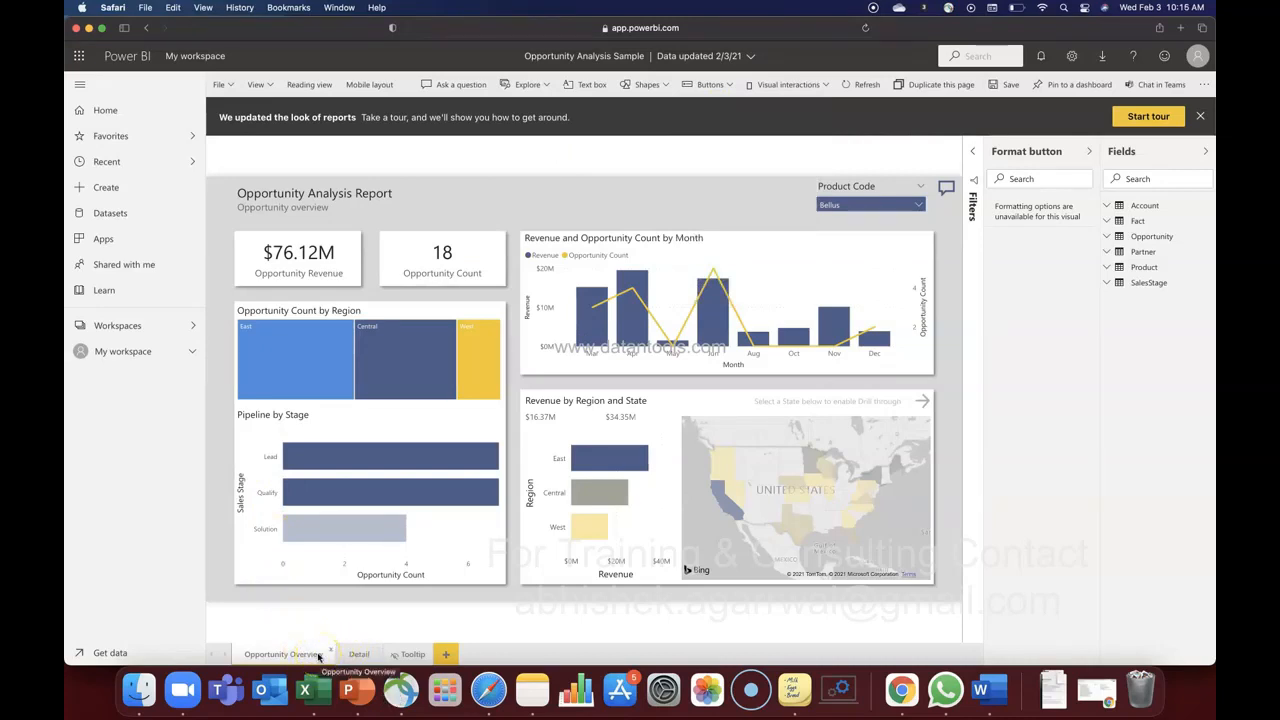
left_click(310, 656)
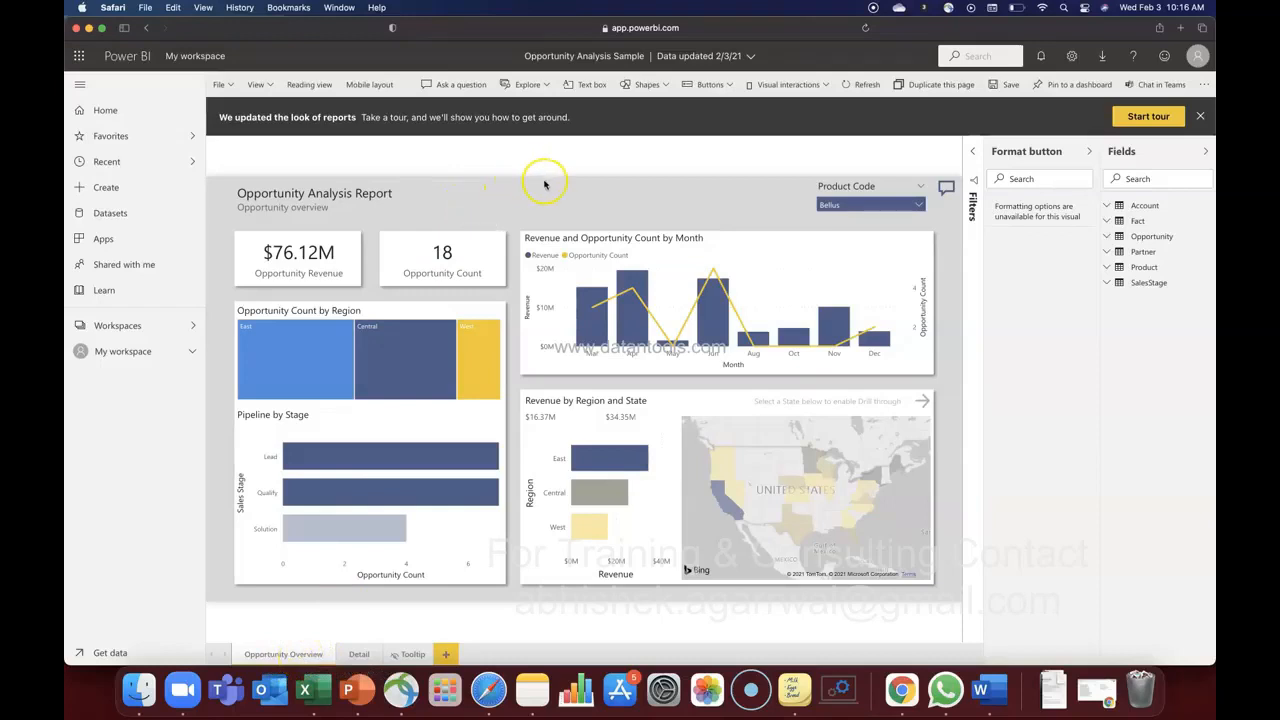
Insert a Right arrow button on the Opportunity Overview page and place it beside the report title
left_click(661, 87)
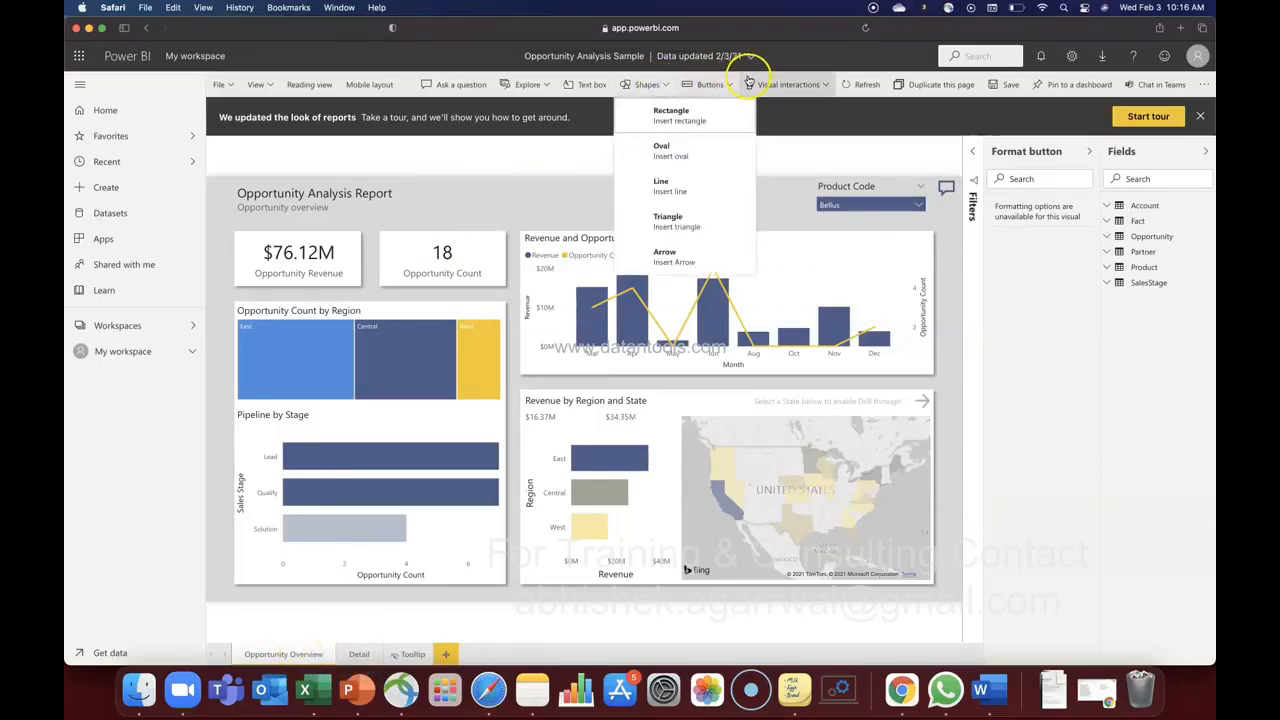
left_click(712, 84)
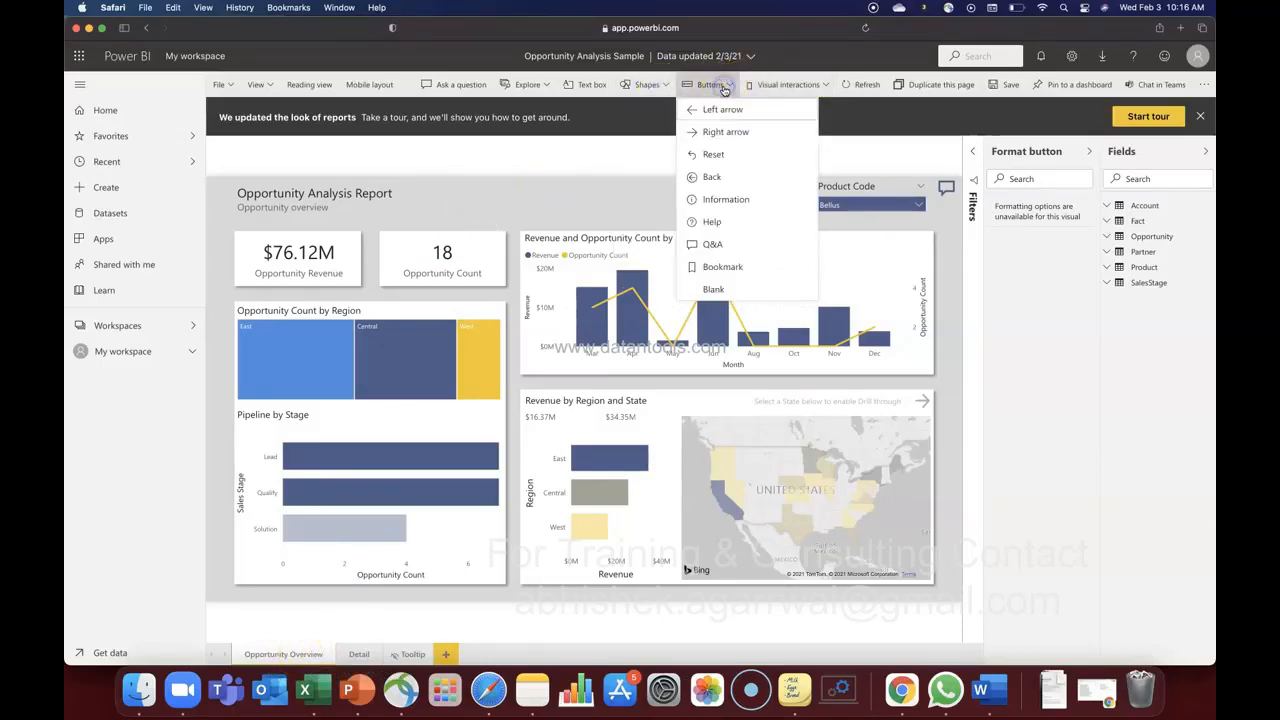
left_click(728, 131)
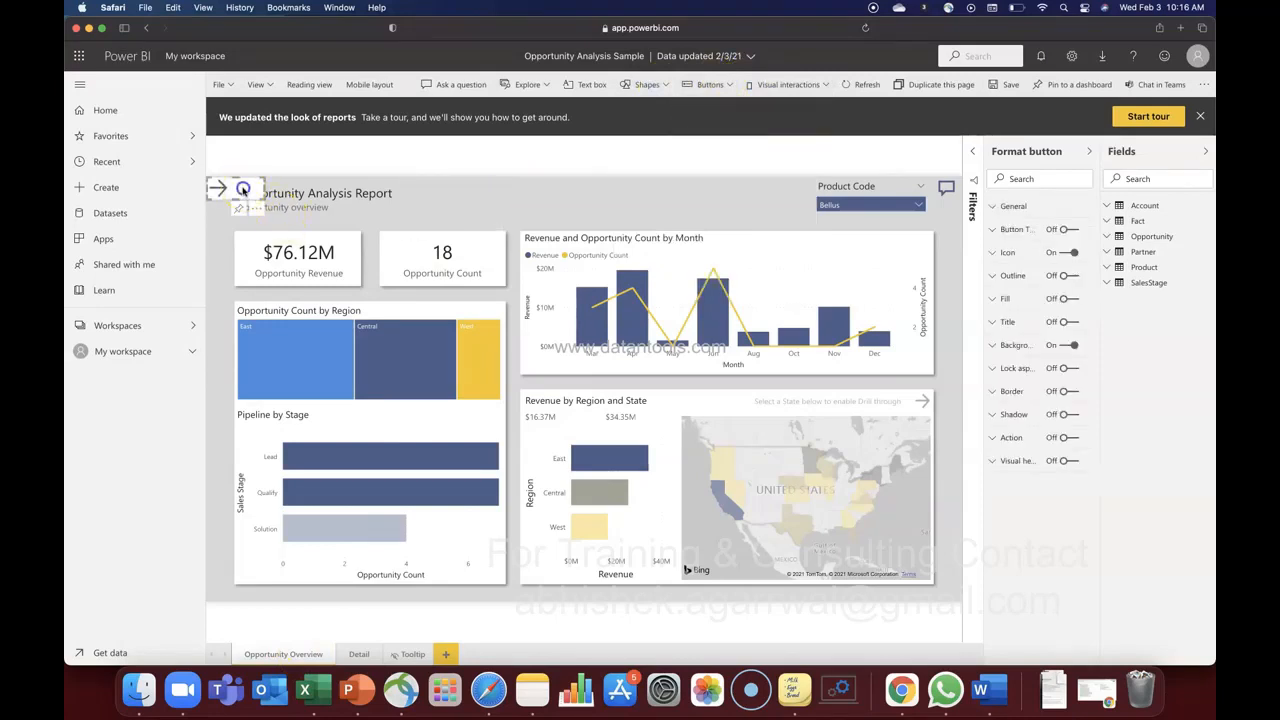
left_click_drag(243, 194, 457, 194)
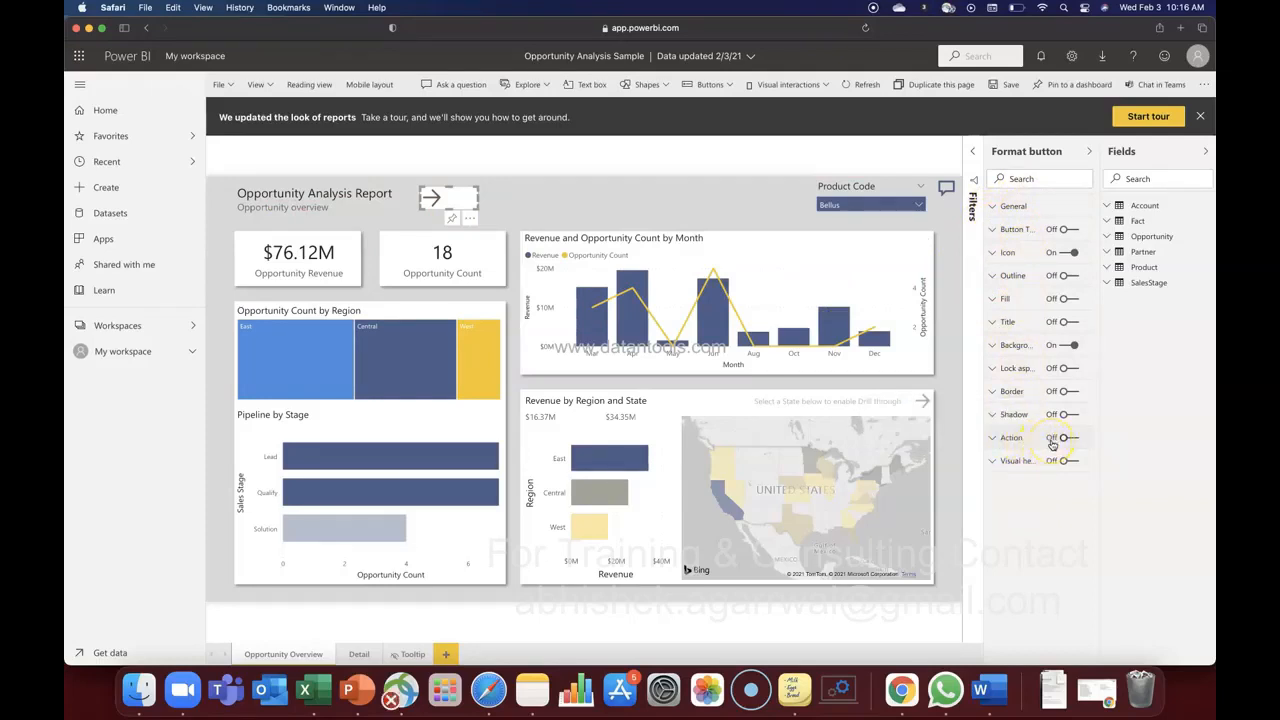
Turn on the right arrow button's action, review the available action types and leave the type at Back
left_click(1070, 439)
left_click(996, 441)
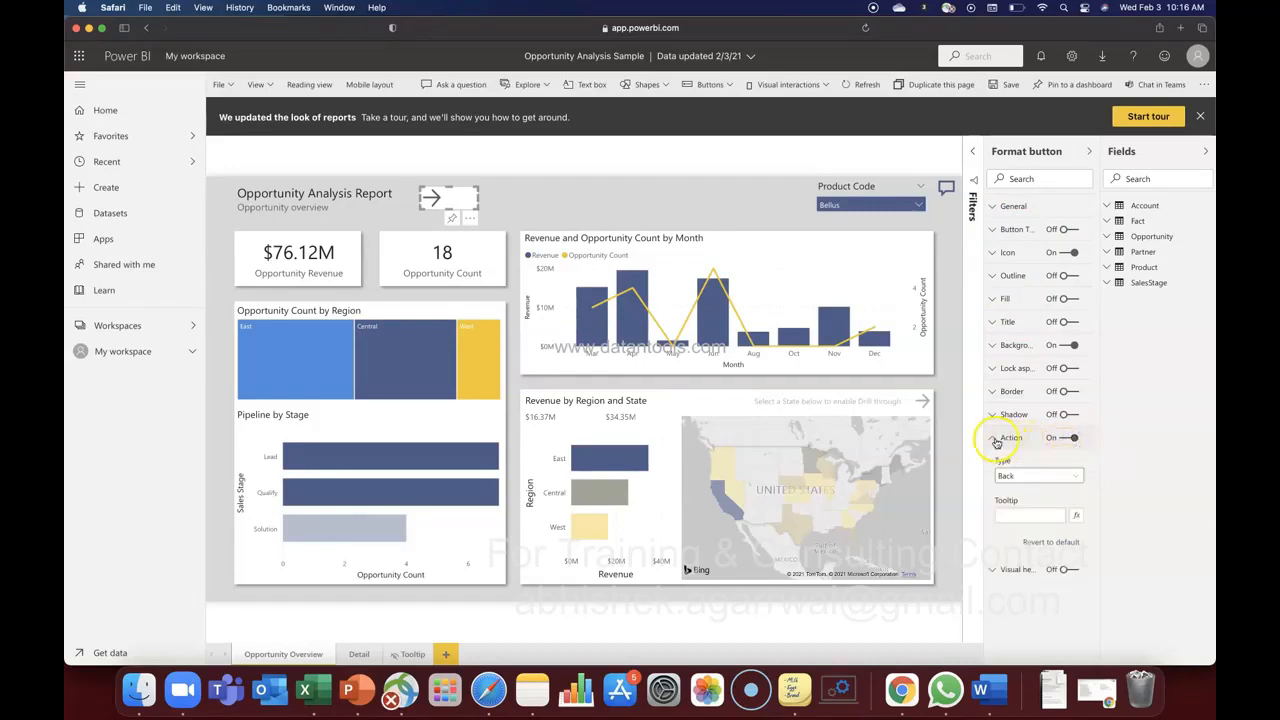
left_click(1032, 477)
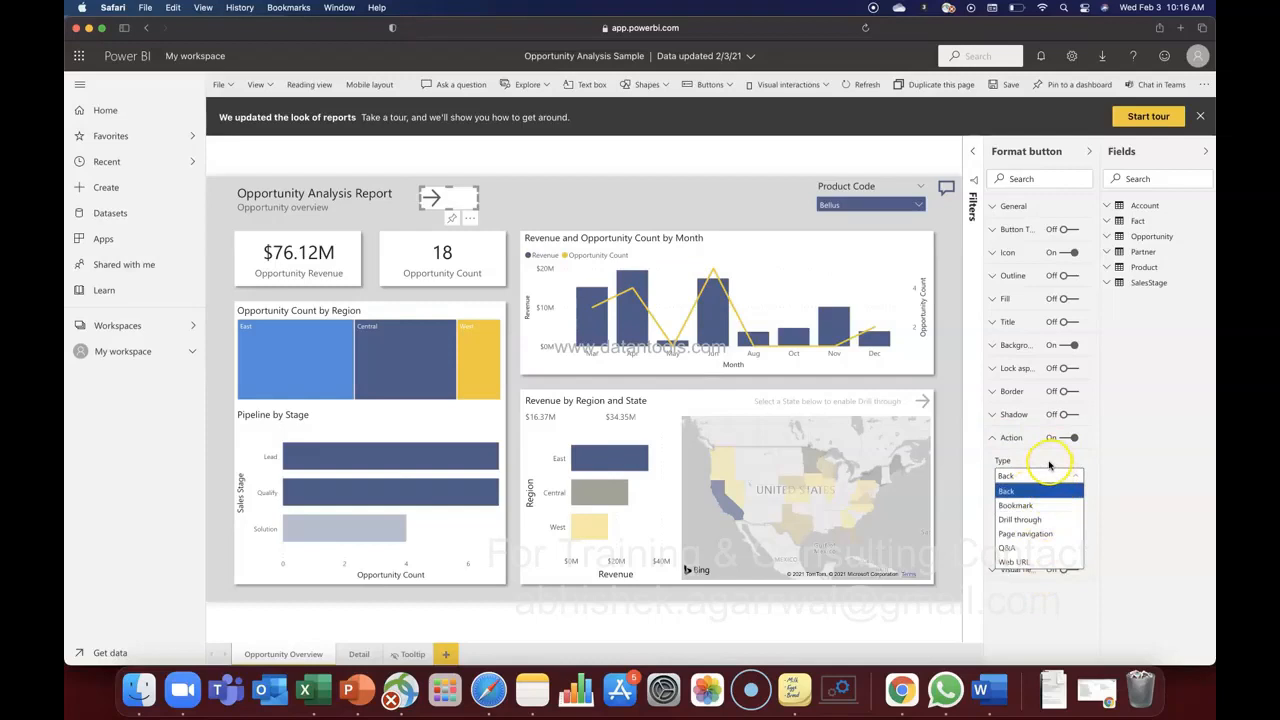
left_click(1049, 465)
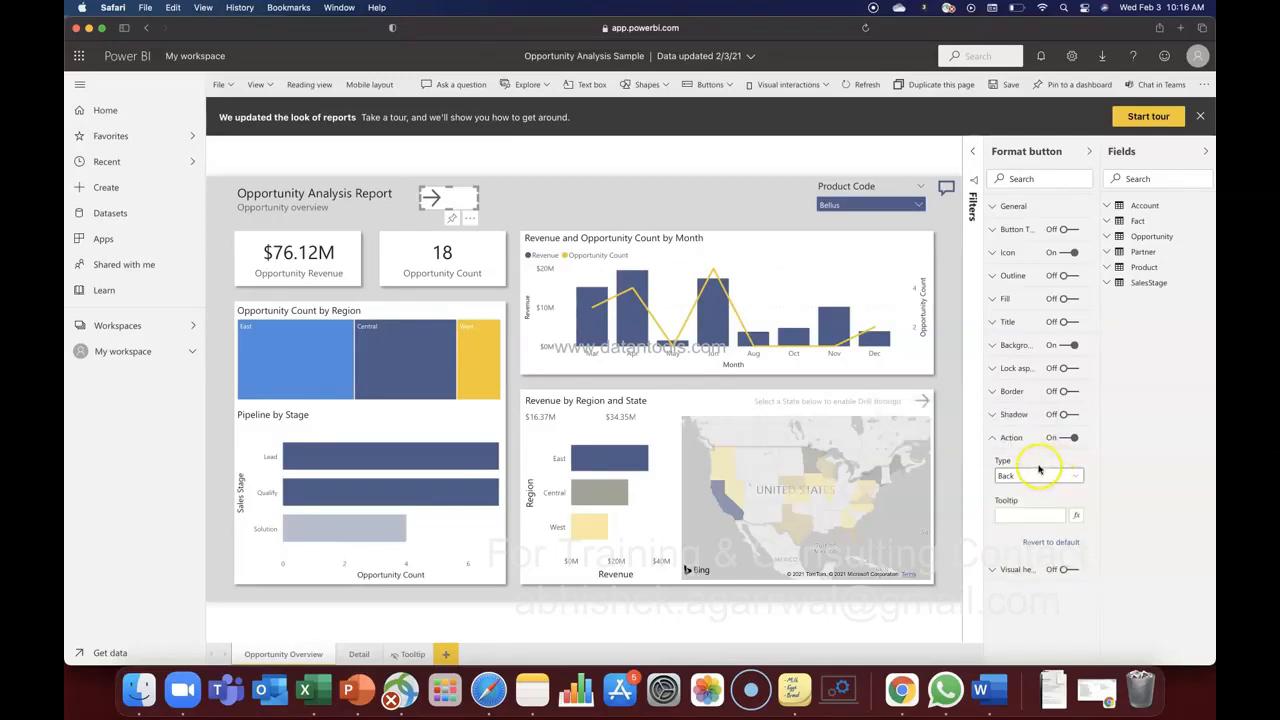
left_click(993, 437)
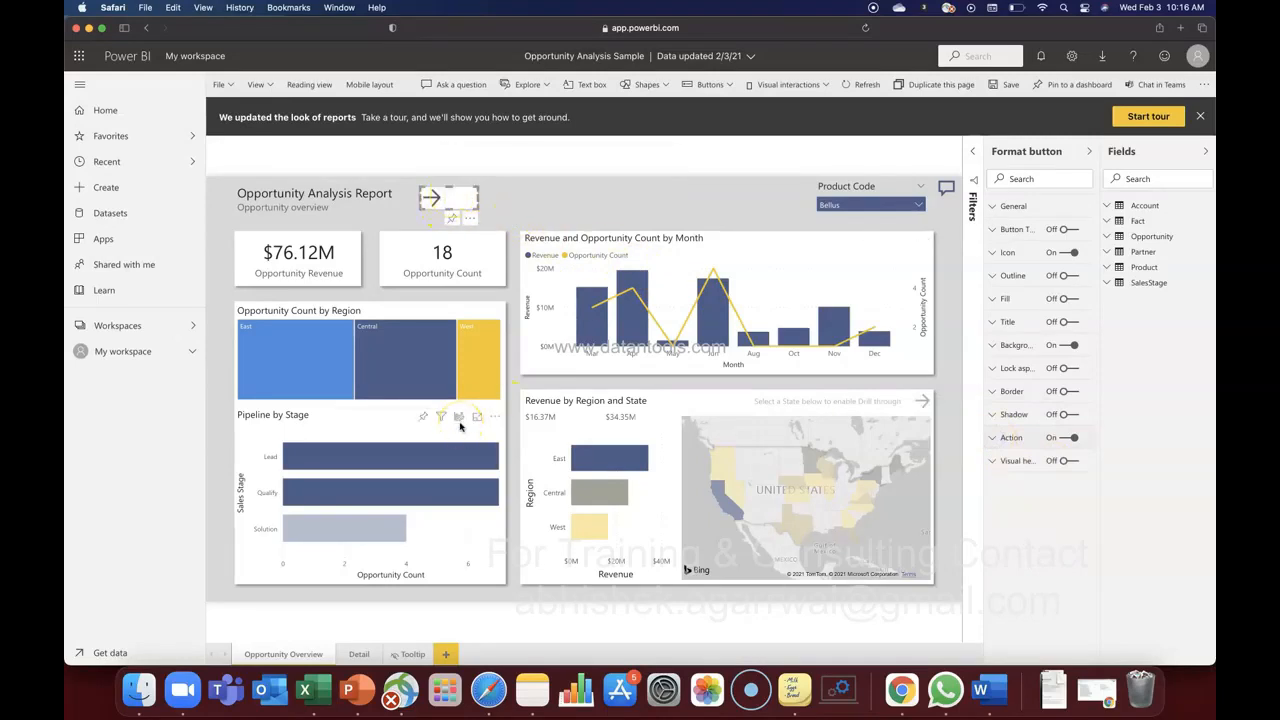
Remove the existing left arrow button beside the report title on the Detail page
left_click(362, 654)
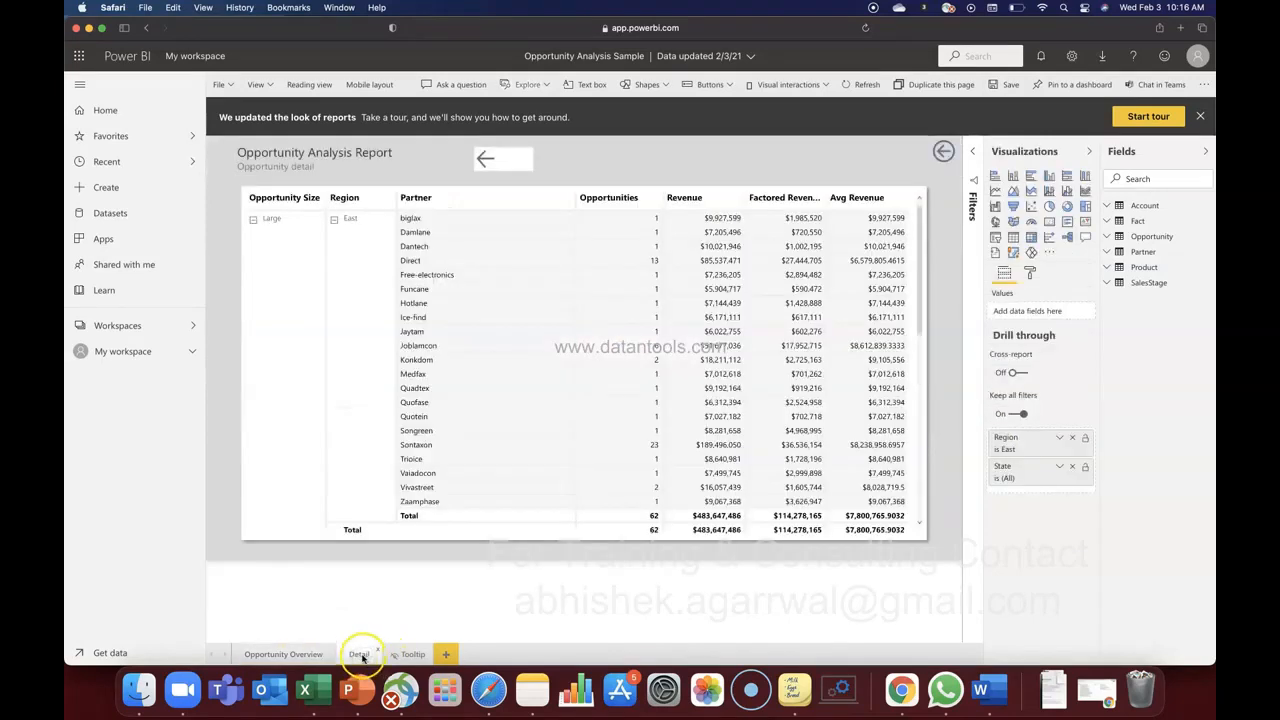
left_click(518, 167)
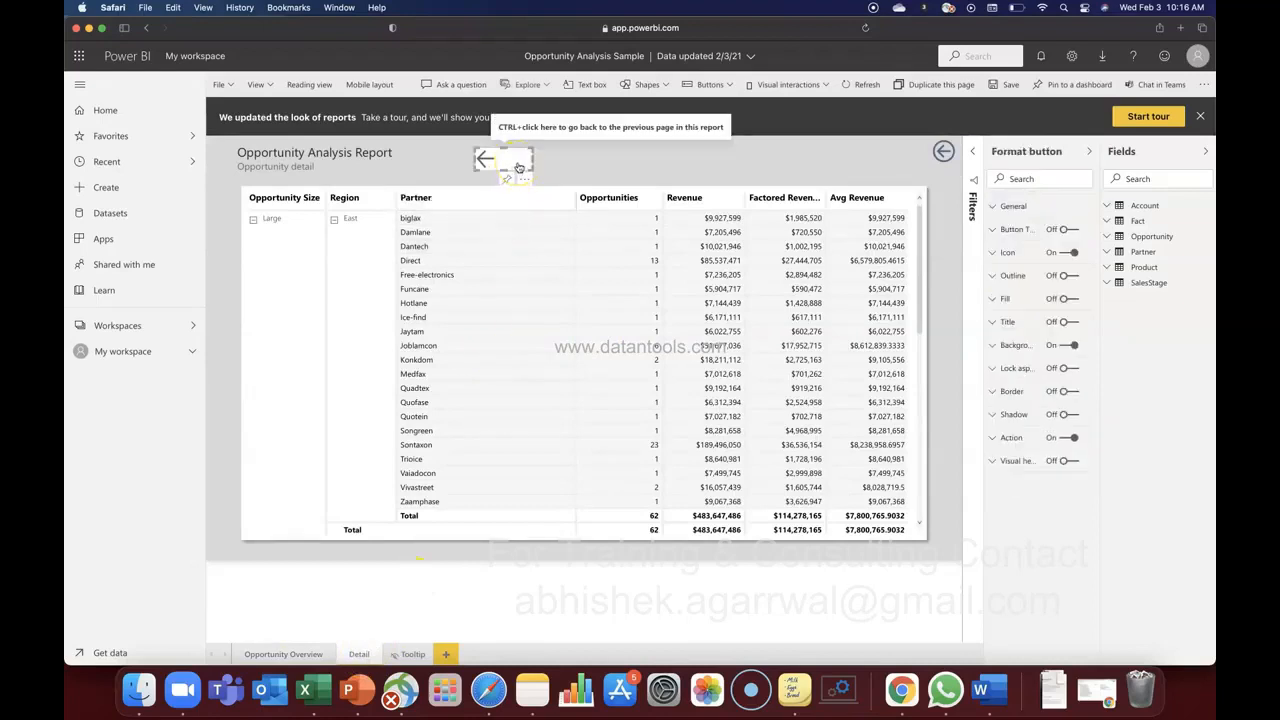
left_click(545, 160)
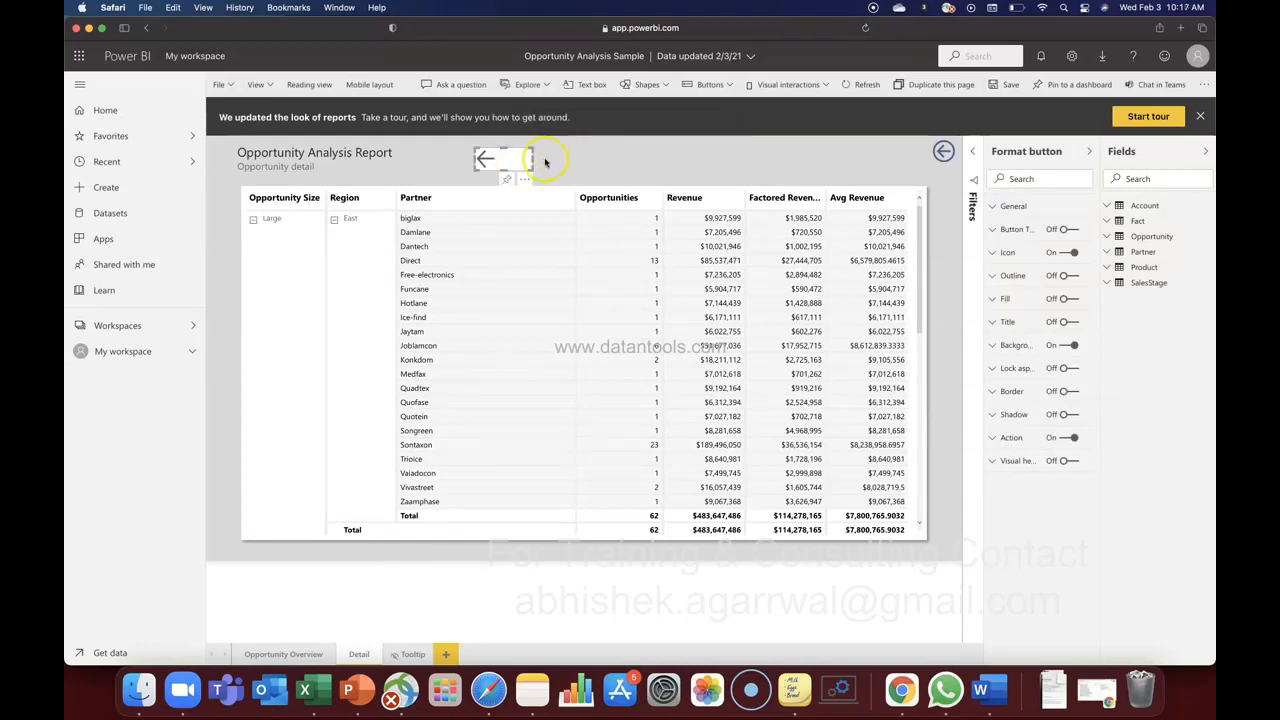
left_click(524, 180)
left_click(545, 212)
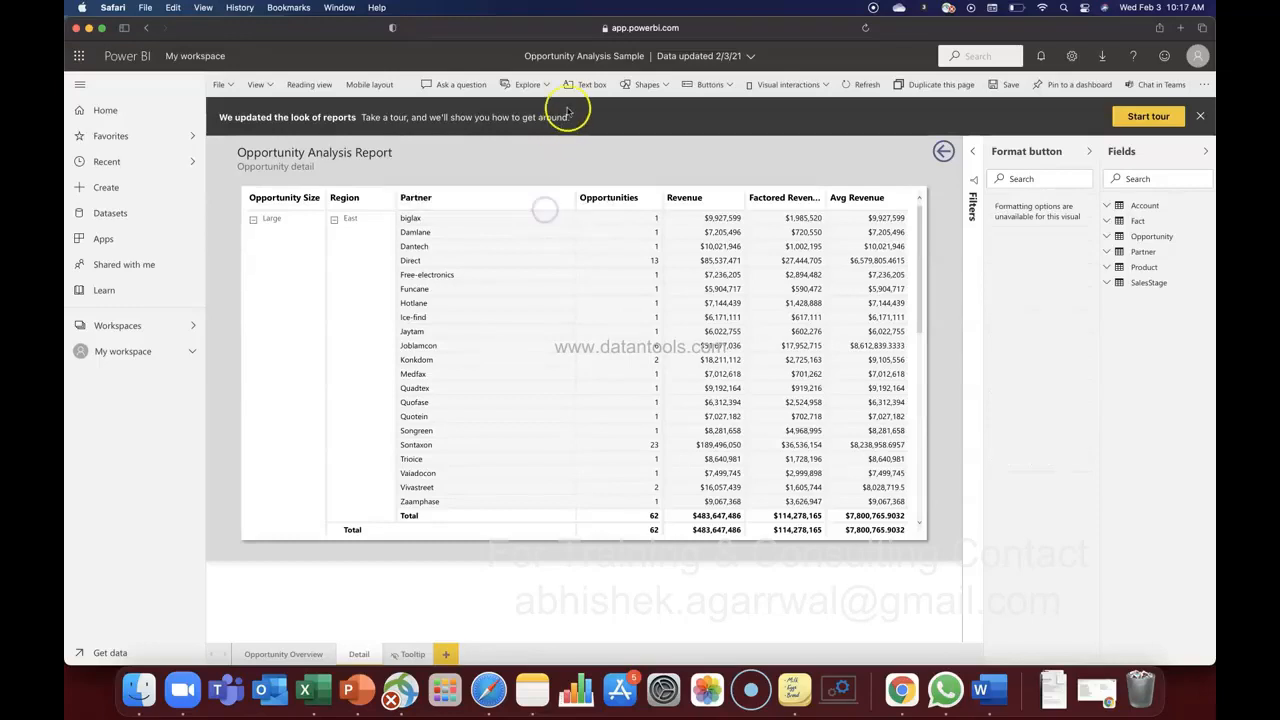
Insert a new Left arrow button on the Detail page and place it beside the report title
left_click(710, 84)
left_click(726, 110)
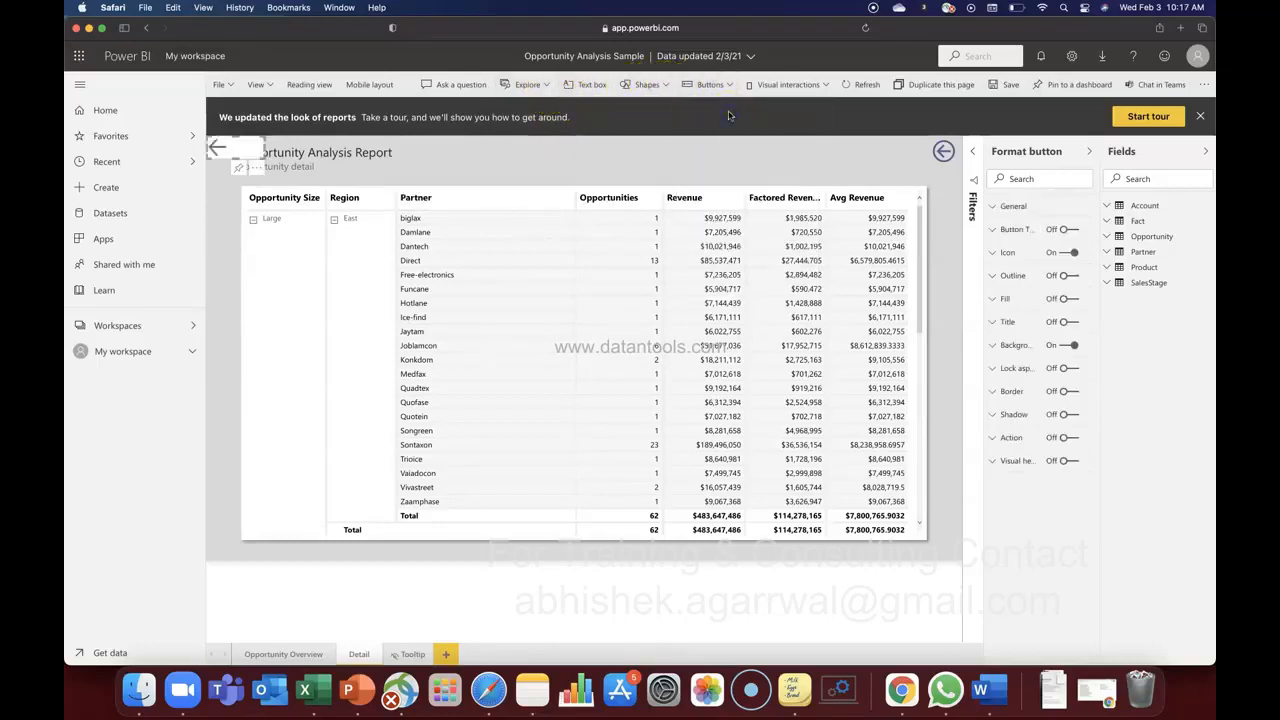
left_click_drag(328, 152, 489, 160)
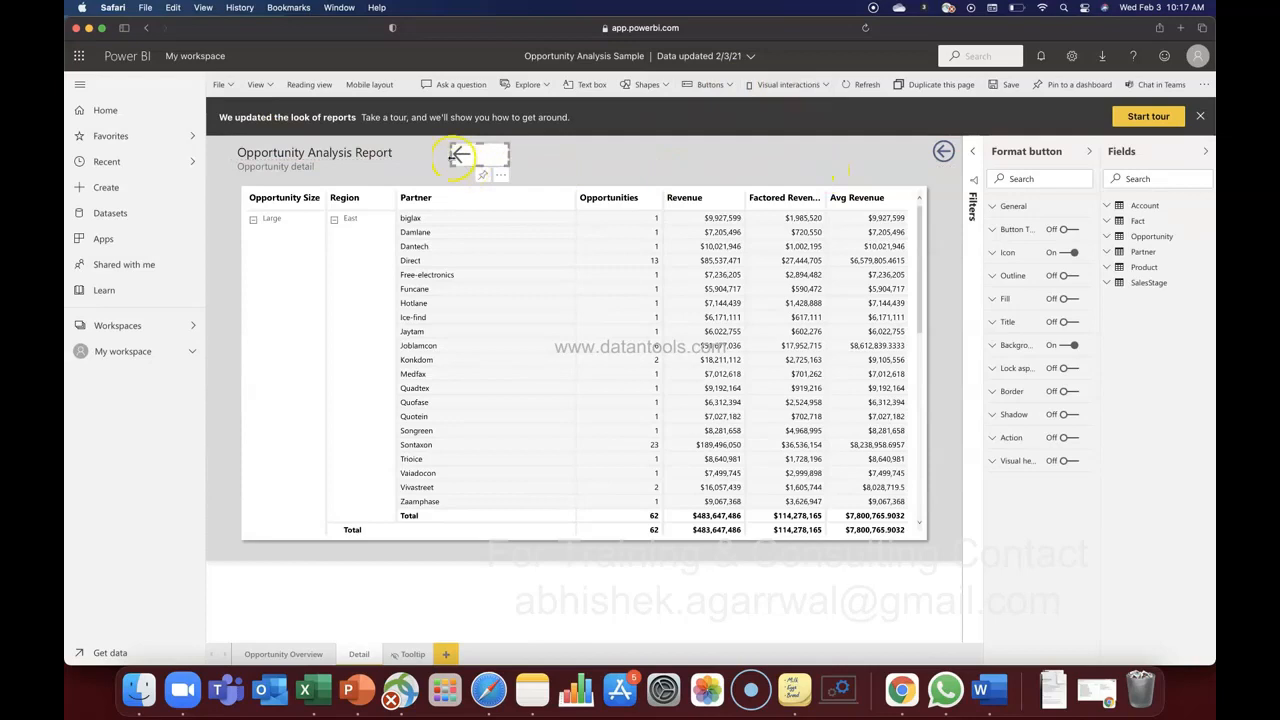
Turn on the action of the Detail page's new left arrow button with type Back, and check both report pages
left_click(996, 438)
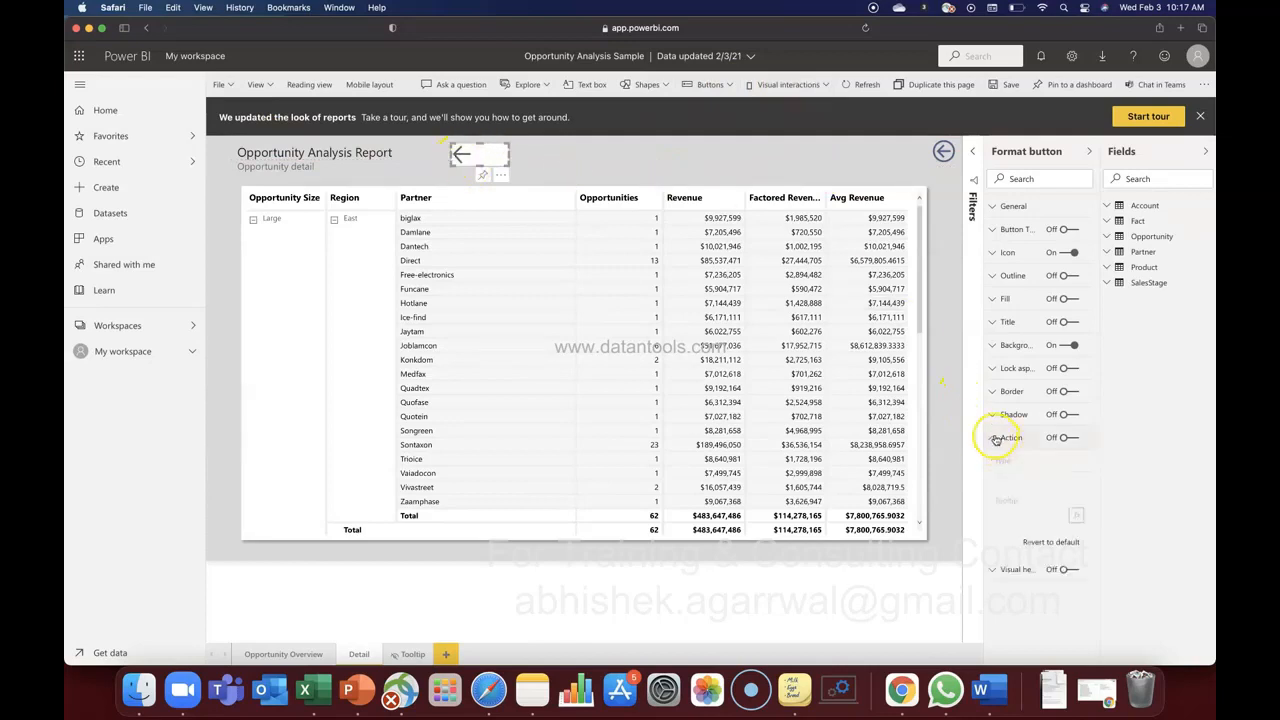
left_click(1067, 437)
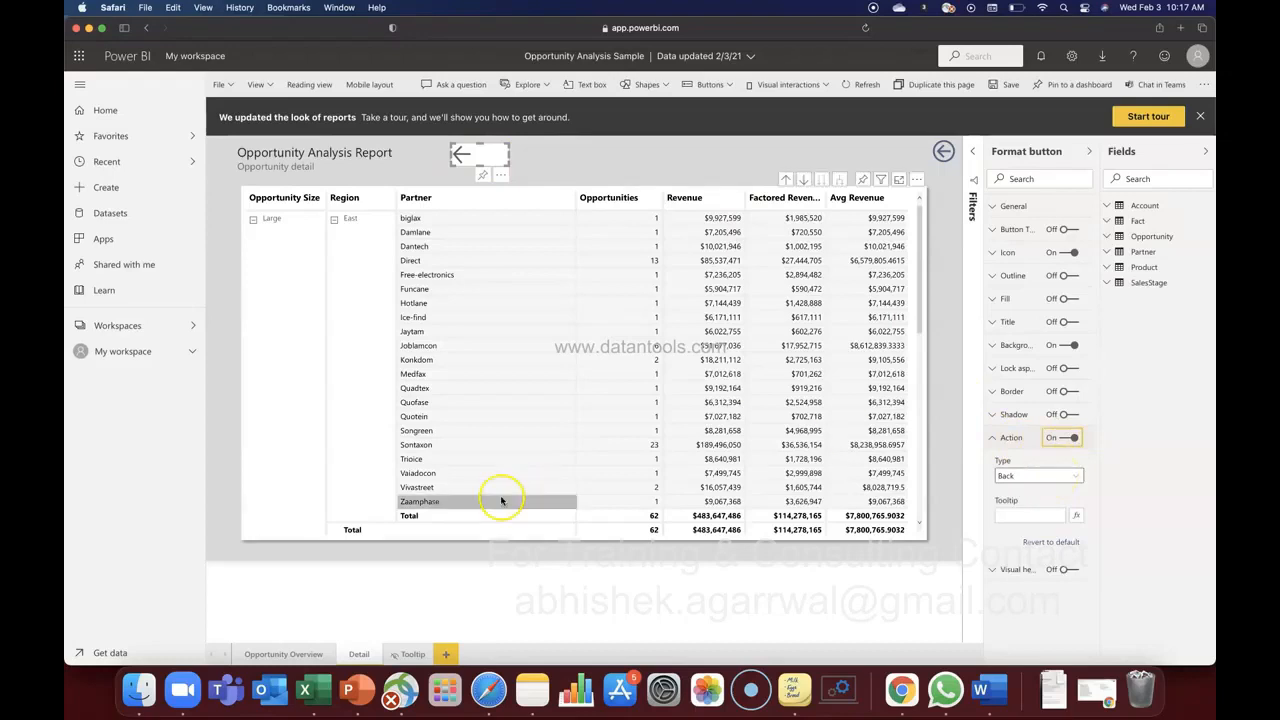
left_click(304, 656)
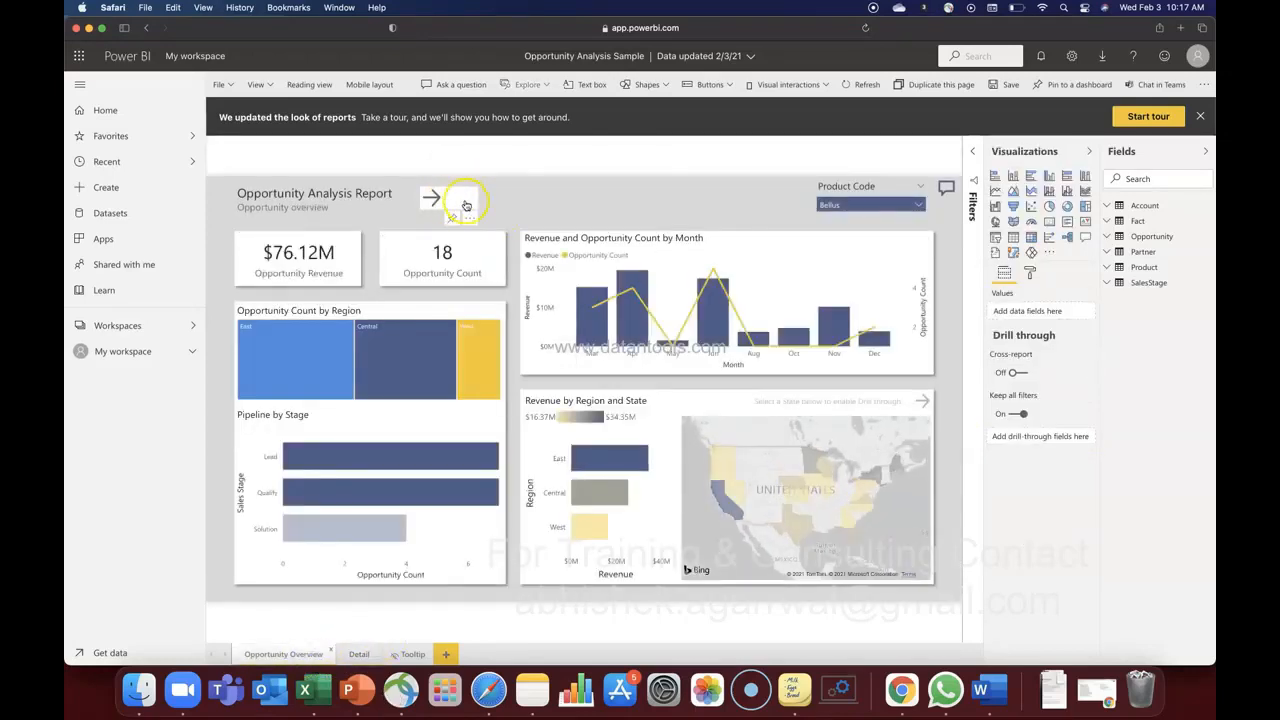
left_click(359, 653)
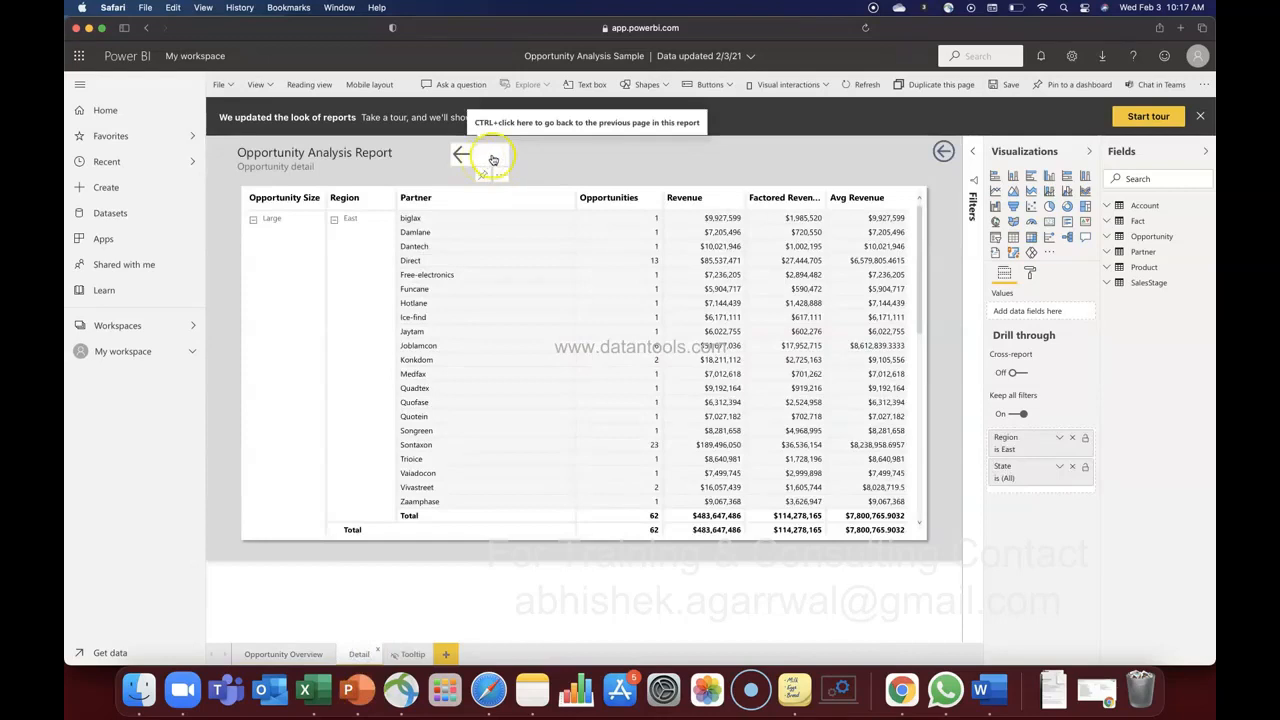
Turn on the left arrow button's text, set it to "Previous Page" and widen the button to fit the label
left_click(493, 160)
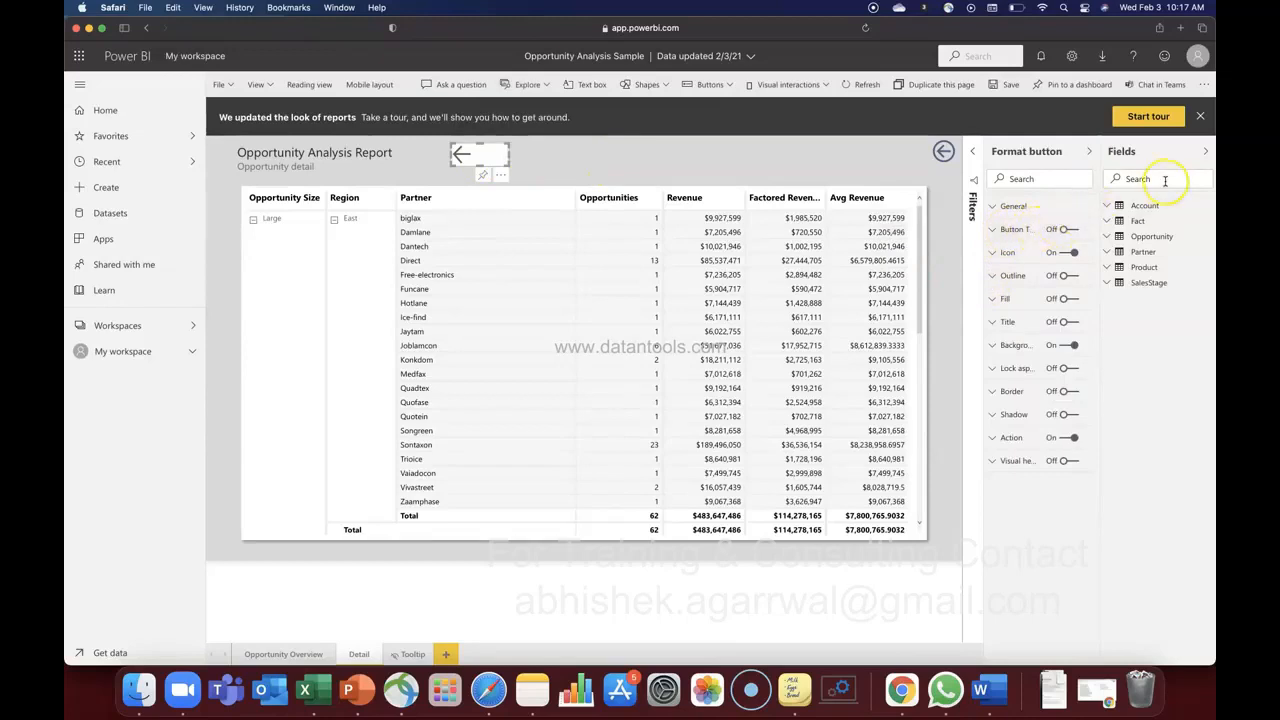
left_click(1208, 155)
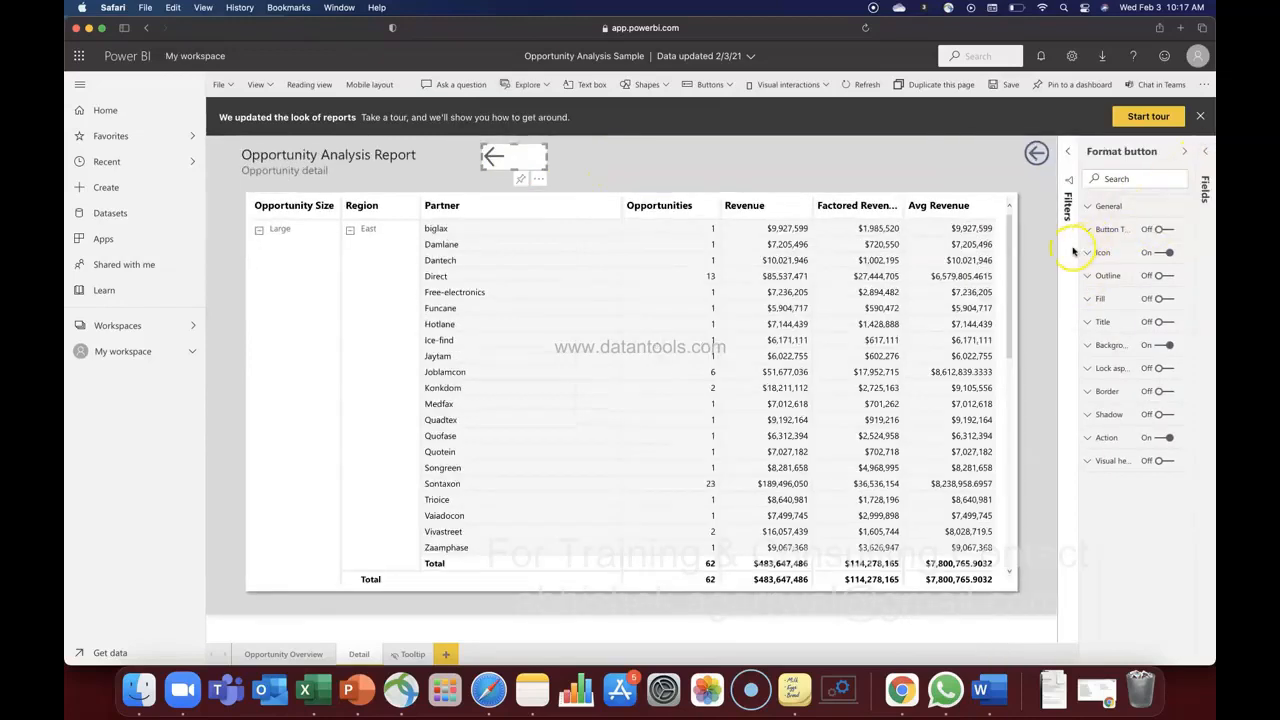
left_click_drag(1078, 247, 1038, 248)
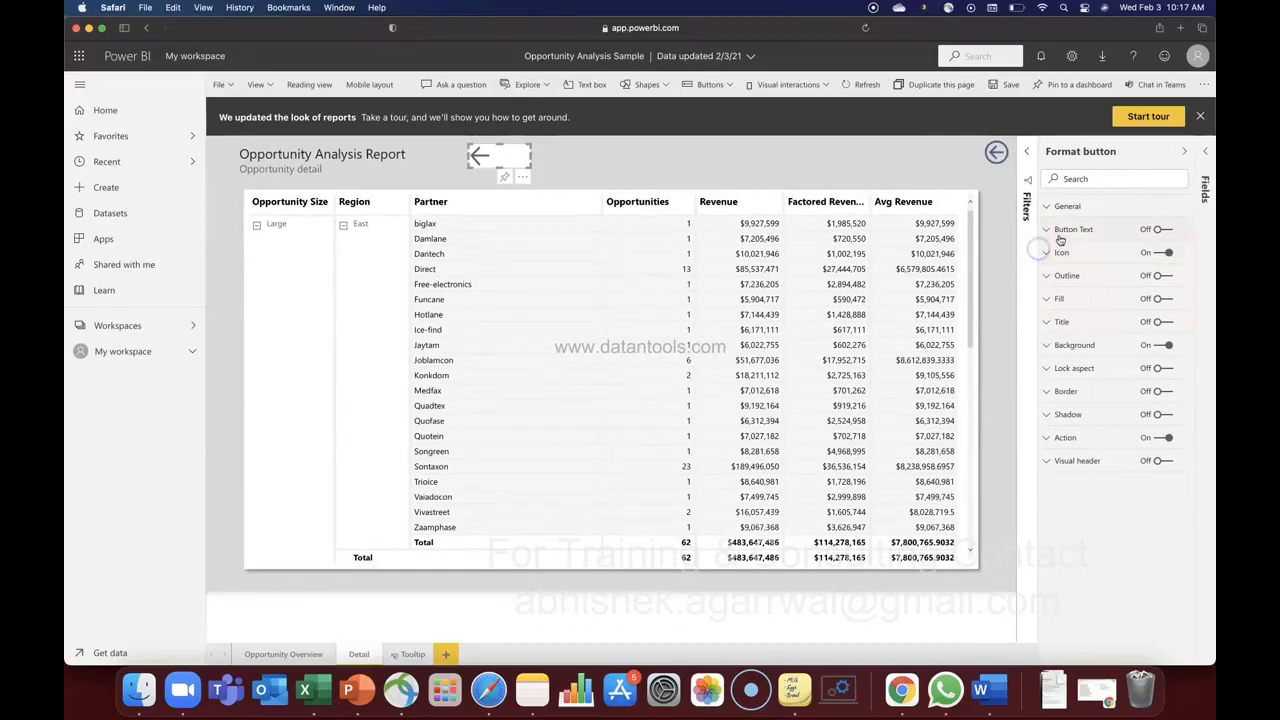
left_click(1062, 231)
left_click(1163, 230)
left_click(1097, 289)
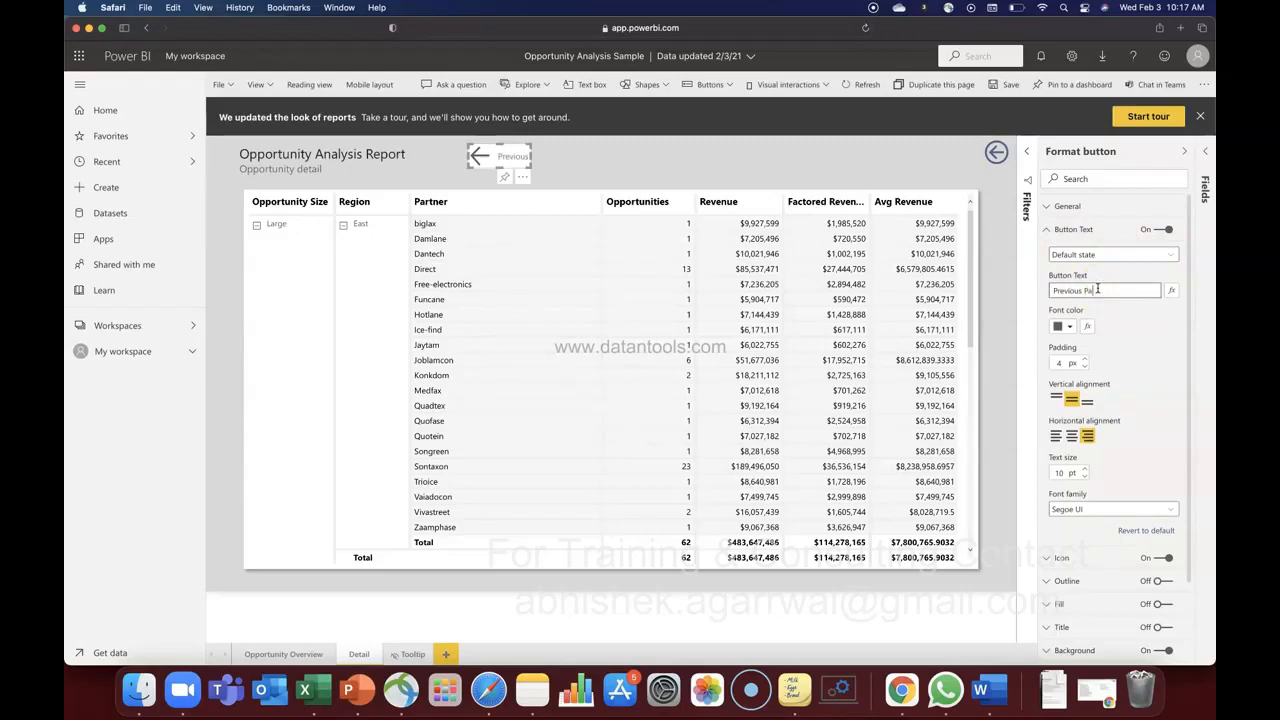
left_click(598, 174)
left_click_drag(533, 157, 557, 157)
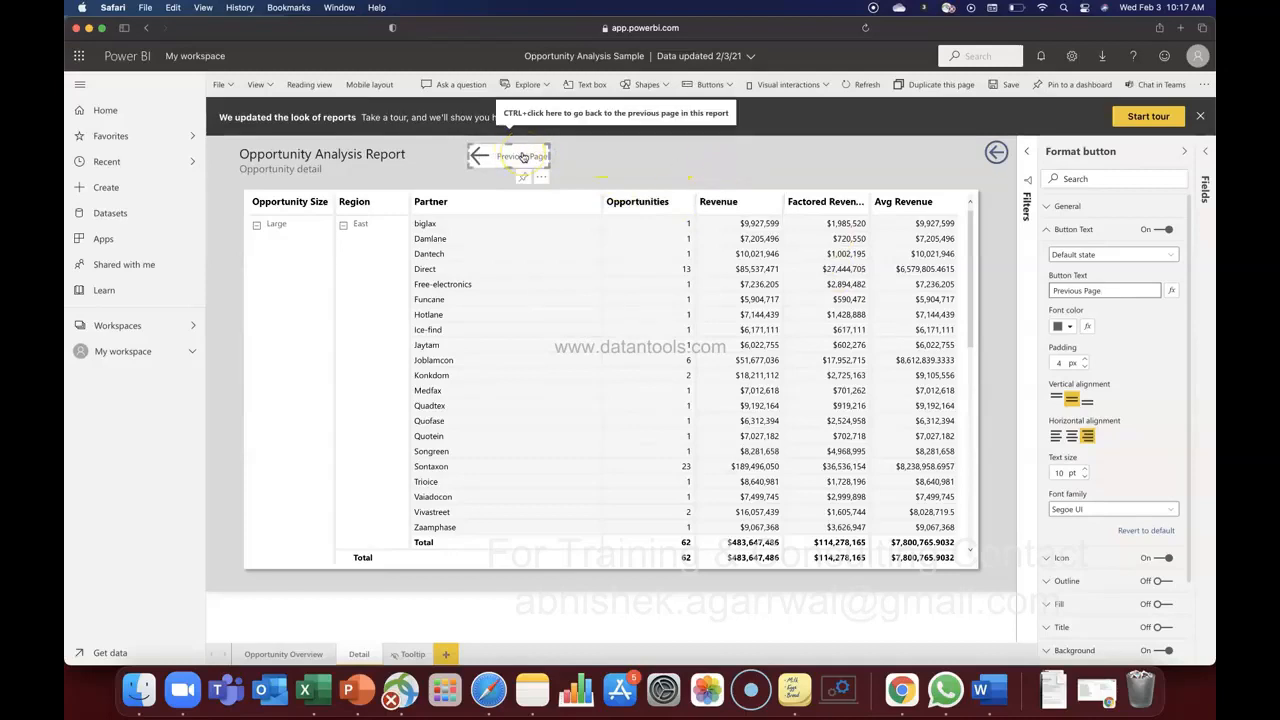
left_click(606, 157)
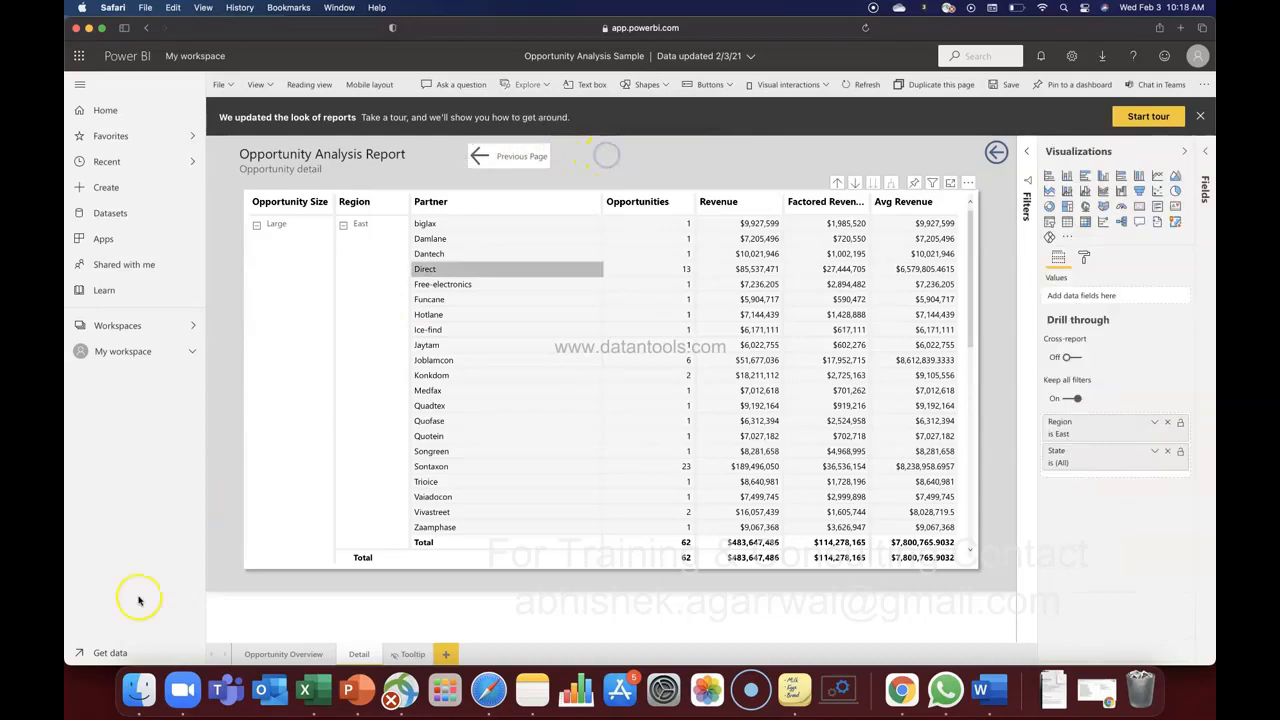
Switch the report from editing to reading view, saving the changes
left_click(314, 88)
left_click(689, 388)
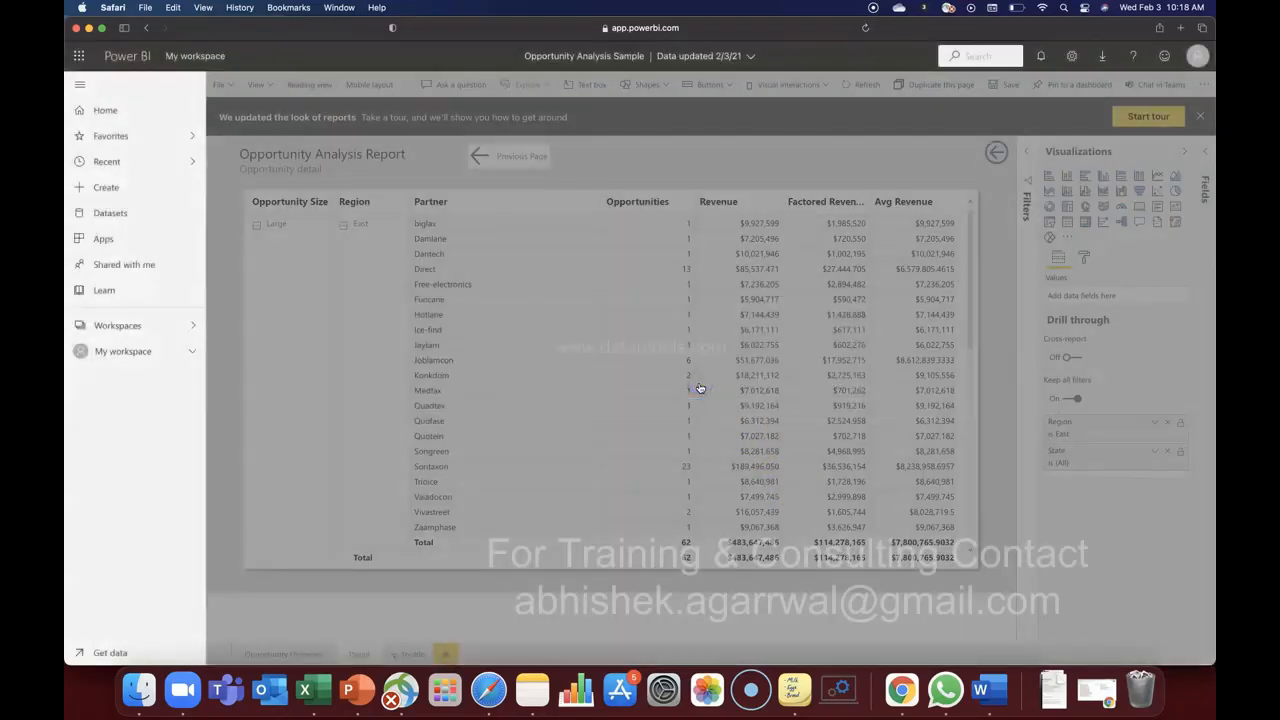
left_click(675, 304)
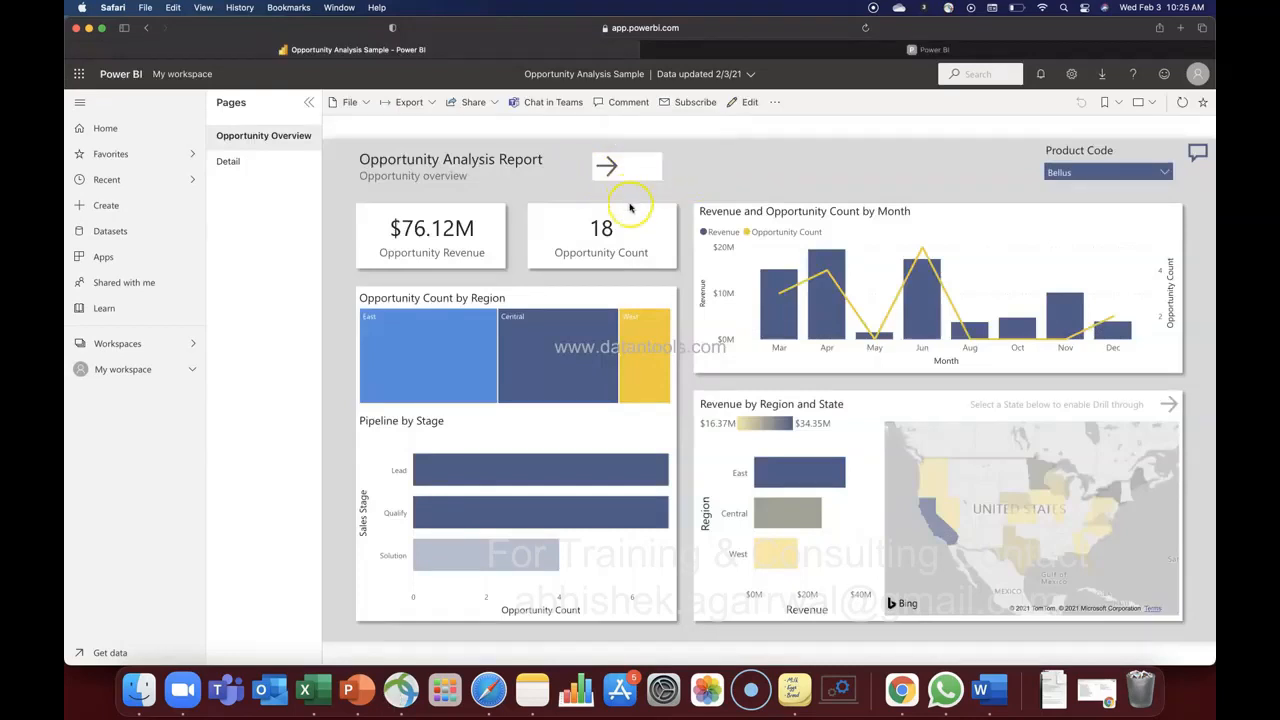
Test the arrow buttons in reading view by moving back and forth between the Opportunity Overview and Detail pages
left_click(637, 172)
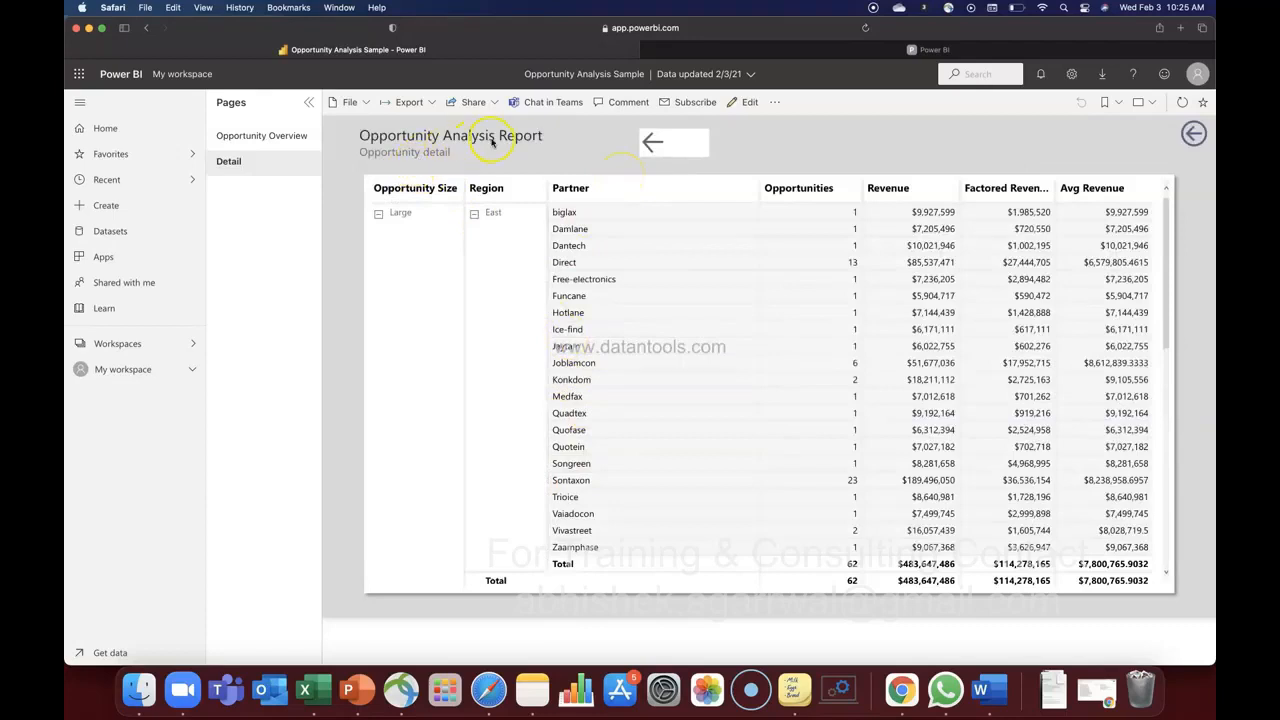
left_click(655, 144)
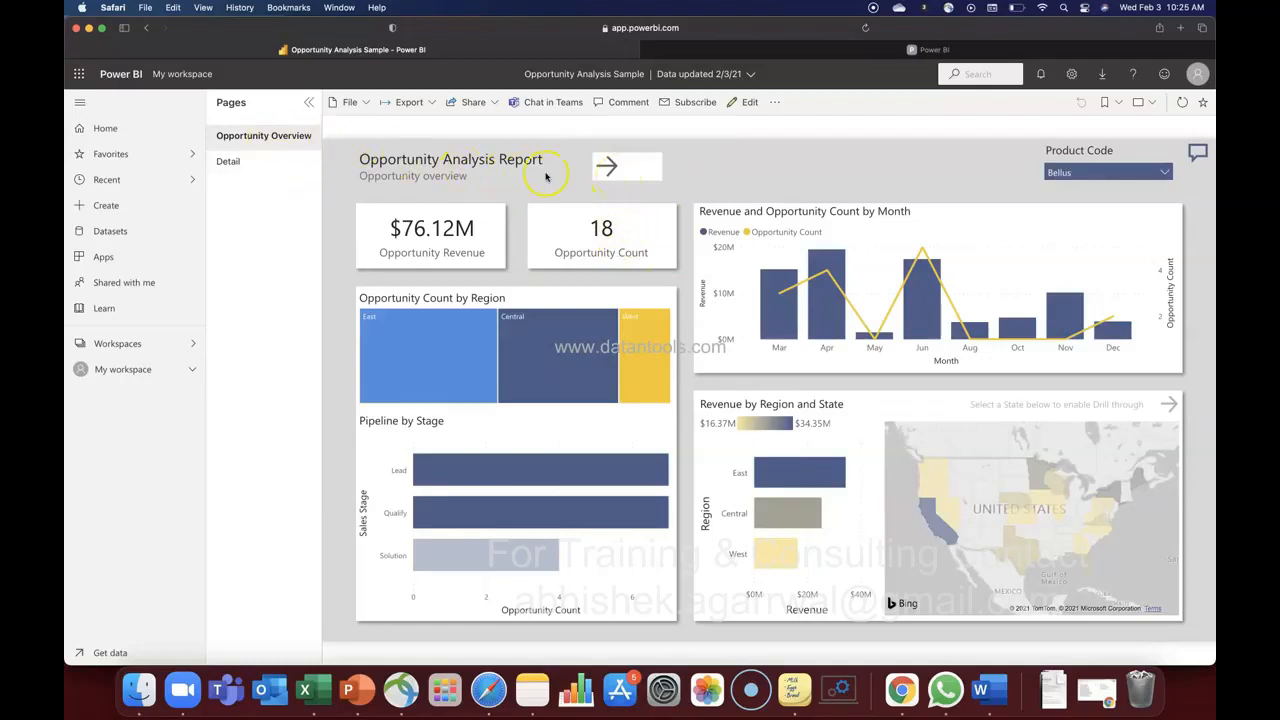
left_click(606, 170)
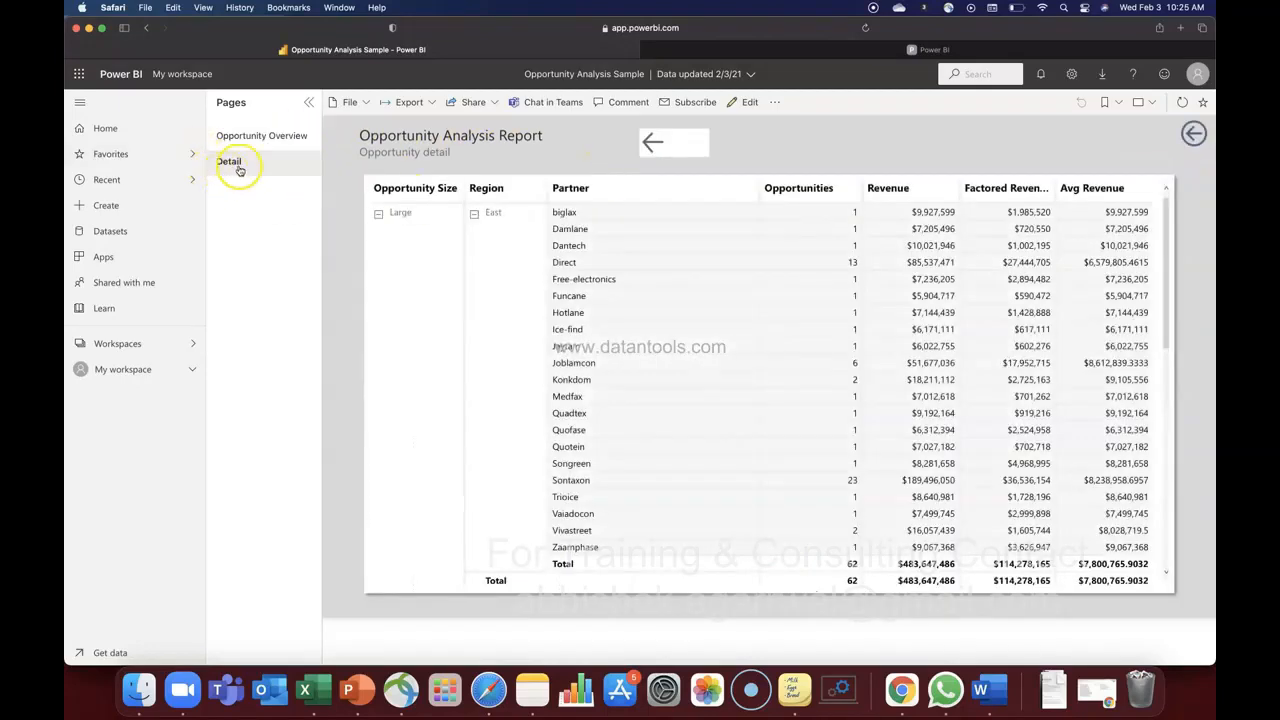
Reopen the report for editing and add a new blank page after the Tooltip page
left_click(745, 104)
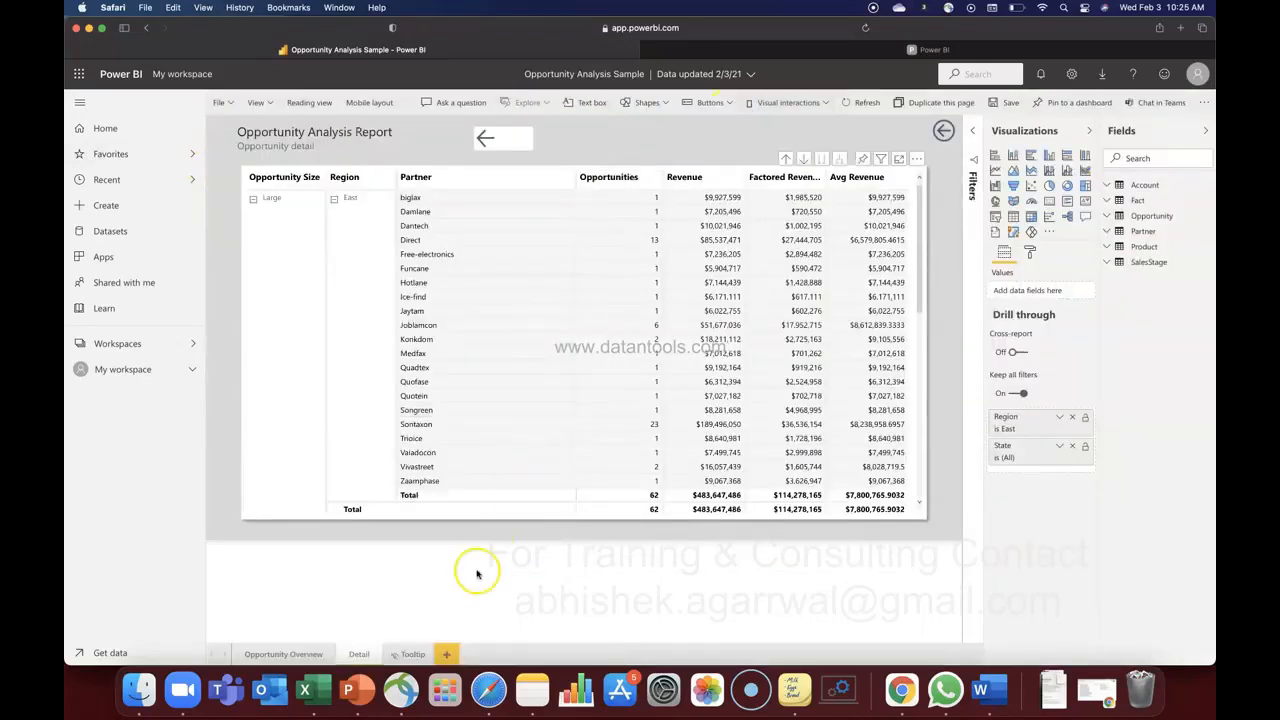
left_click(410, 655)
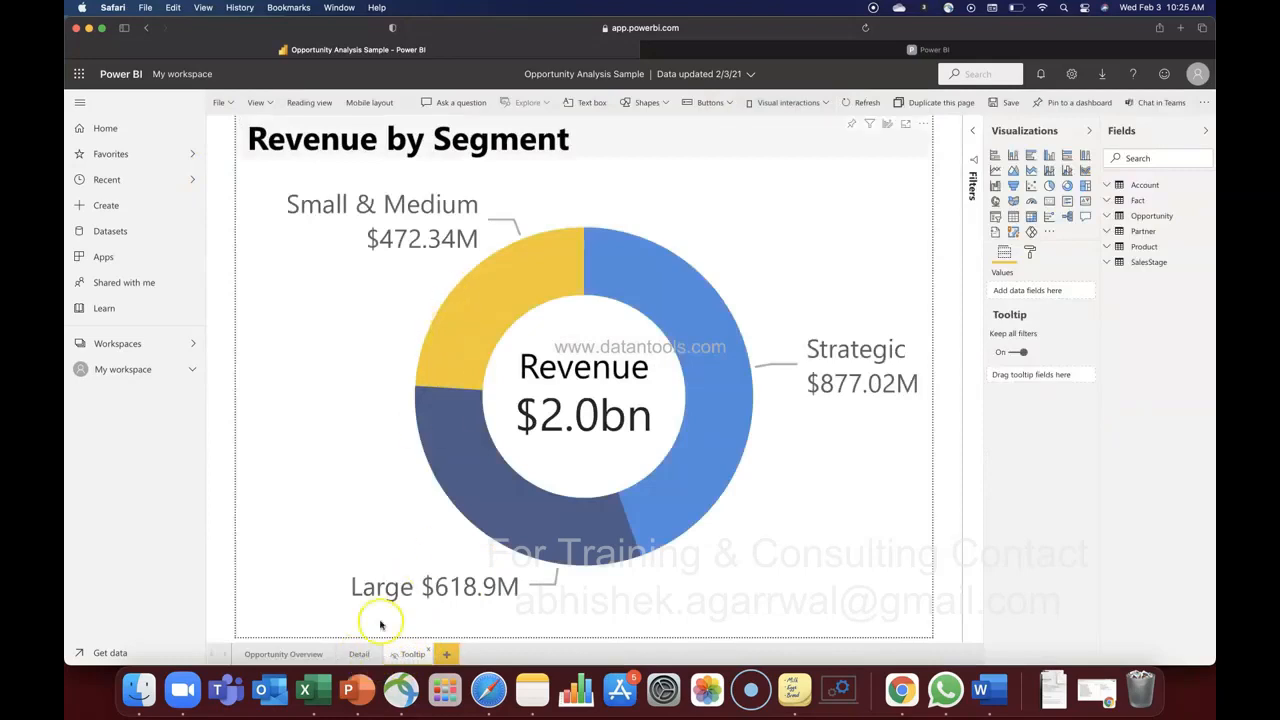
left_click(445, 653)
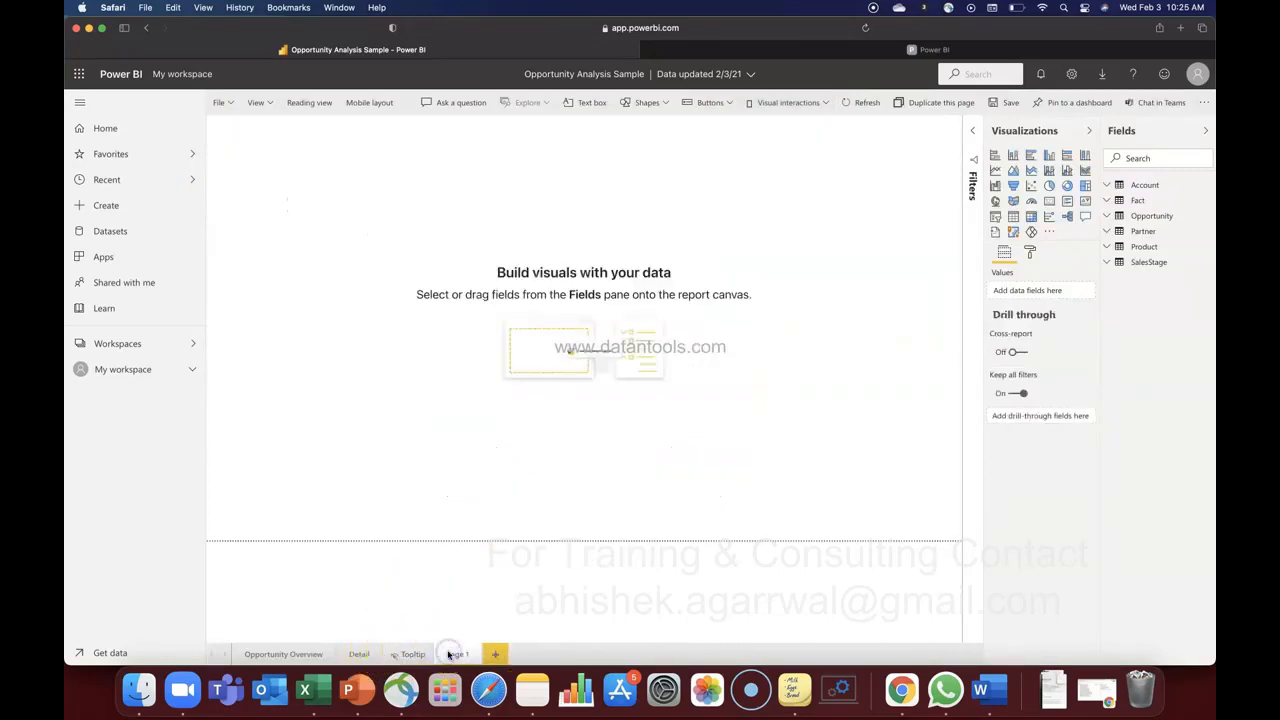
Build a stacked bar chart on the new page with Region on the axis and Opportunity Days as values
left_click(995, 157)
left_click(1113, 188)
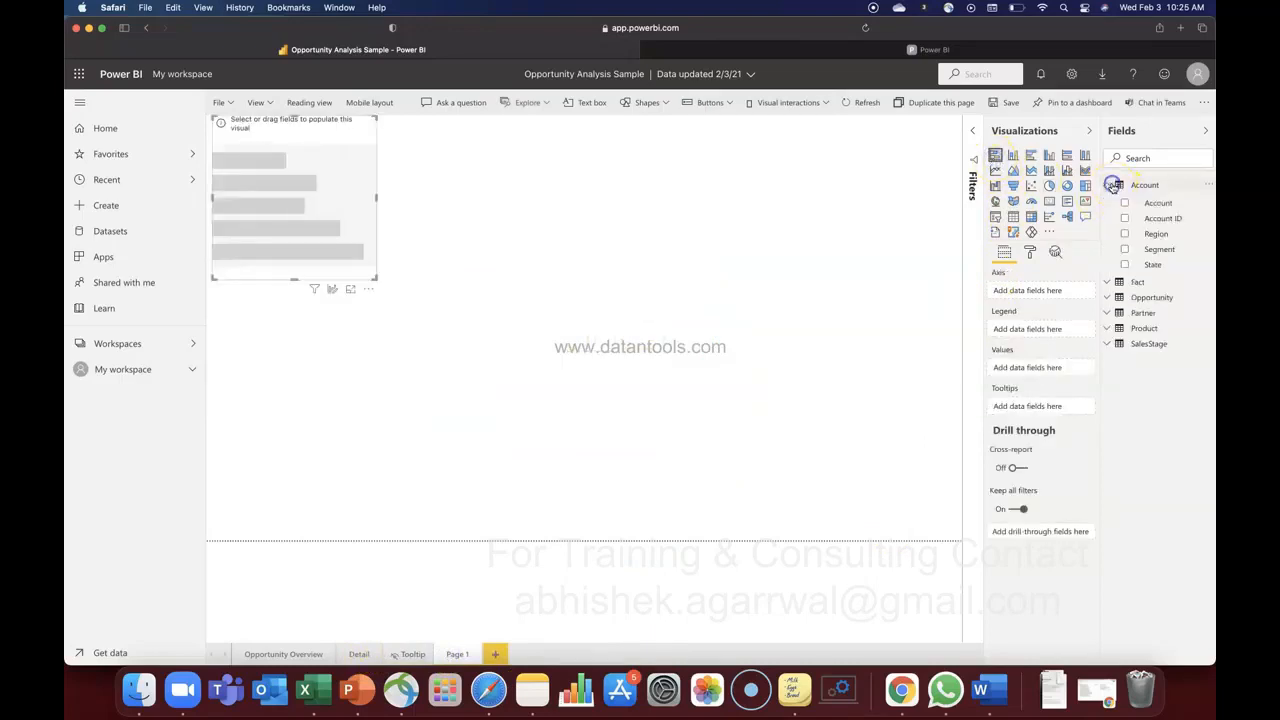
left_click(1126, 234)
left_click(1110, 282)
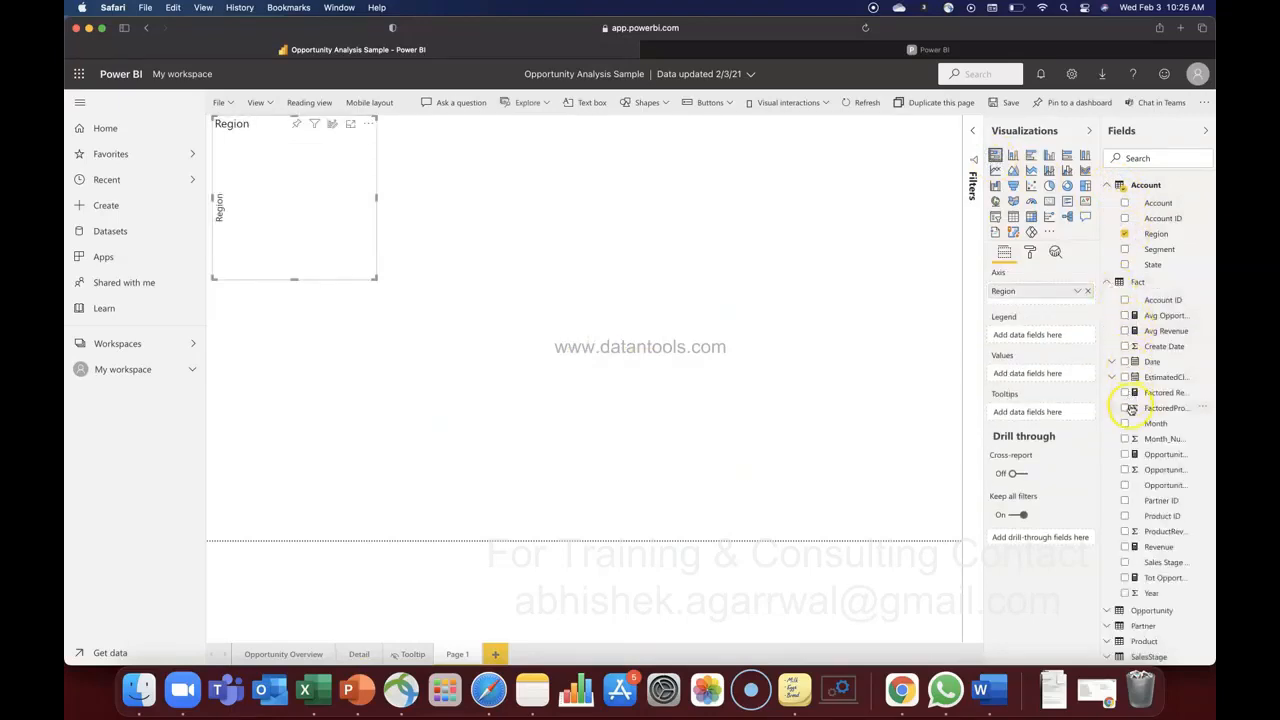
left_click(1125, 471)
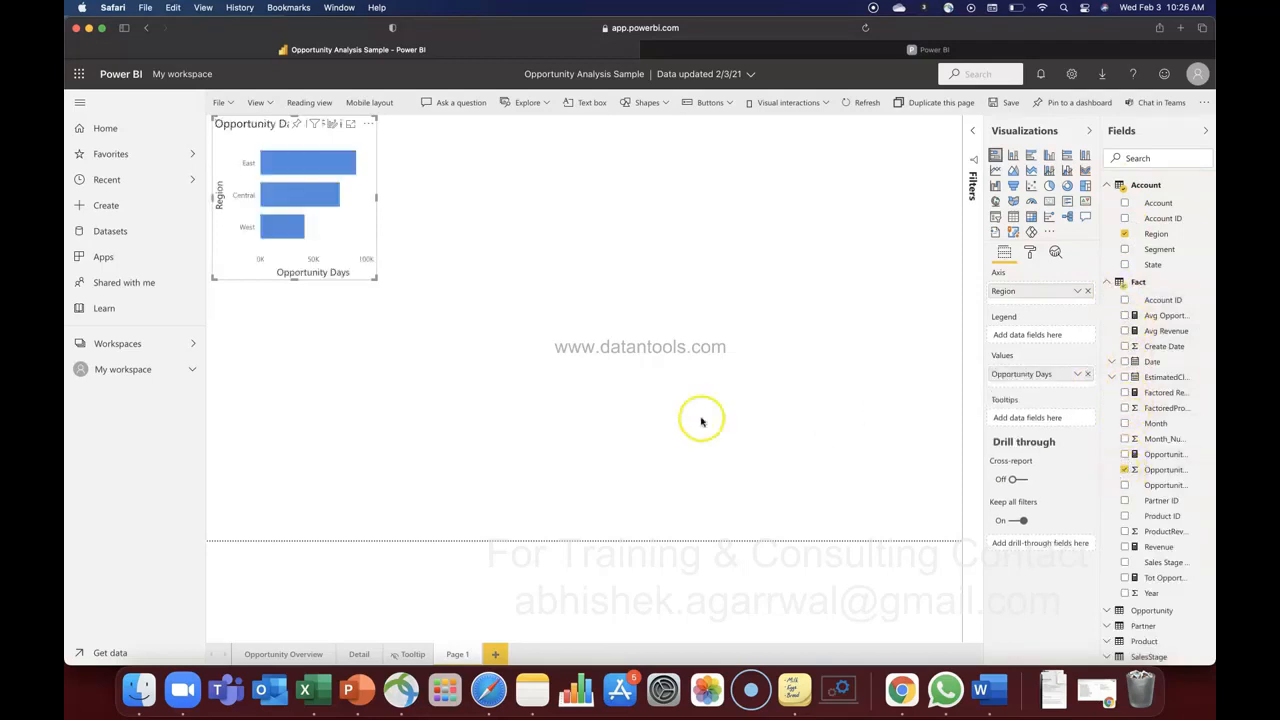
Insert a Right arrow button on the Detail page and place it beside the existing left arrow button
left_click(360, 654)
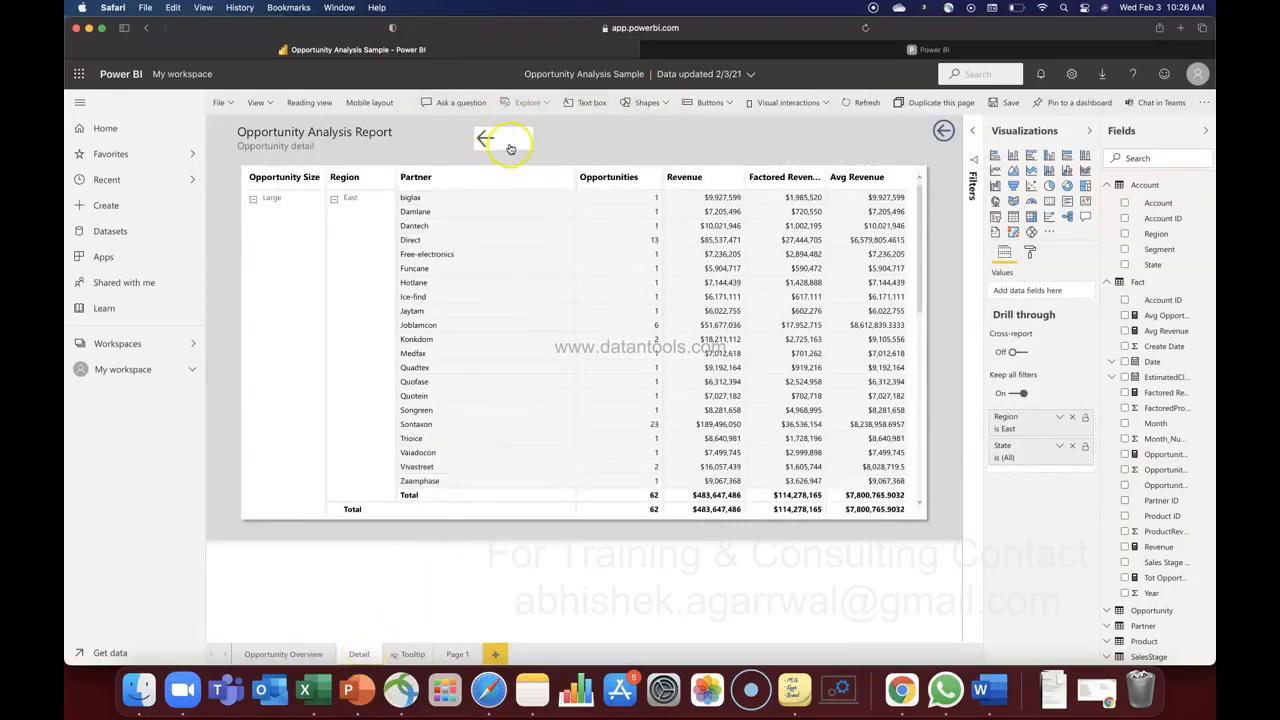
left_click(700, 102)
left_click(727, 150)
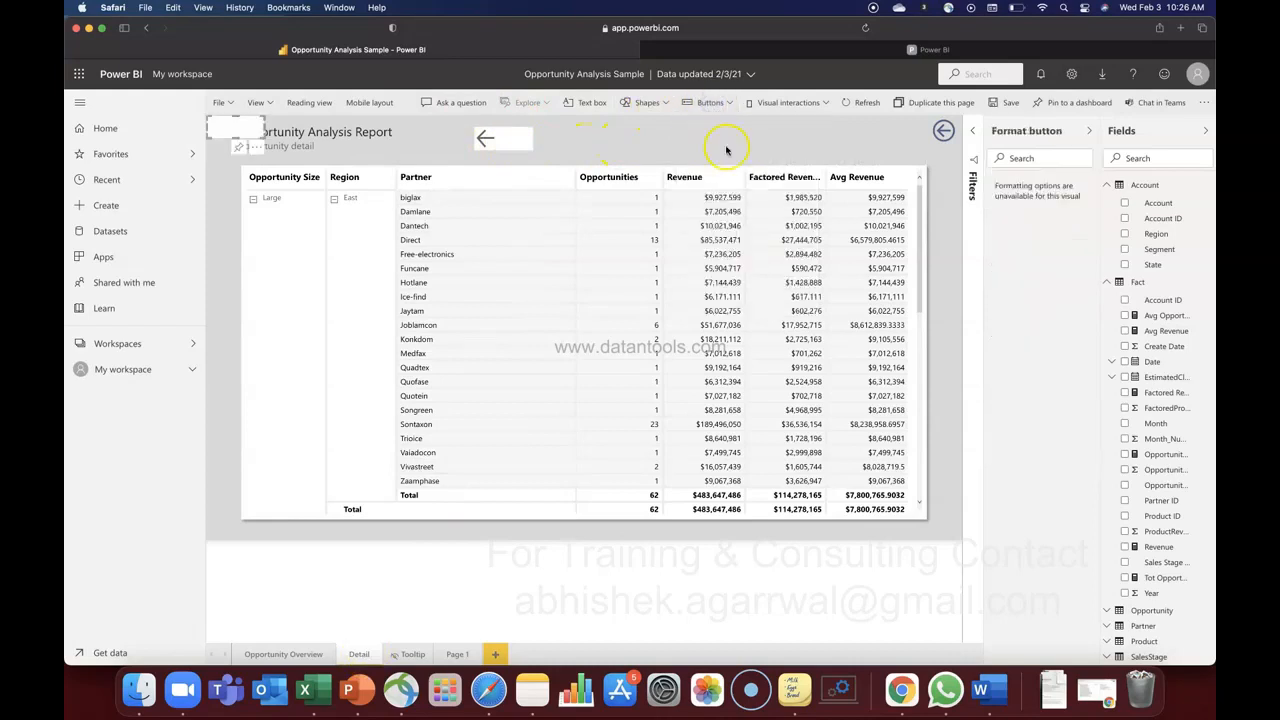
left_click_drag(240, 122, 605, 143)
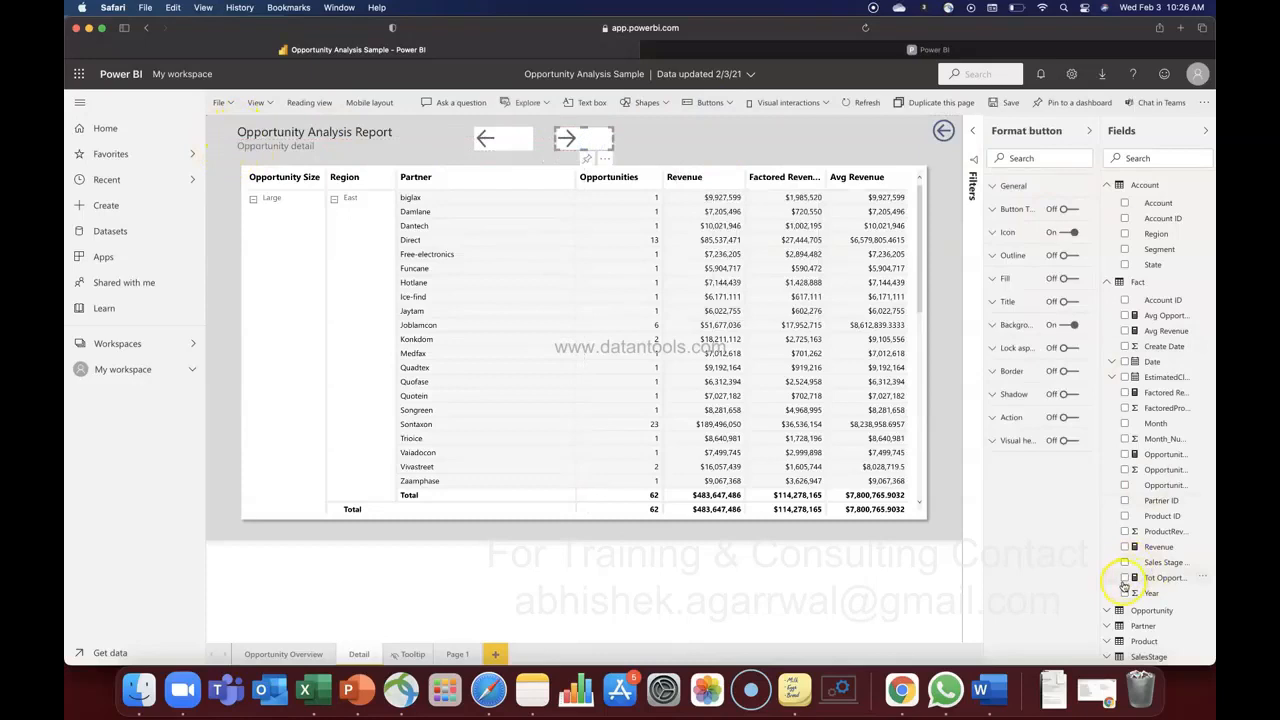
Turn on the action of the Detail page's right arrow button and deselect the button
left_click(998, 417)
left_click(1068, 418)
left_click(996, 417)
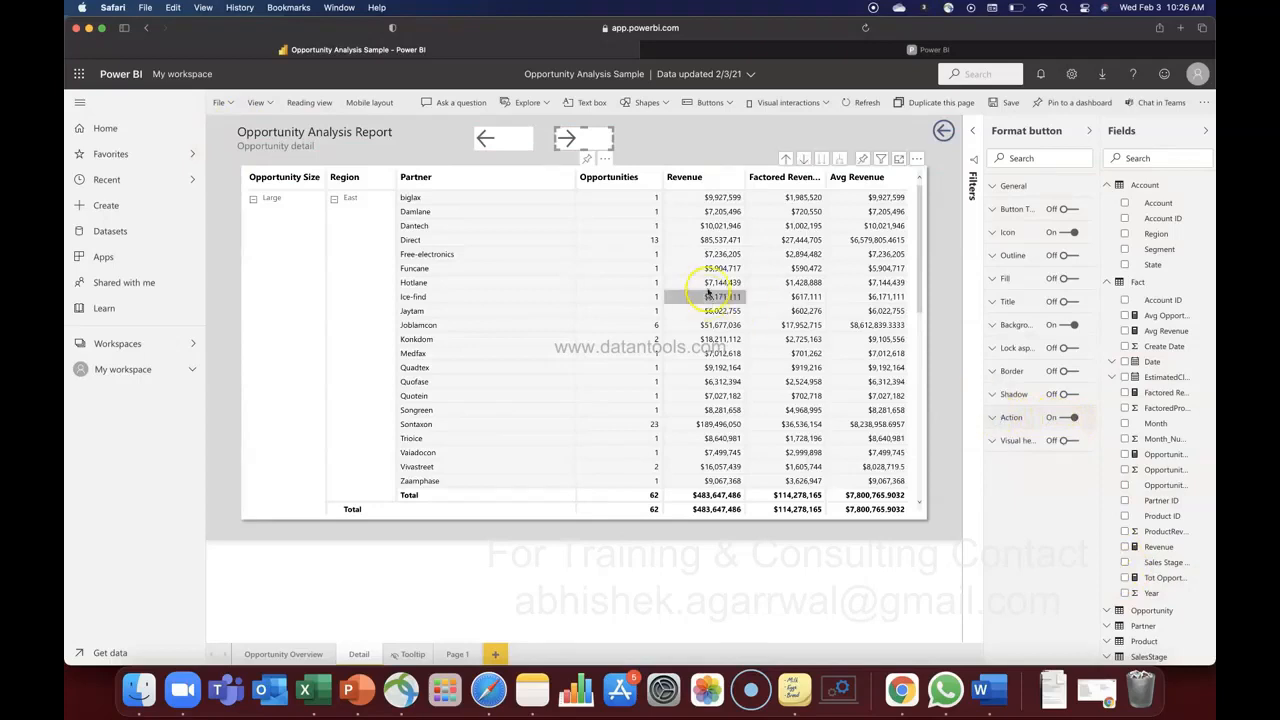
left_click(711, 135)
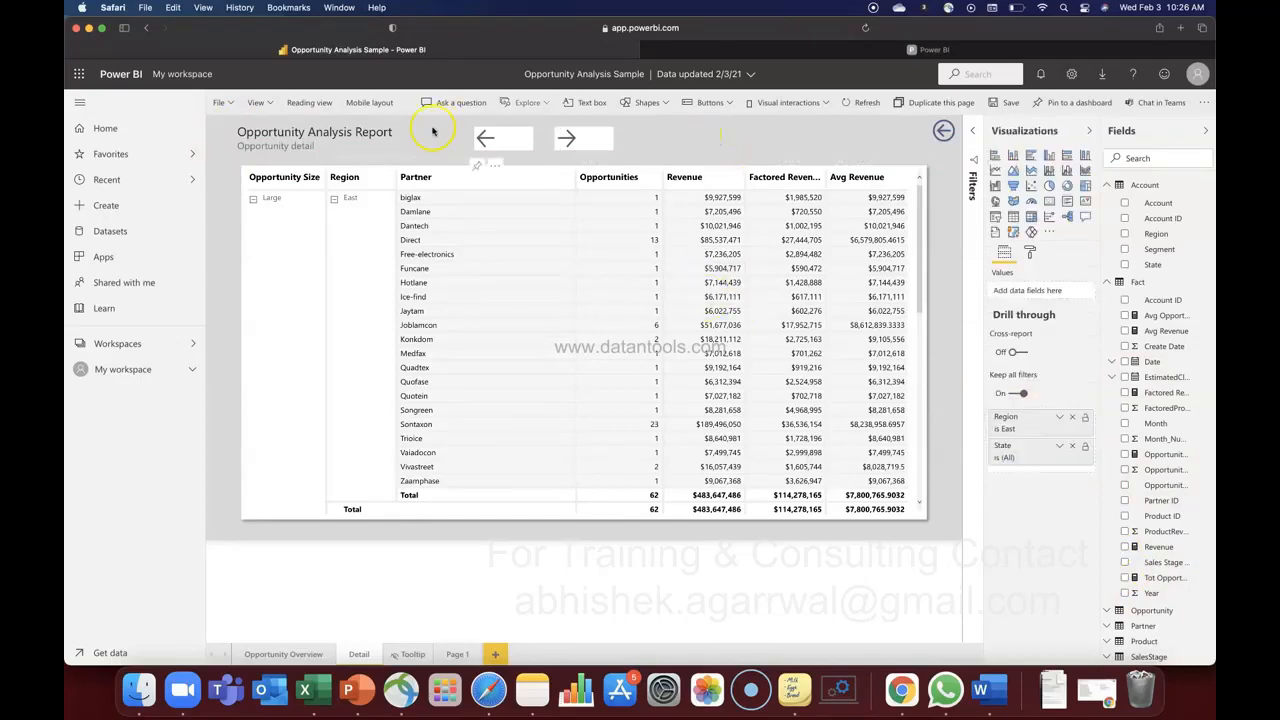
Save the report while switching to reading view, and test the Detail page's right arrow button to reach Page 1
left_click(318, 104)
left_click(694, 400)
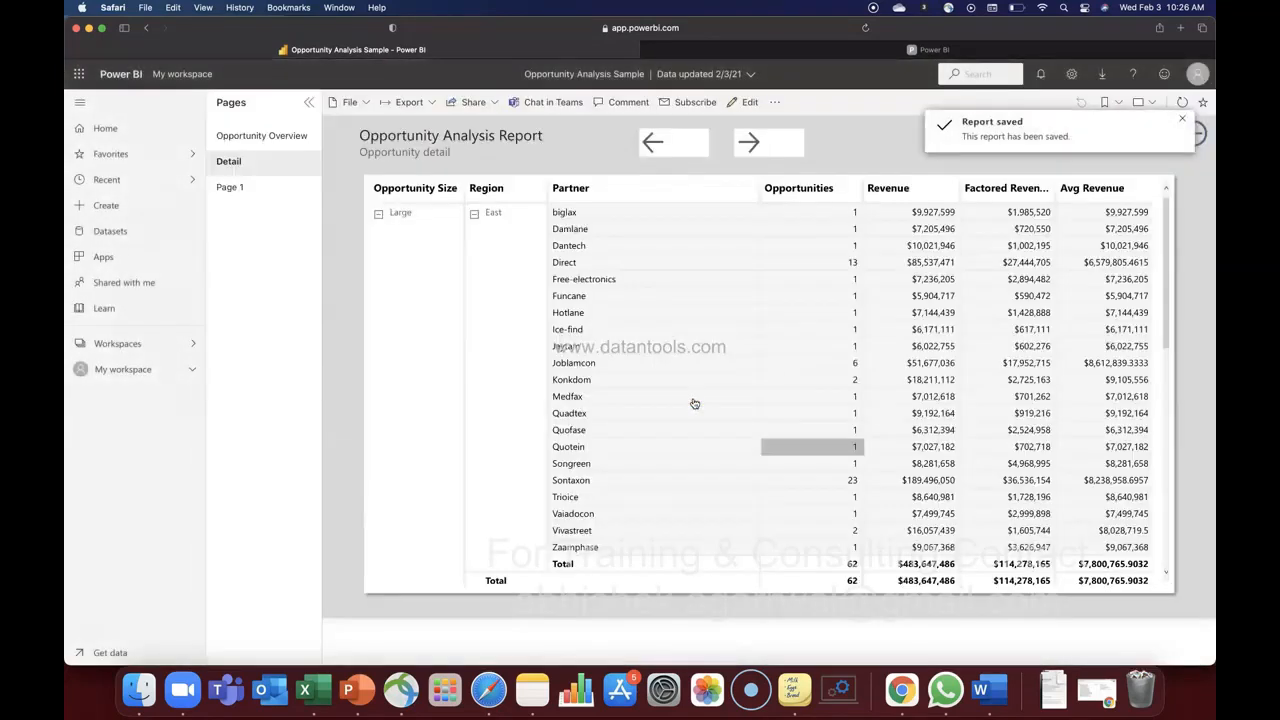
left_click(1181, 119)
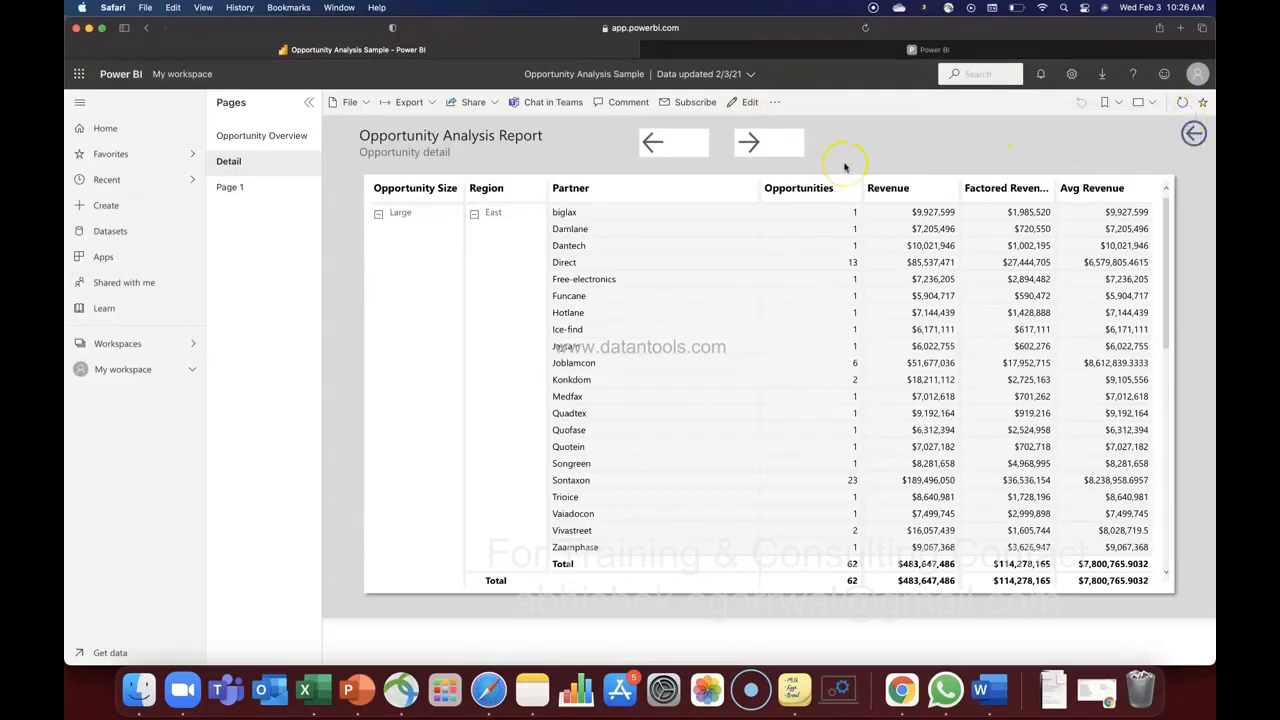
left_click(752, 142)
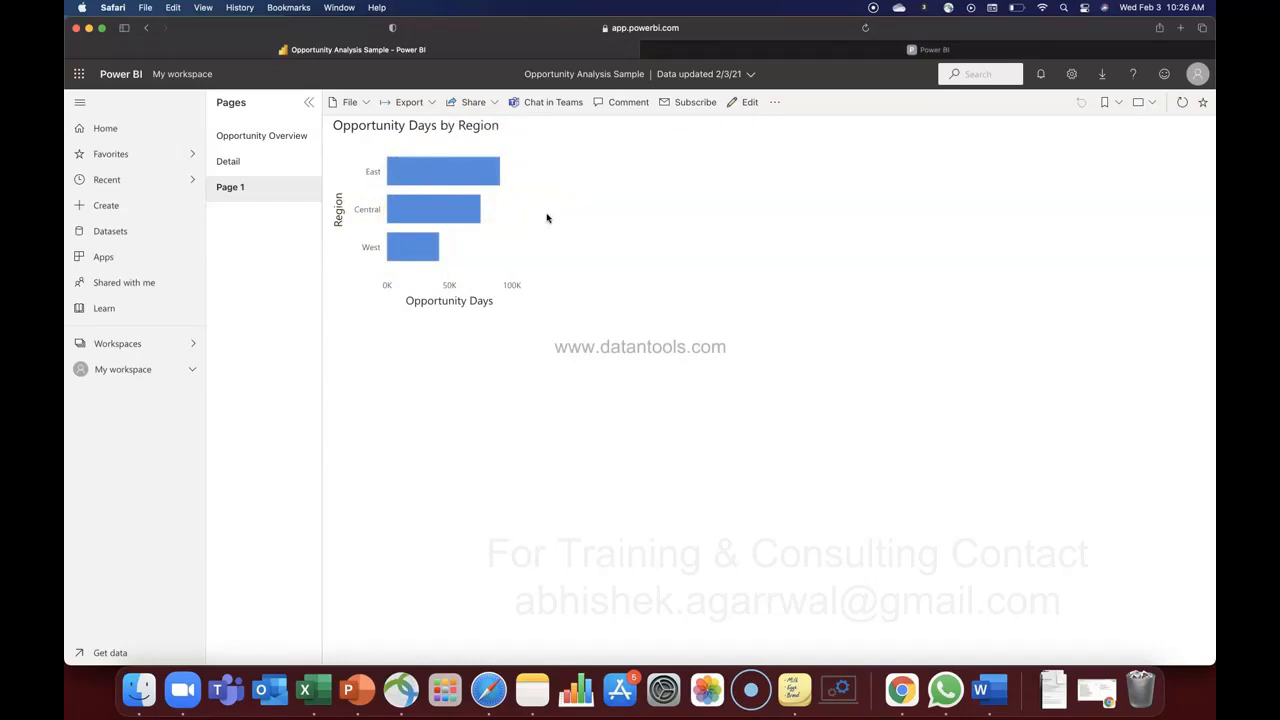
Return to editing and add the button text "Next Page" to the right arrow button on the Opportunity Overview page
left_click(747, 102)
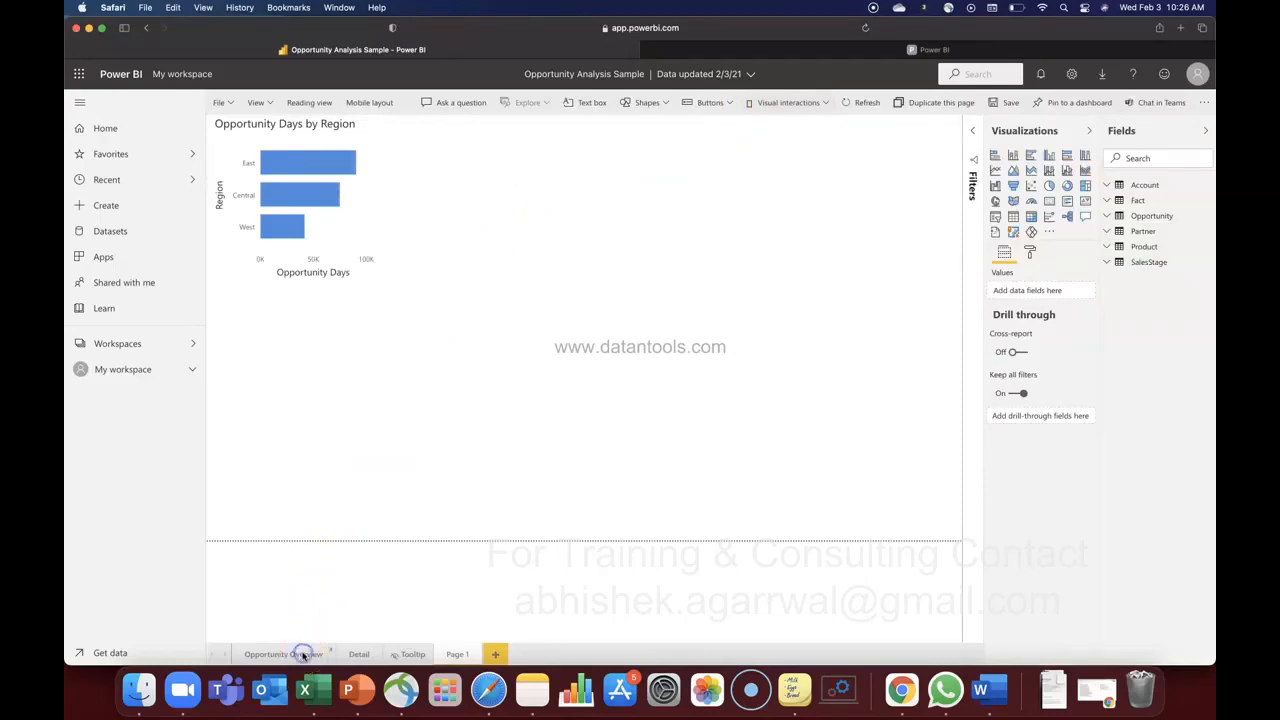
left_click(300, 654)
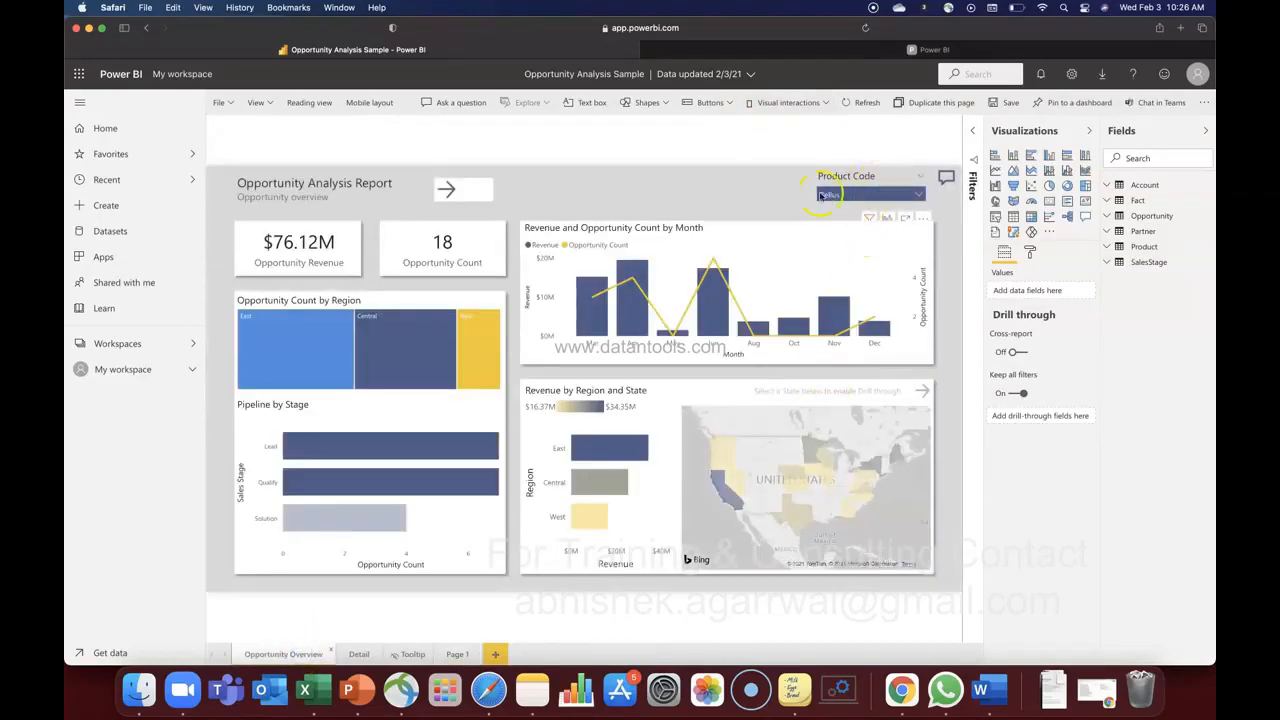
left_click(465, 192)
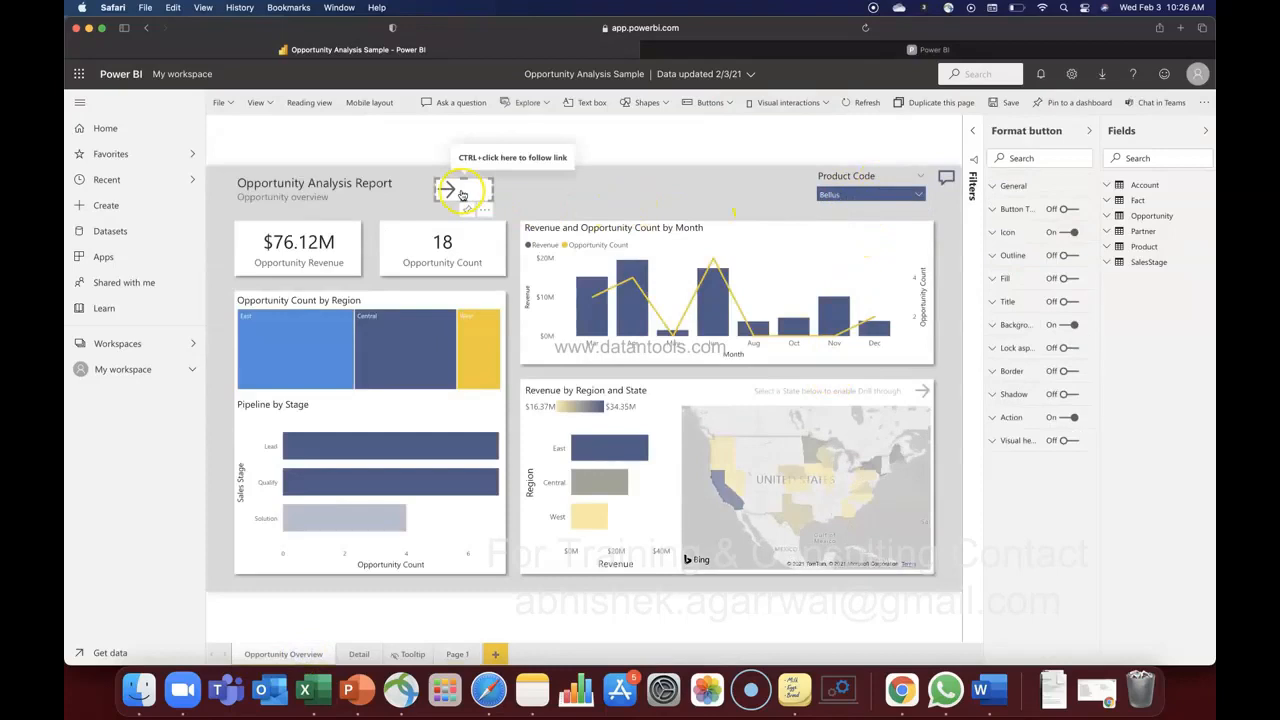
left_click(1003, 209)
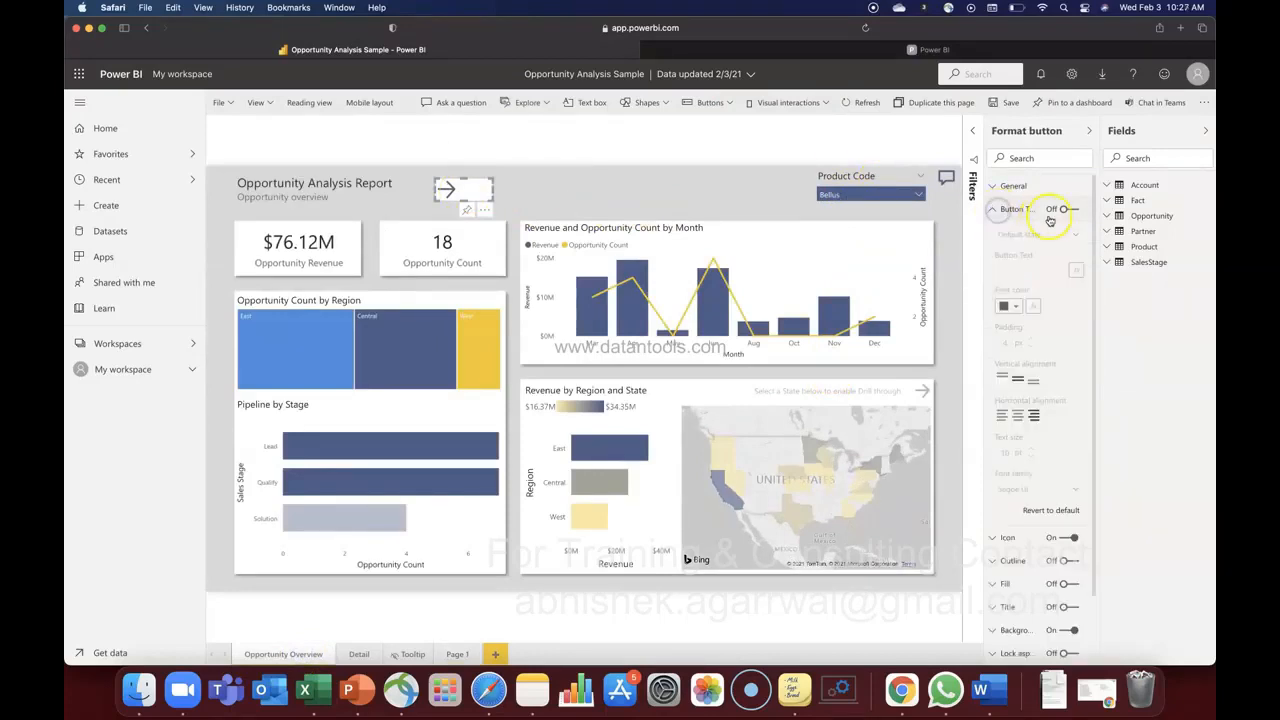
left_click(1068, 210)
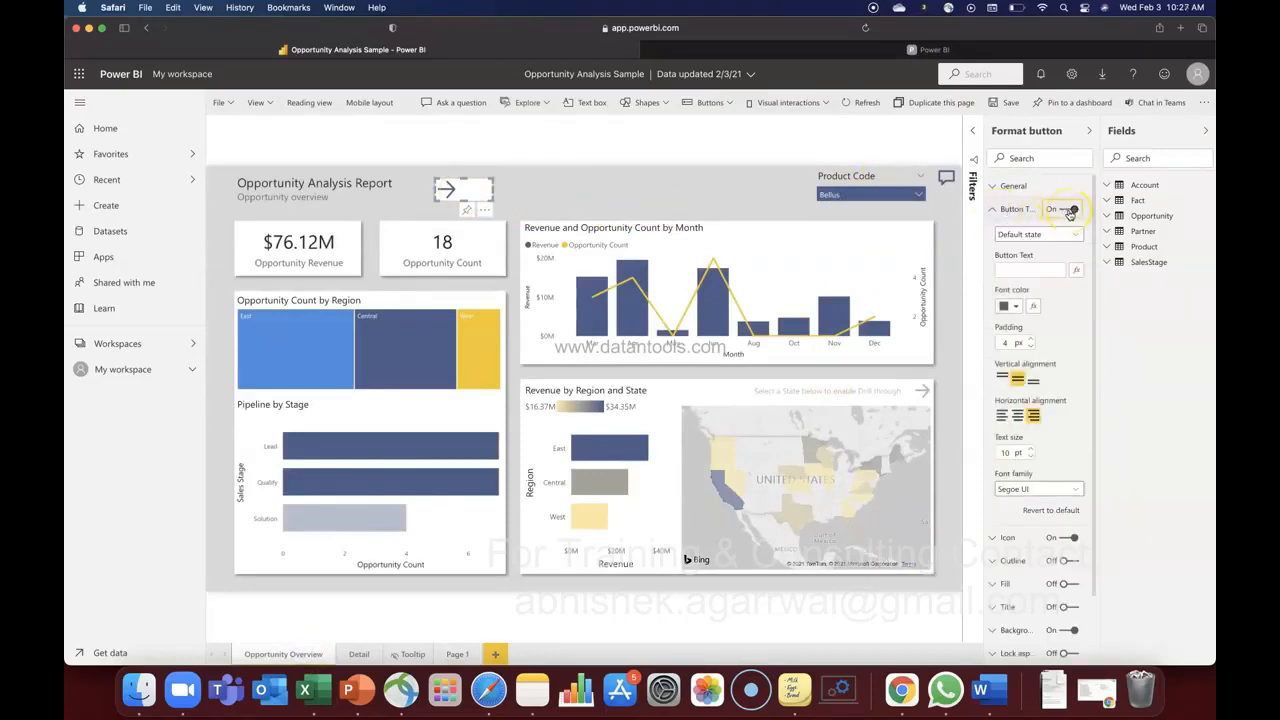
left_click(1042, 265)
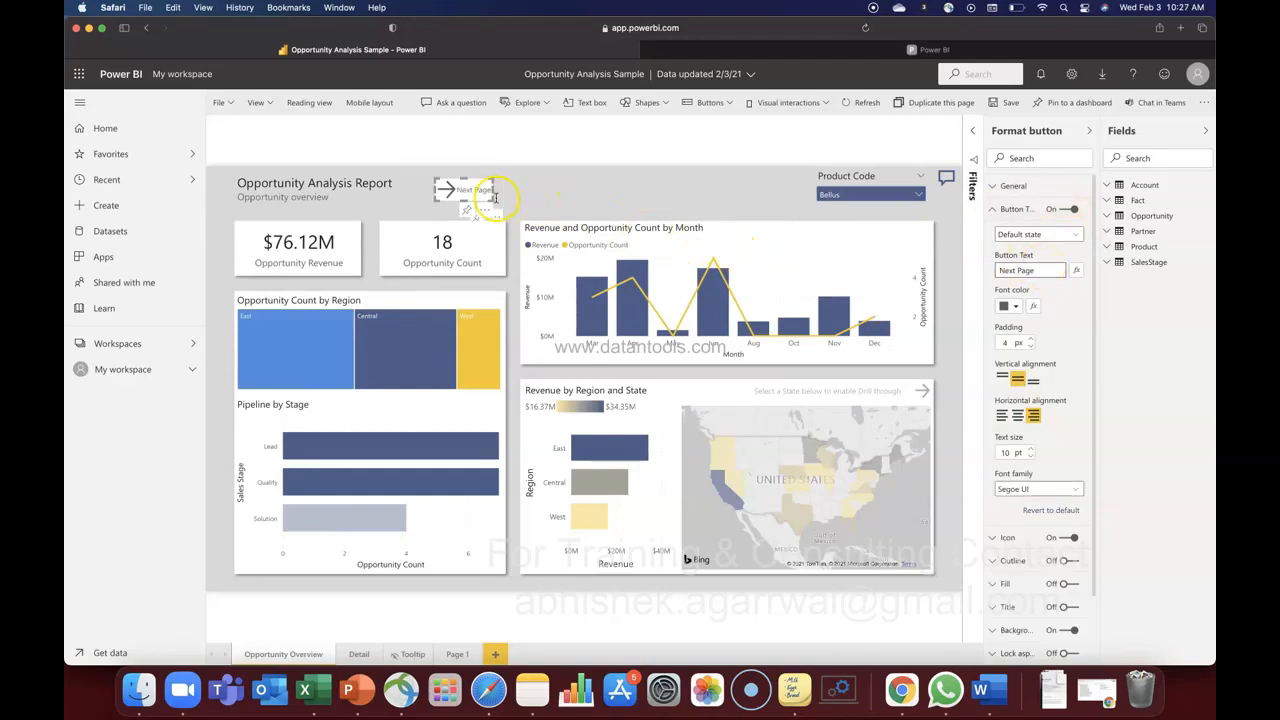
Widen the "Next Page" arrow button on the Opportunity Overview page and turn on its fill
left_click_drag(493, 191, 513, 190)
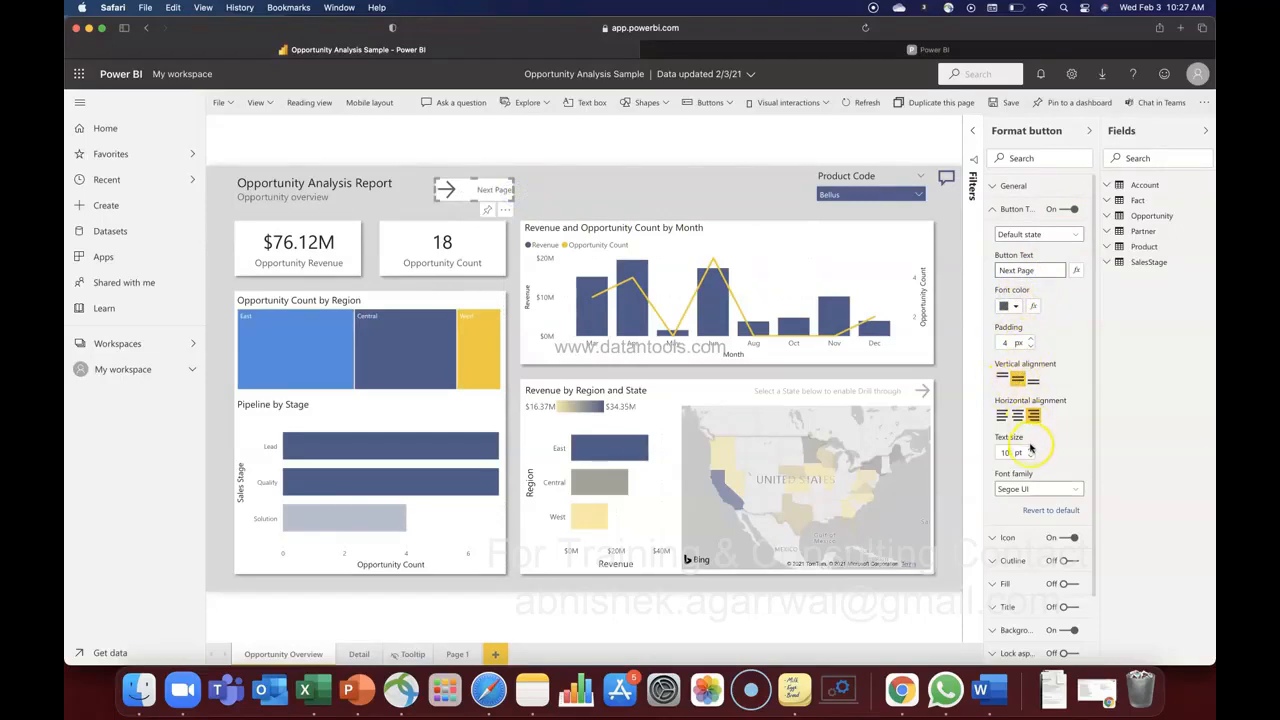
scroll(1024, 480, "down", 3)
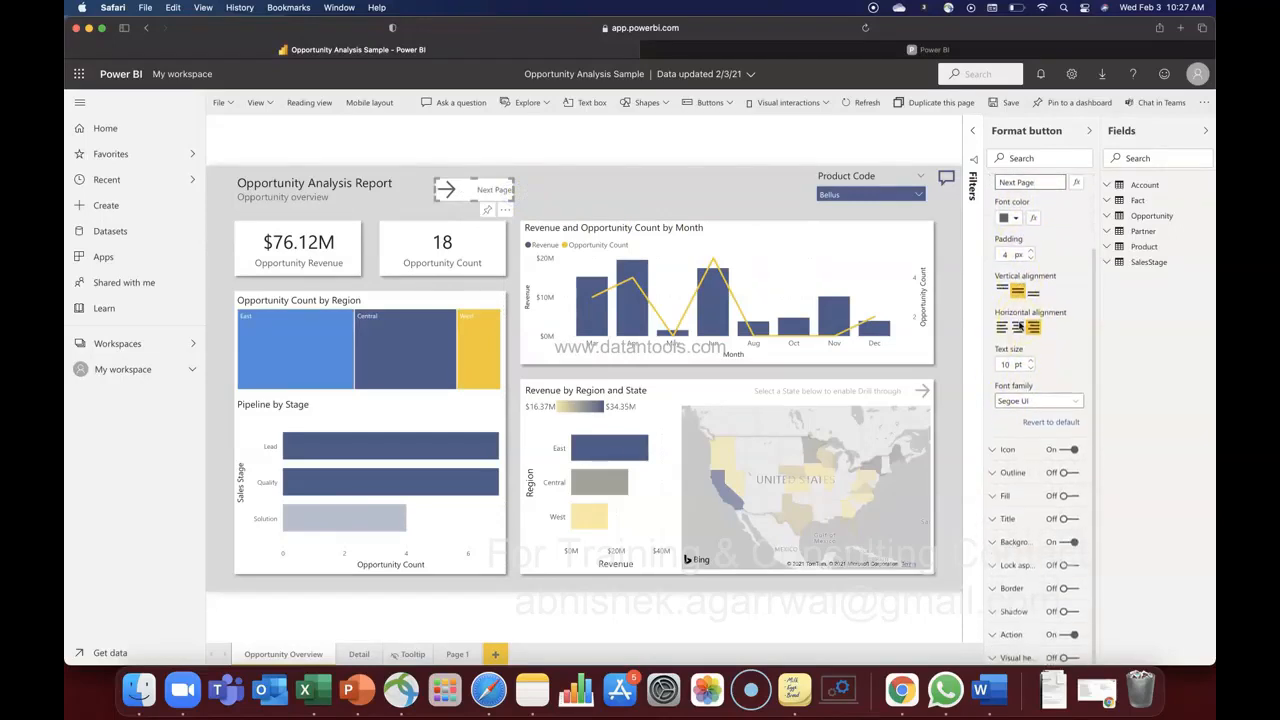
left_click(994, 497)
scroll(1025, 533, "down", 2)
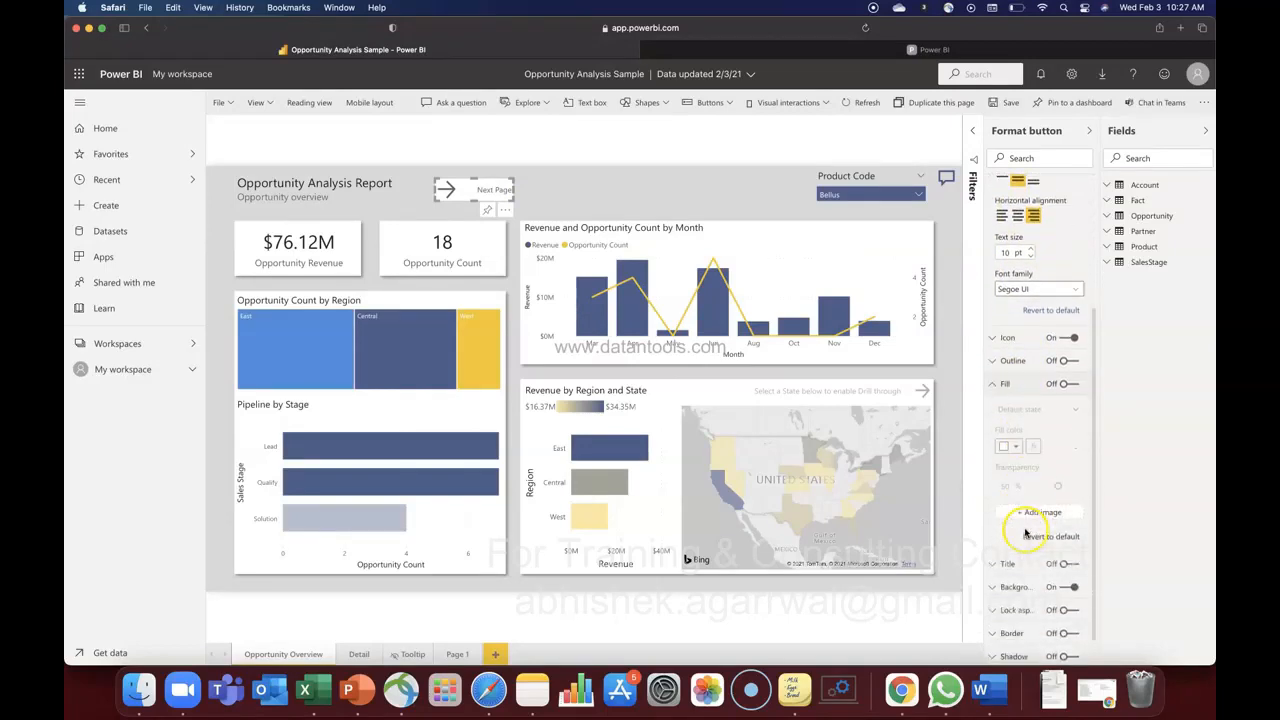
left_click(1073, 385)
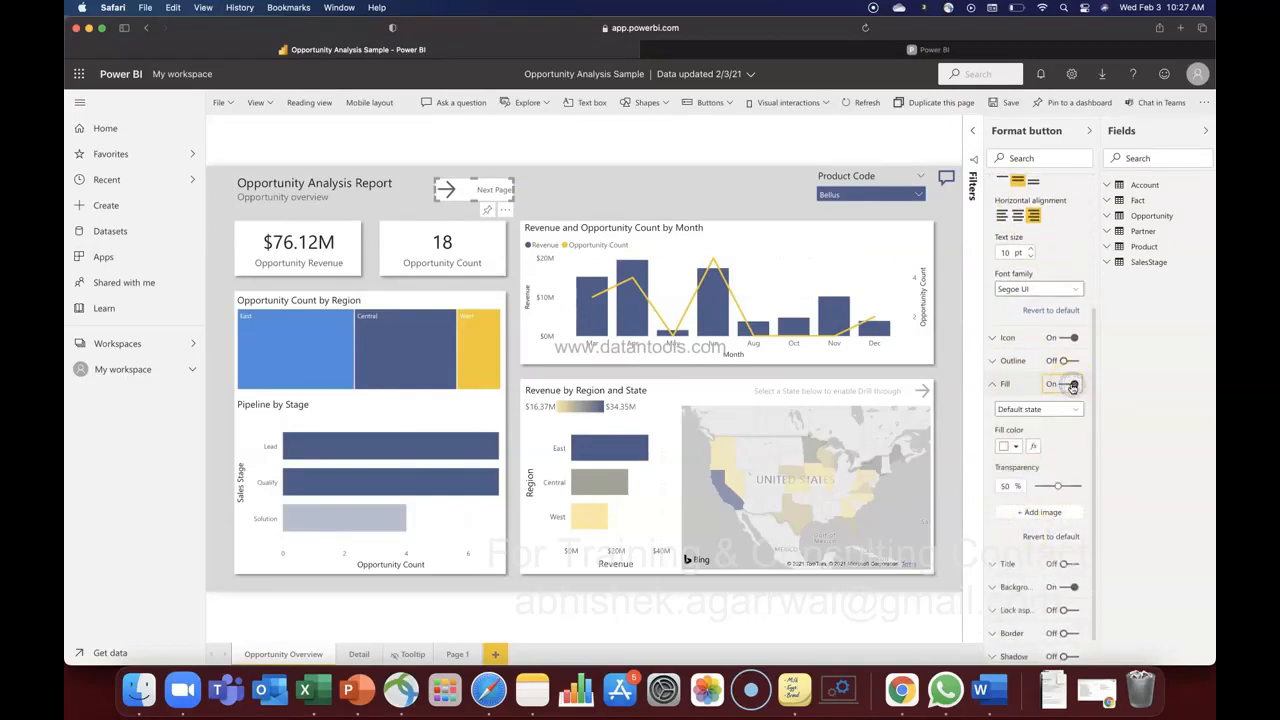
Try the lightest gray theme shade as the arrow button's fill color, set a darker gray shade instead, and deselect the button
left_click(1010, 446)
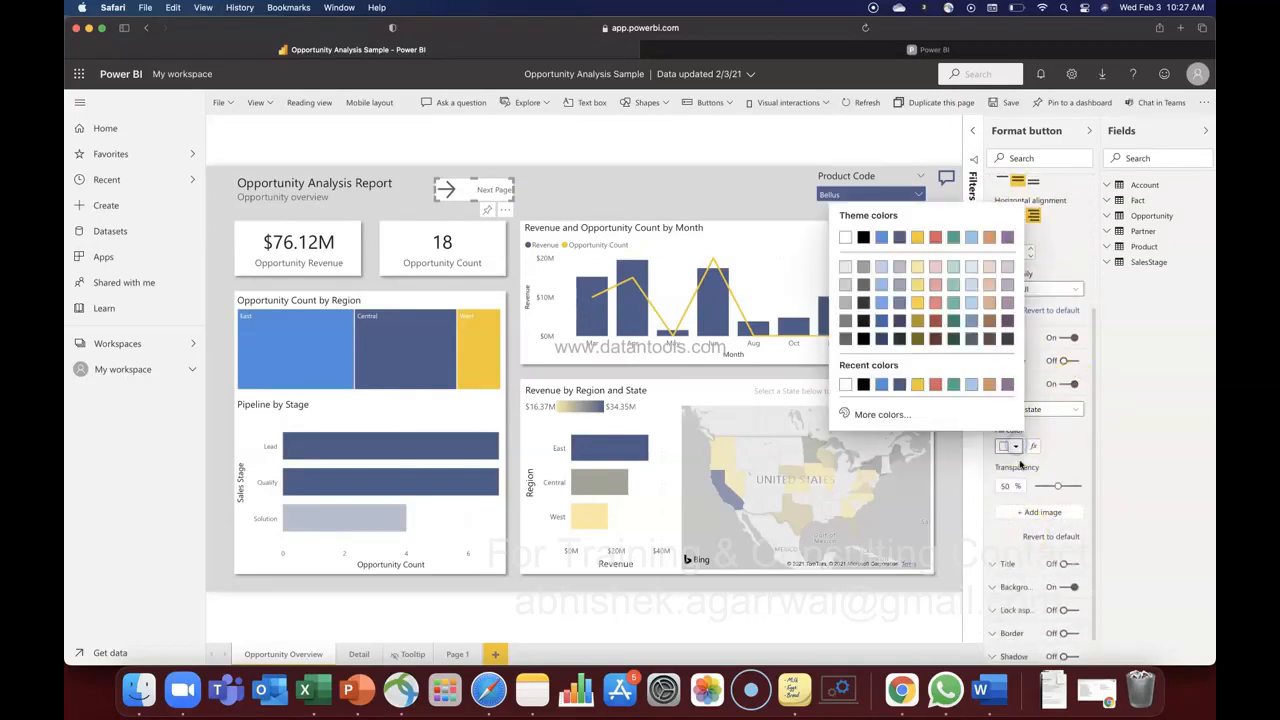
left_click(845, 268)
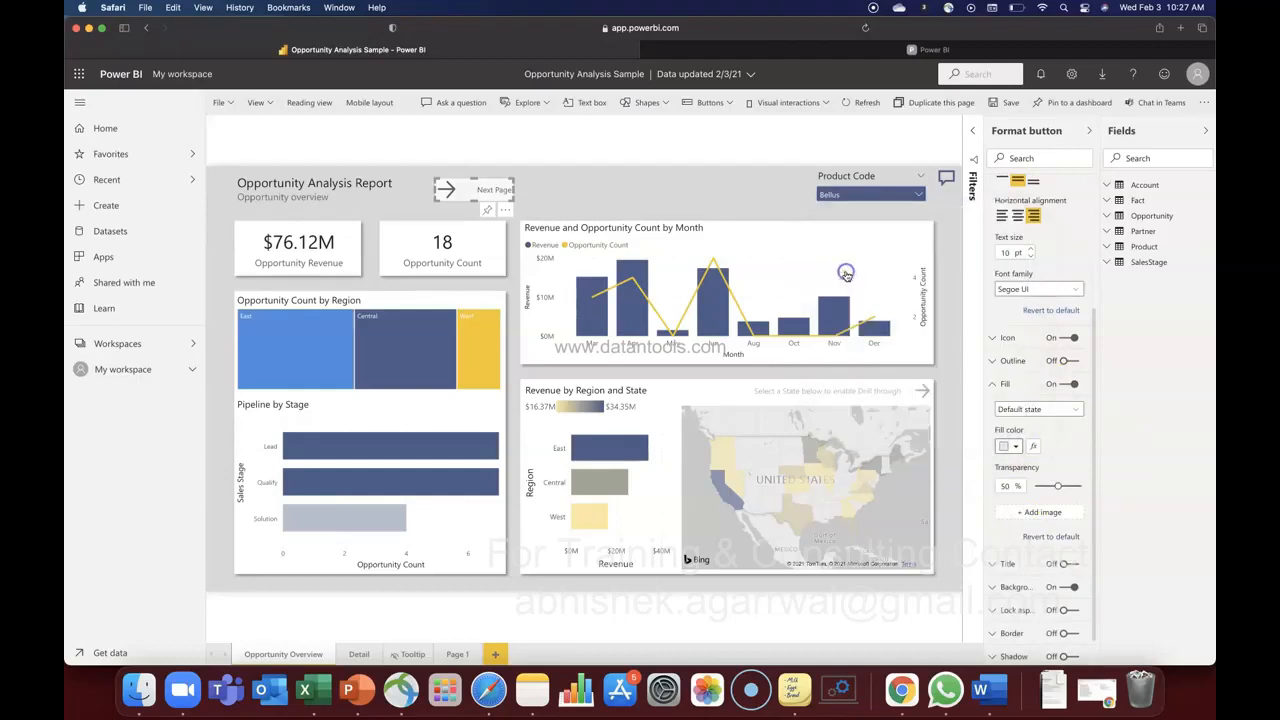
left_click(1019, 450)
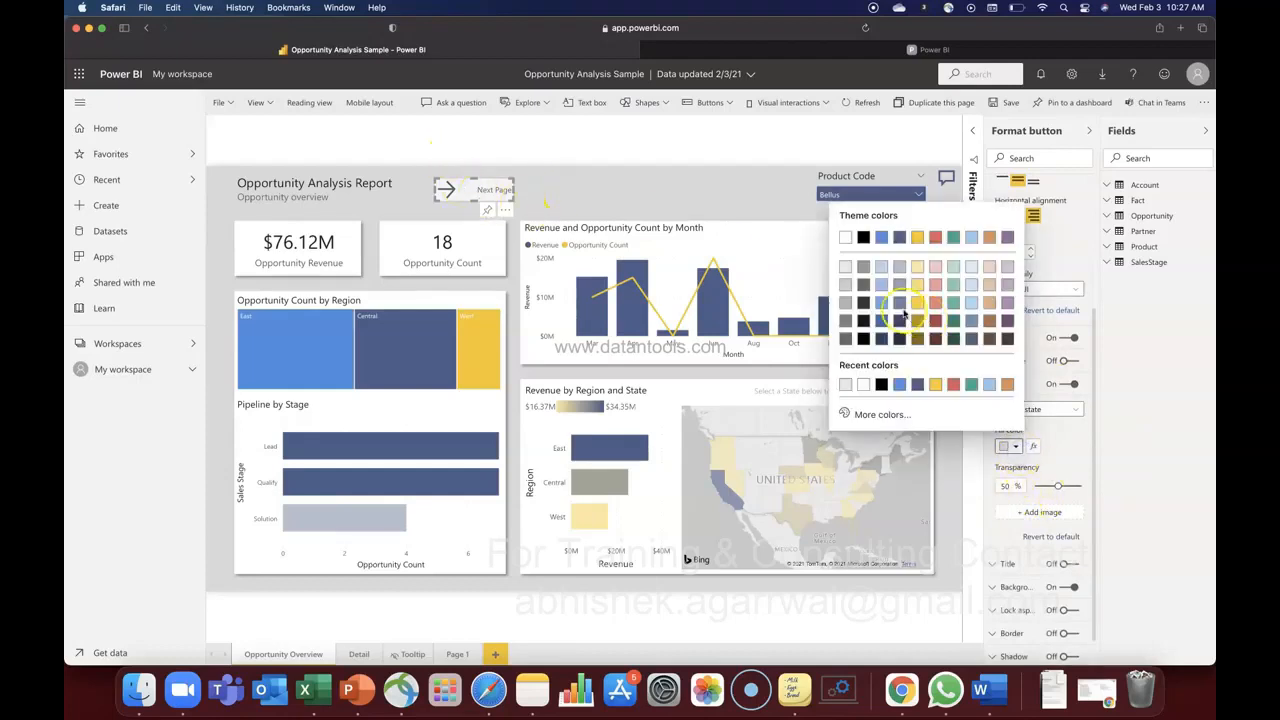
left_click(845, 305)
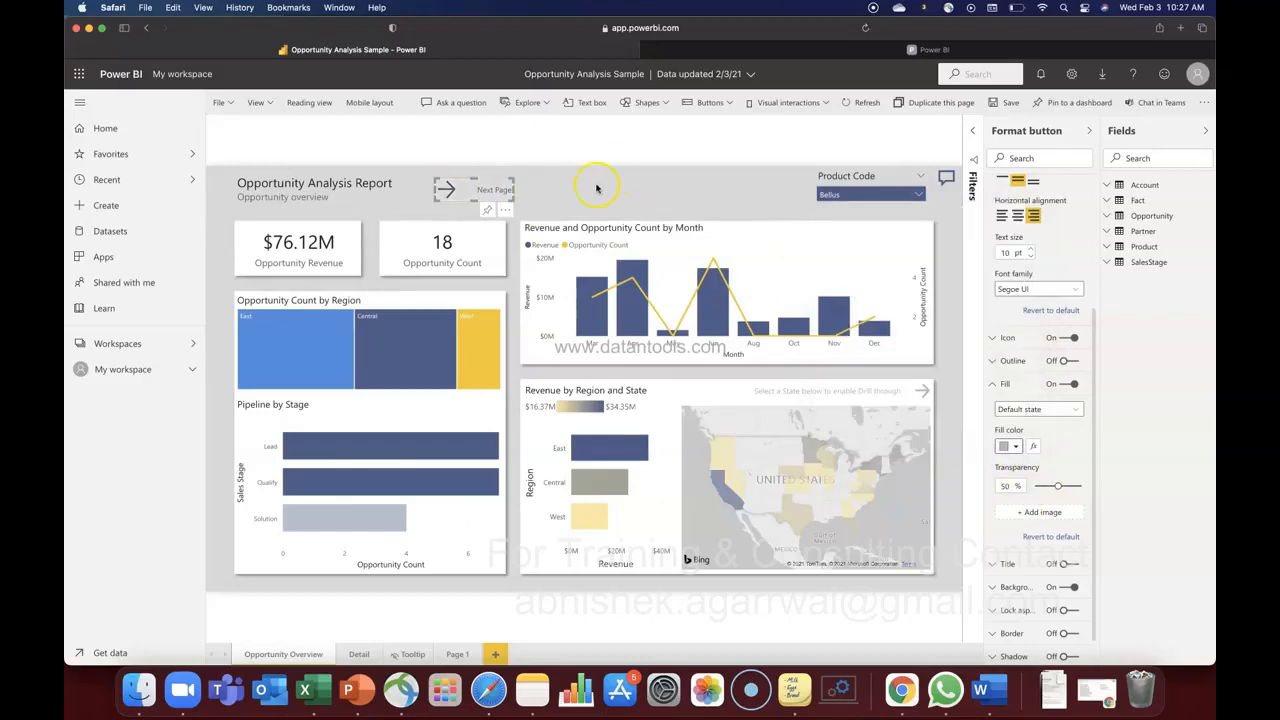
left_click(486, 190)
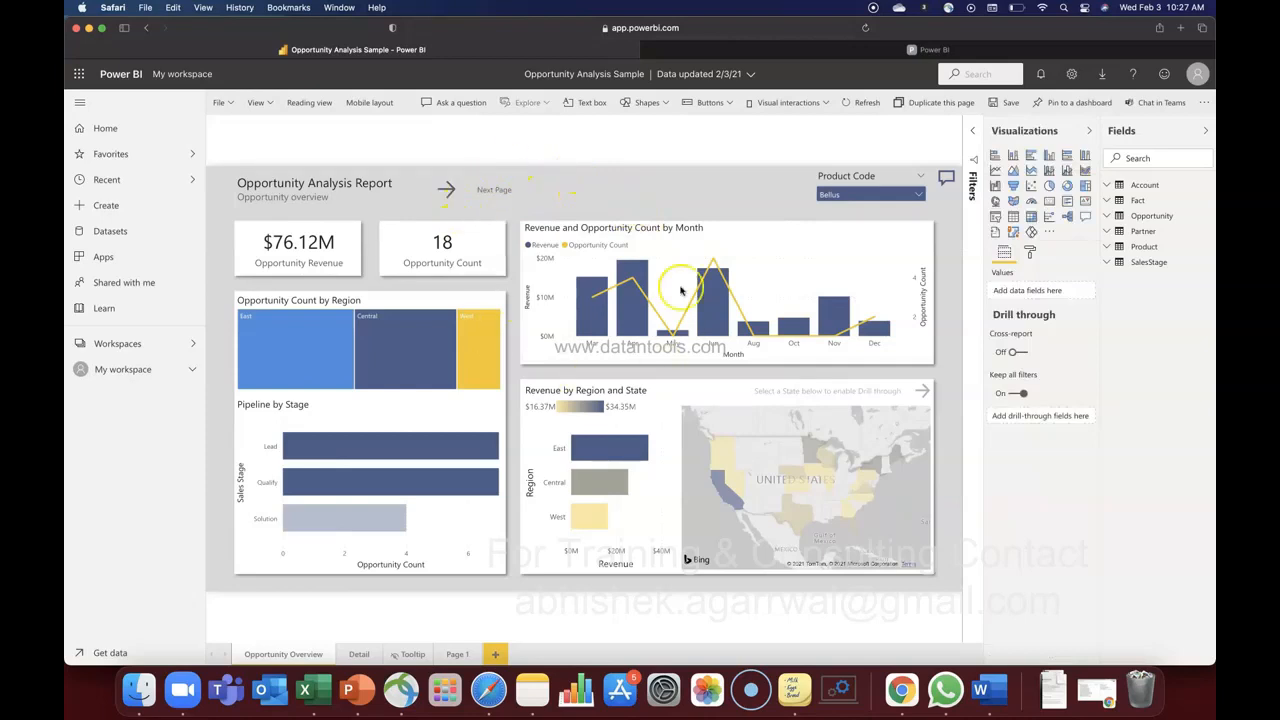
Review the "Next Page" button's title, button text and general formatting settings, including its position, size and alt text
left_click(493, 200)
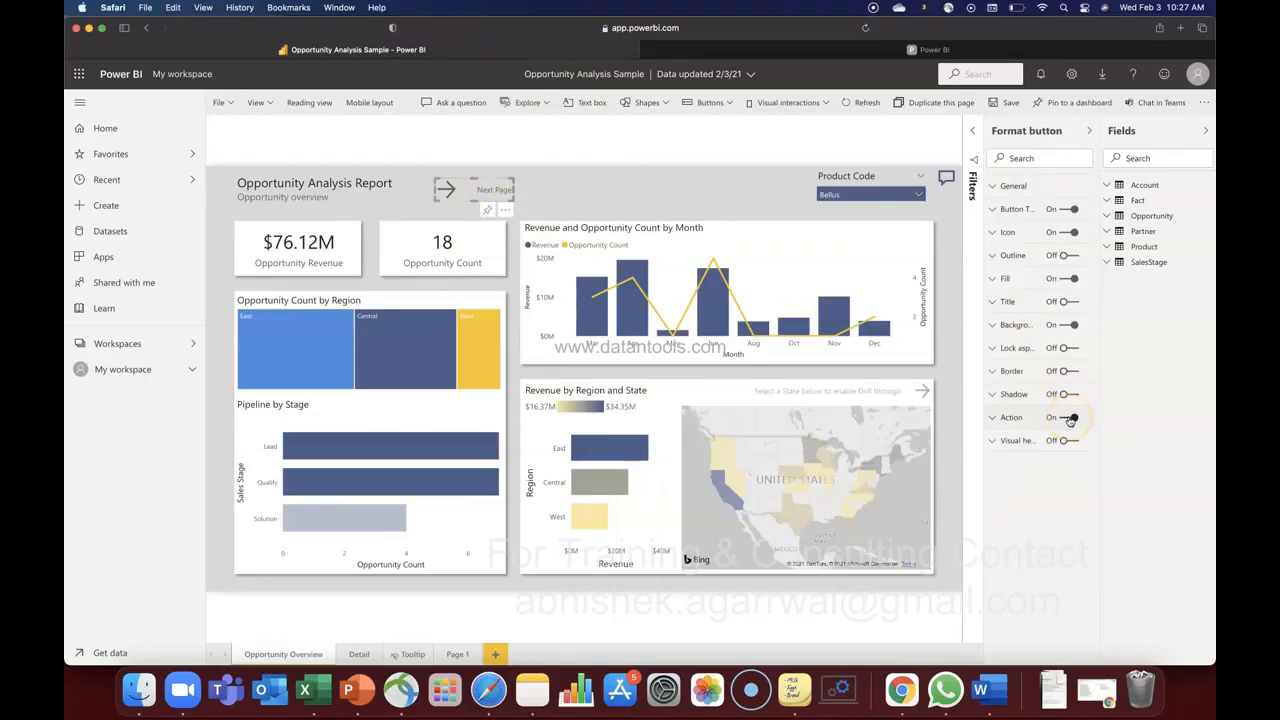
left_click(996, 302)
left_click(991, 301)
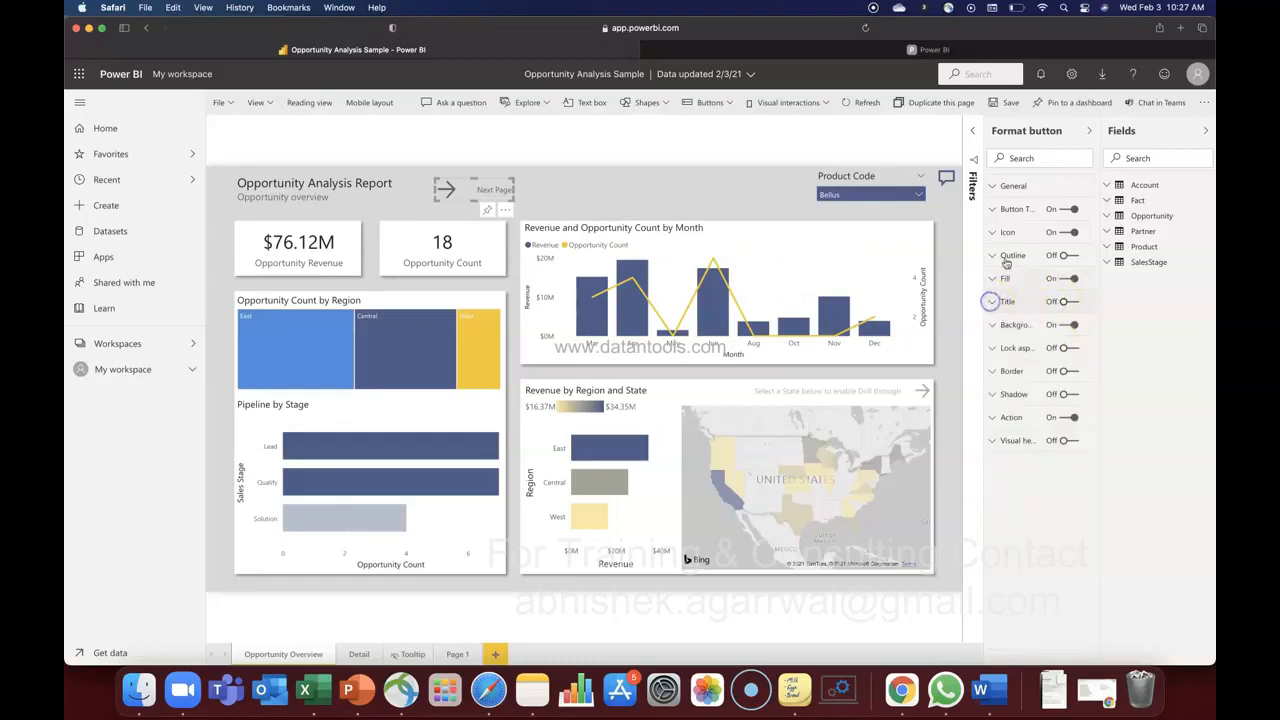
left_click(993, 208)
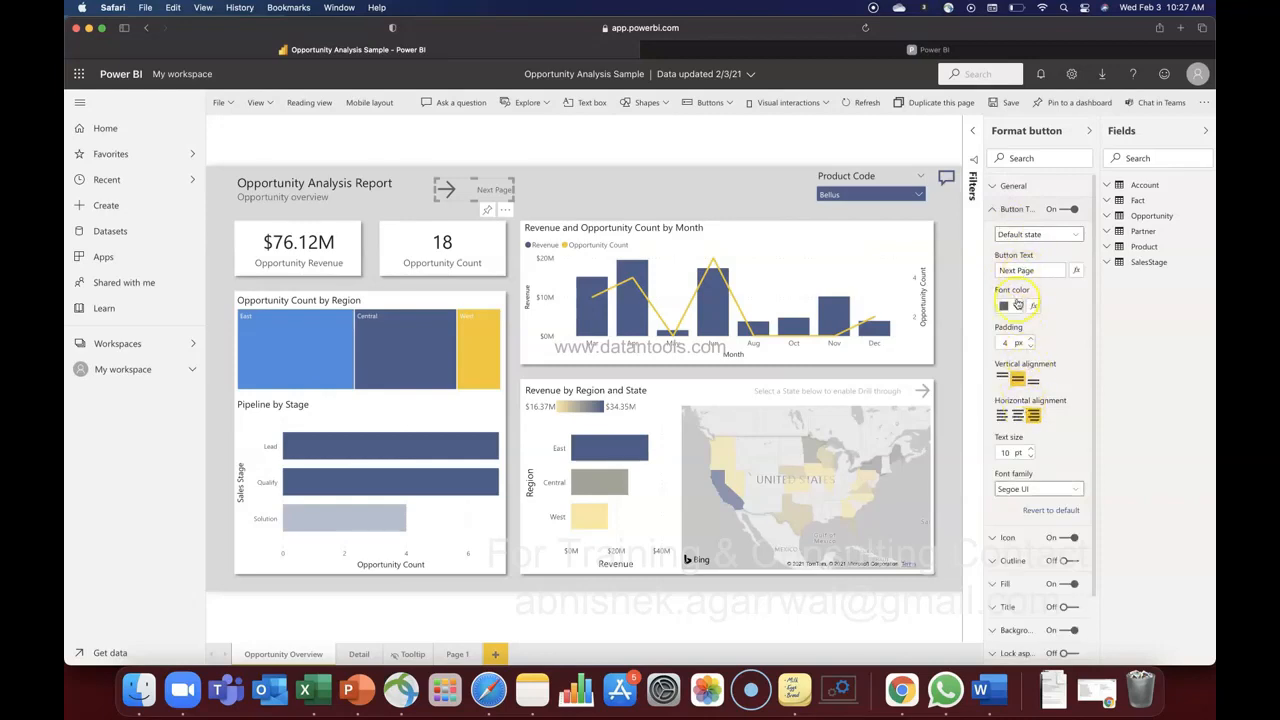
left_click(995, 187)
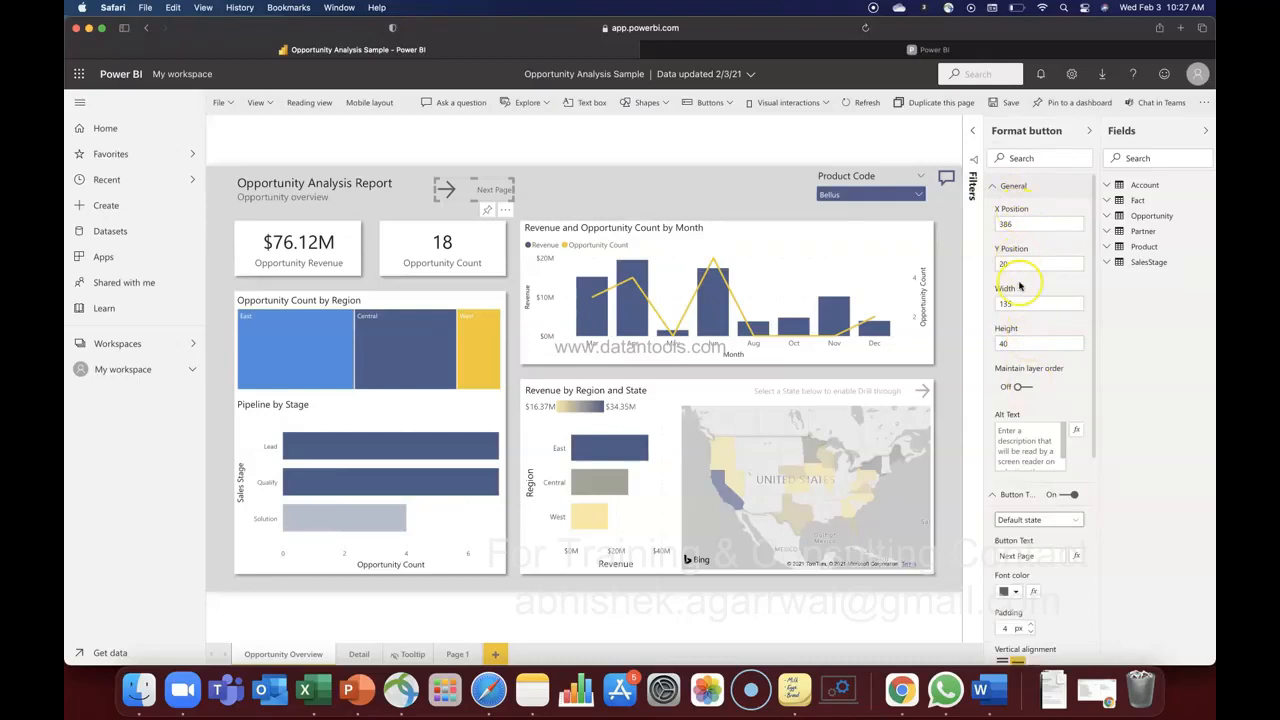
scroll(1030, 340, "down", 3)
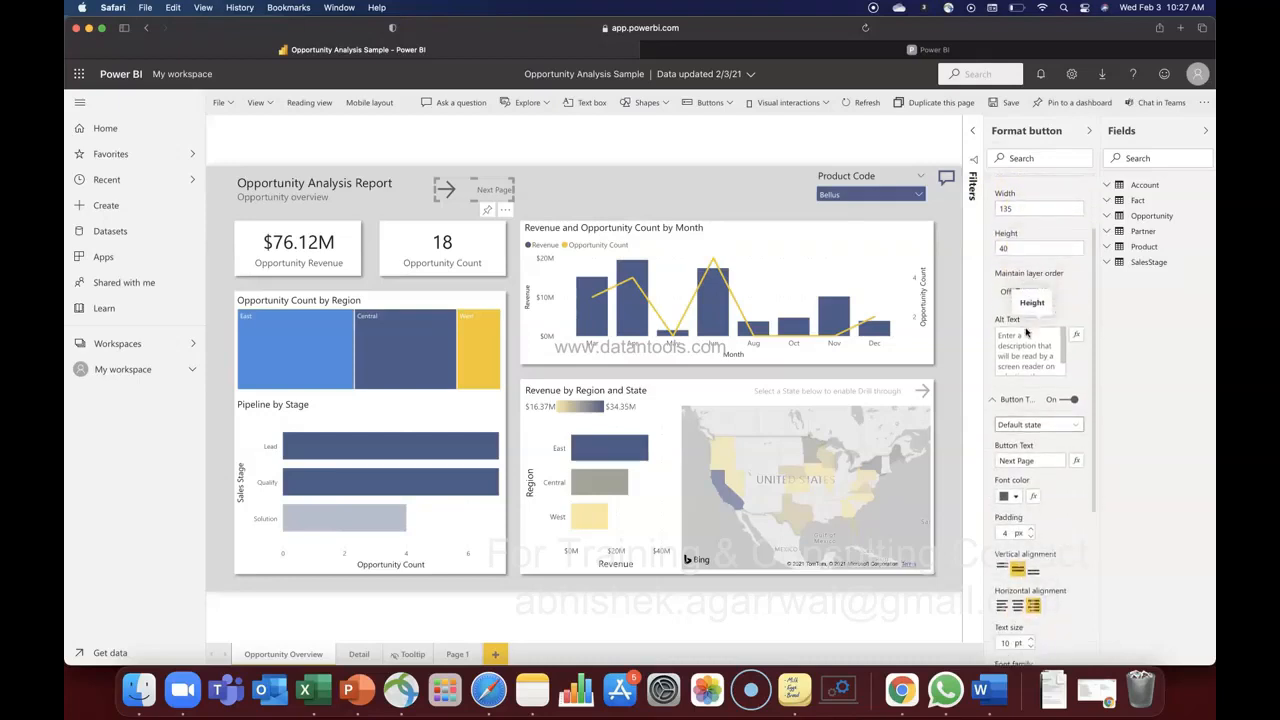
scroll(1073, 395, "down", 3)
scroll(1075, 404, "down", 2)
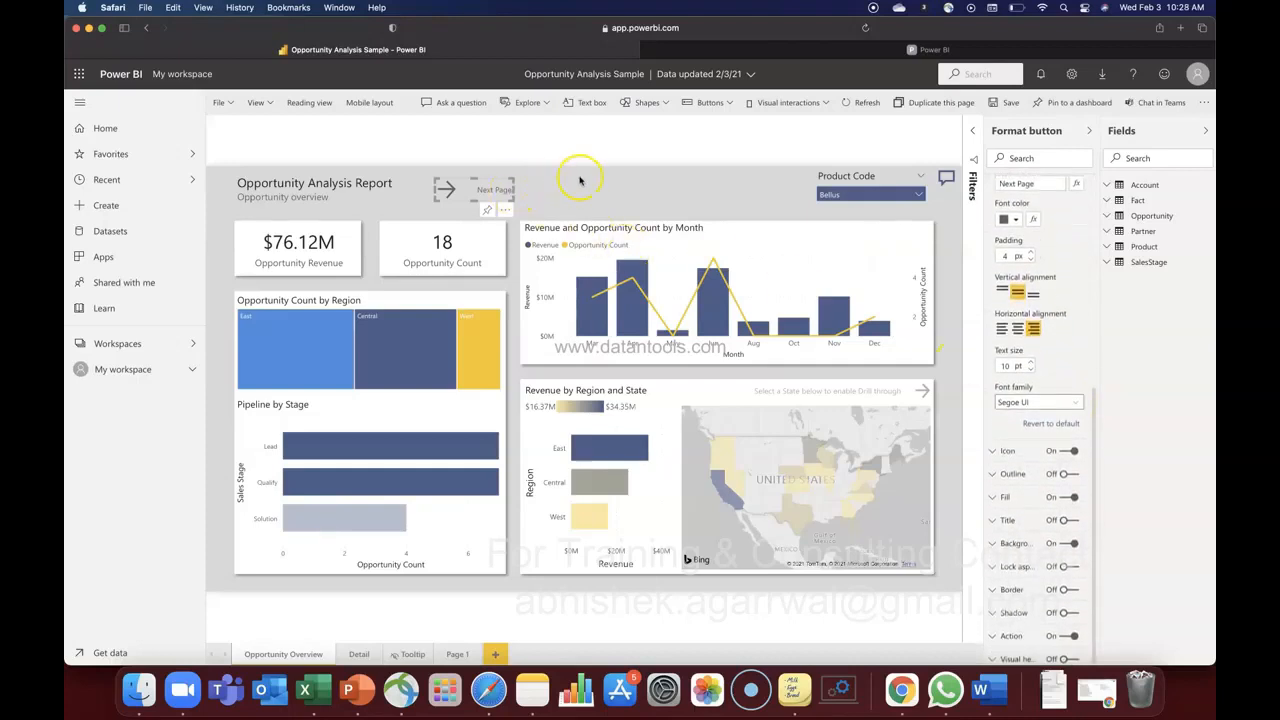
Look through the available button types on the Opportunity Overview page and Page 1, and return to the Detail page
left_click(718, 104)
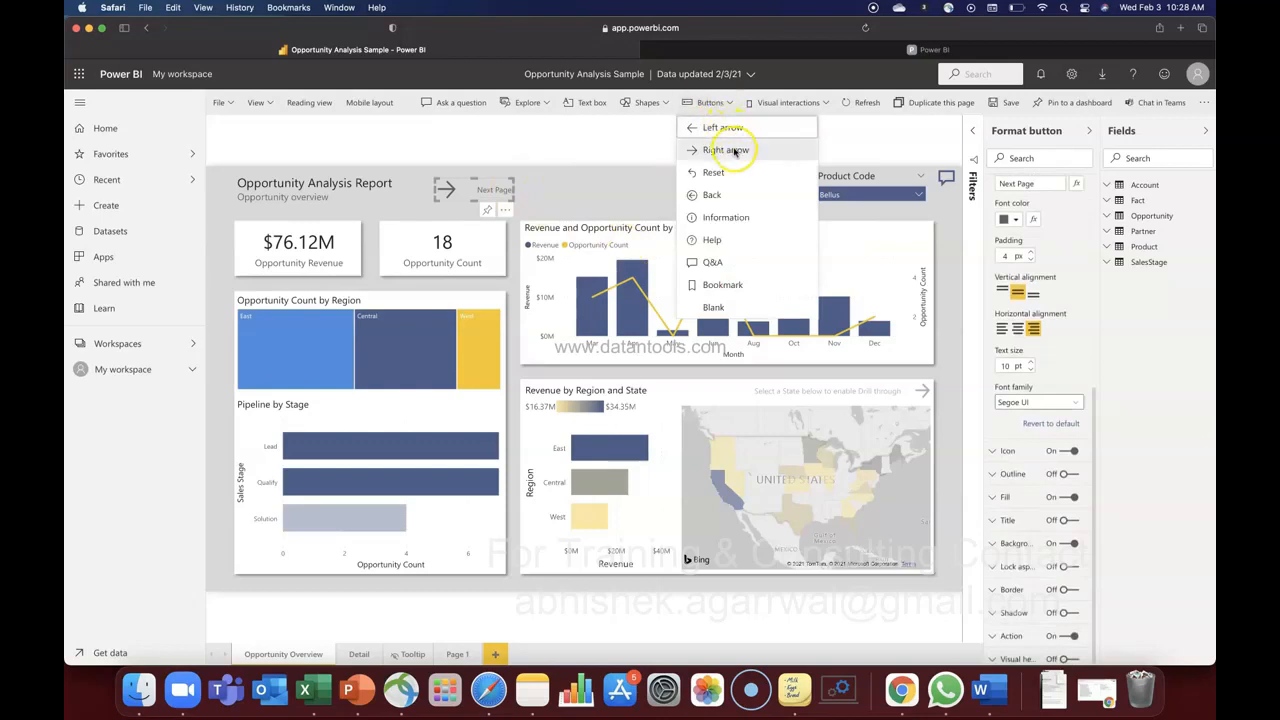
left_click(628, 190)
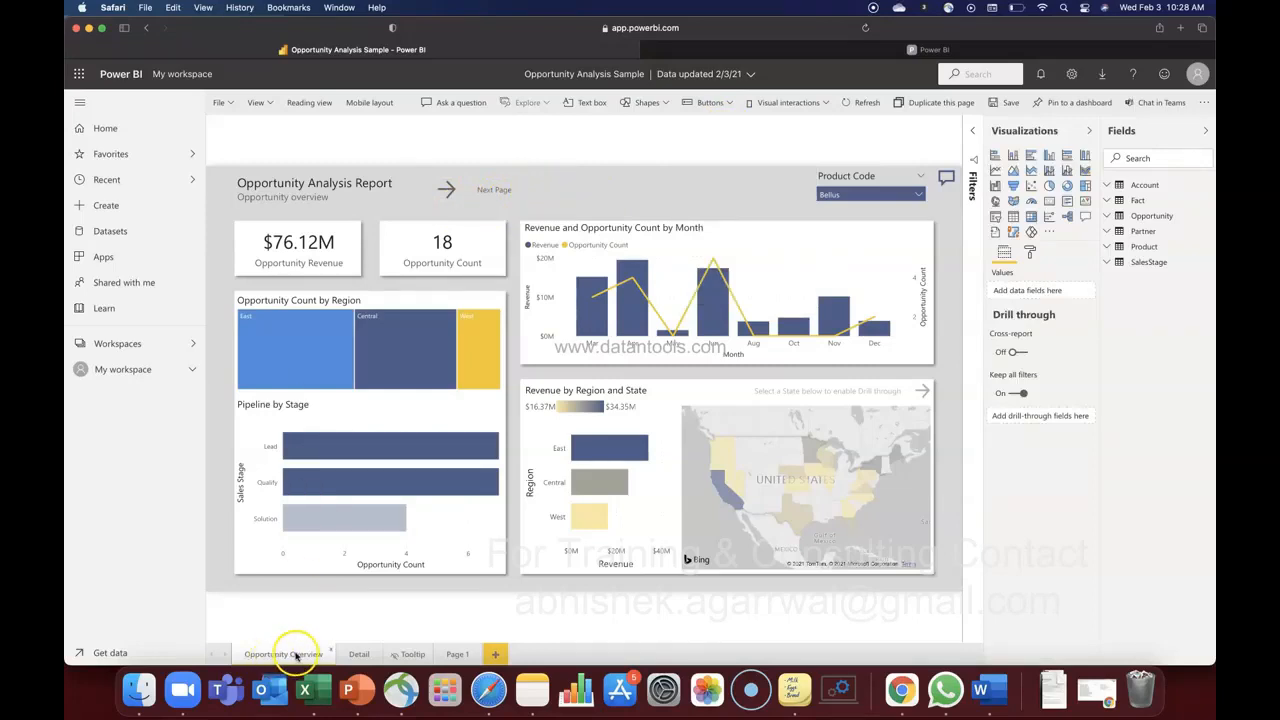
left_click(460, 654)
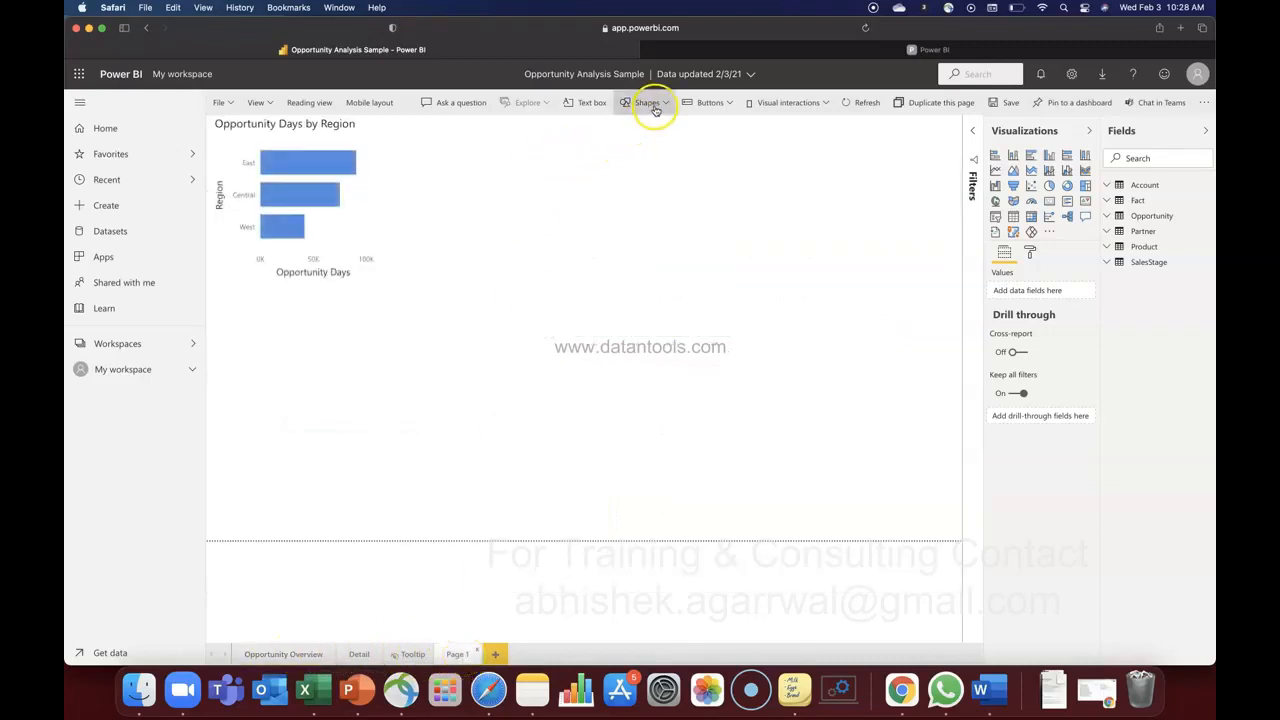
left_click(706, 103)
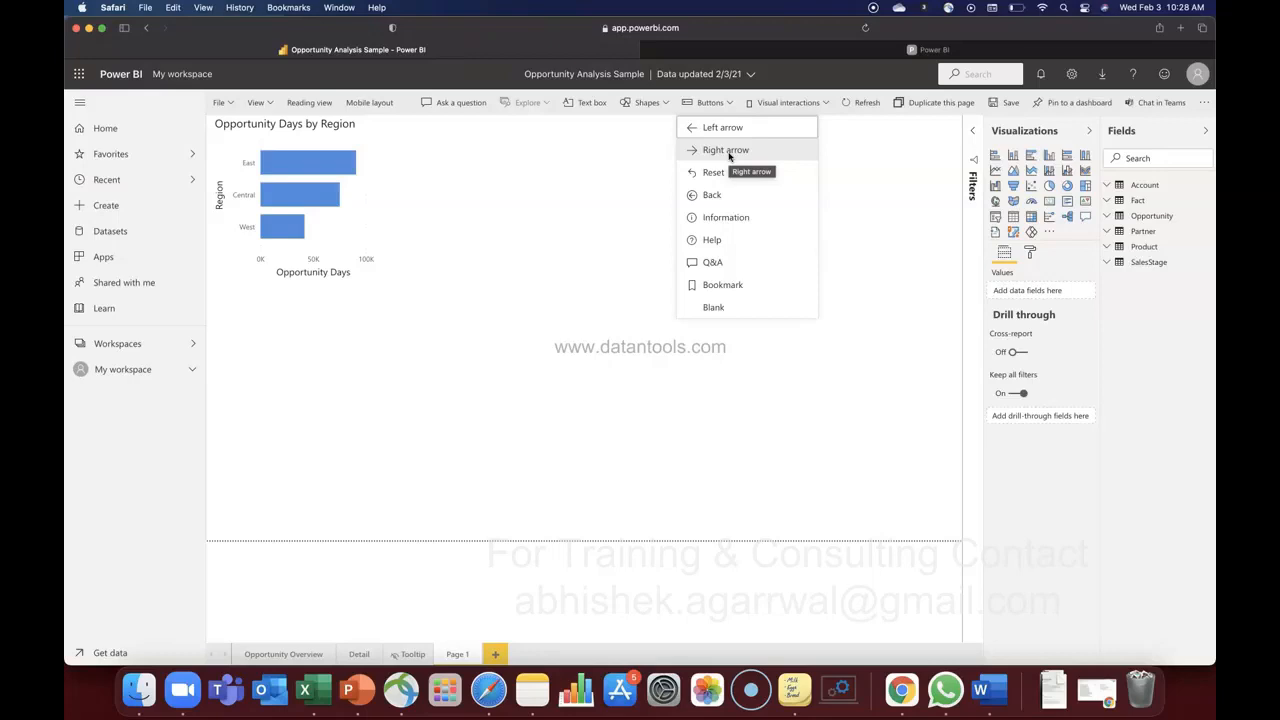
left_click(358, 655)
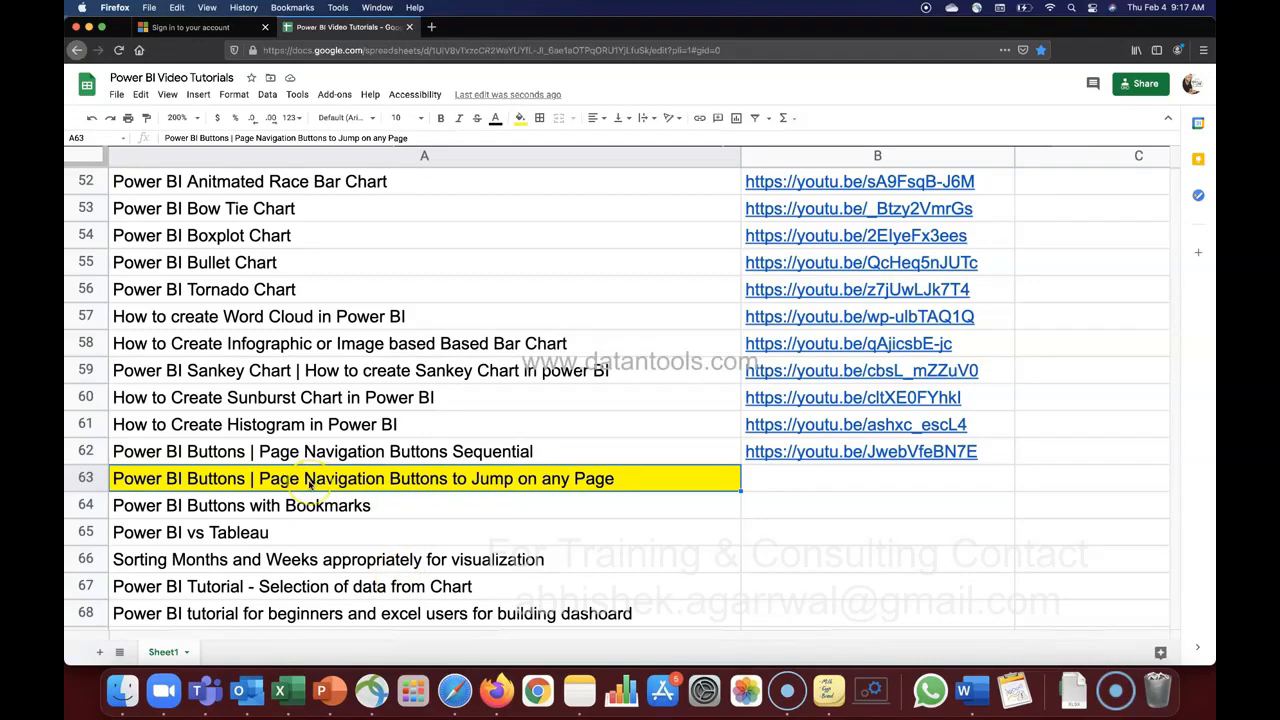
Review the Power BI Video Tutorials spreadsheet, checking the page navigation button topics in rows 62 and 63 and the earlier tutorial links
left_click(408, 458)
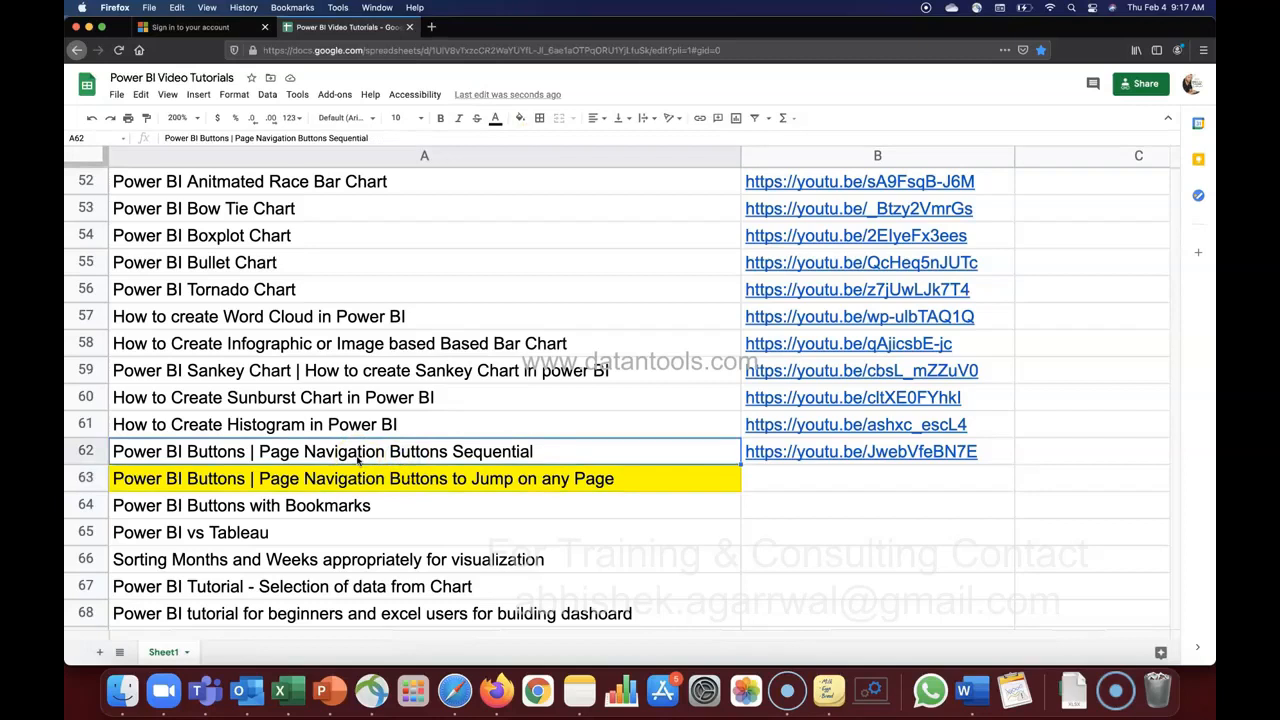
left_click(488, 482)
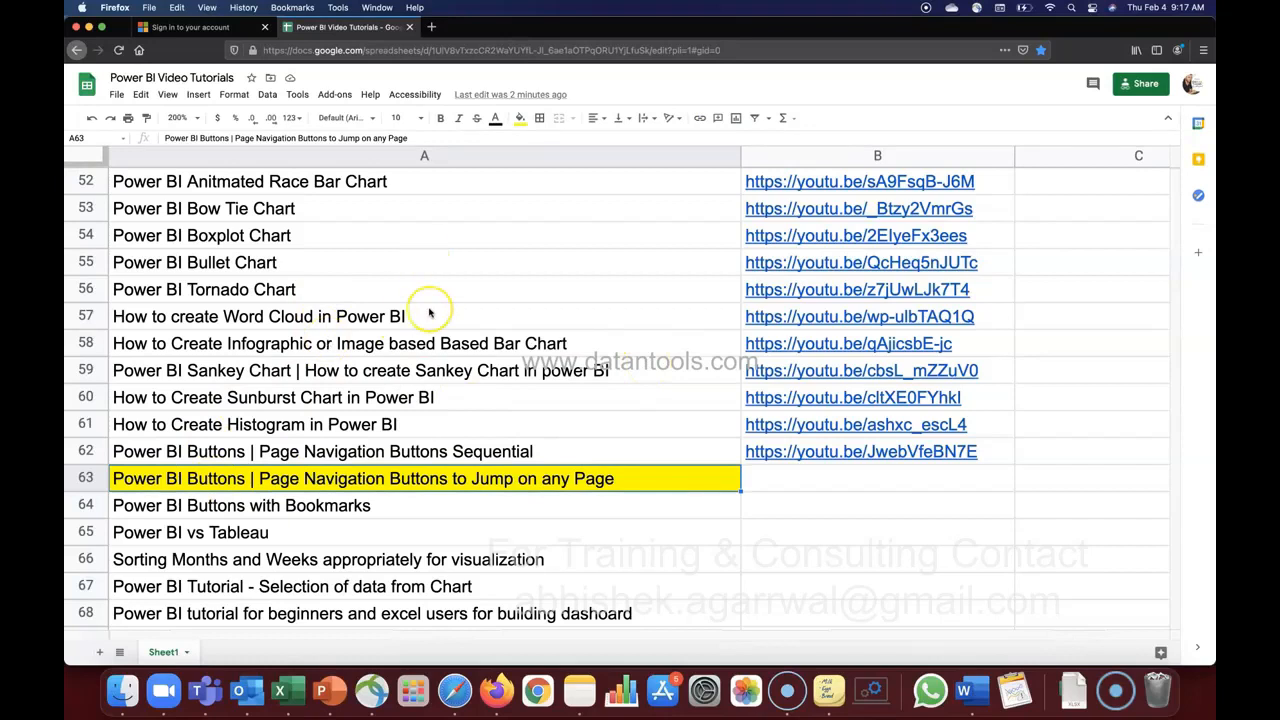
scroll(429, 314, "up", 6)
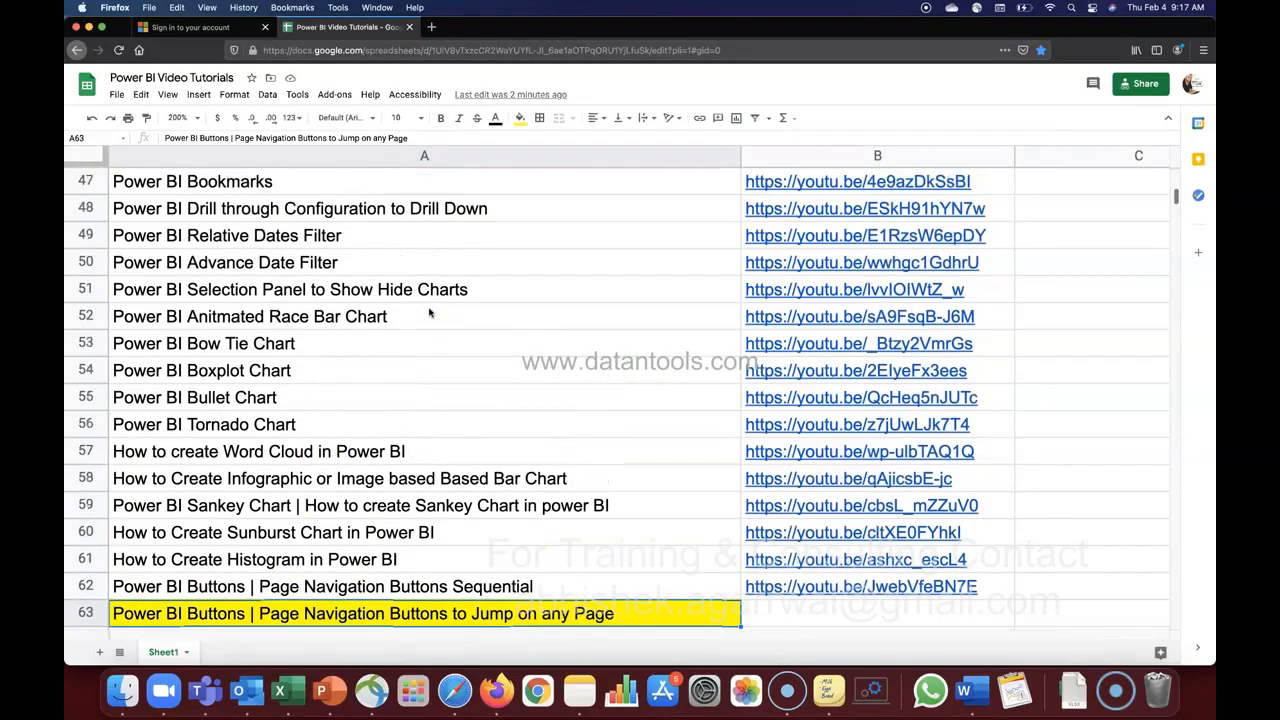
scroll(429, 314, "up", 1)
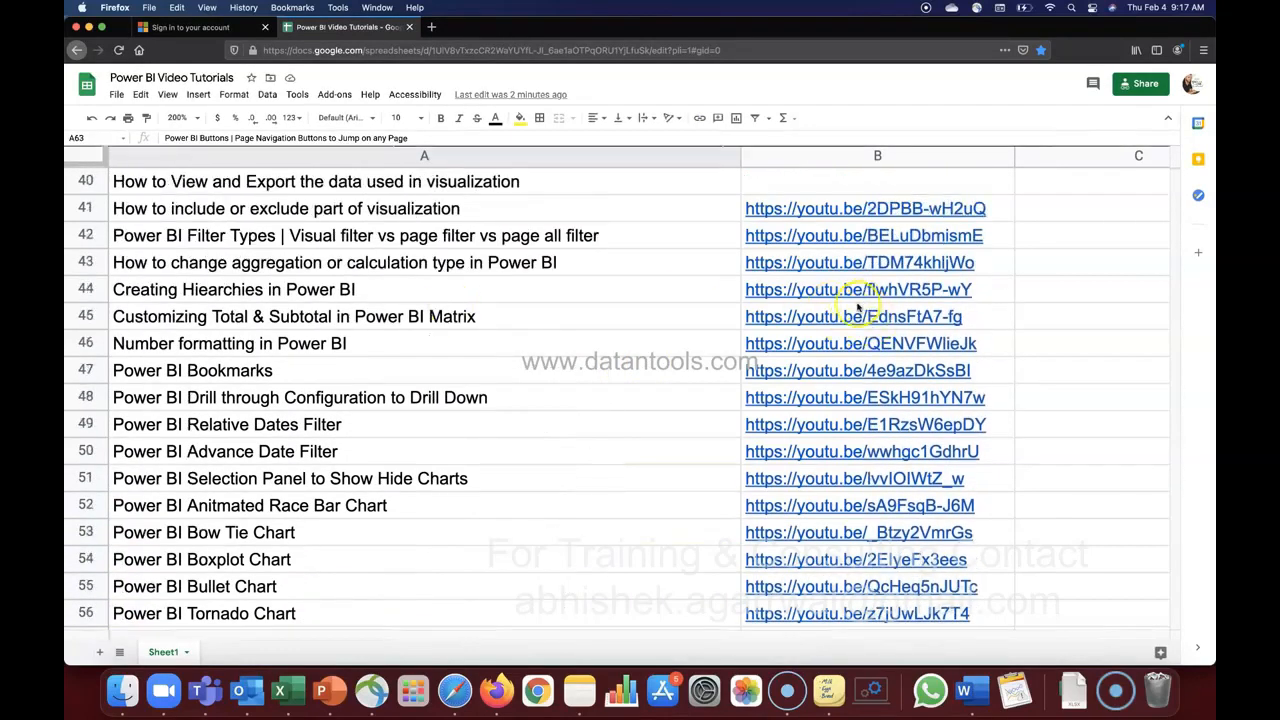
mouse_move(850, 308)
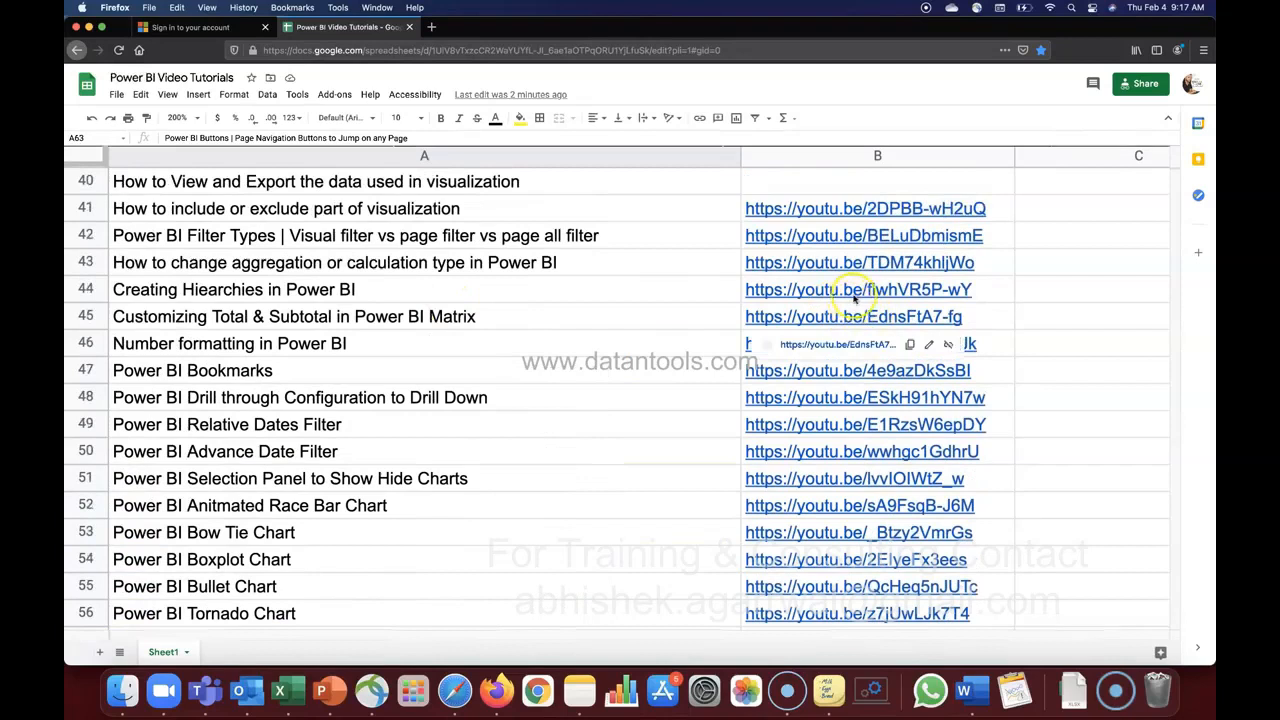
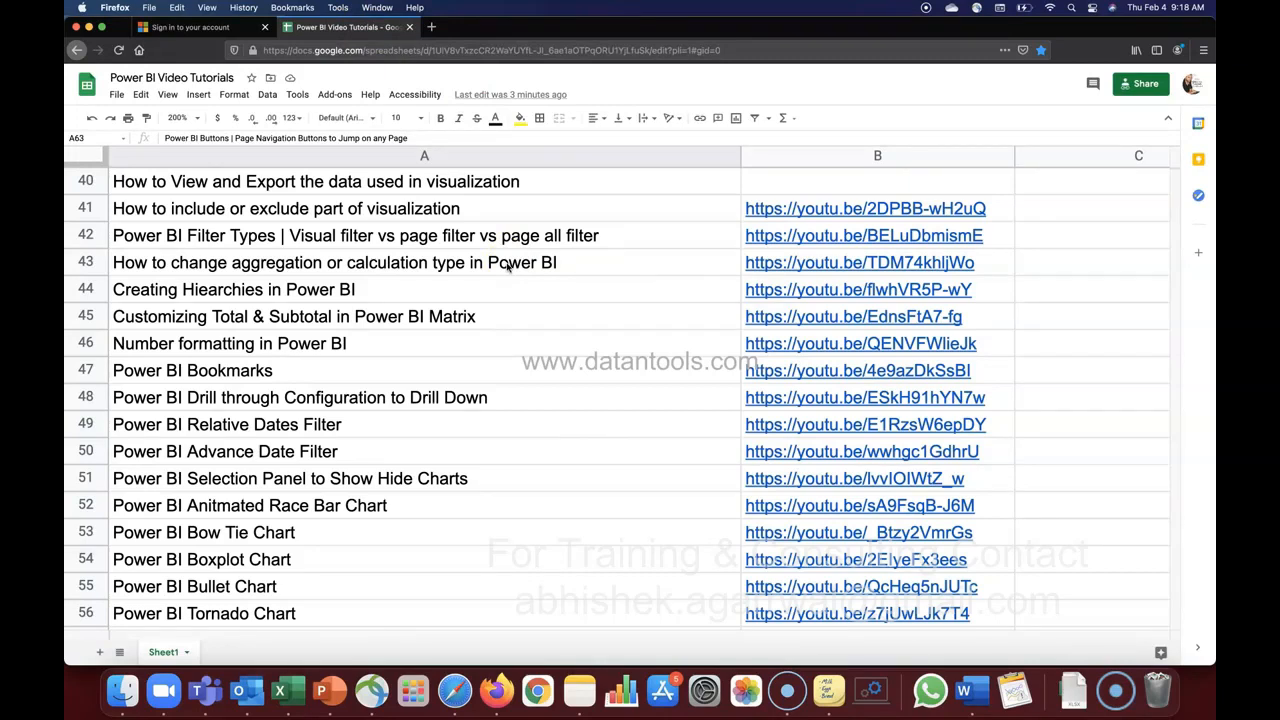
Switch to the Power BI report in Safari in full screen and inspect the right arrow button on the Opportunity Overview page
left_click(454, 691)
left_click(101, 28)
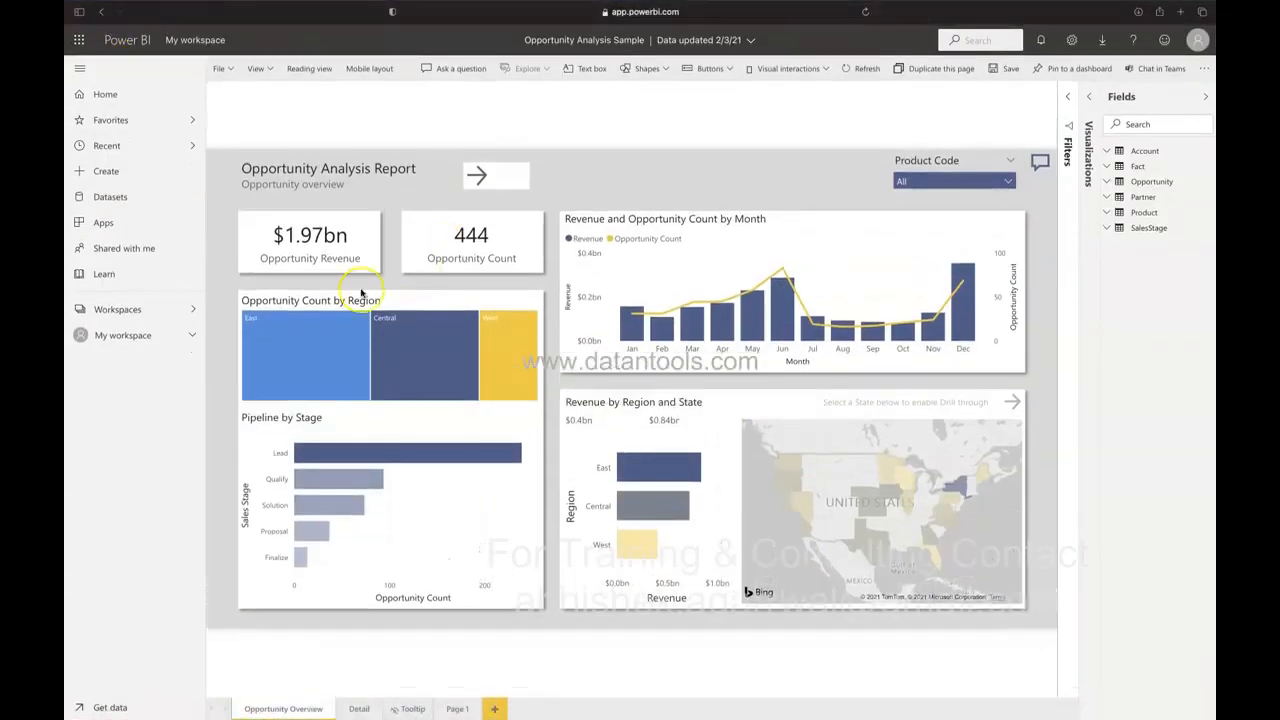
left_click(490, 178)
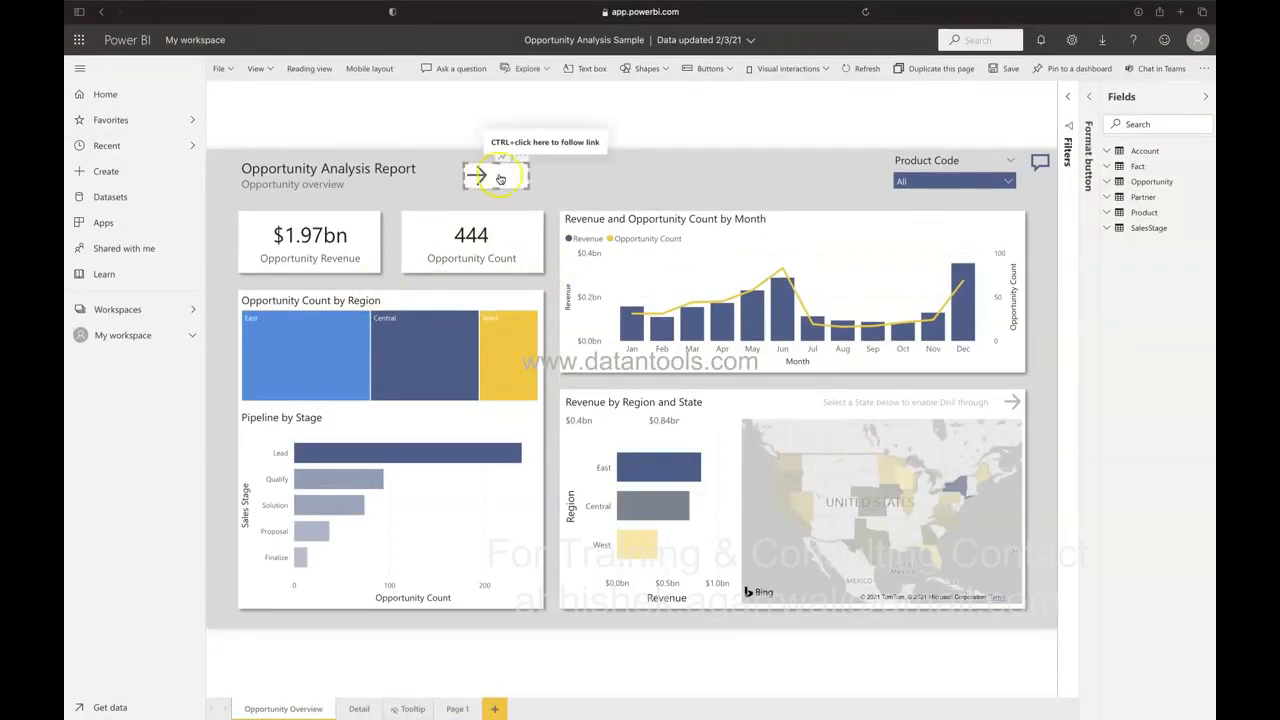
left_click(648, 170)
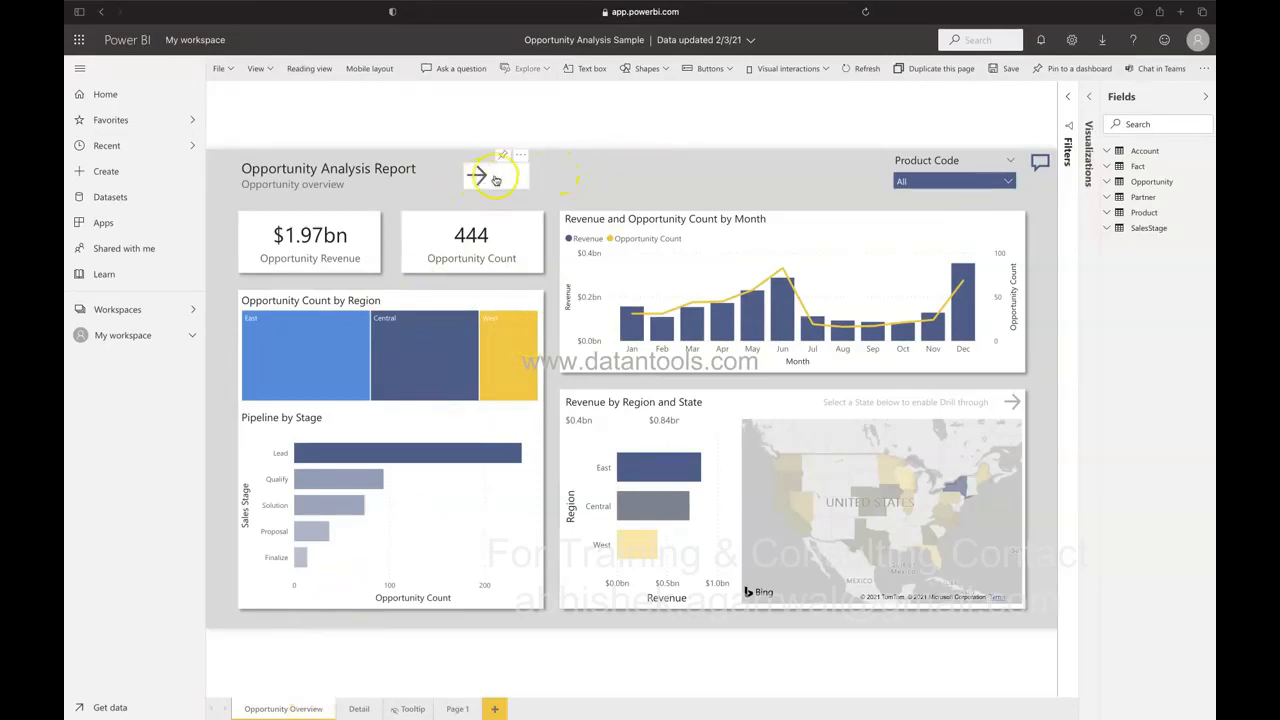
View the Detail page's arrow buttons and Page 1, and return to the Opportunity Overview page
left_click(358, 709)
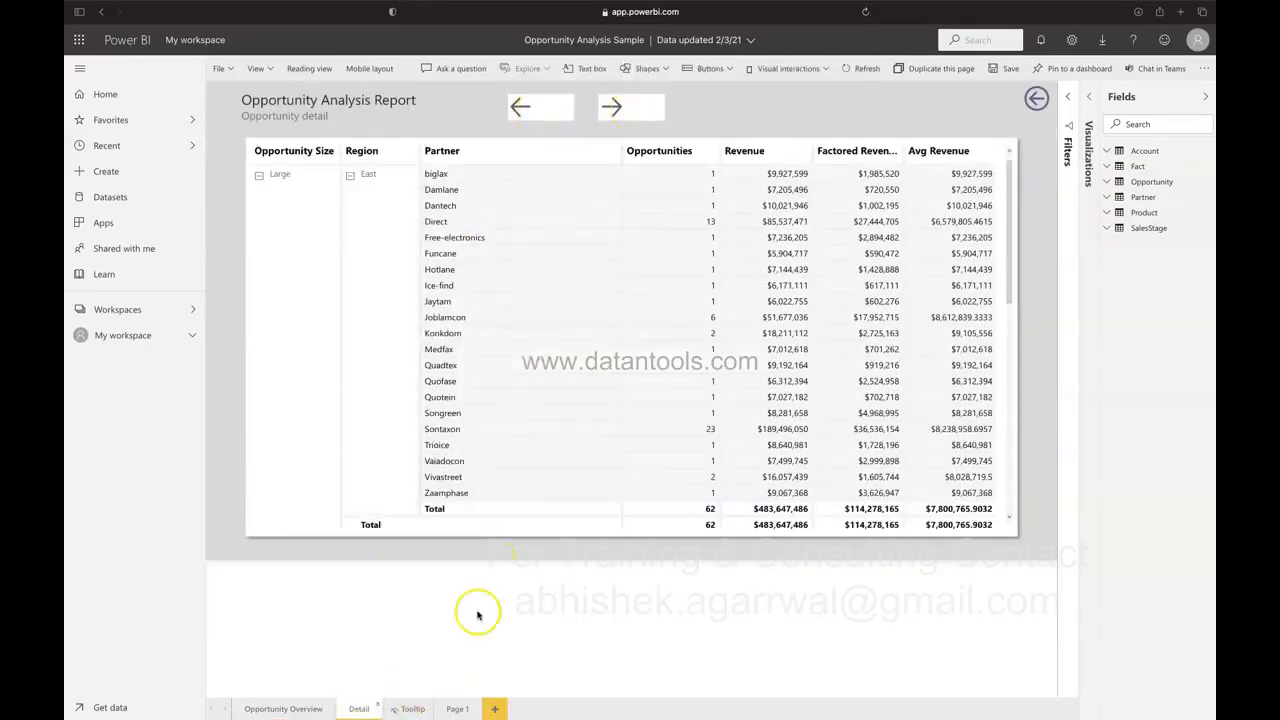
left_click(458, 709)
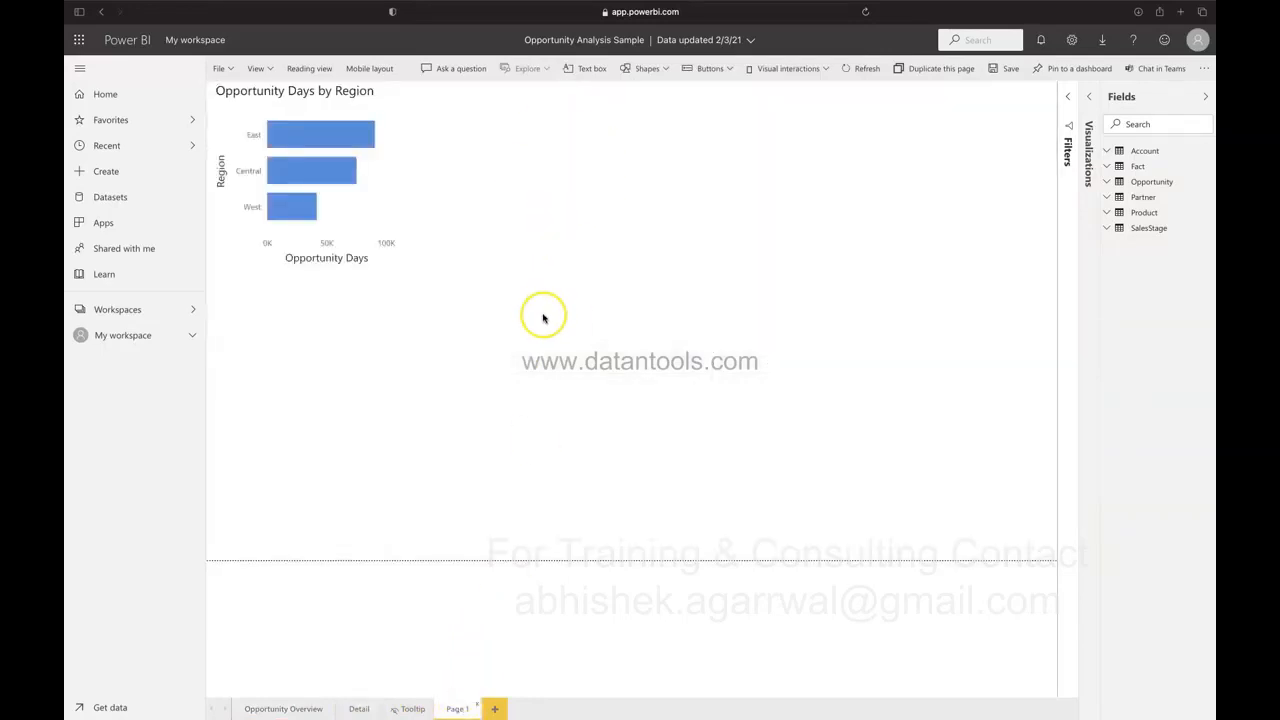
left_click(357, 709)
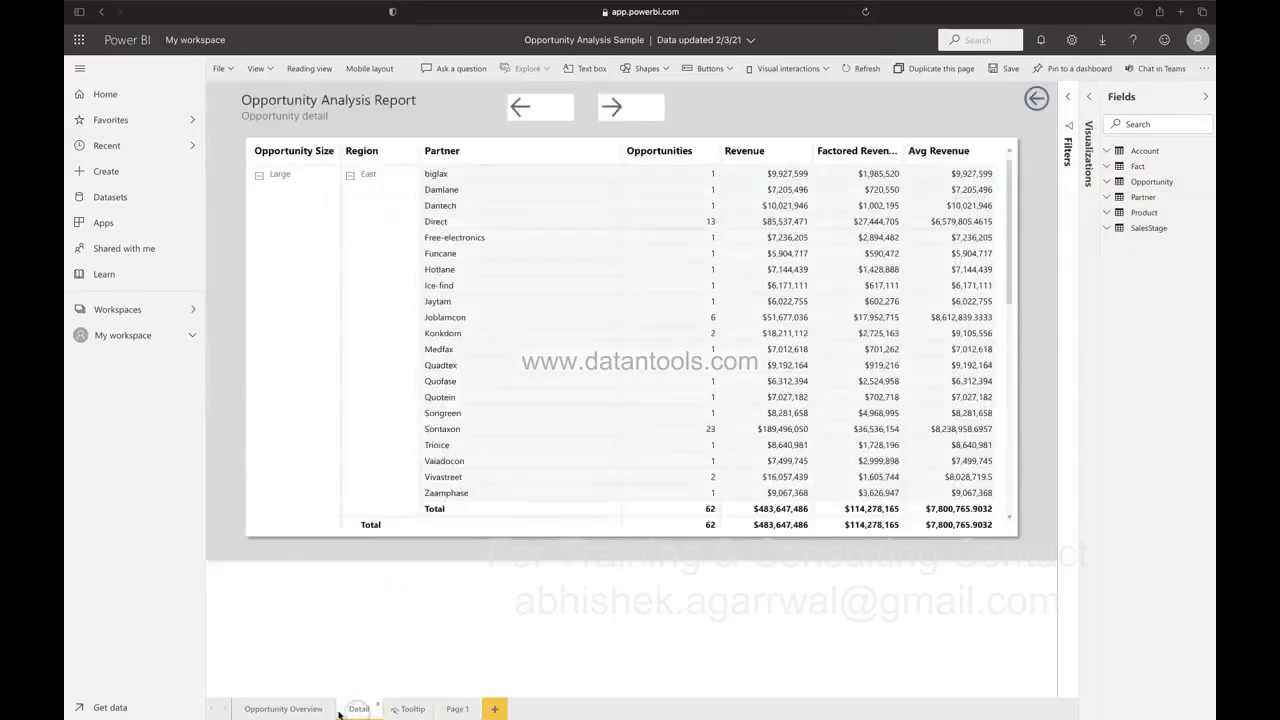
left_click(306, 708)
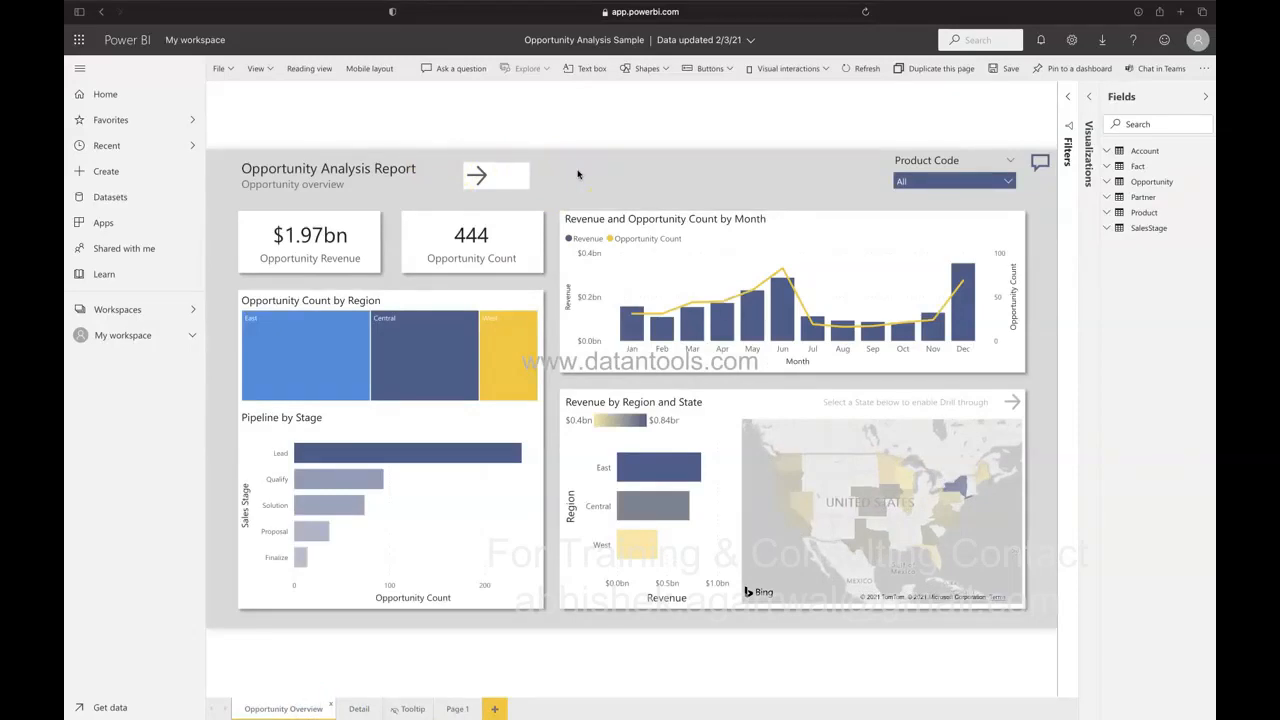
Add a new report page, move it before Opportunity Overview, and rename it "Interudction"
left_click(494, 709)
left_click_drag(507, 710, 246, 708)
double_click(259, 710)
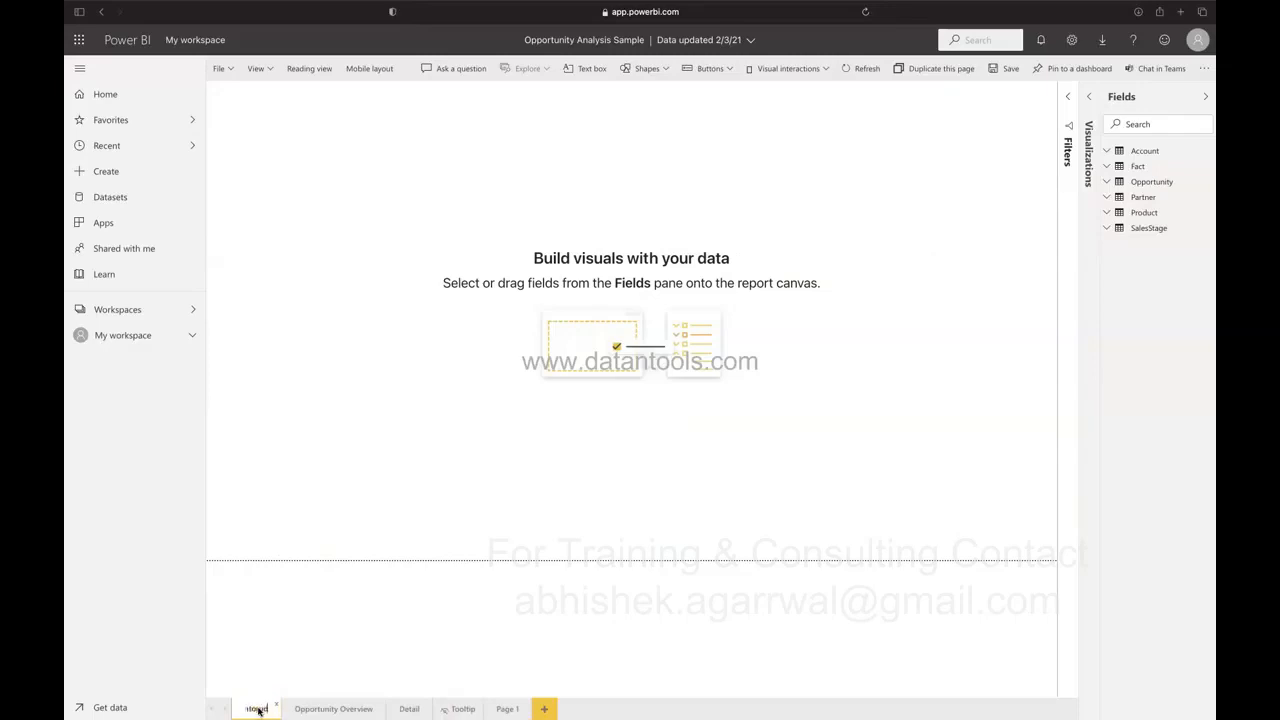
key("Return")
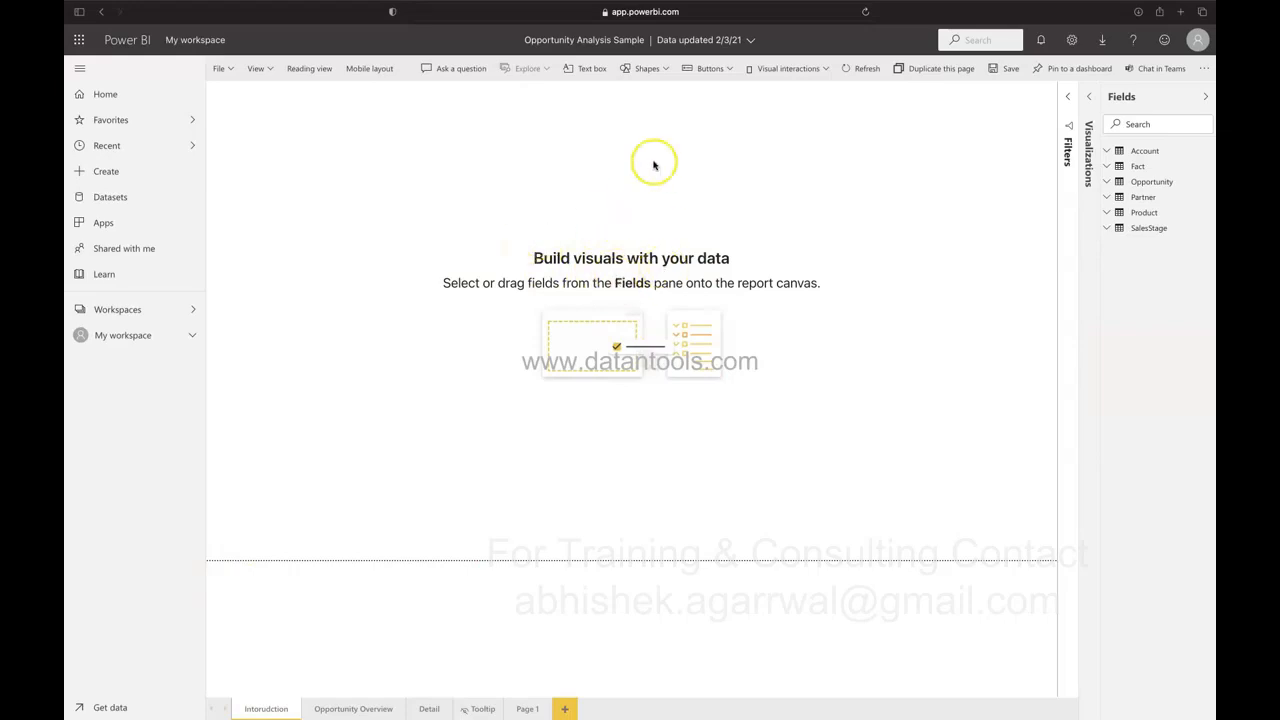
Insert a left arrow button and place it in the upper middle area of the introduction page
left_click(724, 70)
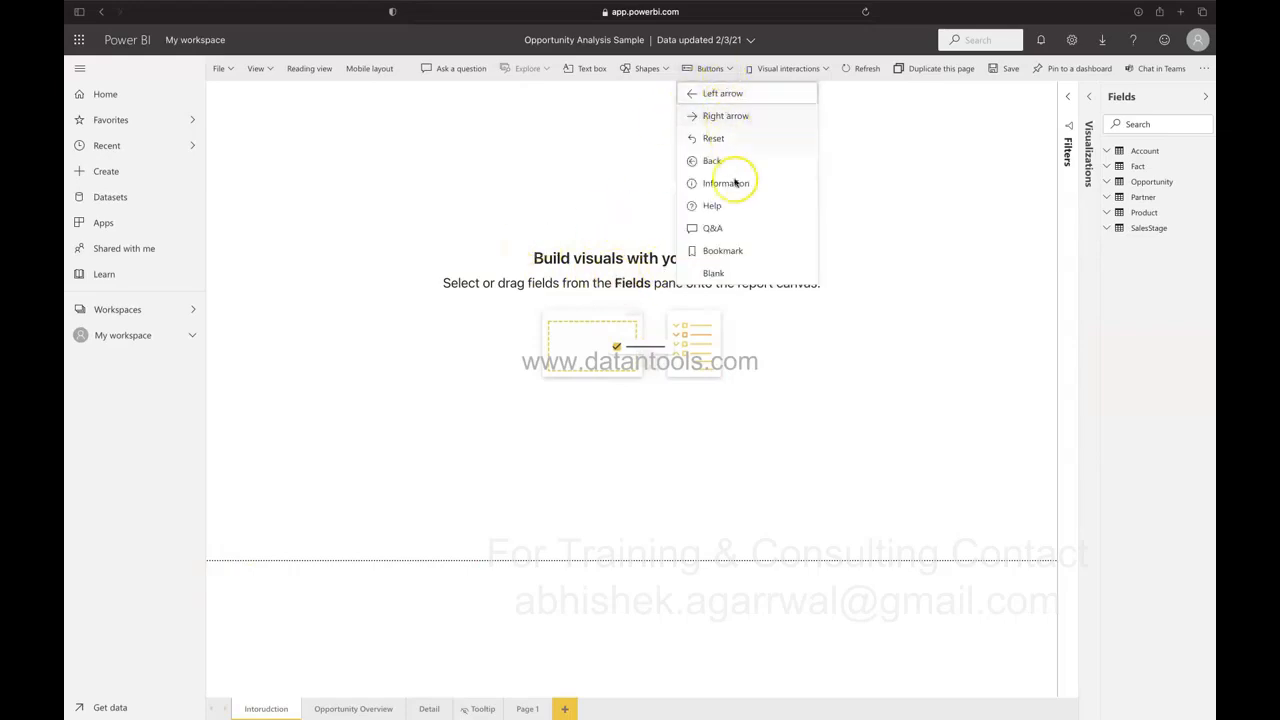
left_click(738, 94)
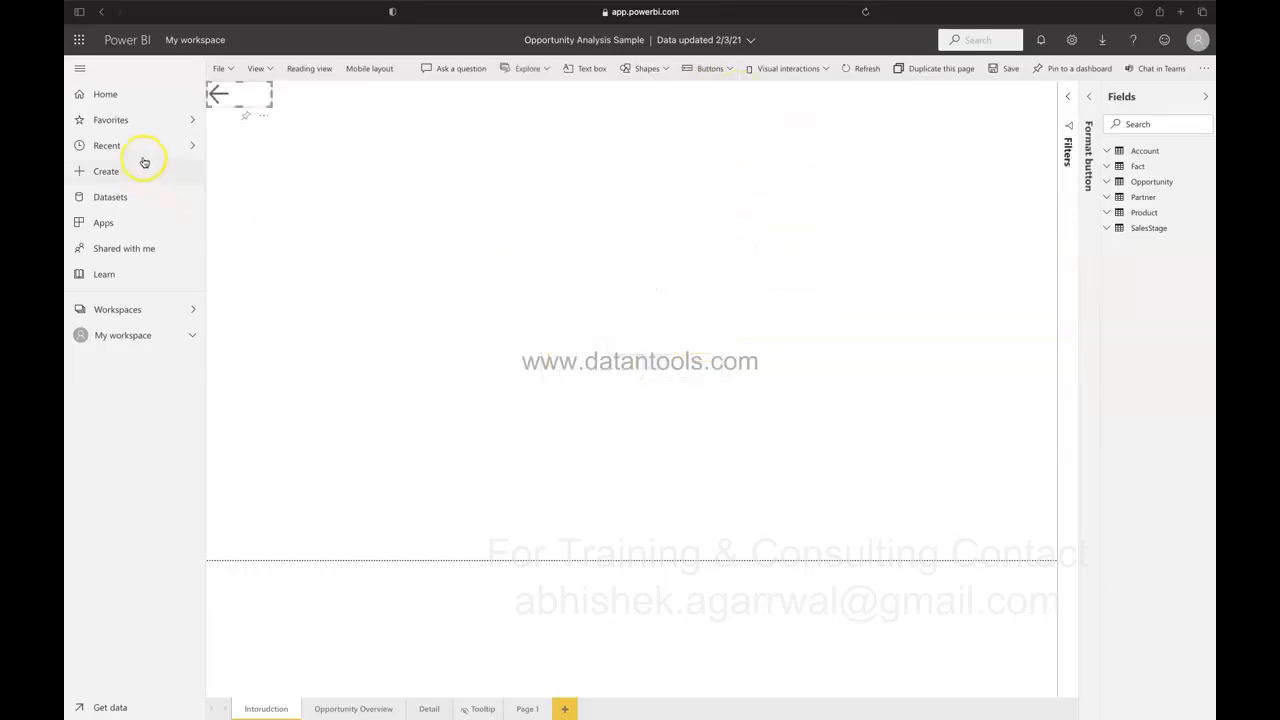
left_click_drag(246, 97, 465, 250)
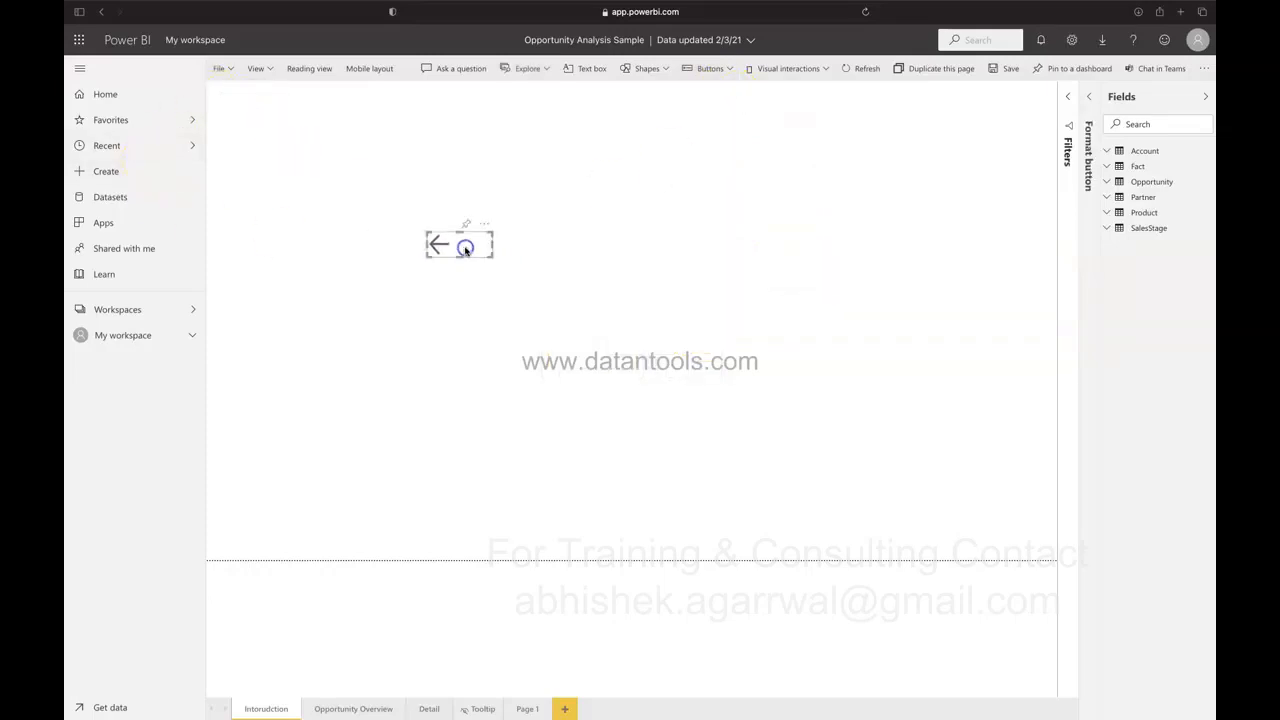
left_click(731, 68)
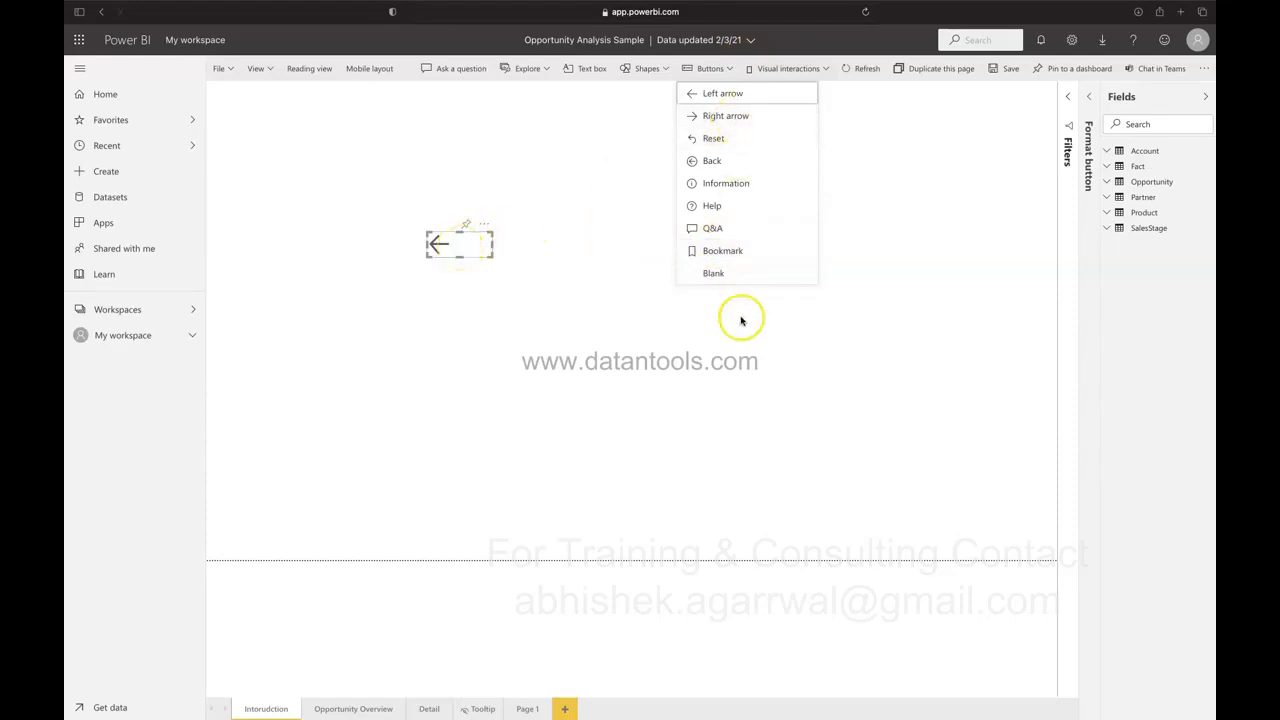
left_click(570, 274)
Turn on the left arrow button's text and set it to "Details"
left_click(453, 251)
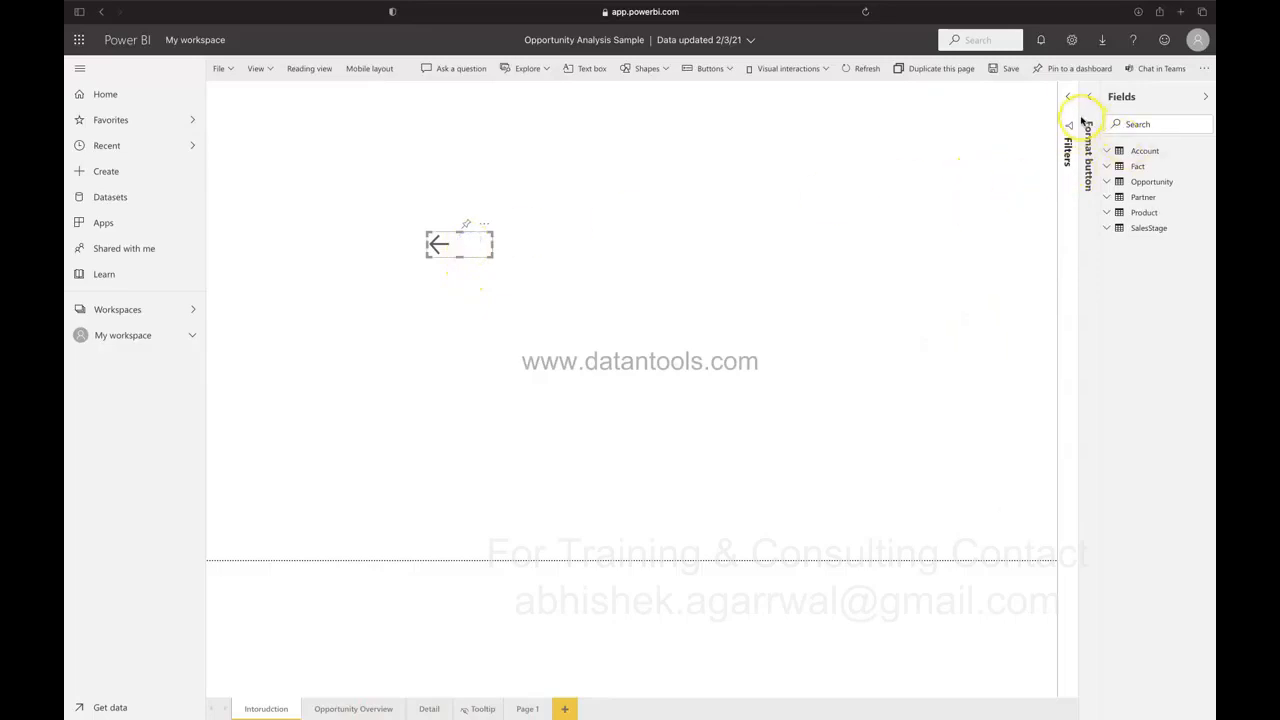
left_click(1067, 97)
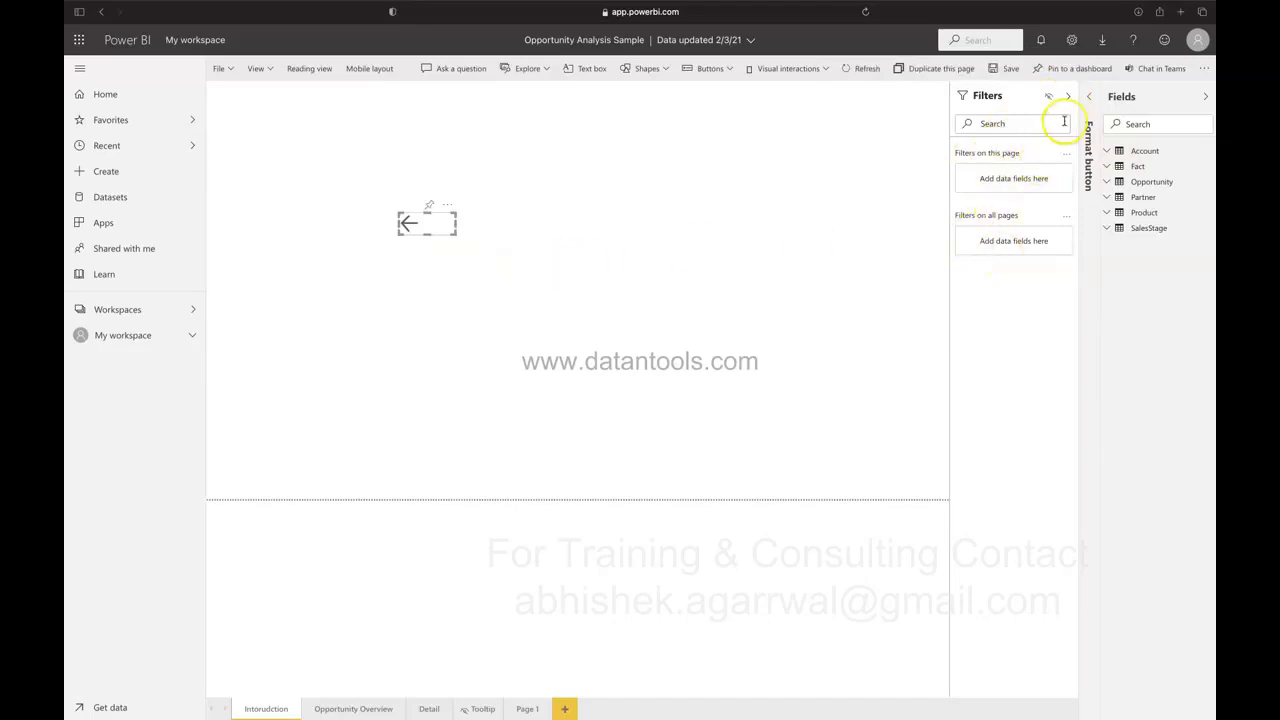
left_click(1089, 97)
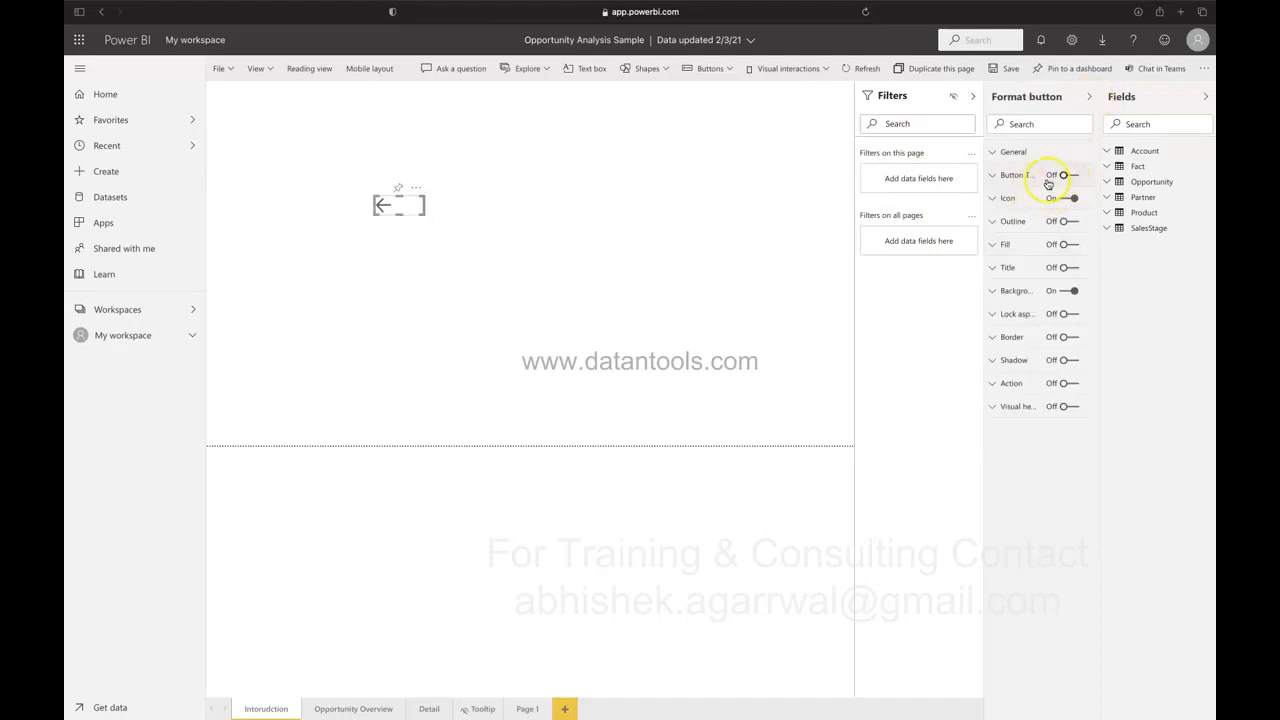
left_click(1010, 178)
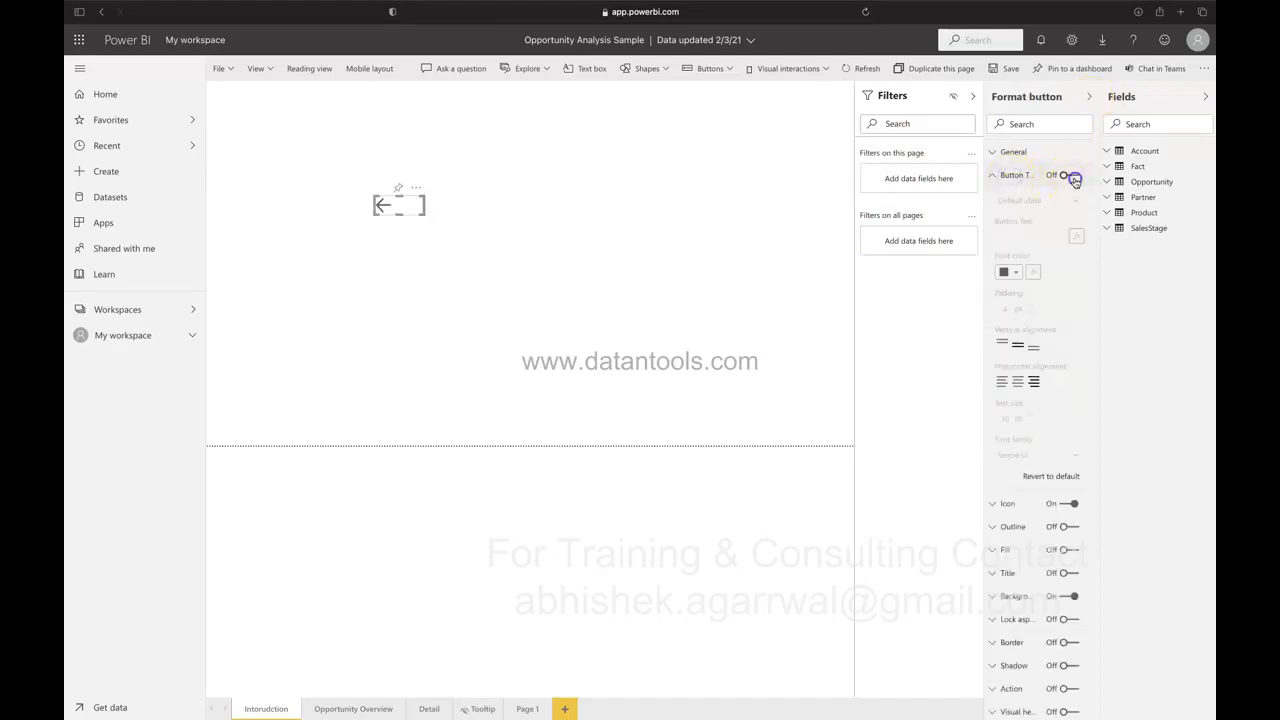
left_click(1074, 178)
left_click(1020, 234)
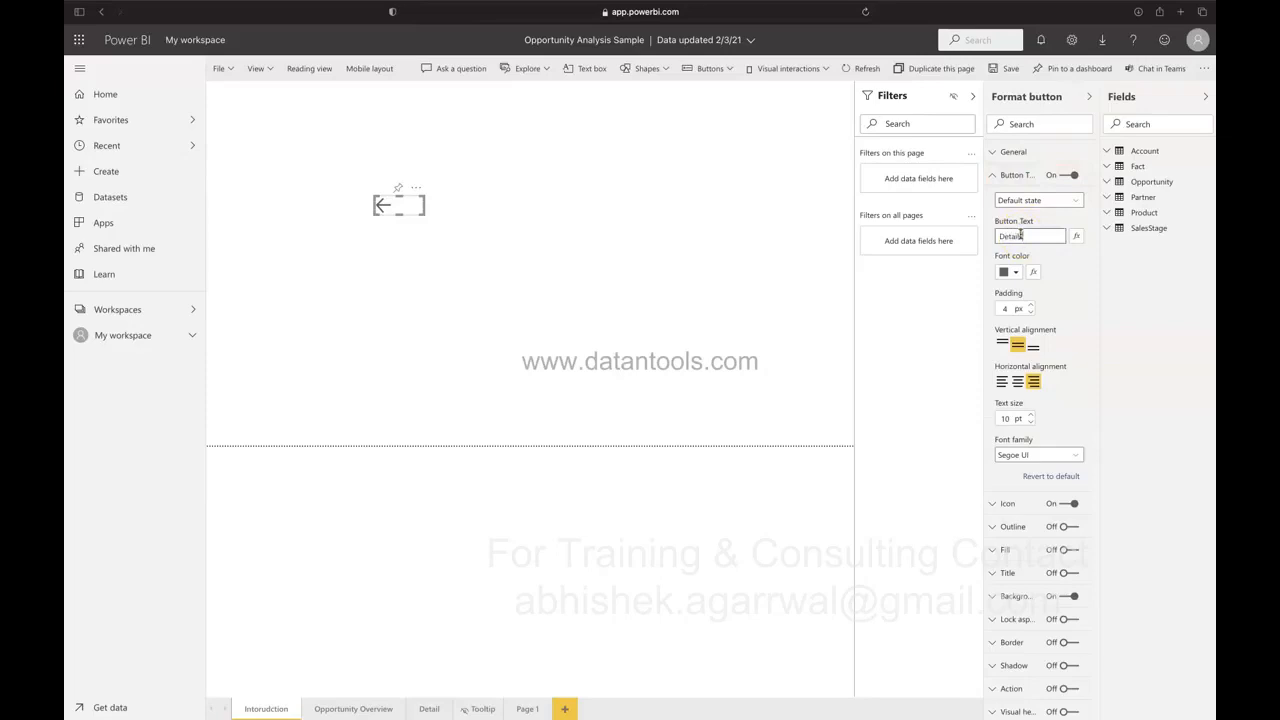
left_click(1002, 180)
Turn on the Details button's action as Page navigation with Detail as the destination, and widen the button slightly
left_click(993, 383)
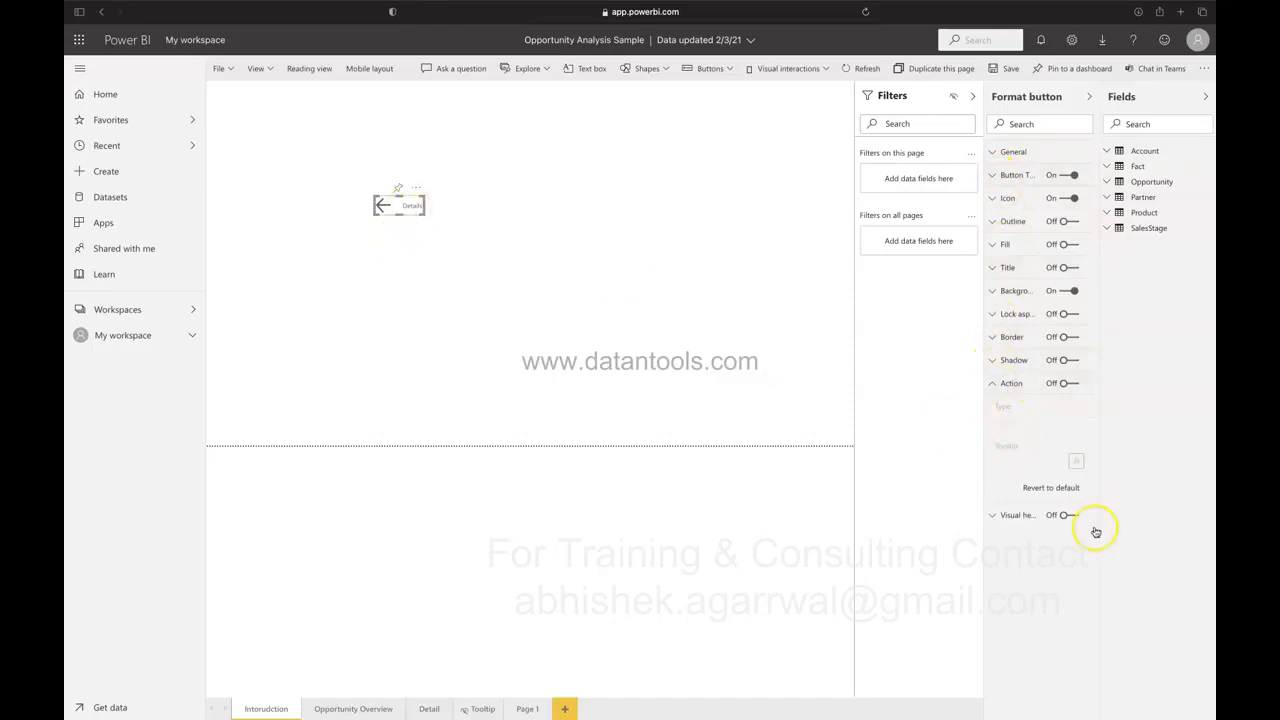
left_click(1067, 383)
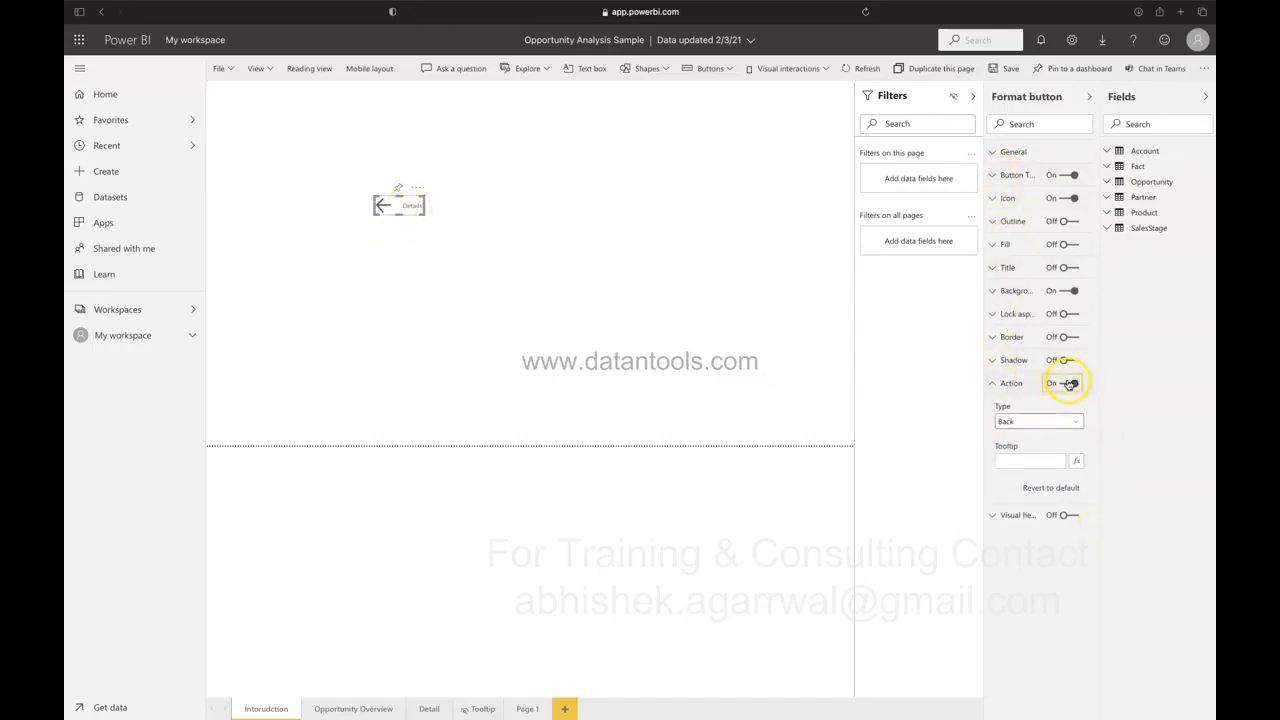
left_click(1035, 421)
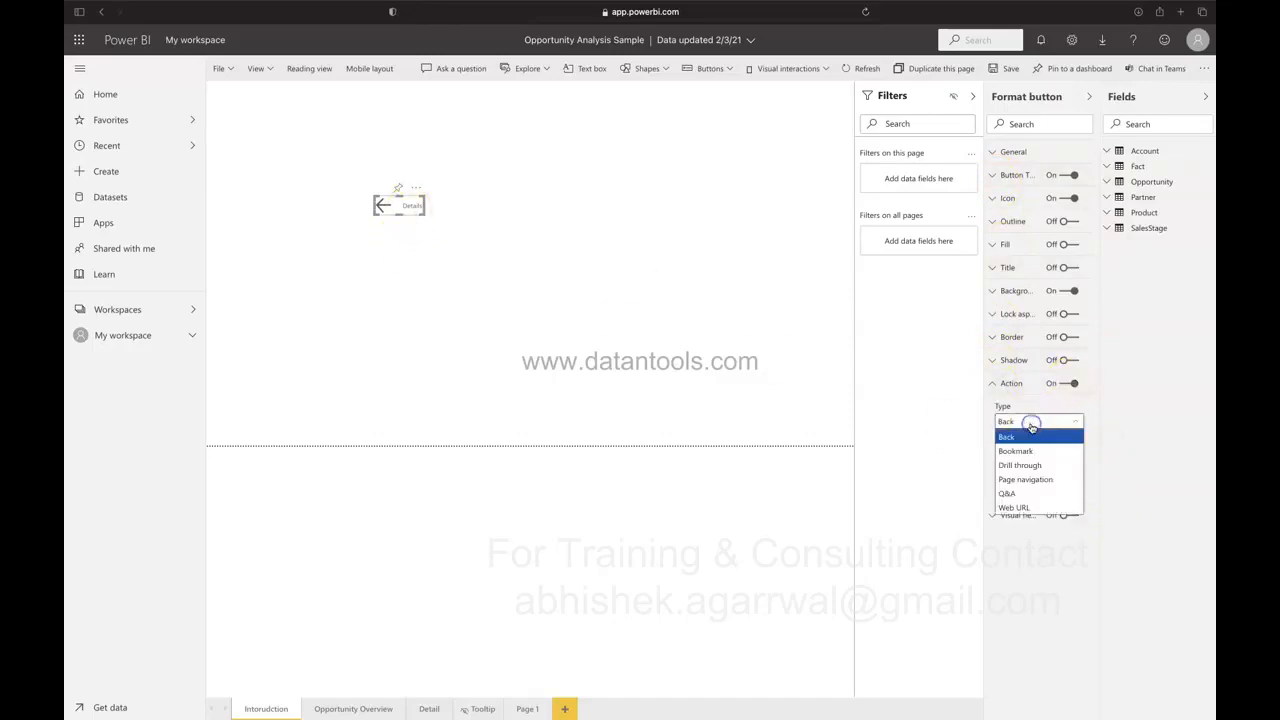
left_click(1030, 479)
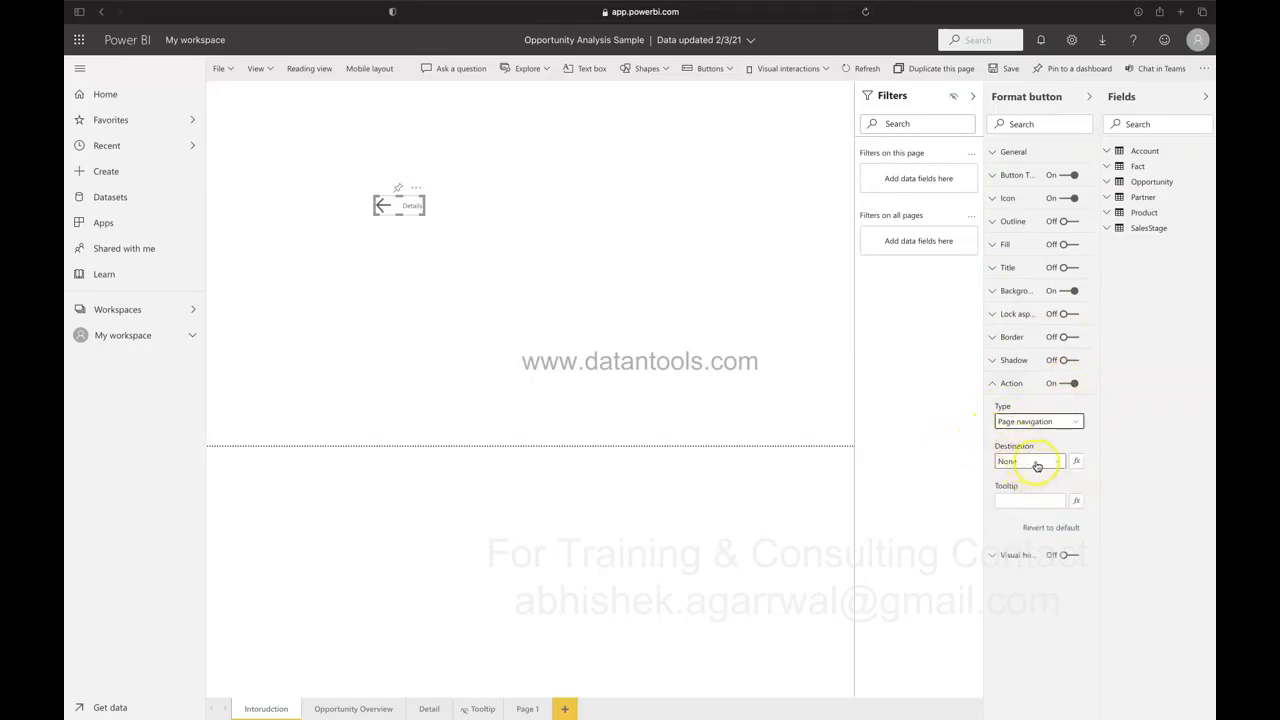
left_click(1037, 466)
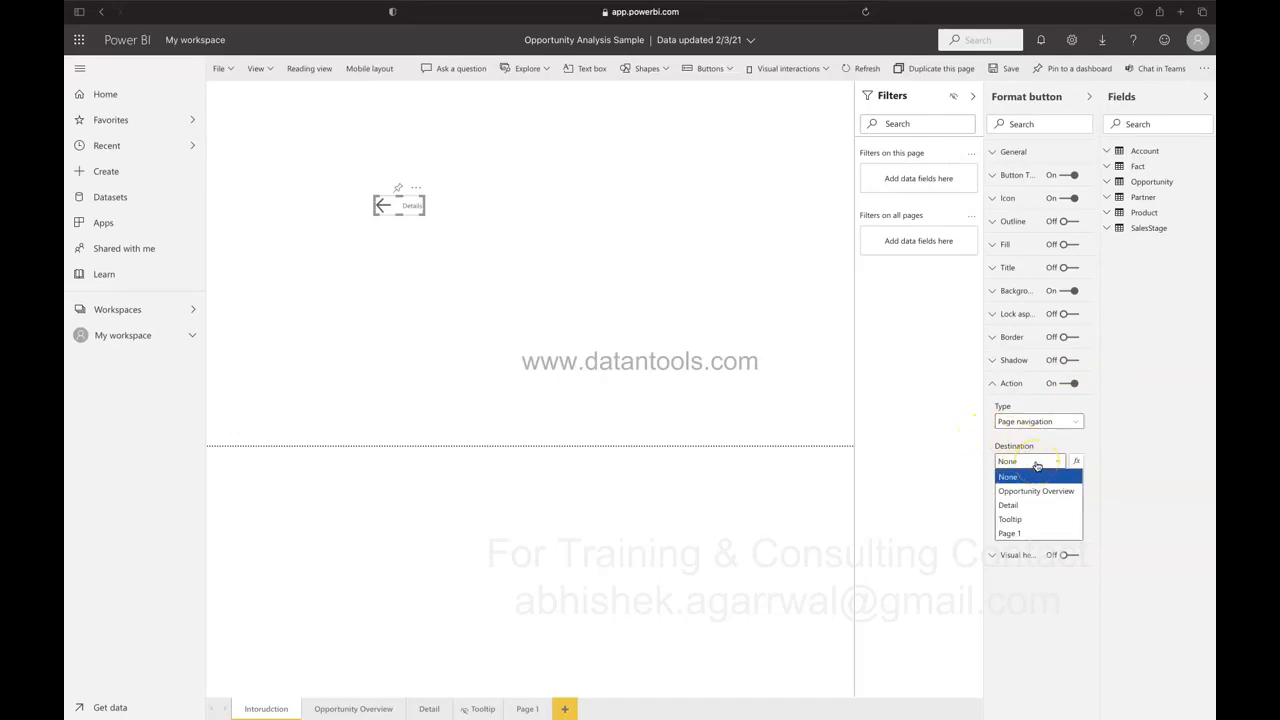
left_click(1028, 533)
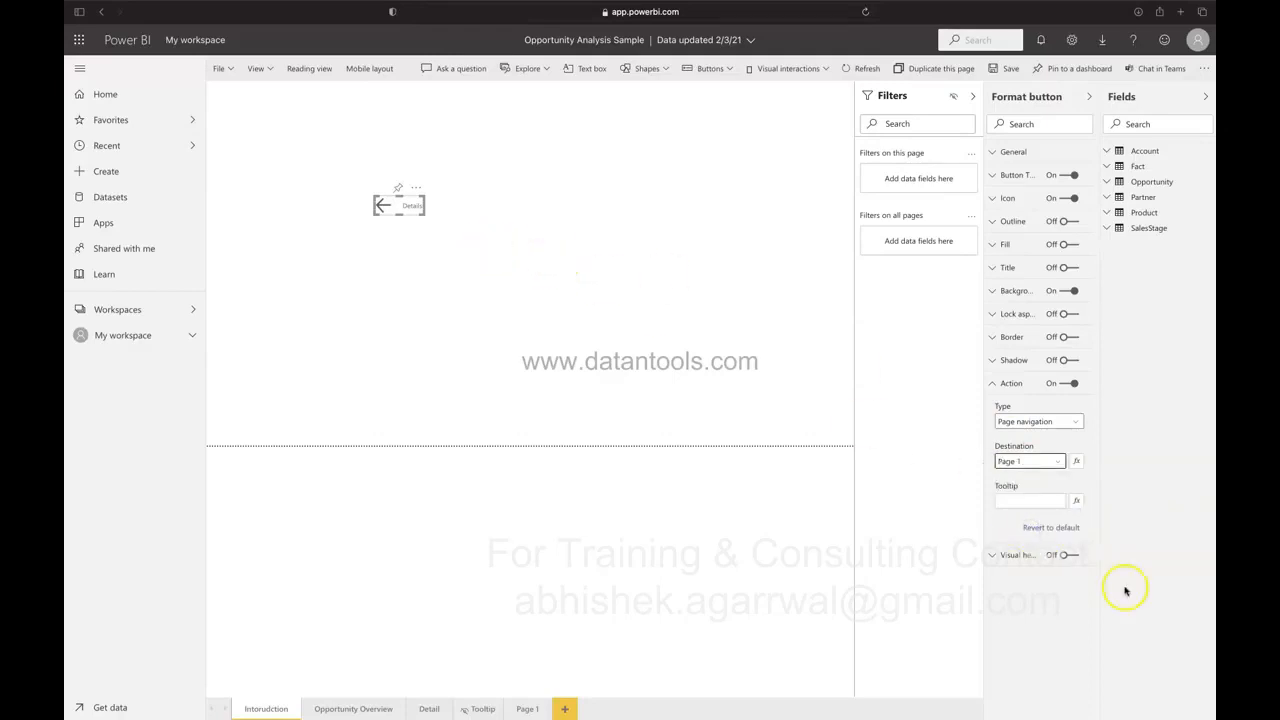
left_click(1030, 462)
left_click(1012, 505)
left_click_drag(425, 206, 450, 207)
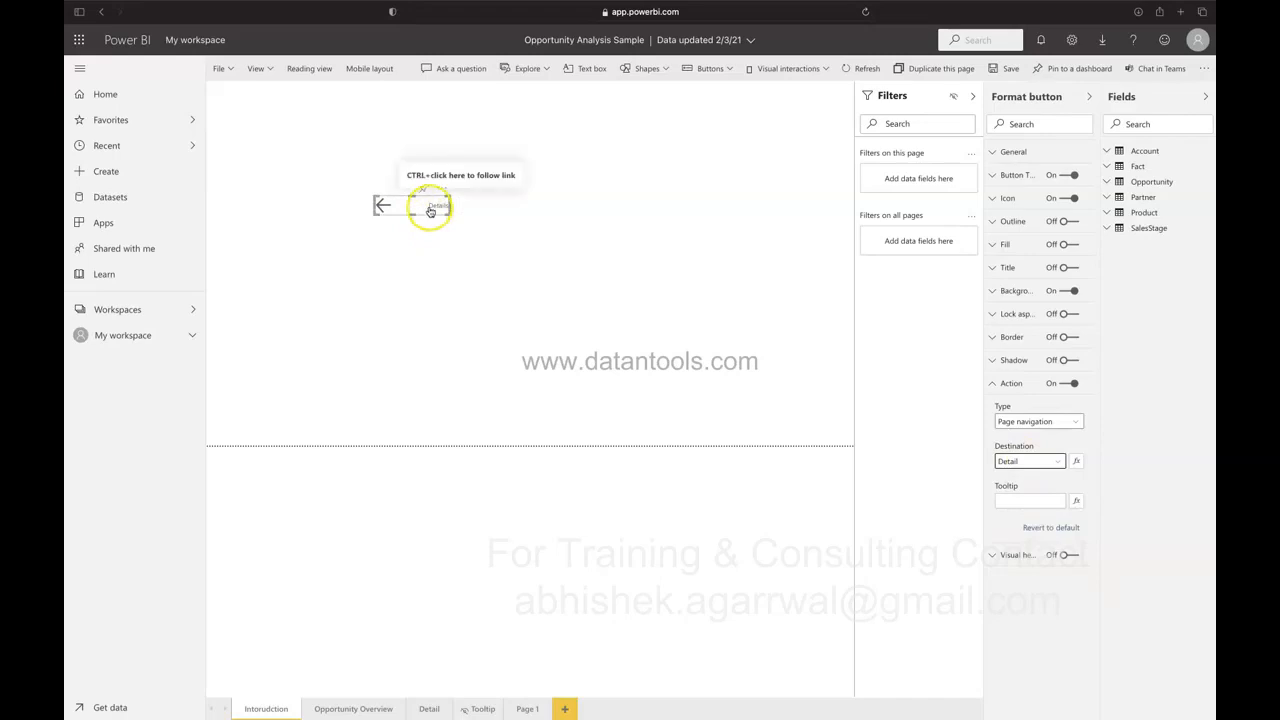
left_click(607, 170)
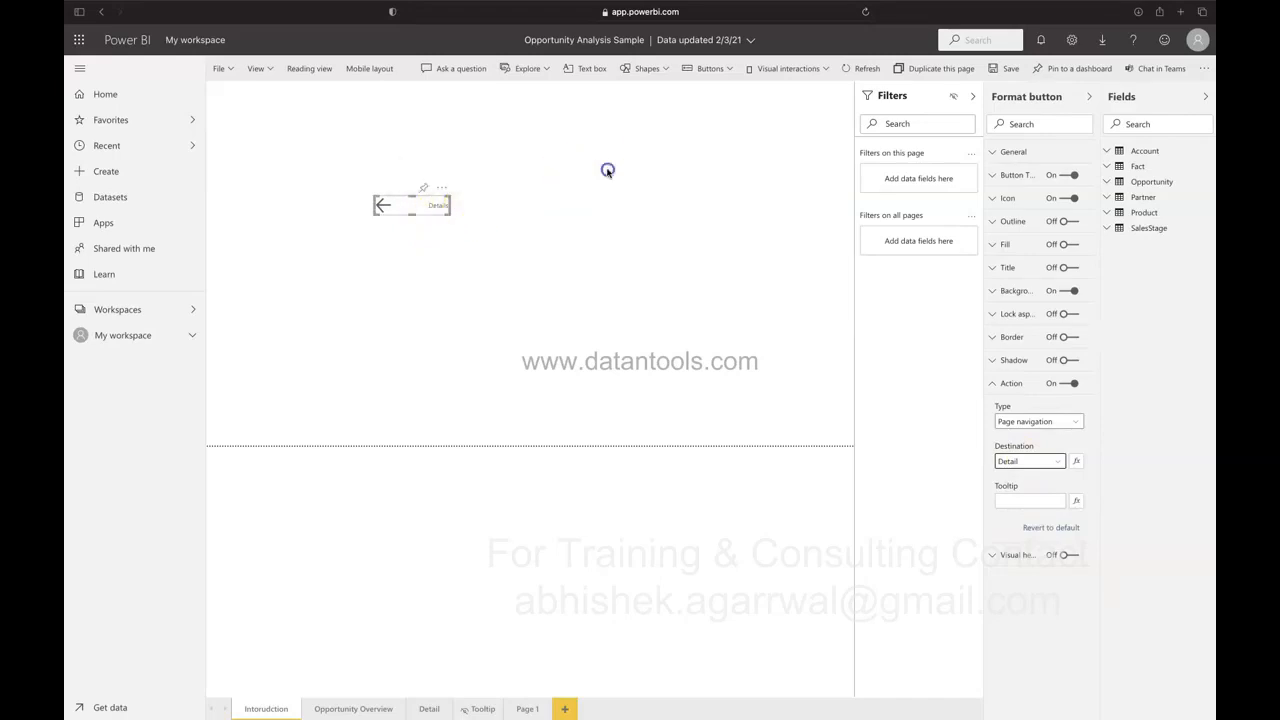
Insert a right arrow button beside the Details button and turn on its button text as "Page 1"
left_click(705, 72)
left_click(717, 117)
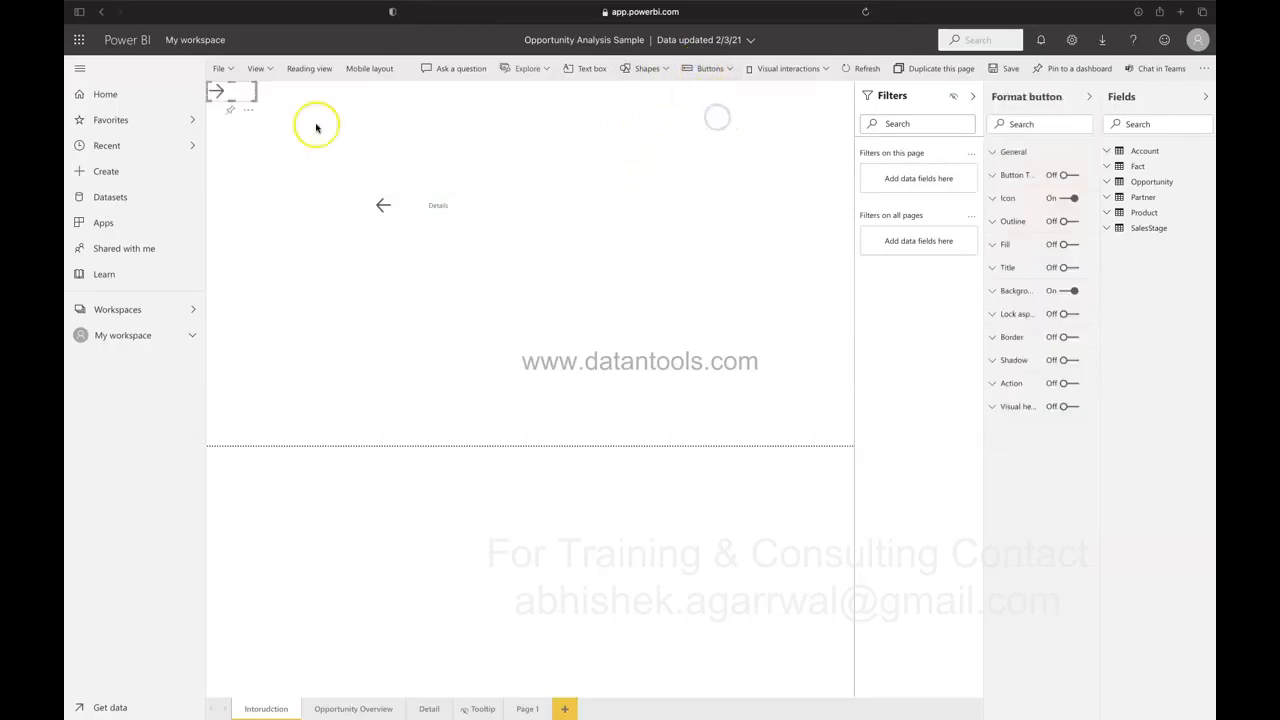
left_click_drag(240, 88, 564, 206)
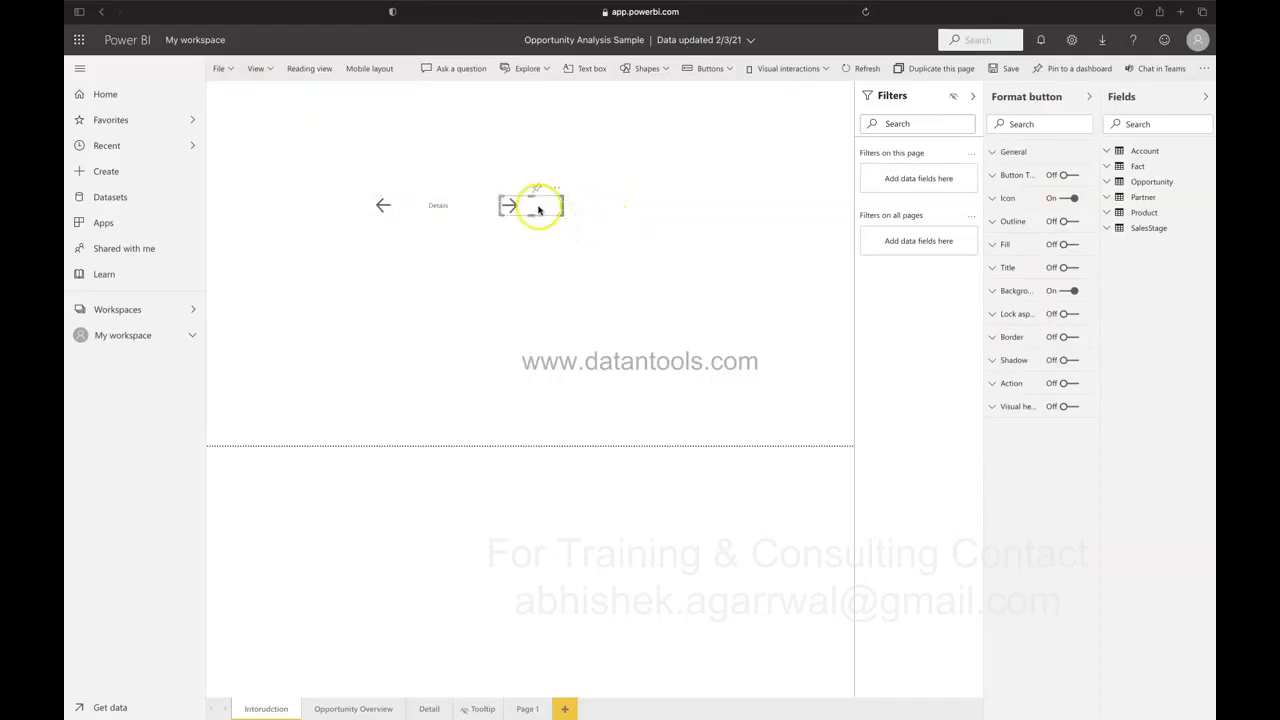
left_click(996, 178)
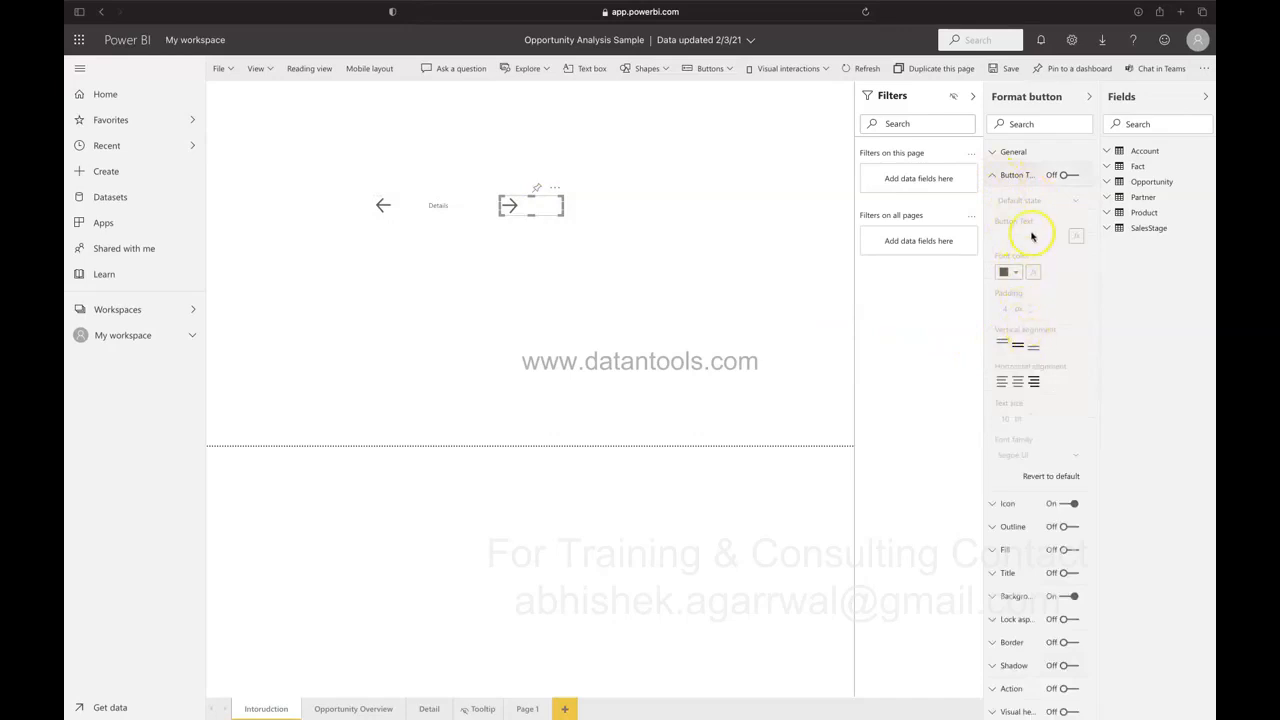
left_click(1066, 178)
left_click(1032, 236)
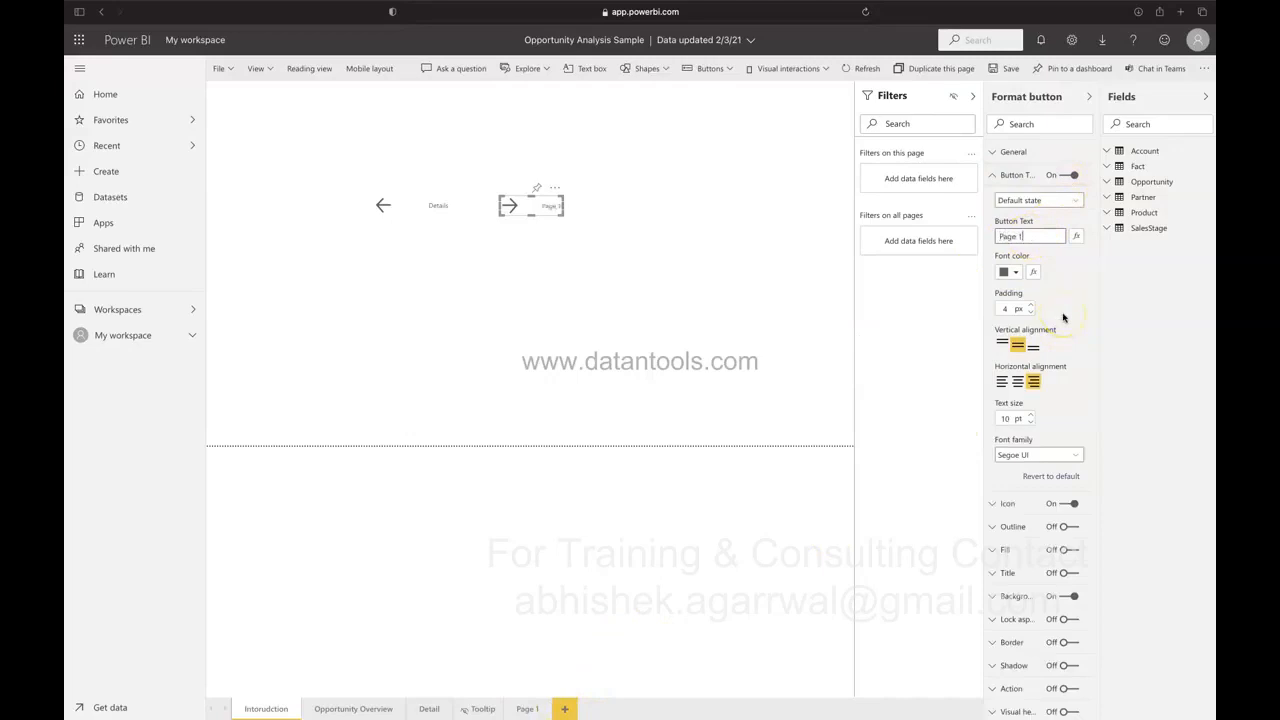
Turn on the right arrow button's action as Page navigation with Page 1 as the destination
left_click(998, 688)
scroll(994, 541, "down", 2)
left_click(1066, 581)
left_click(1040, 625)
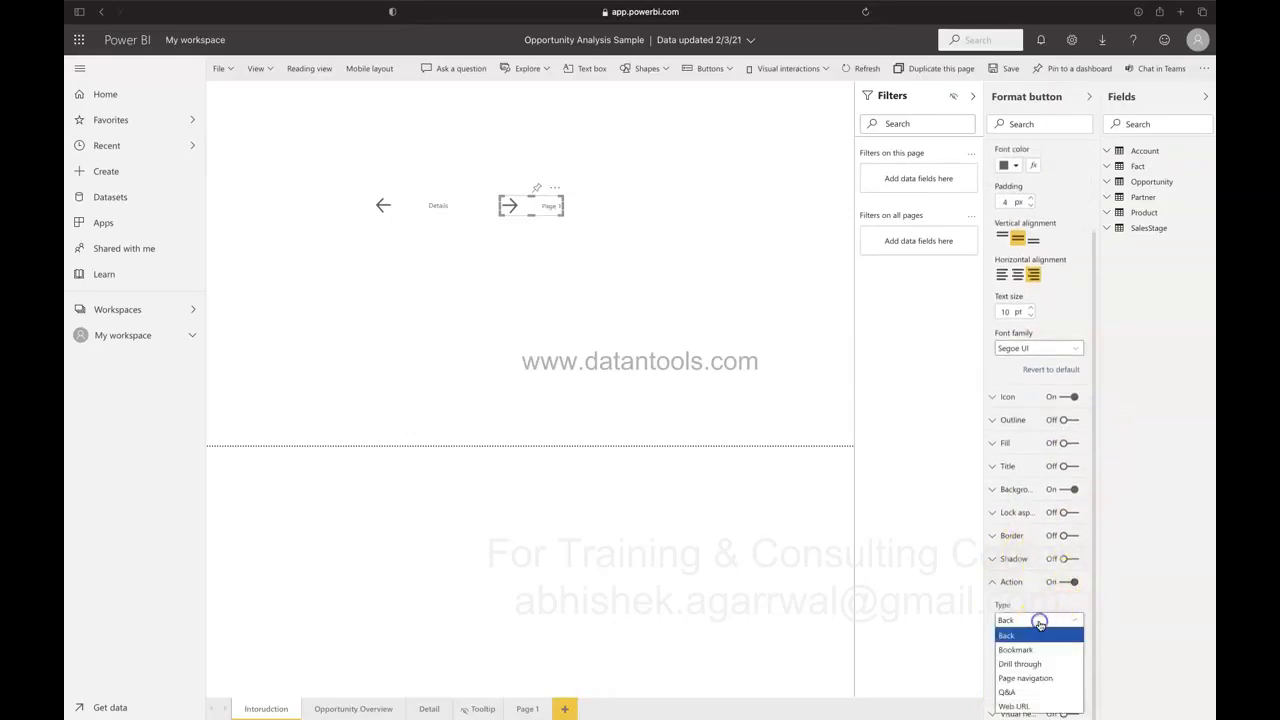
left_click(1037, 681)
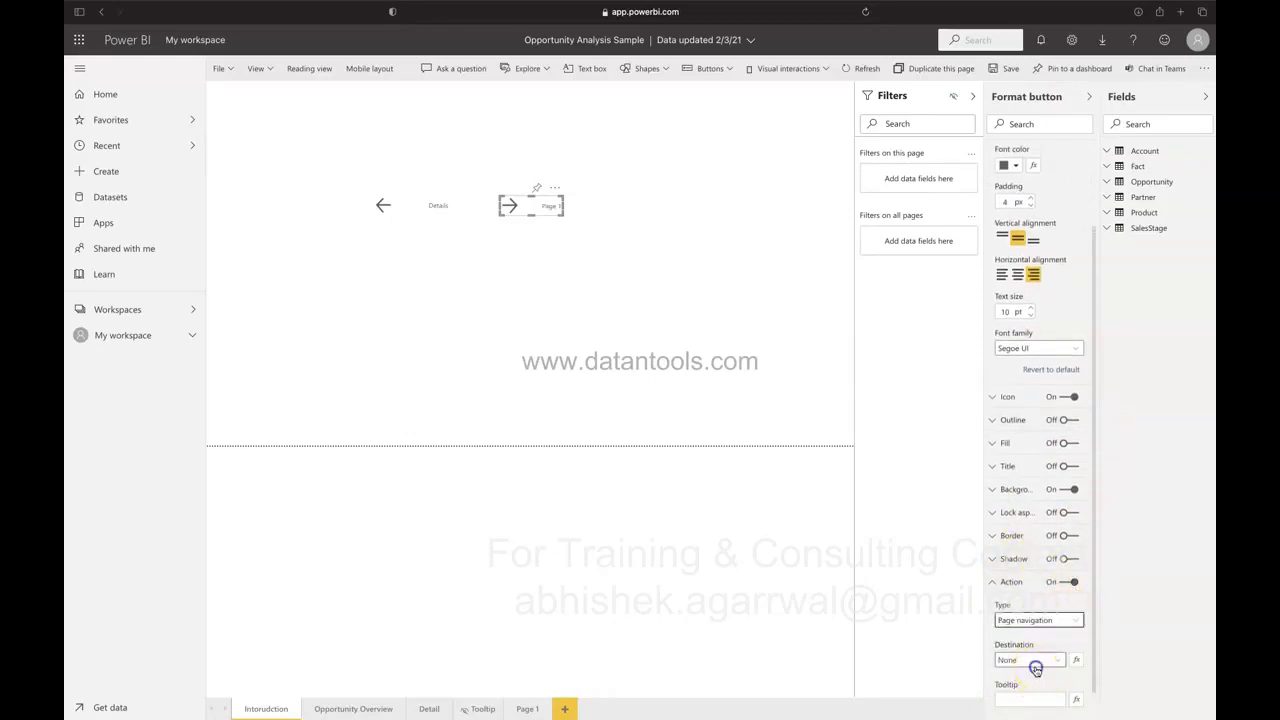
left_click(1037, 660)
left_click(1037, 644)
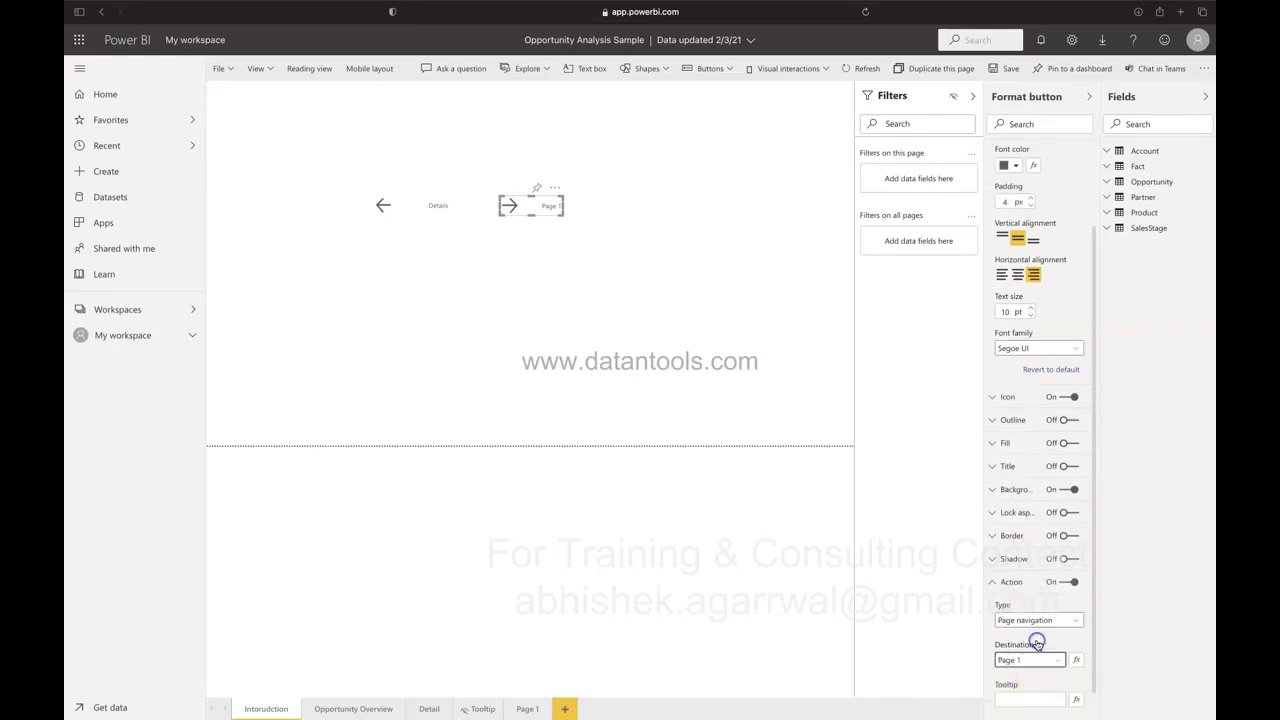
Switch the report to reading view, saving the changes
left_click(576, 261)
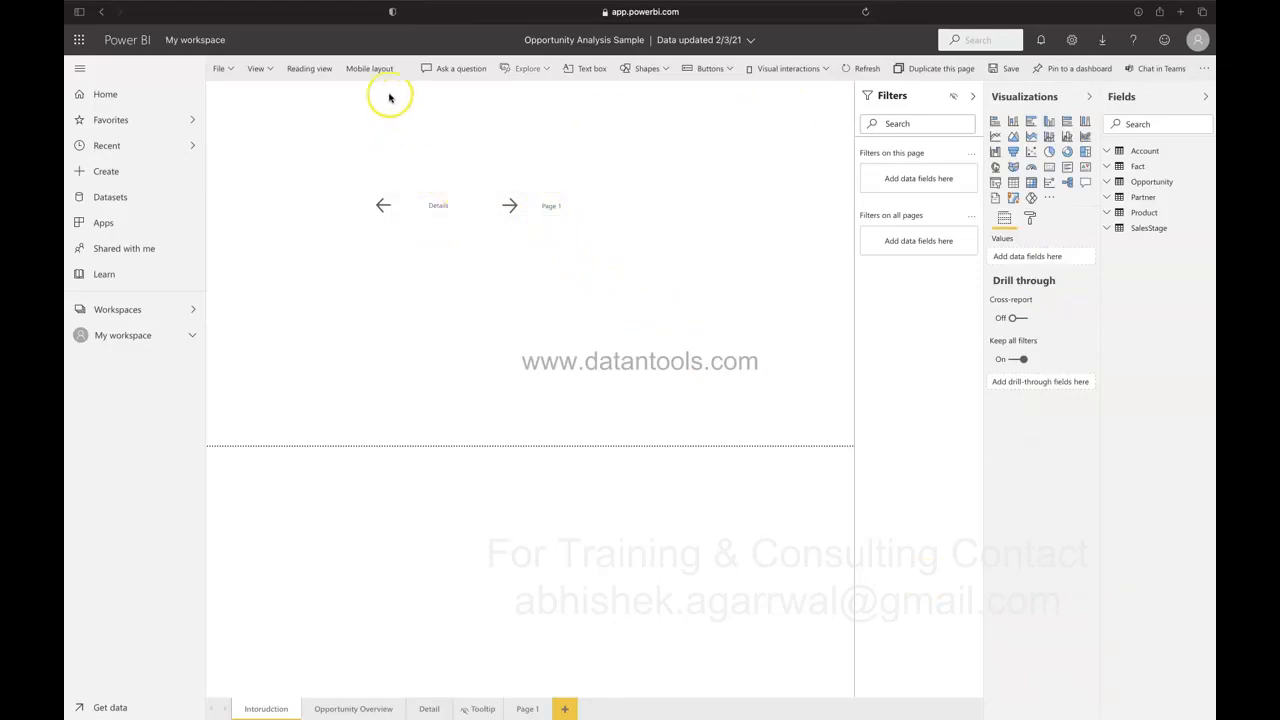
left_click(314, 71)
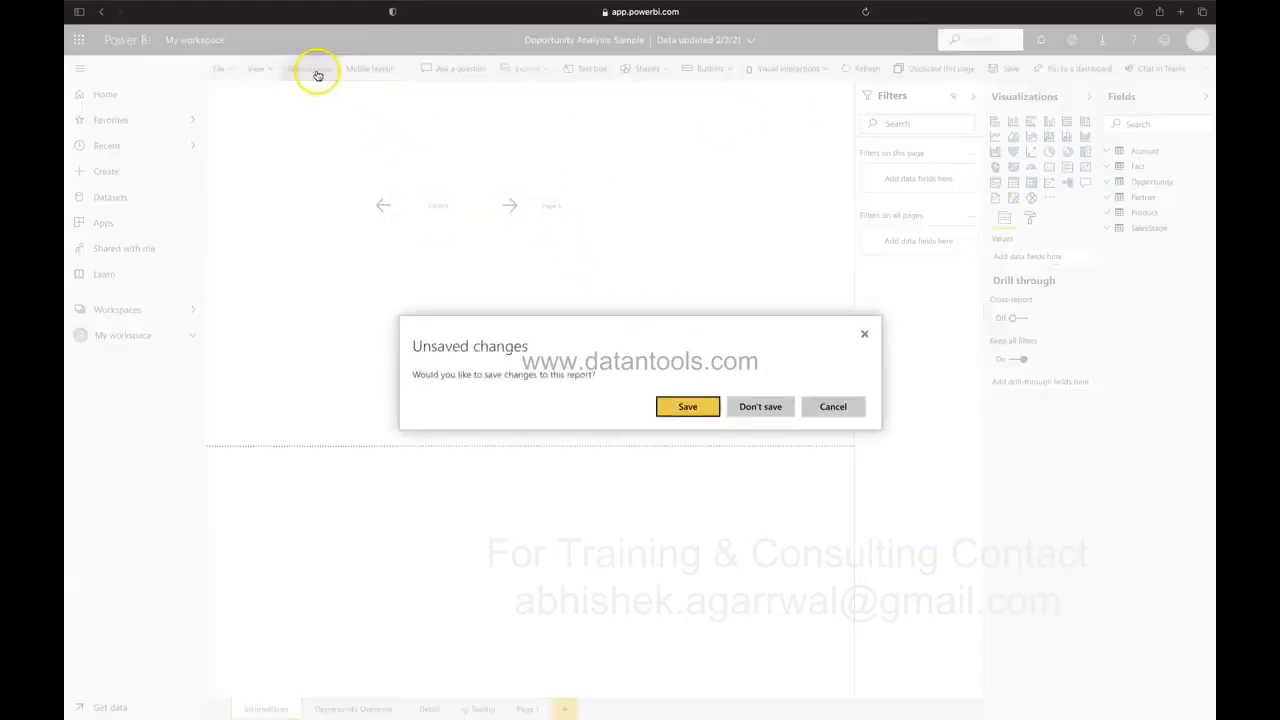
left_click(687, 408)
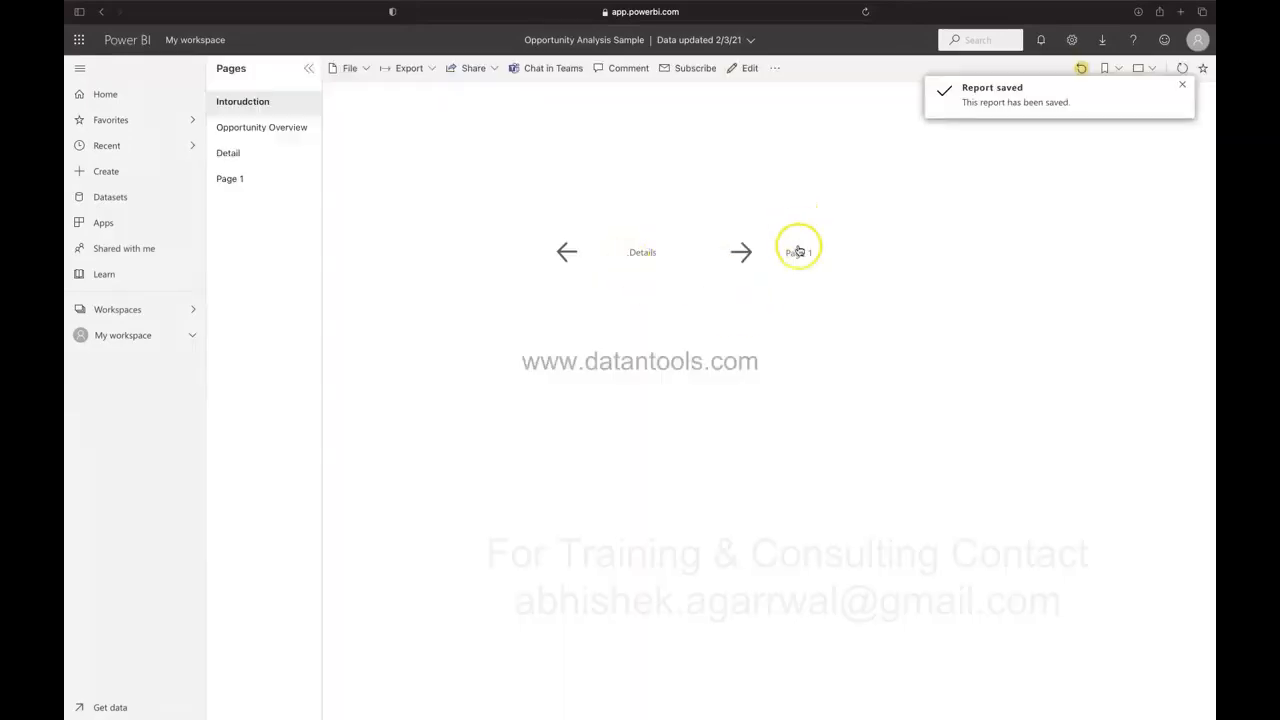
Test the Details and Page 1 navigation buttons, returning to the introduction page after each
left_click(643, 254)
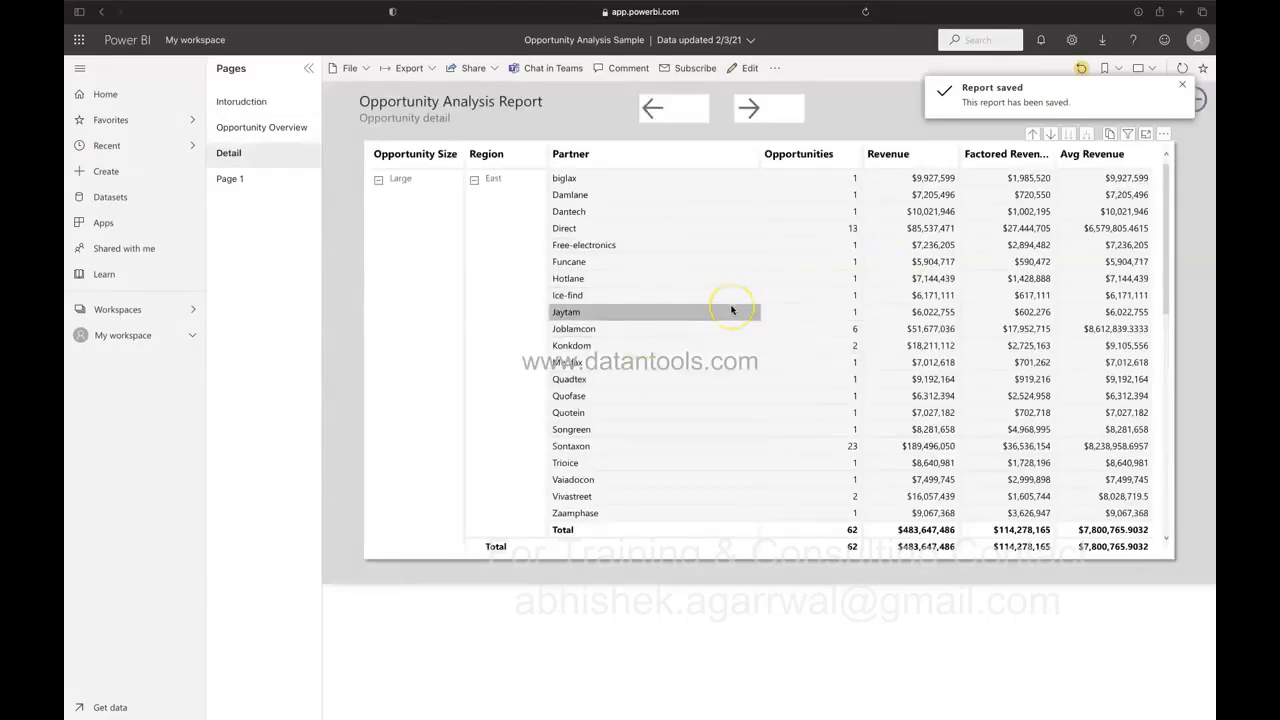
left_click(262, 103)
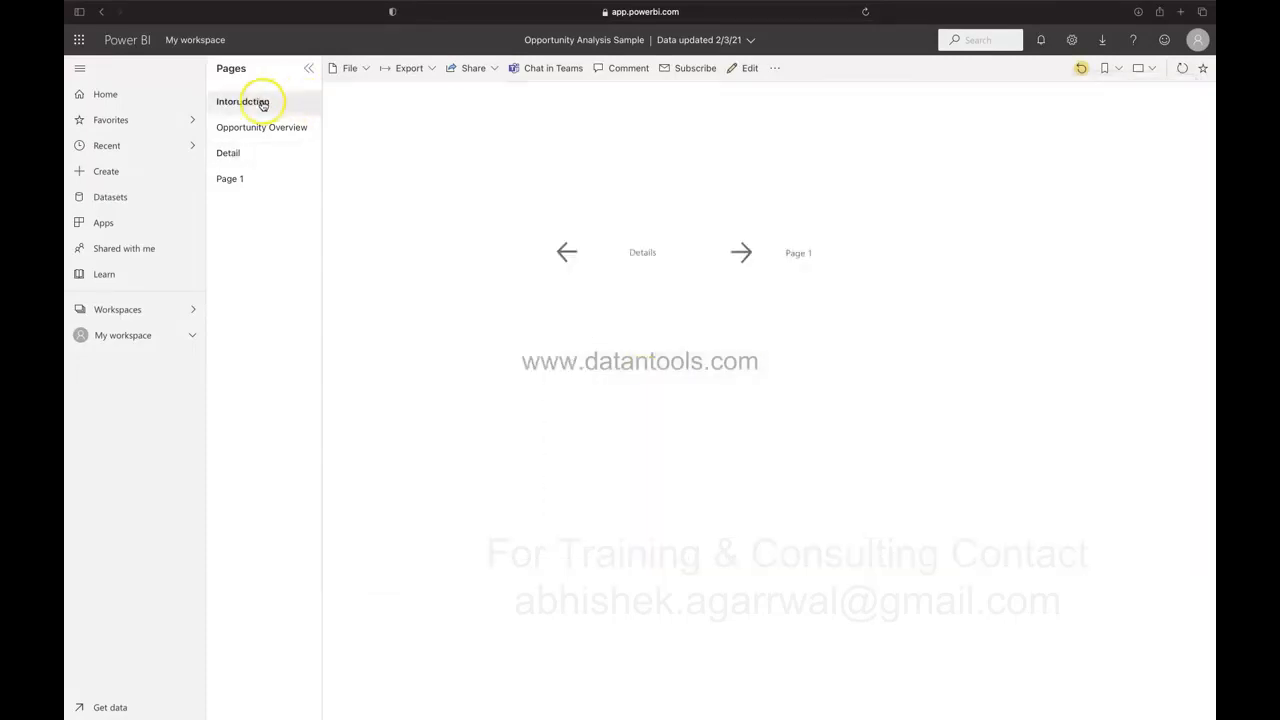
left_click(795, 259)
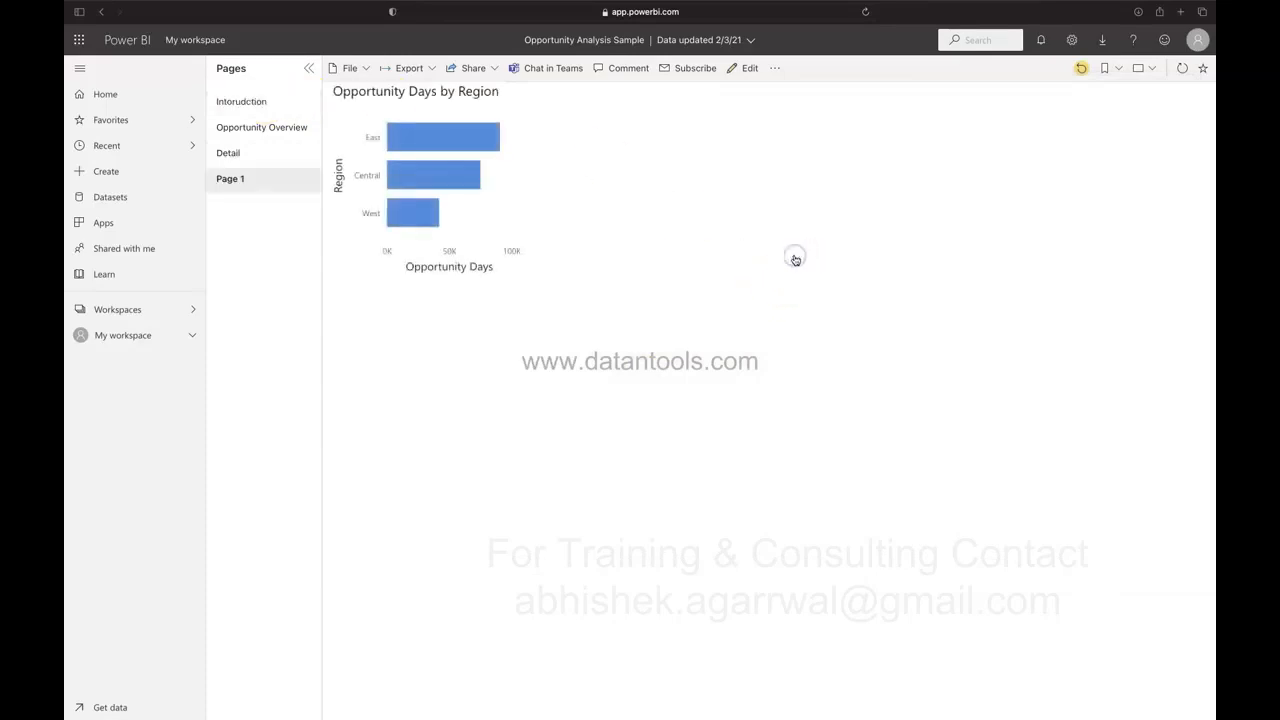
left_click(247, 104)
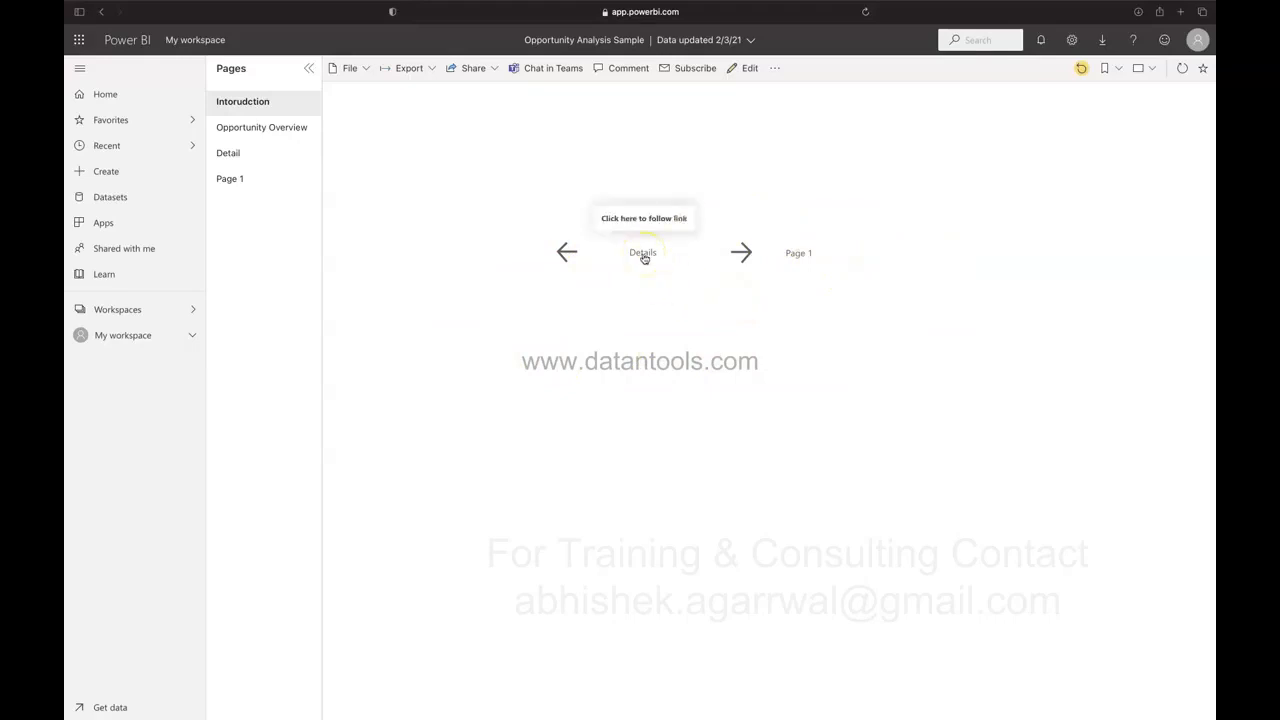
Return the report to edit mode and set the Details button's icon shape to Blank
left_click(747, 70)
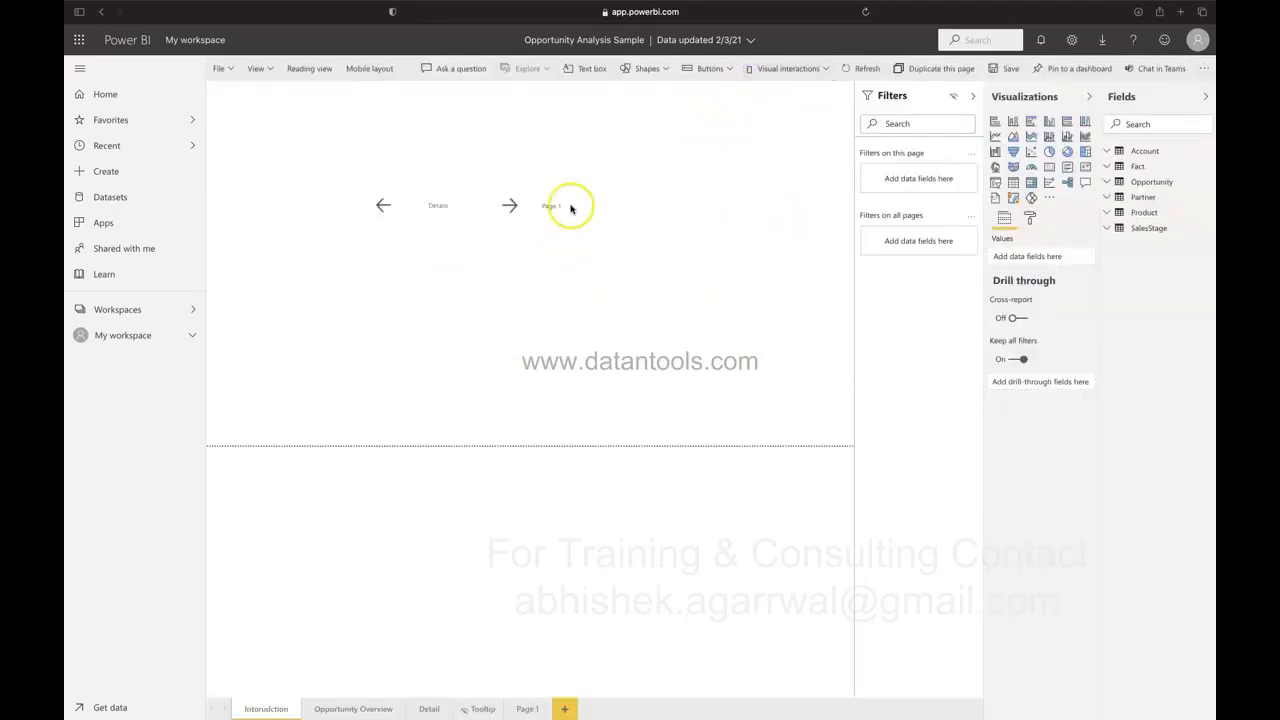
left_click(437, 207)
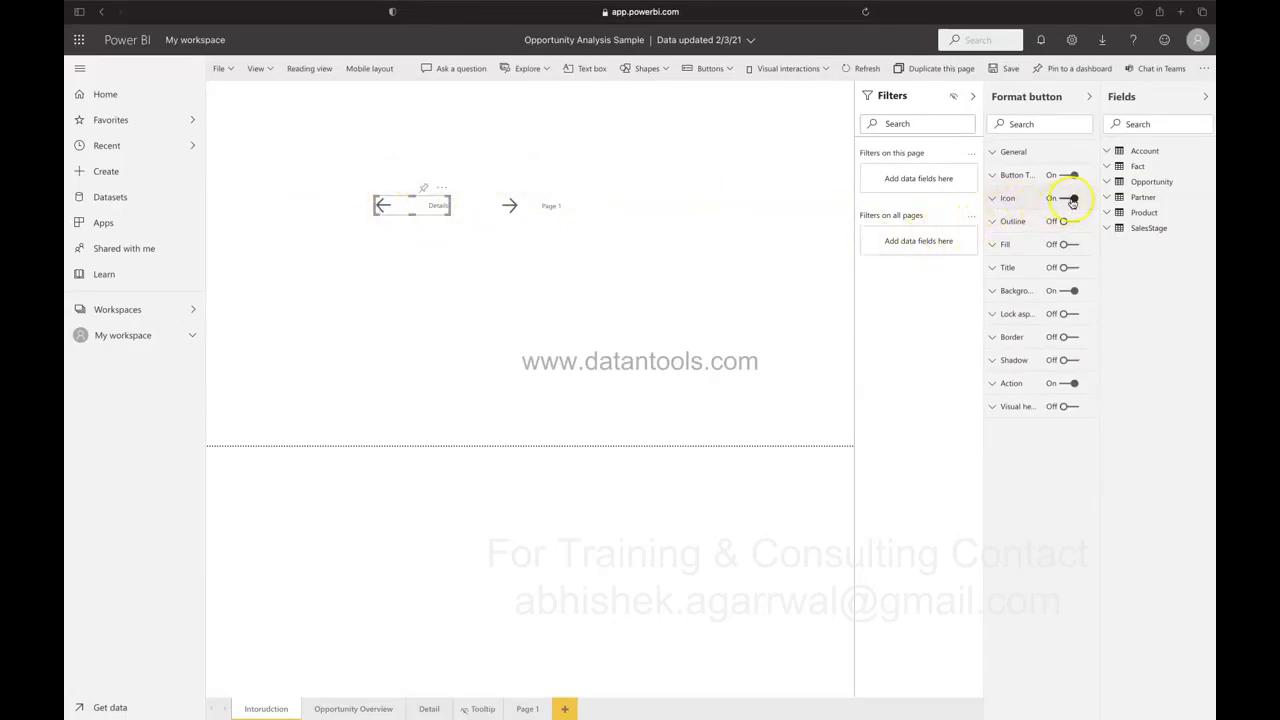
left_click(998, 199)
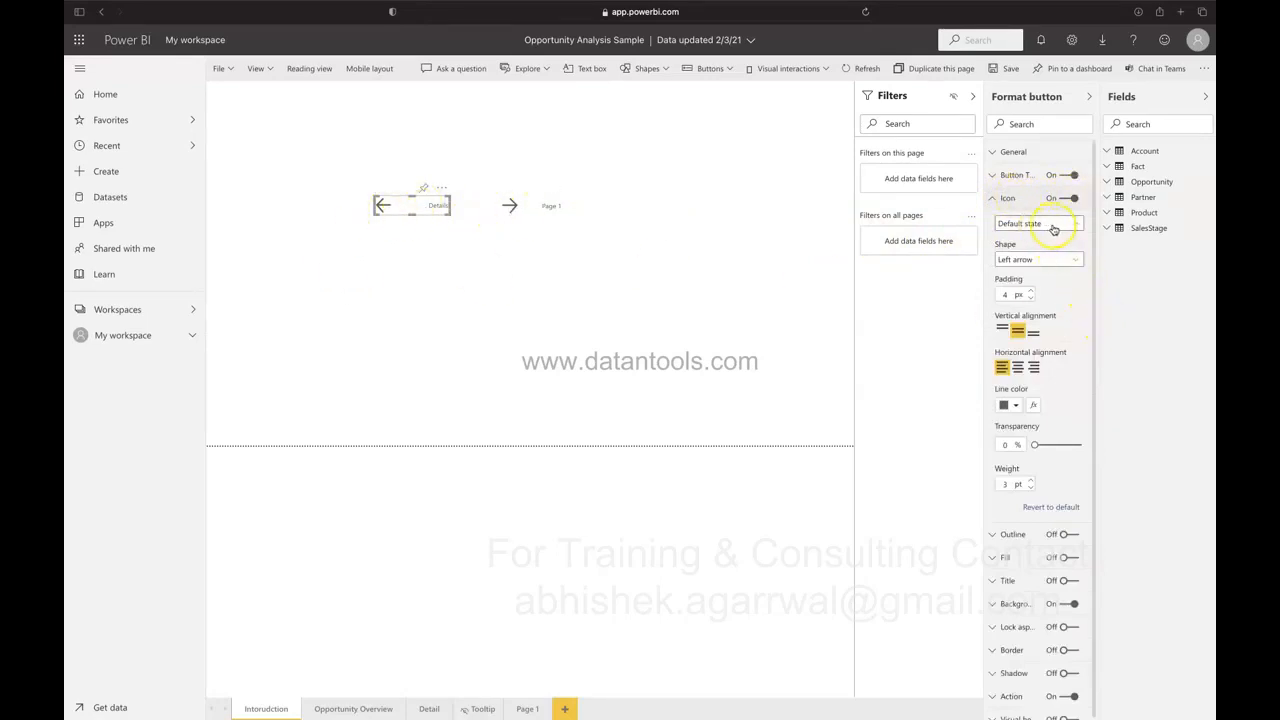
left_click(1066, 262)
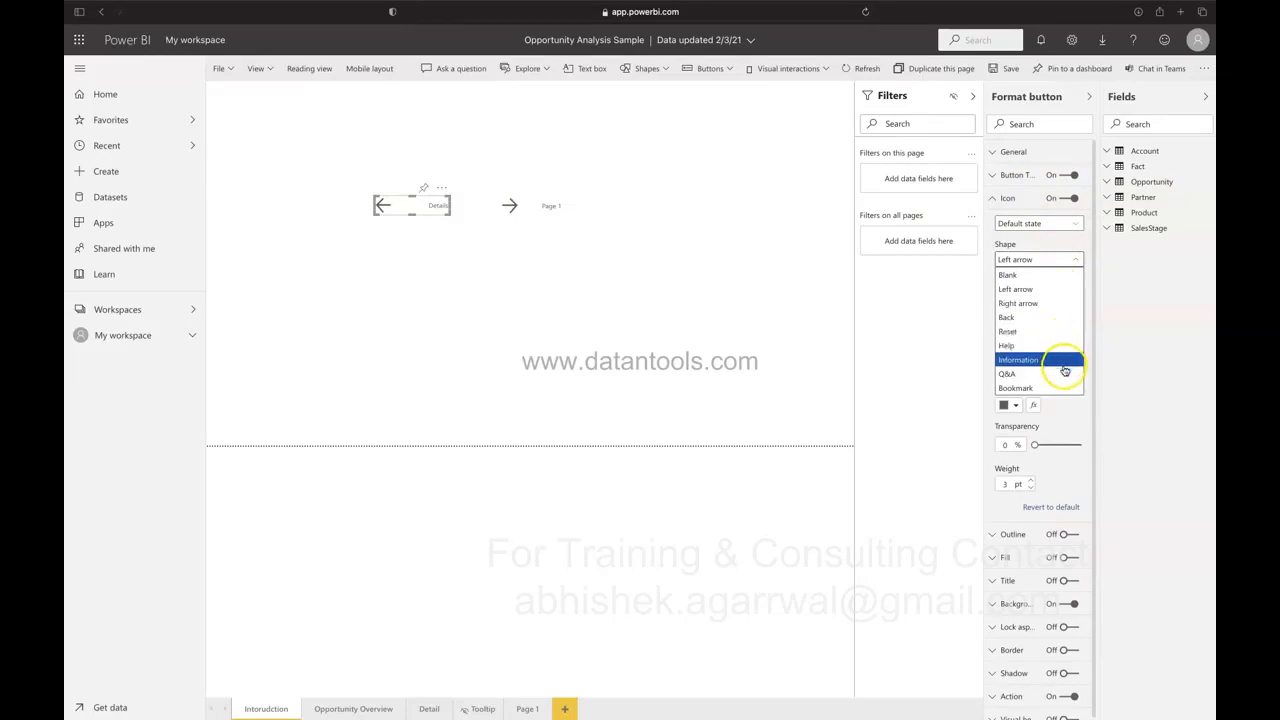
key("Down")
key("Down")
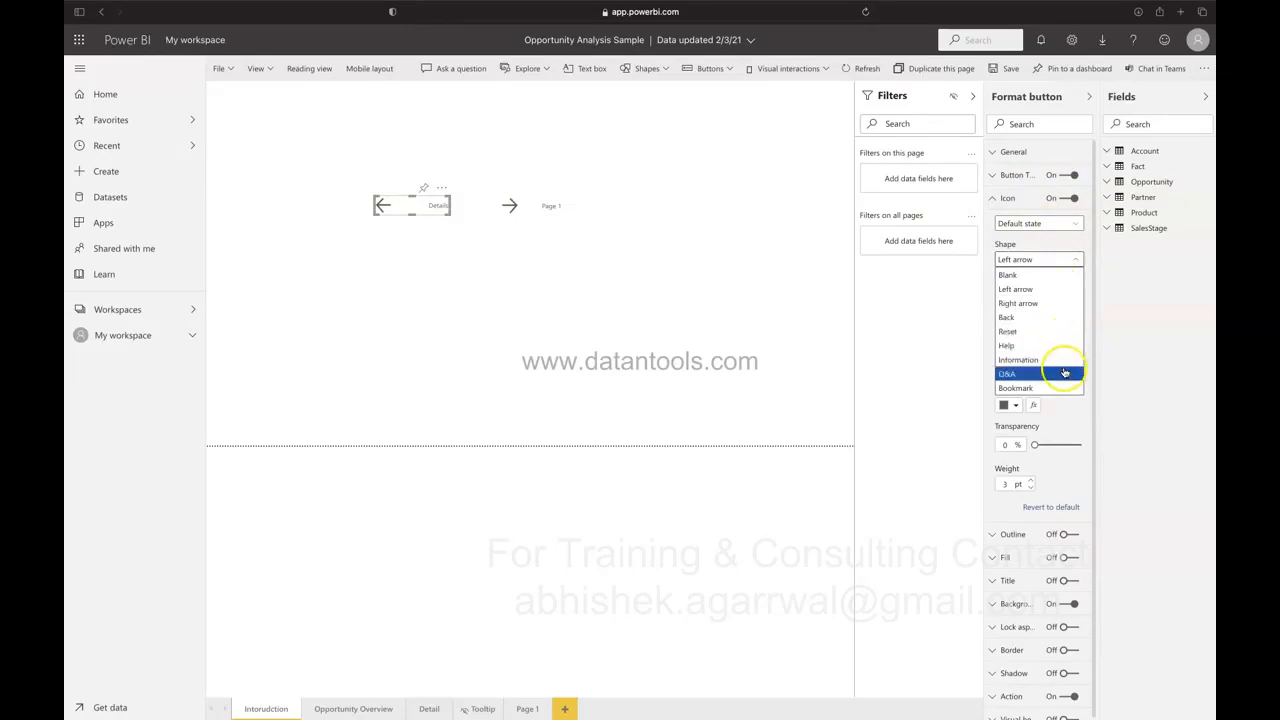
left_click(1062, 283)
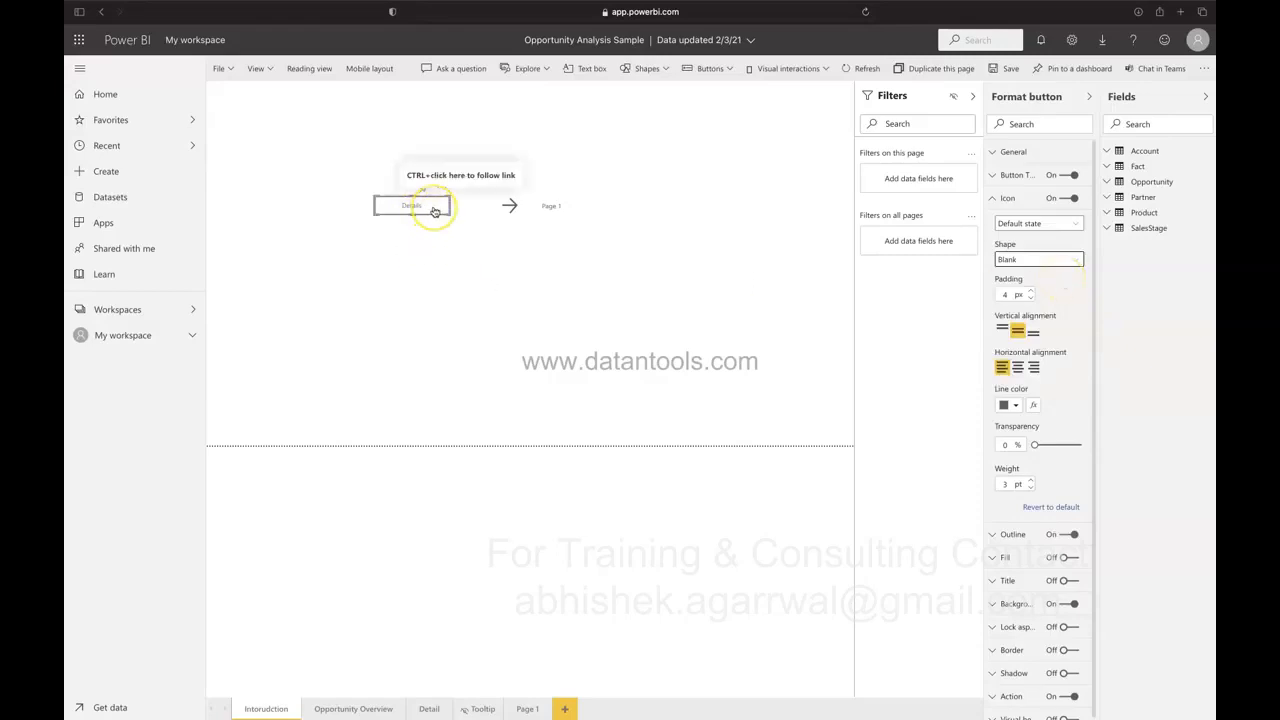
Set the Page 1 button's icon shape to Blank
left_click(712, 68)
left_click(714, 273)
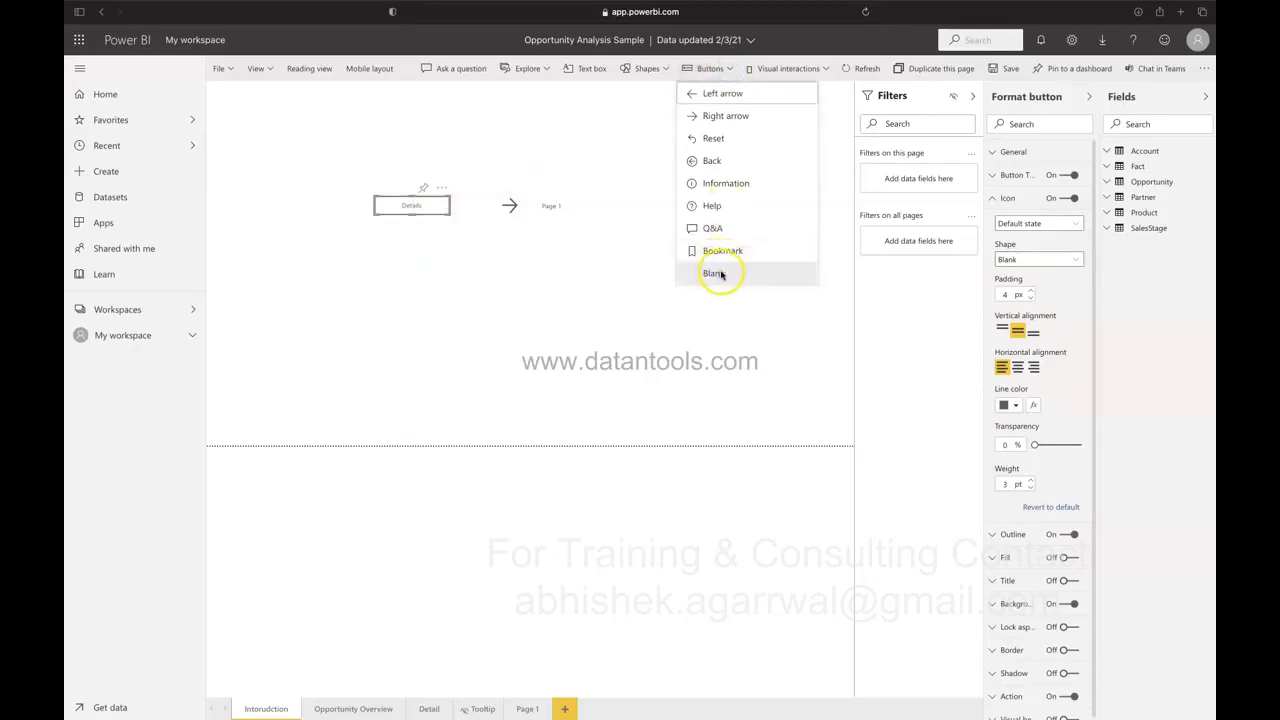
left_click(1042, 268)
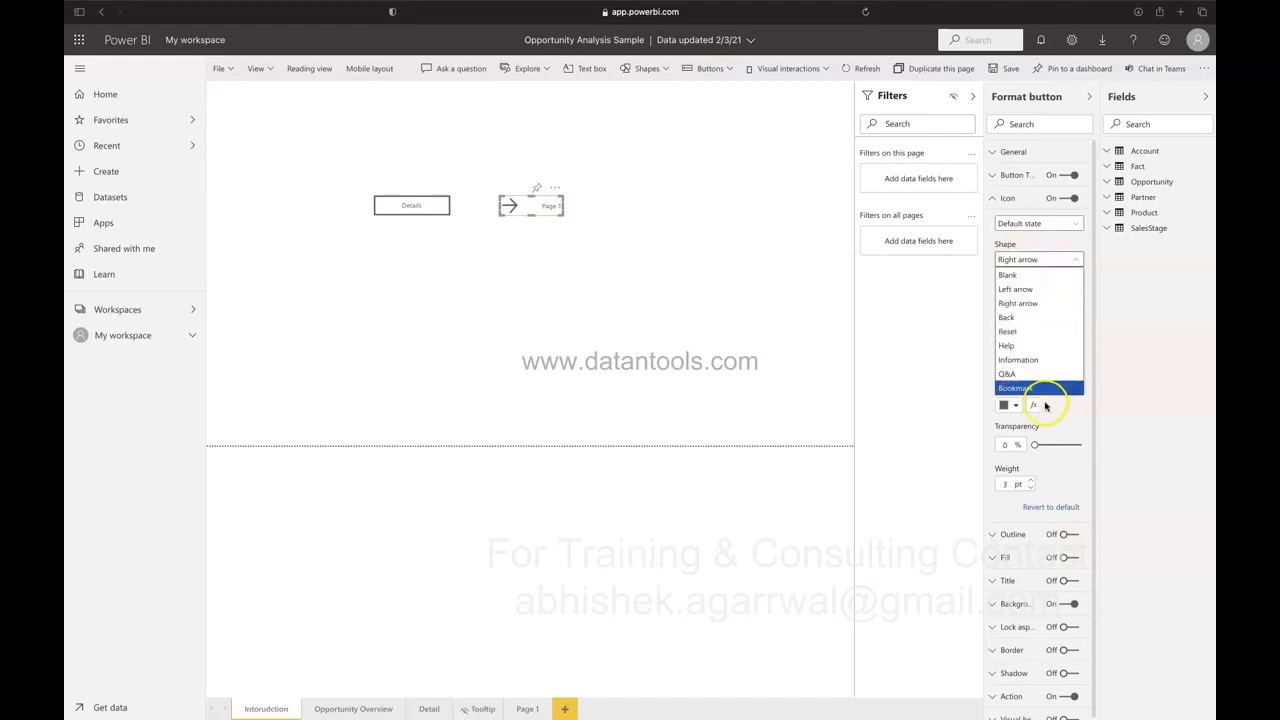
left_click(1043, 284)
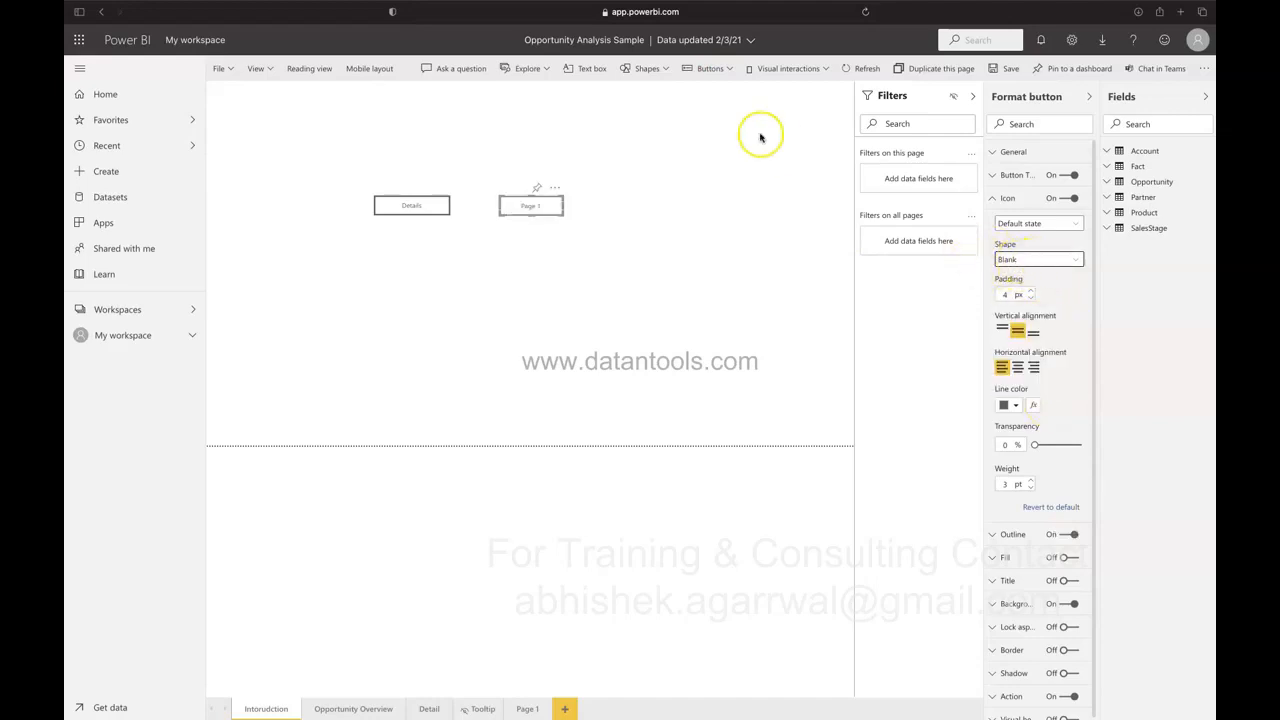
Review the insertable button types and the action types of the Page 1 button, keeping Page navigation
left_click(711, 69)
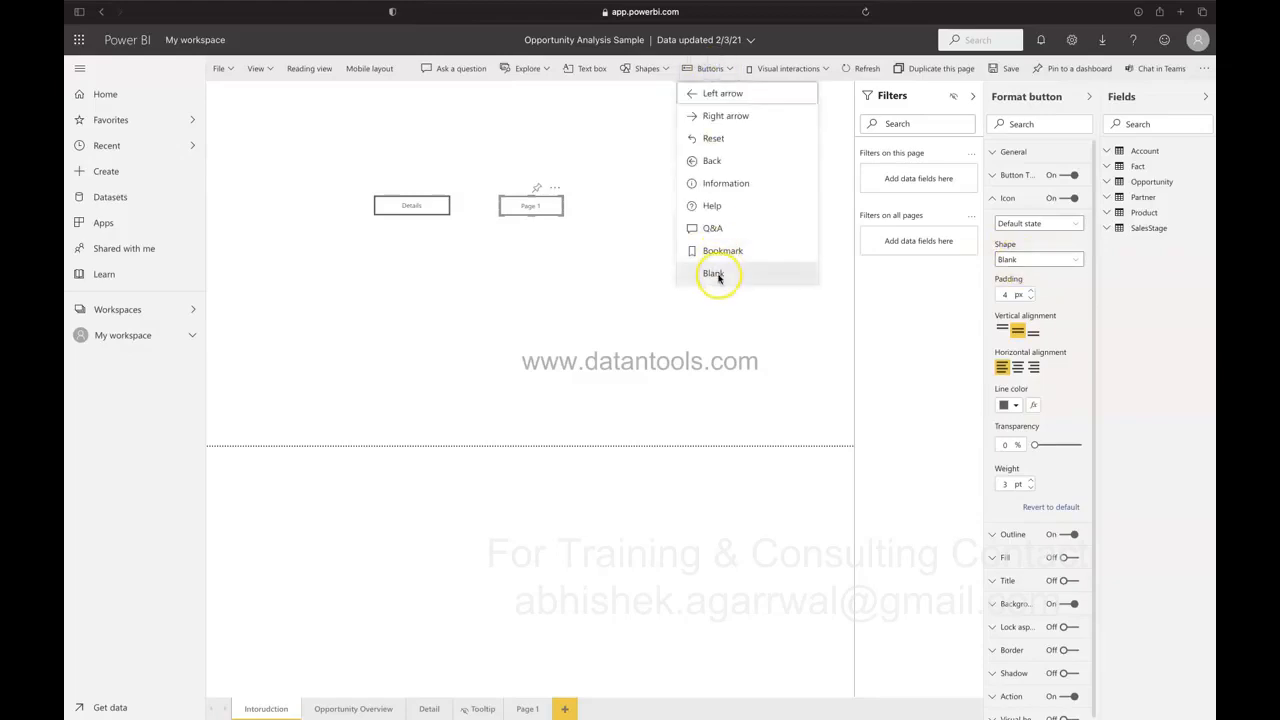
left_click(646, 320)
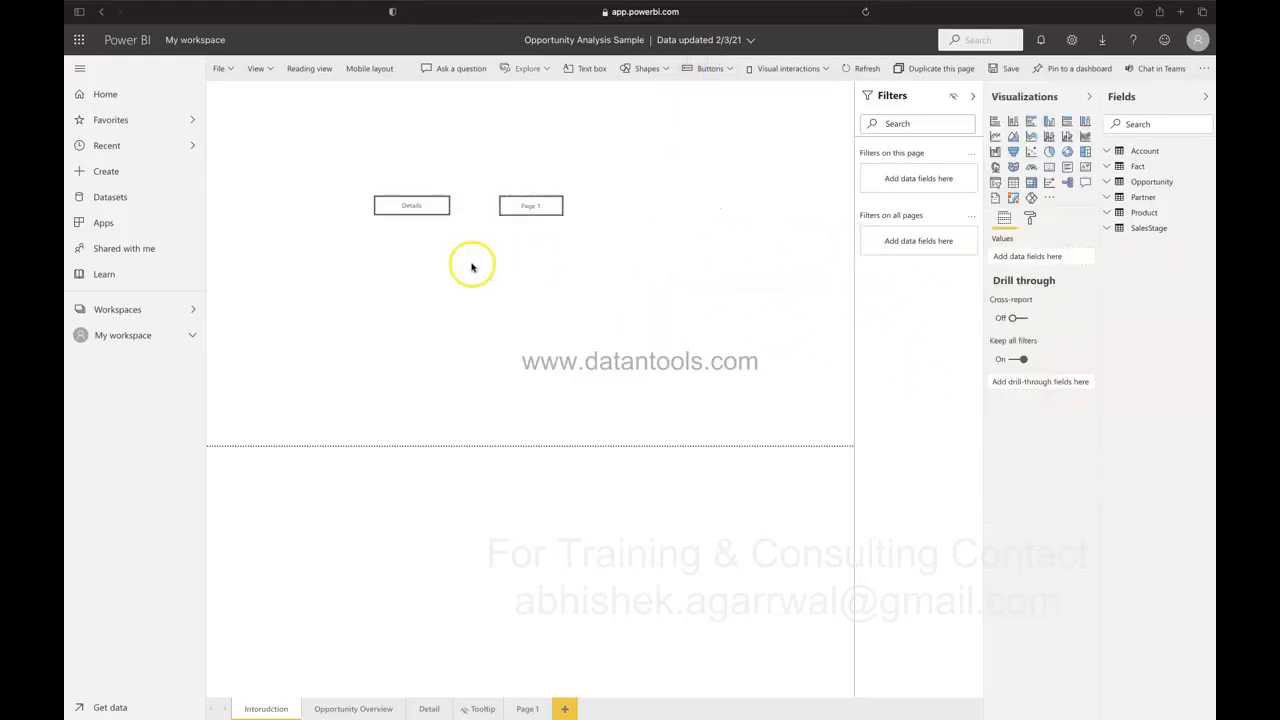
left_click(530, 210)
left_click(996, 385)
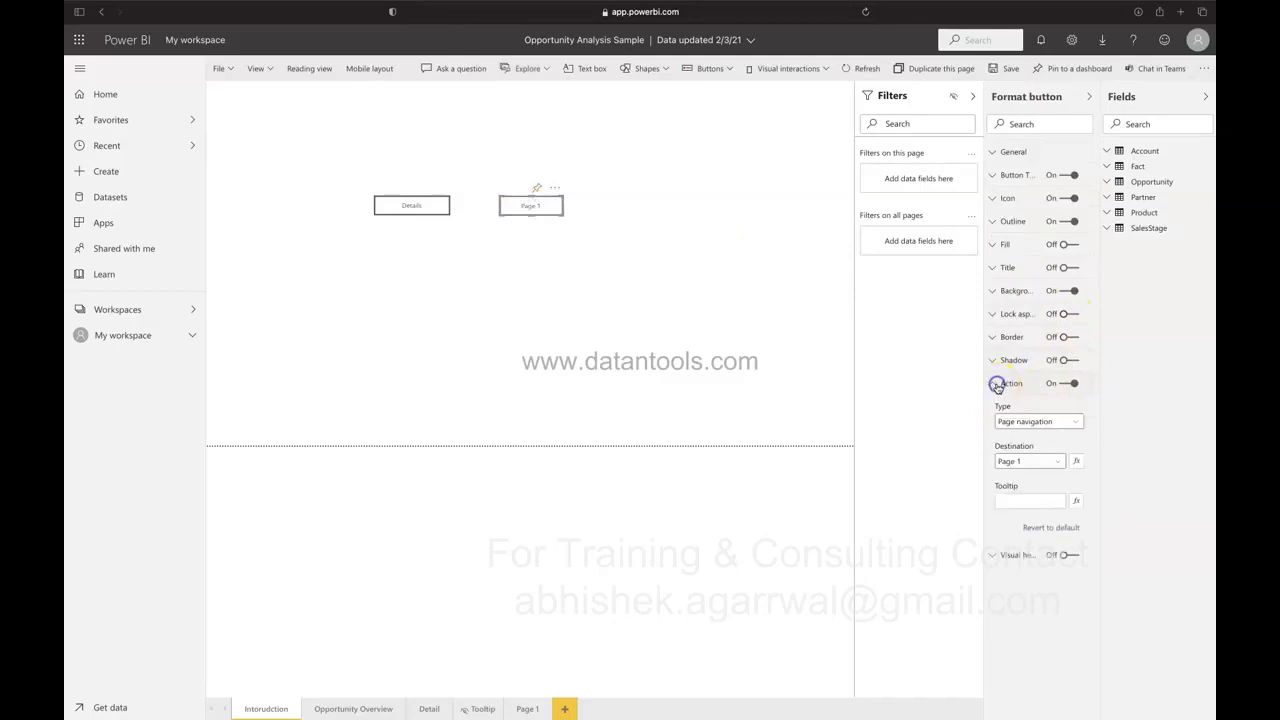
left_click(1033, 425)
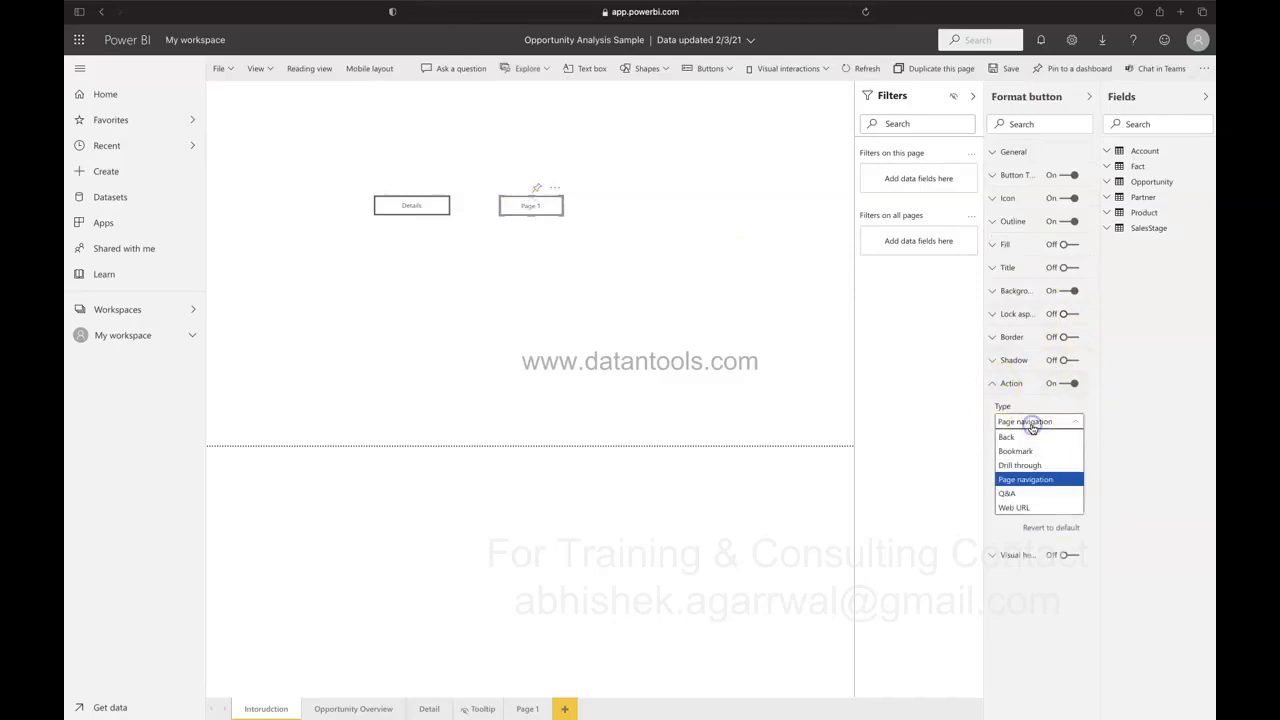
left_click(1028, 480)
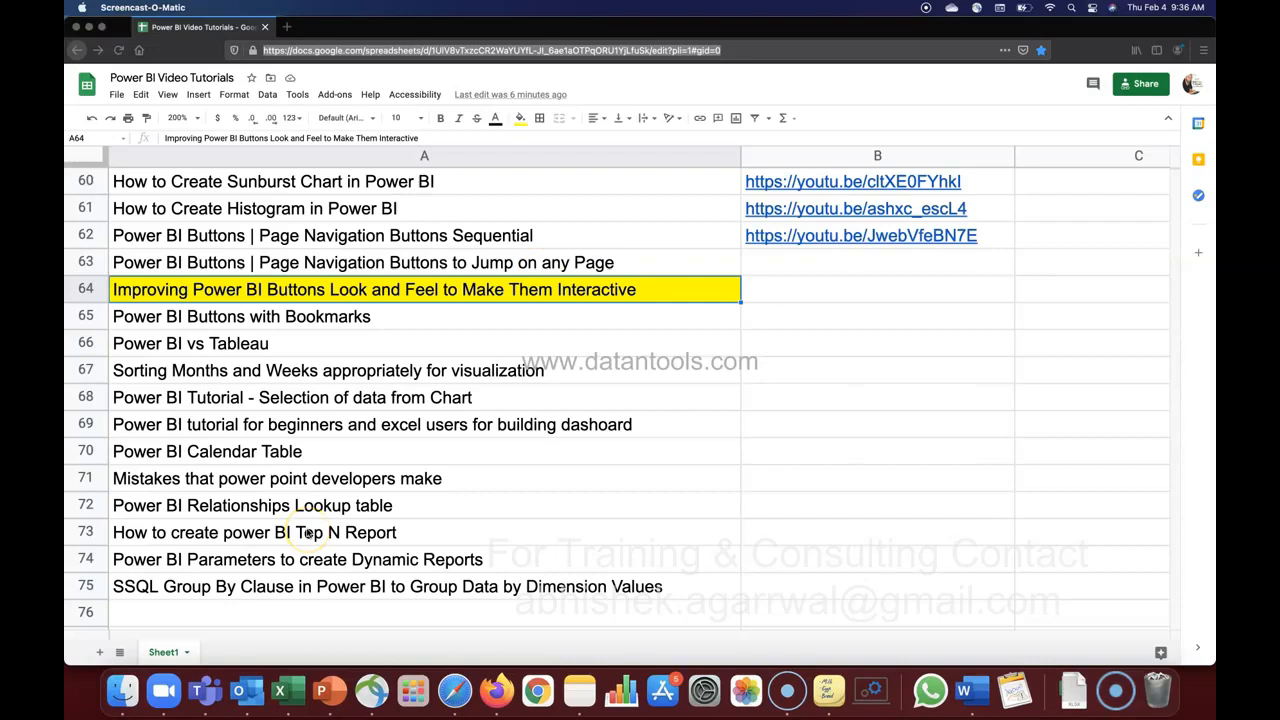
left_click(187, 297)
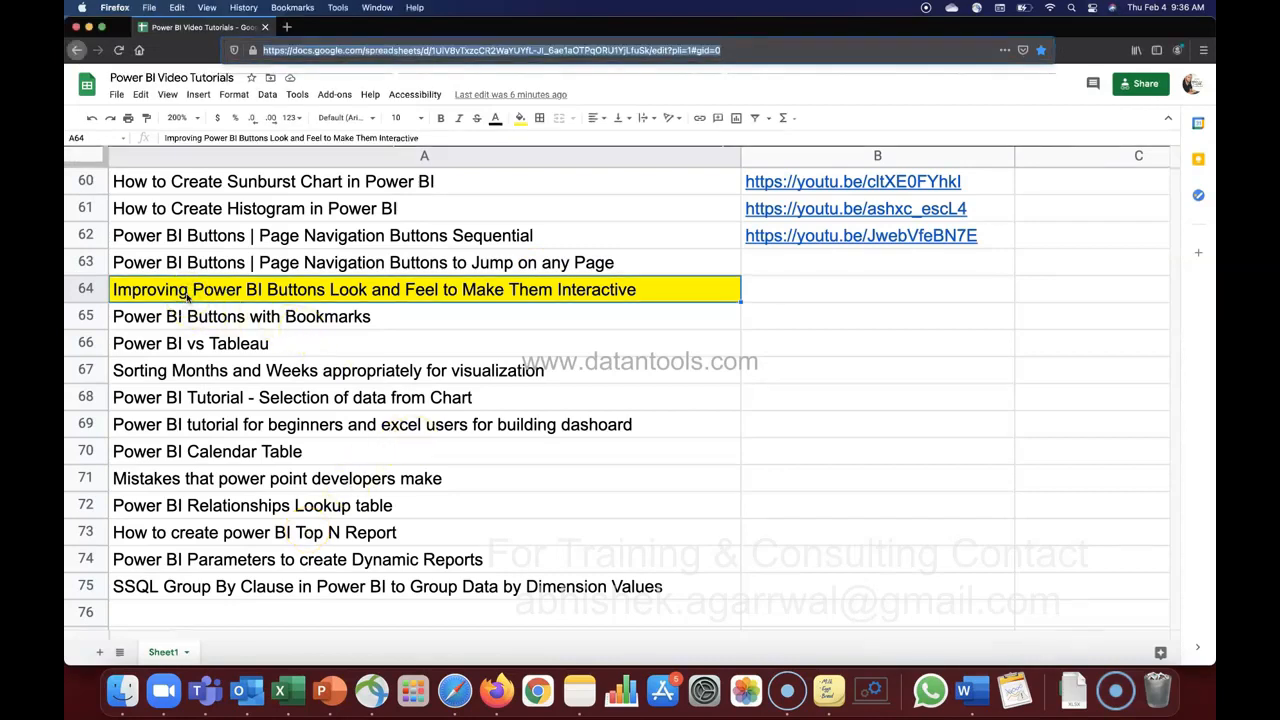
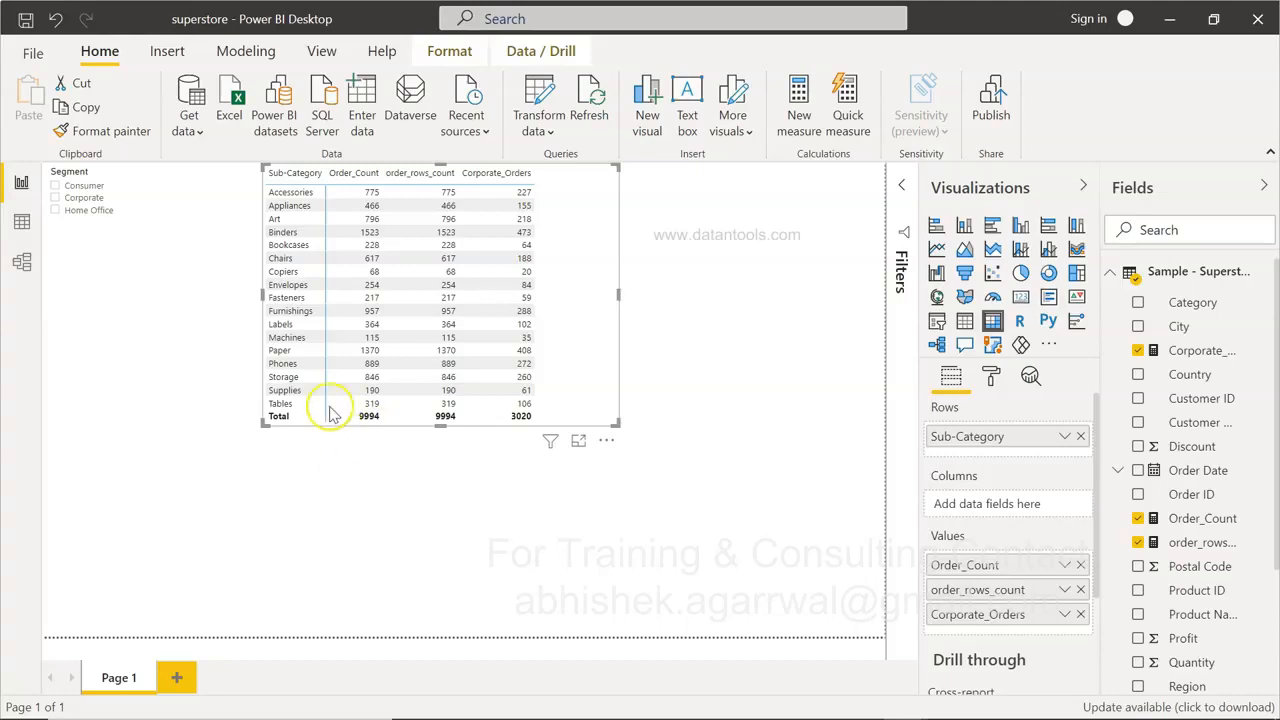
left_click(306, 173)
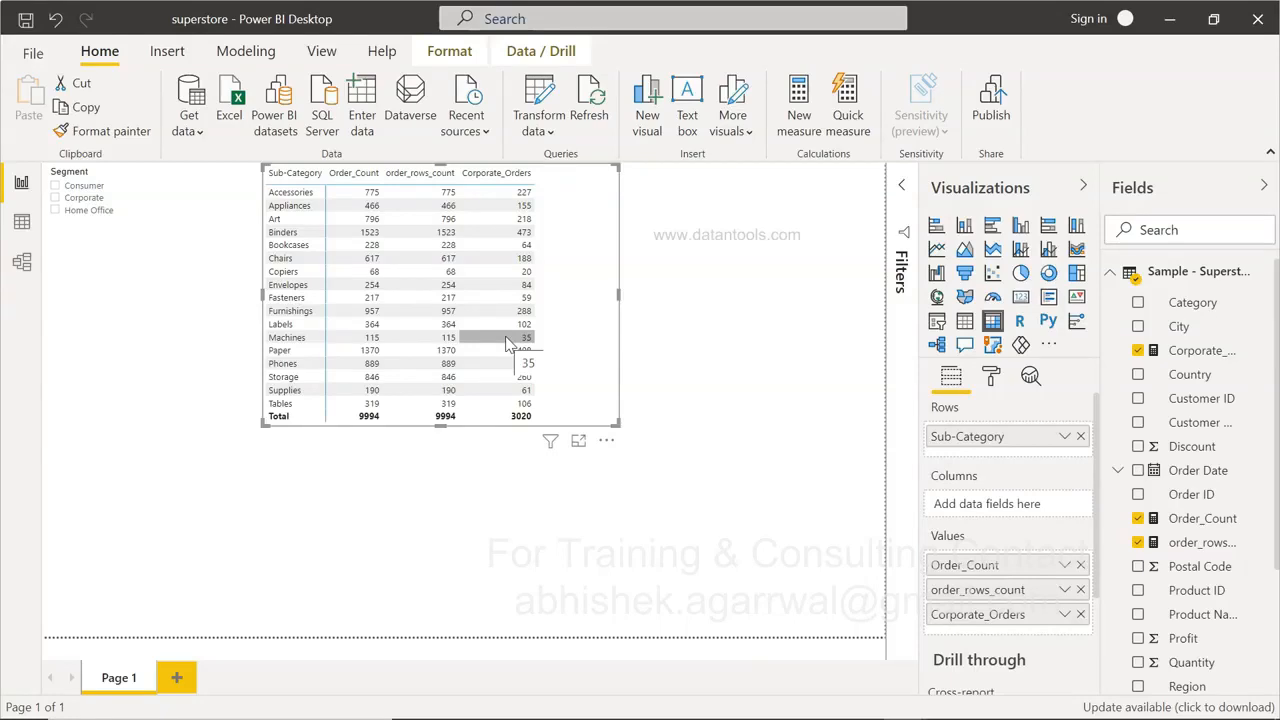
left_click(575, 352)
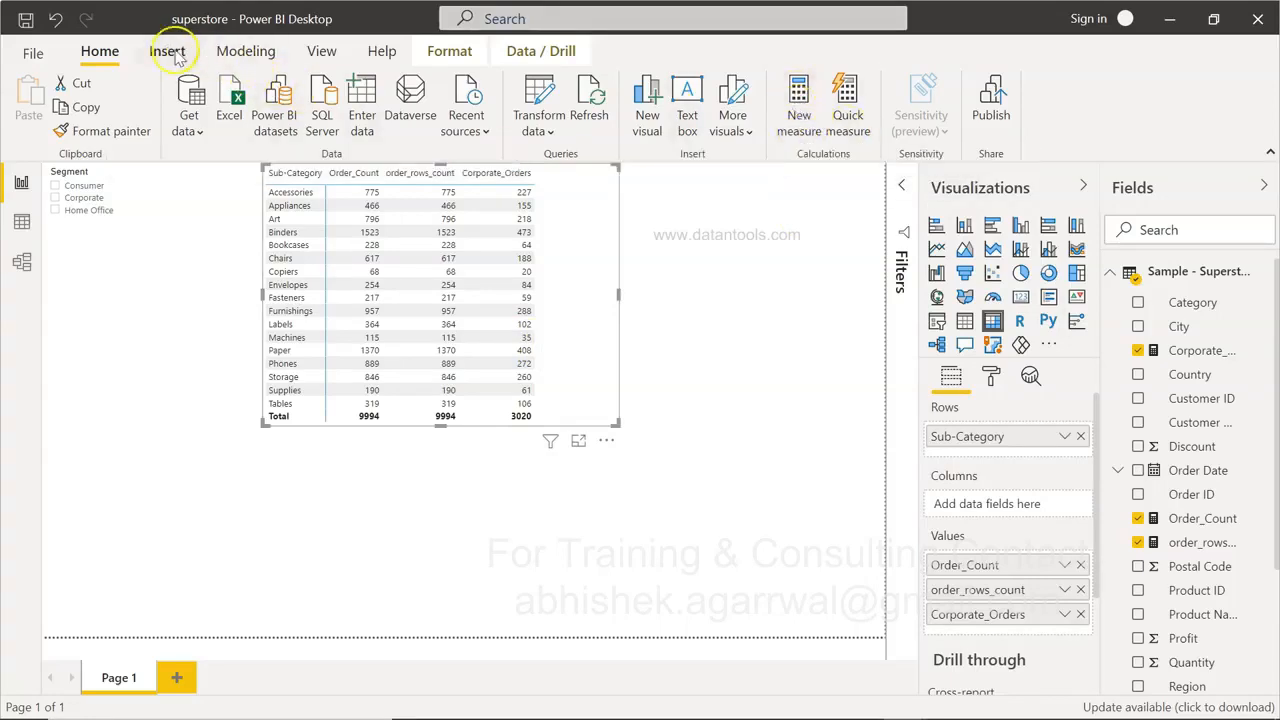
Start a new measure named Total_Sales in the superstore report
left_click(796, 105)
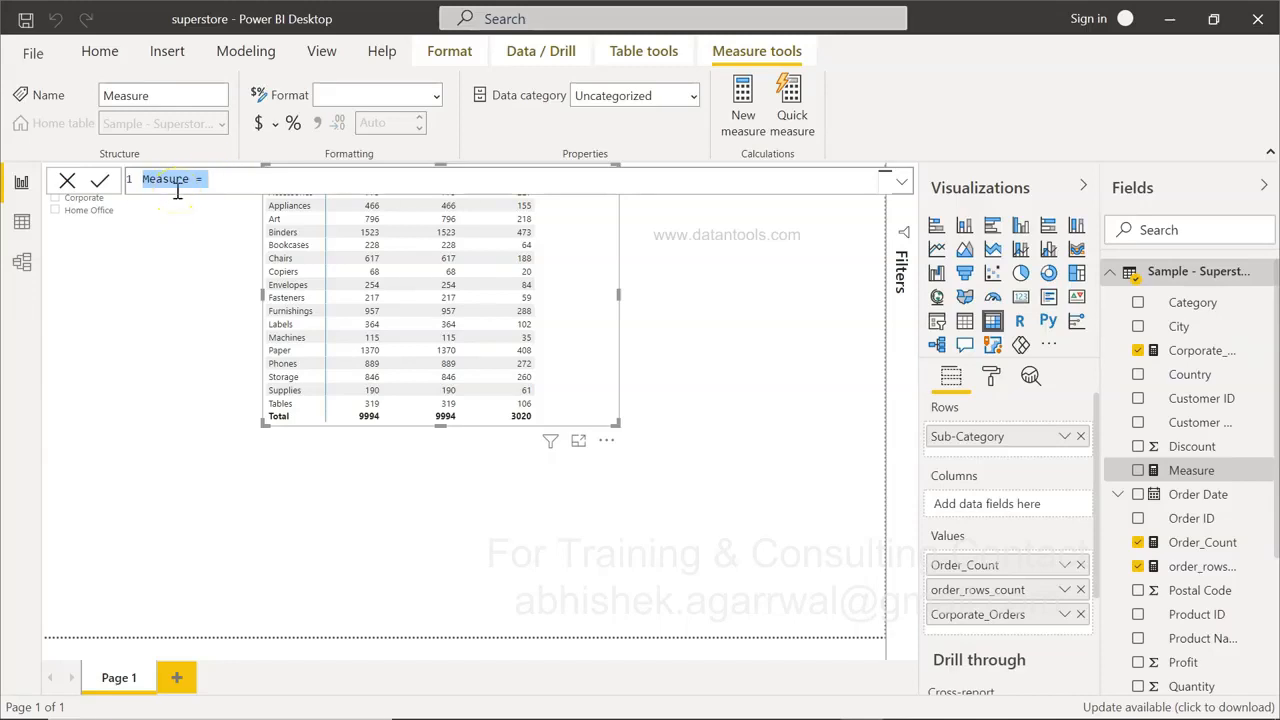
type("Total sale")
key("BackSpace")
key("BackSpace")
key("BackSpace")
key("BackSpace")
type("Sales =")
Define the measure as SUM('Sample - Superstore - Orders'[Sales]) and commit the formula
type("Sum")
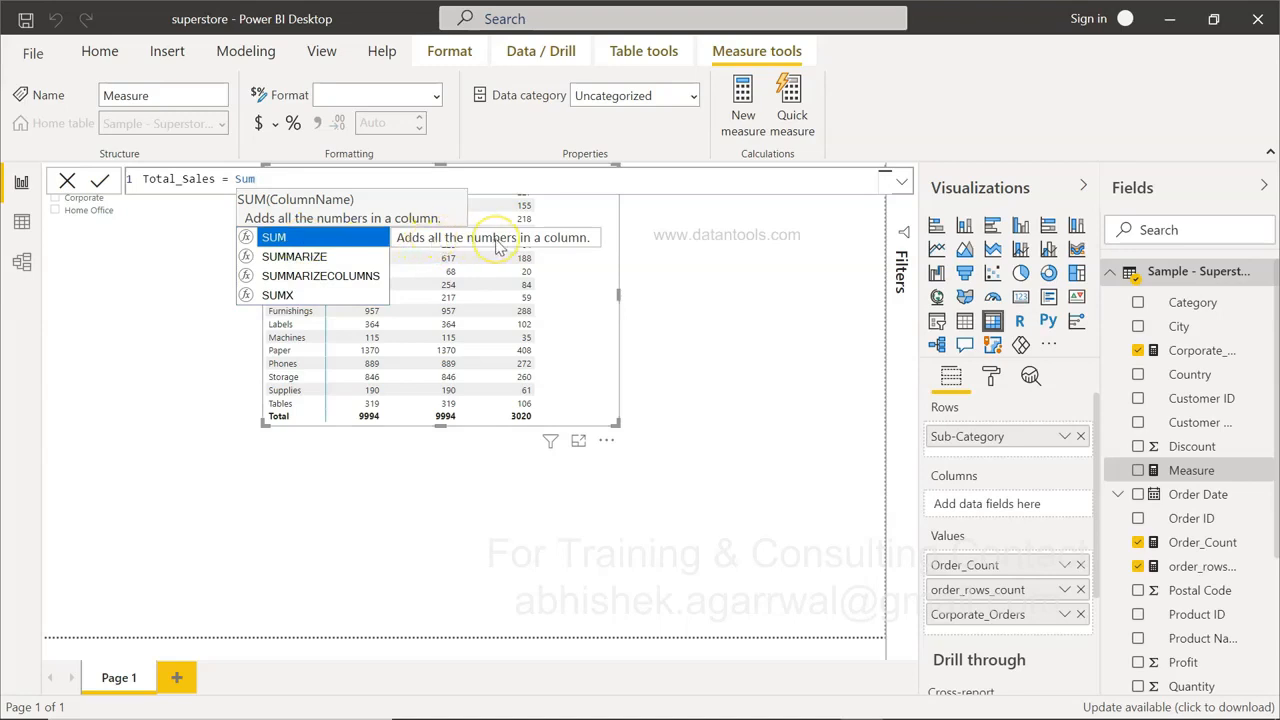
key("Tab")
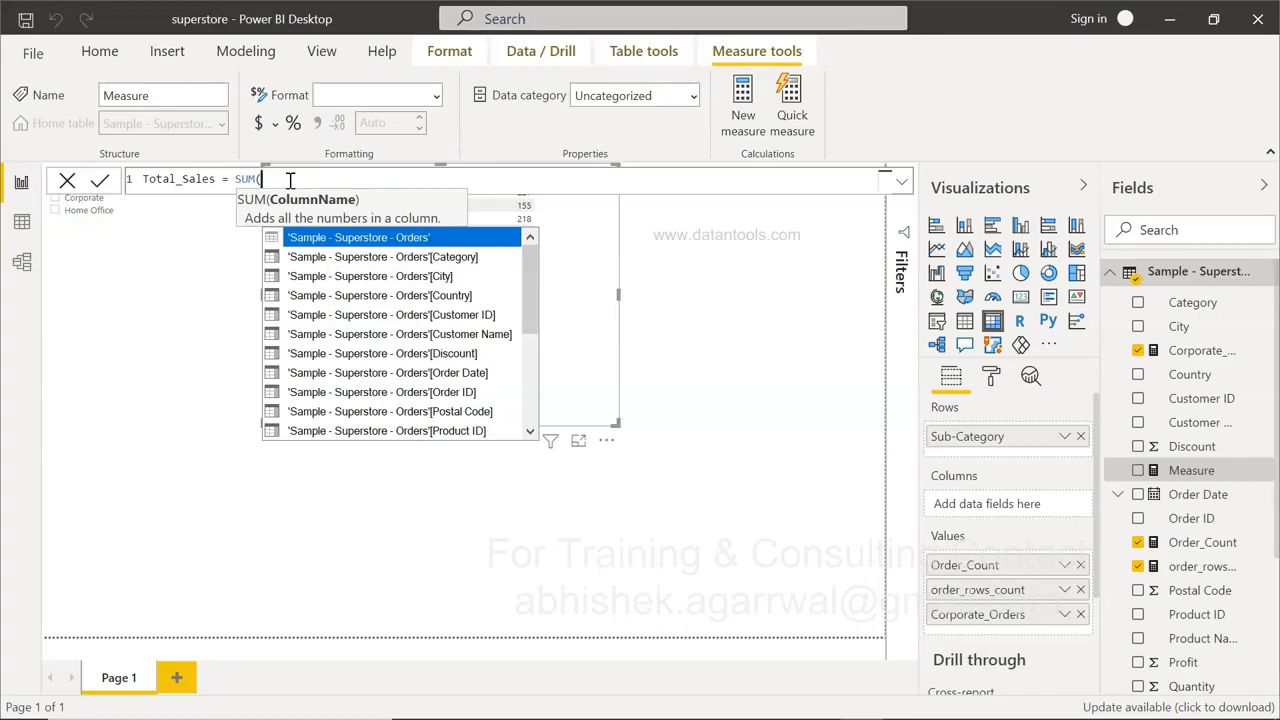
type("sal")
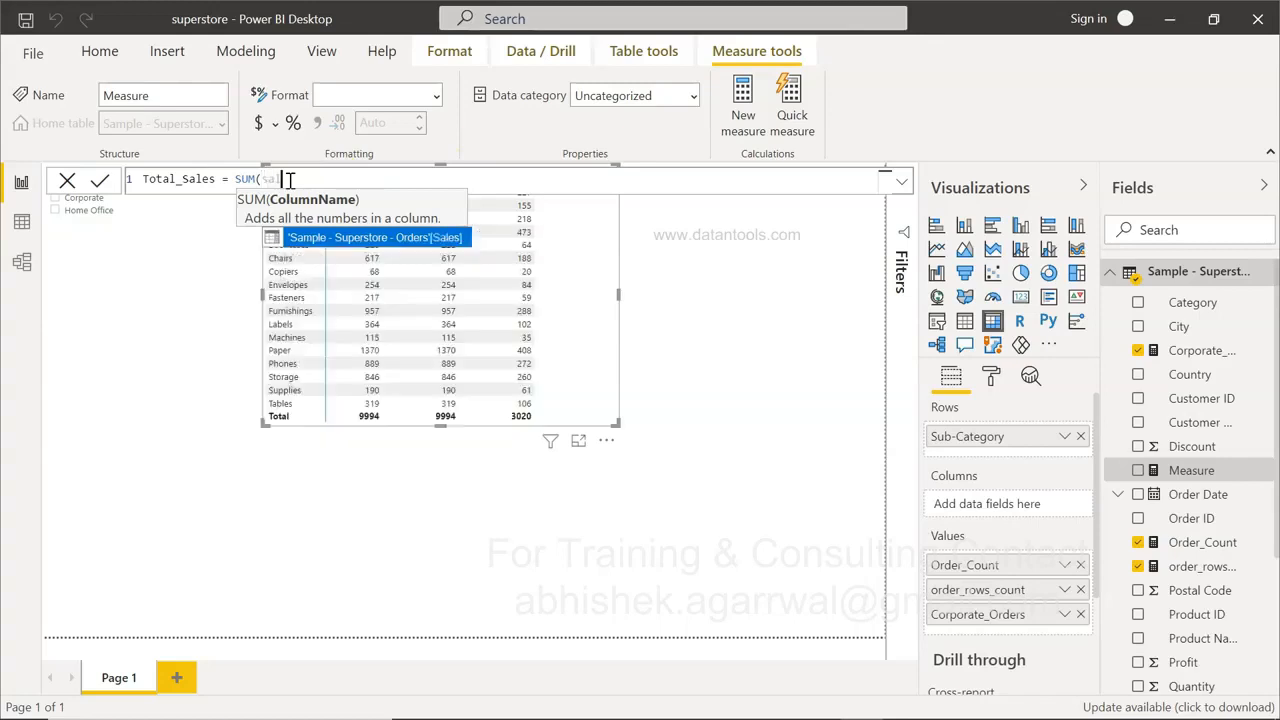
left_click(268, 179)
double_click(393, 248)
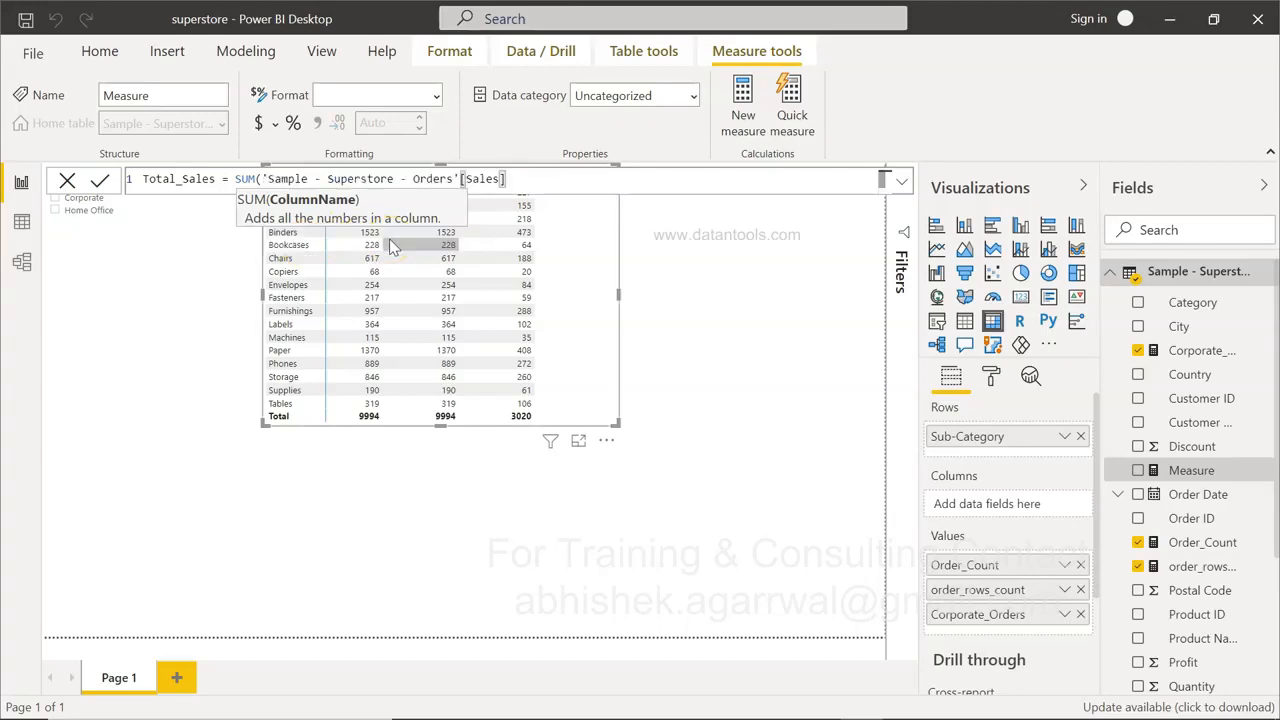
type(")")
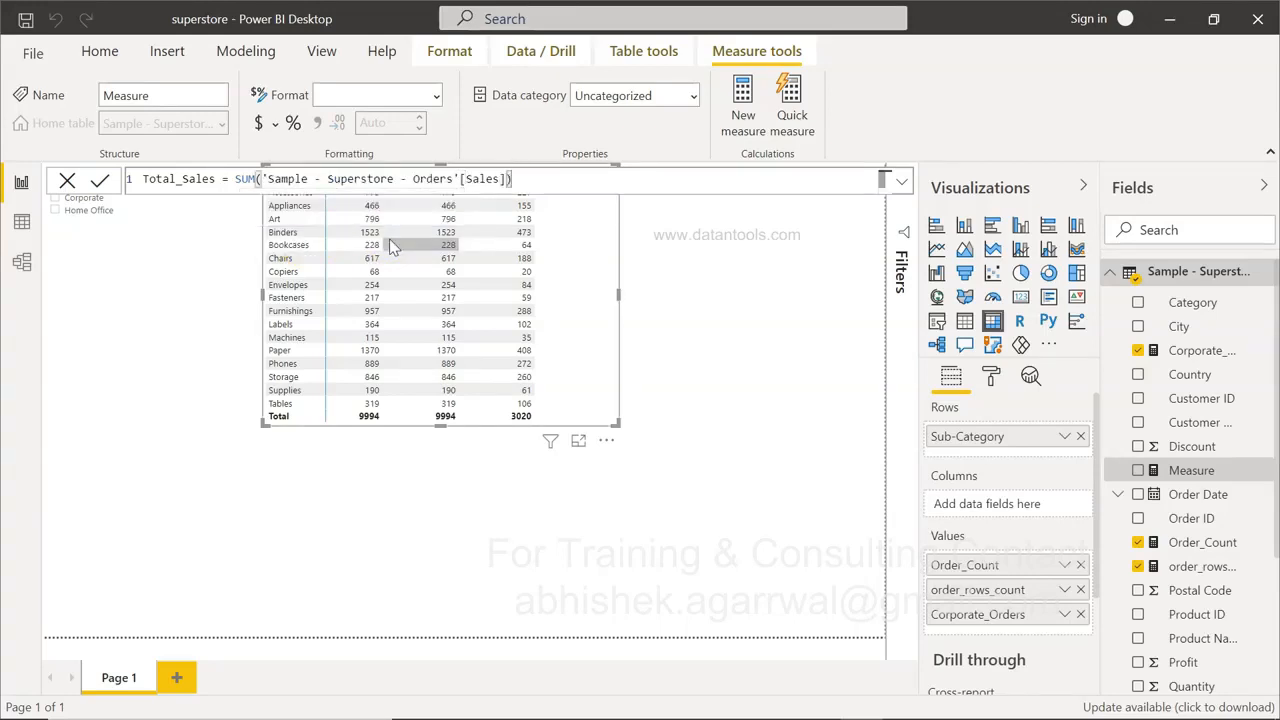
left_click(100, 182)
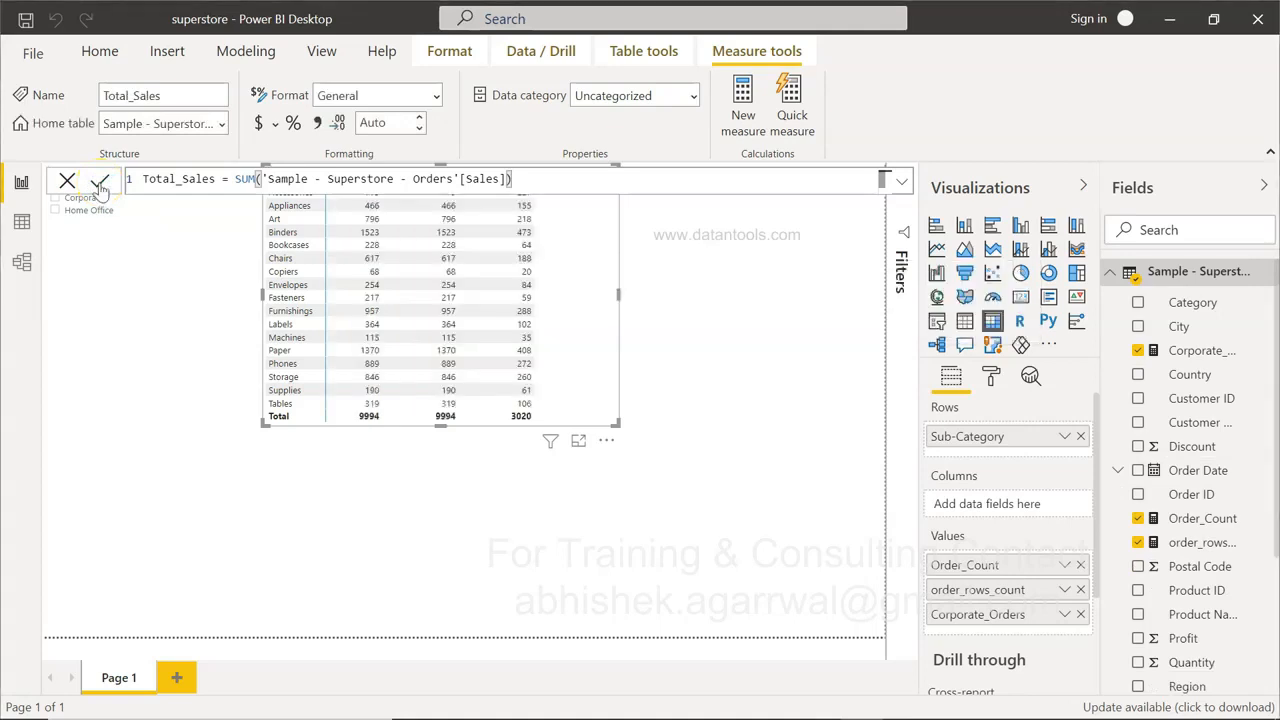
left_click(233, 186)
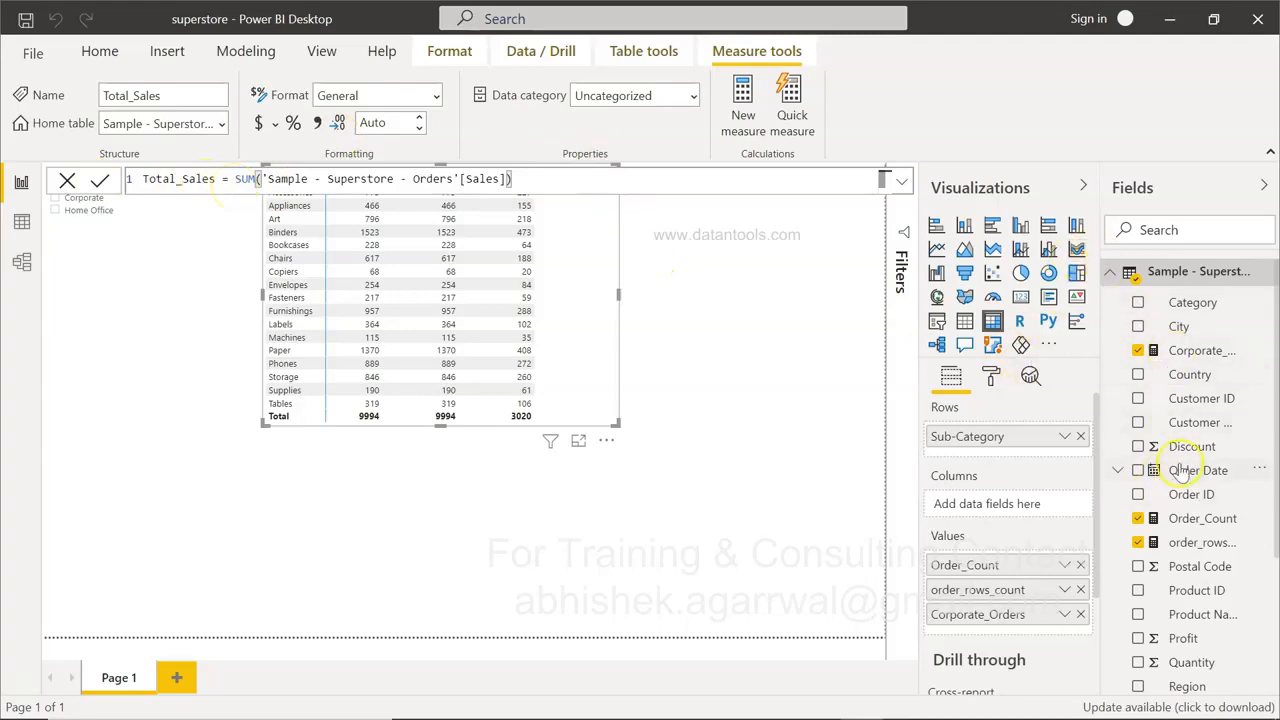
Add the Total_Sales measure to the matrix values after Corporate_Orders
scroll(1178, 468, "down", 3)
scroll(1180, 474, "down", 1)
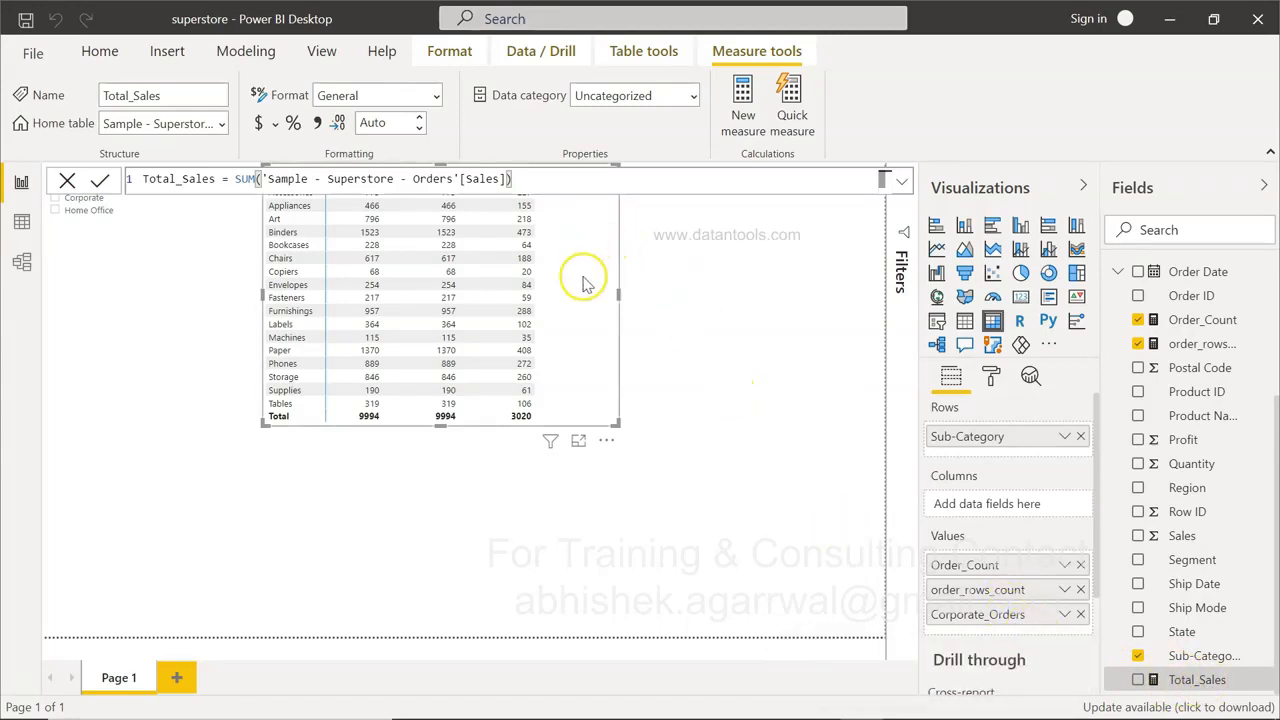
left_click_drag(1190, 680, 1012, 632)
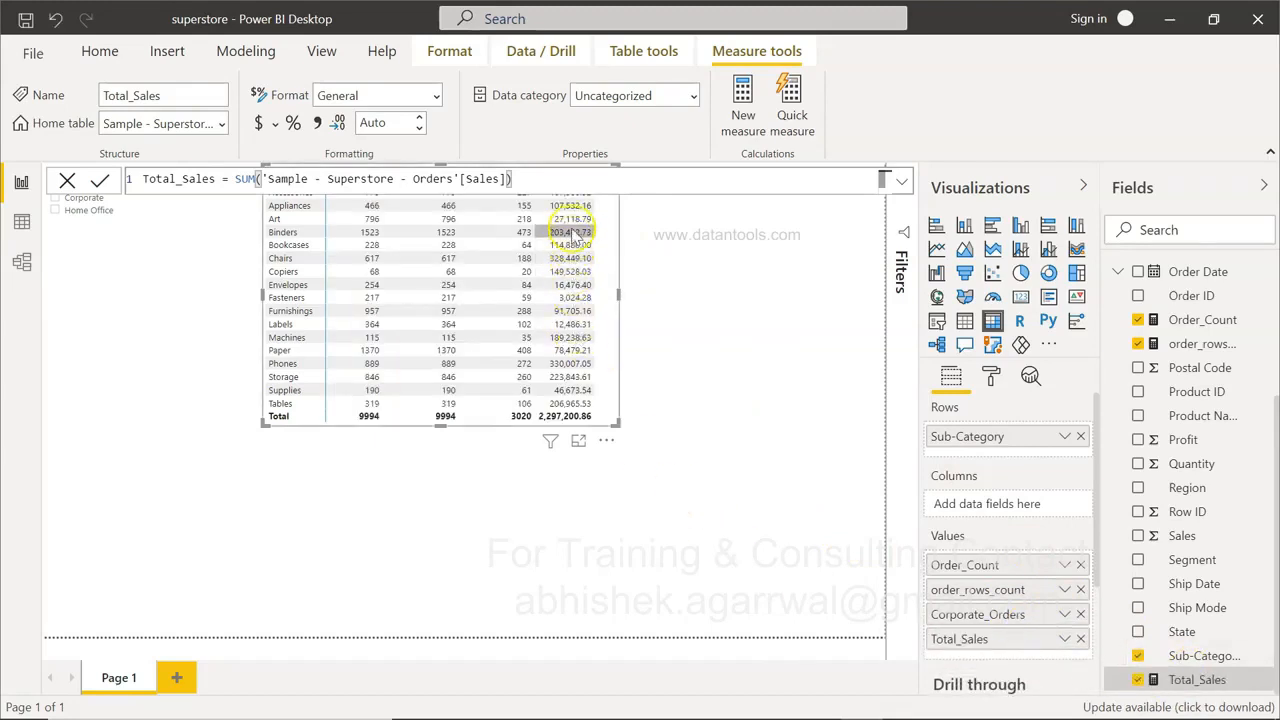
left_click(764, 370)
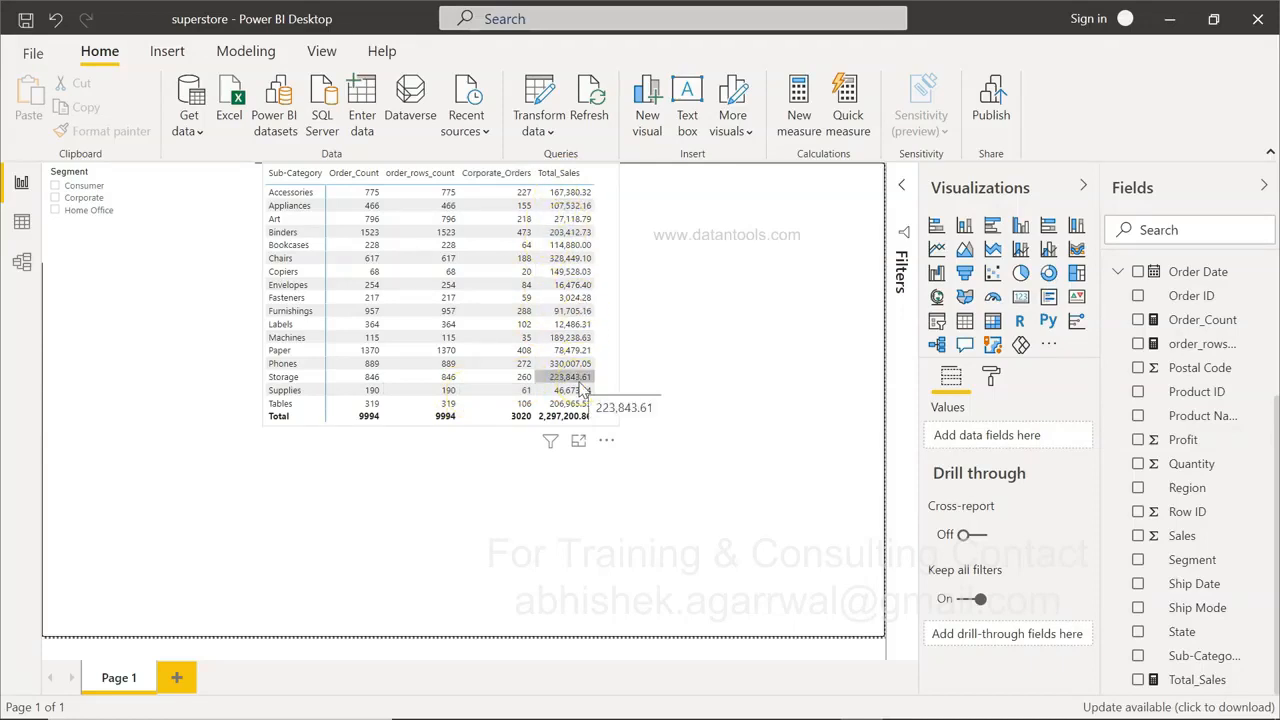
Filter the page by the Consumer and Corporate segments in turn, ending with Home Office selected
left_click(57, 189)
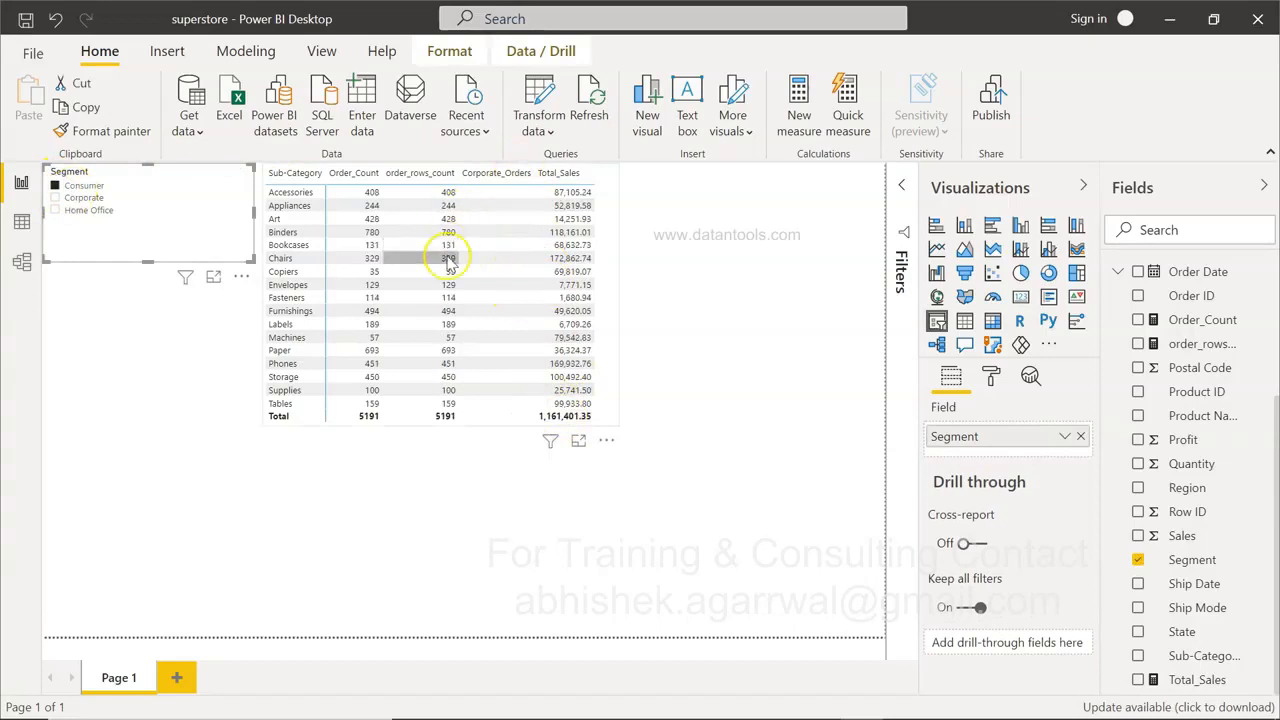
left_click(57, 198)
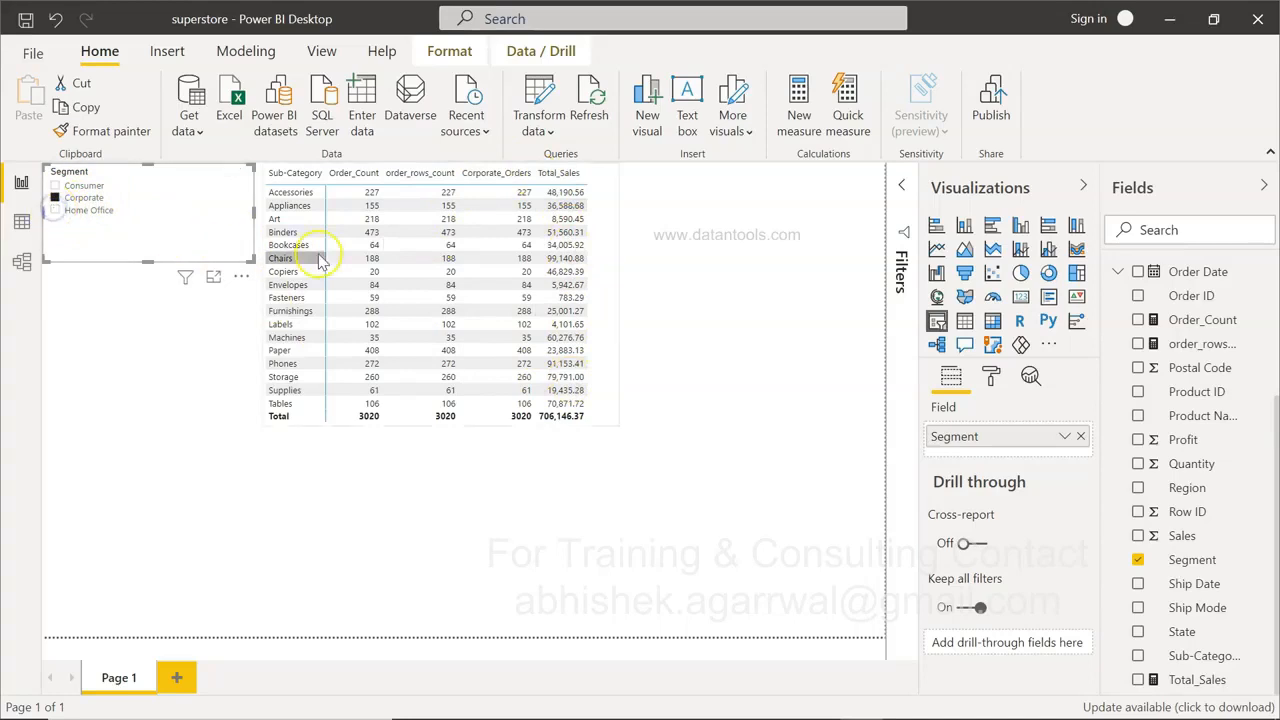
left_click(55, 210)
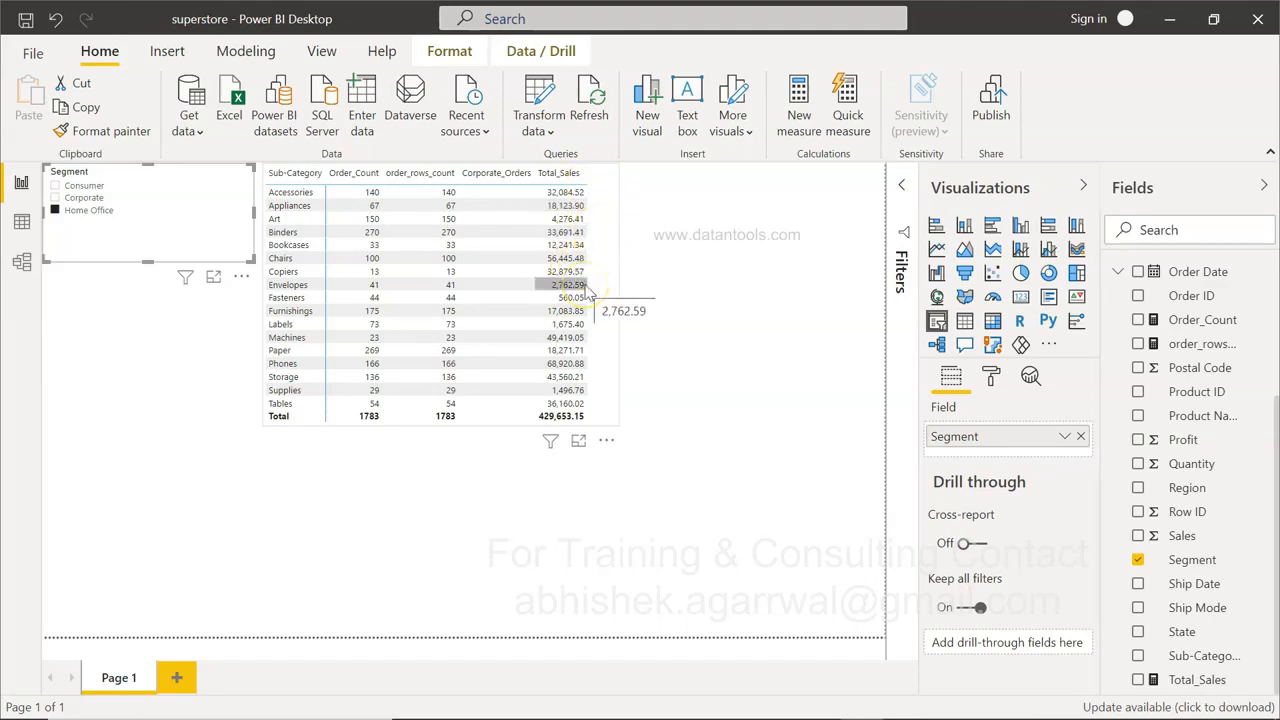
Move the matrix down the page and add a card above it showing Total_Sales
left_click_drag(609, 249, 605, 375)
left_click(820, 342)
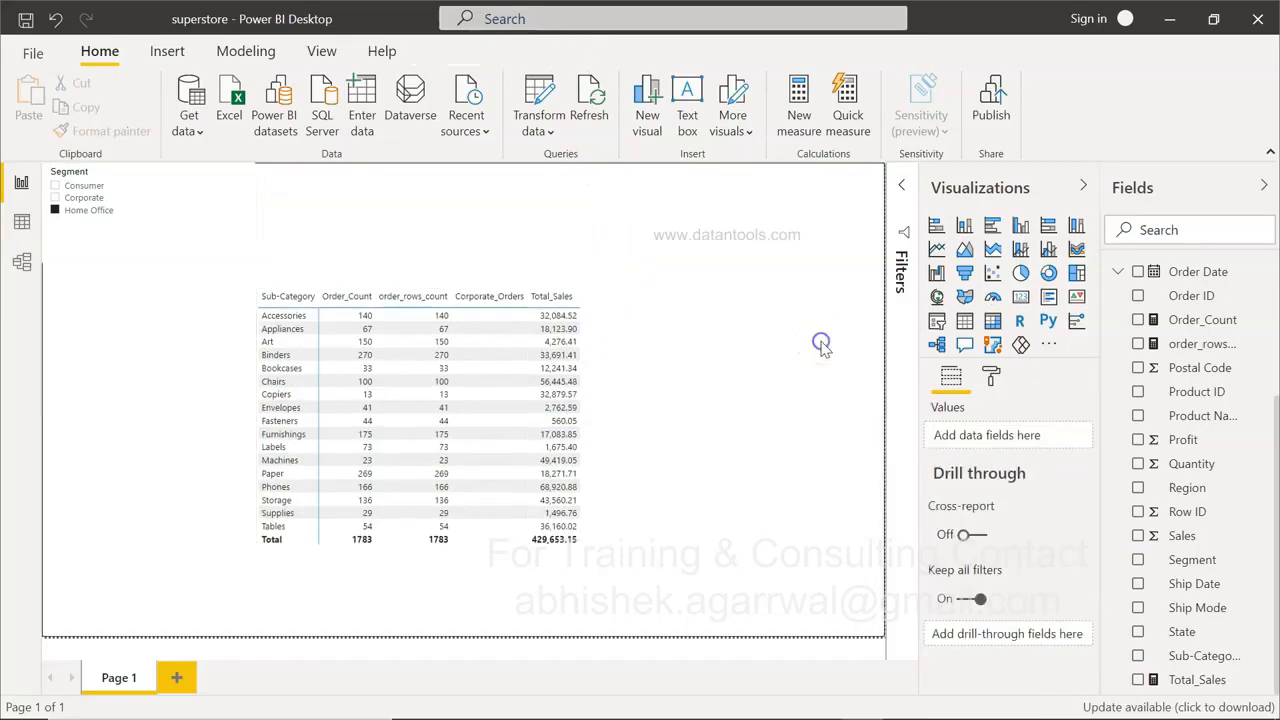
left_click(1021, 298)
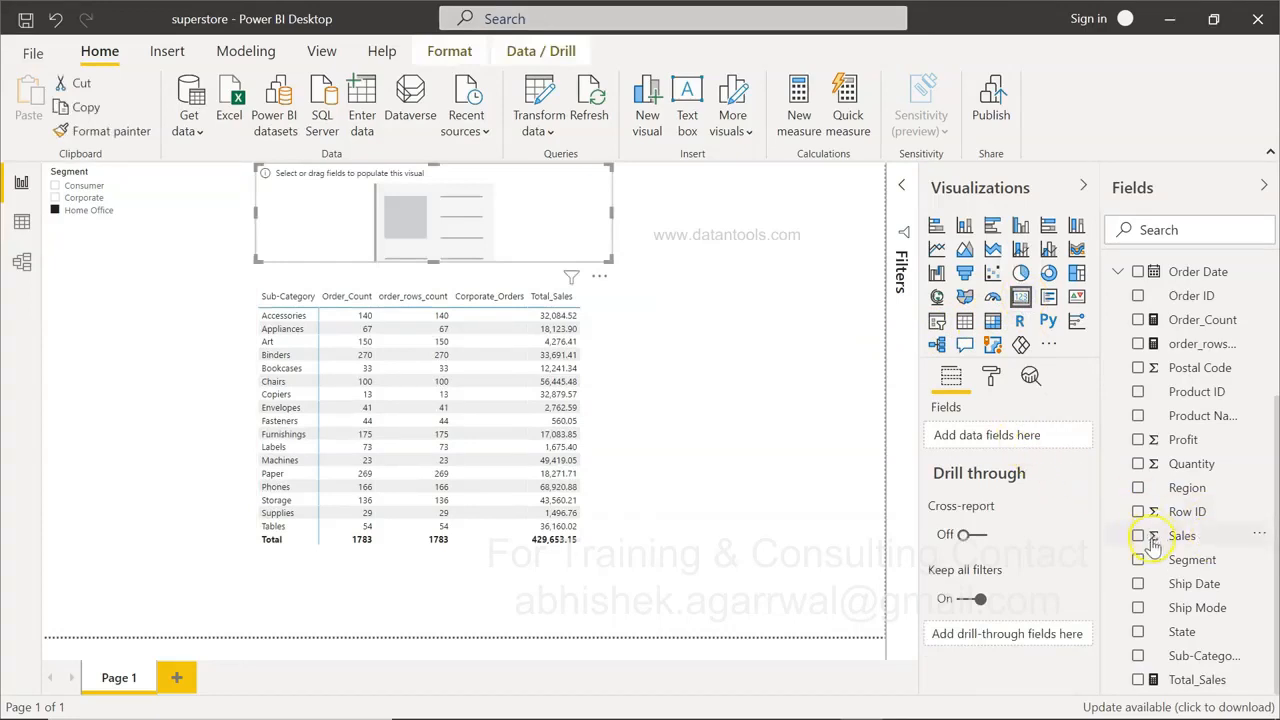
left_click_drag(1190, 686, 998, 438)
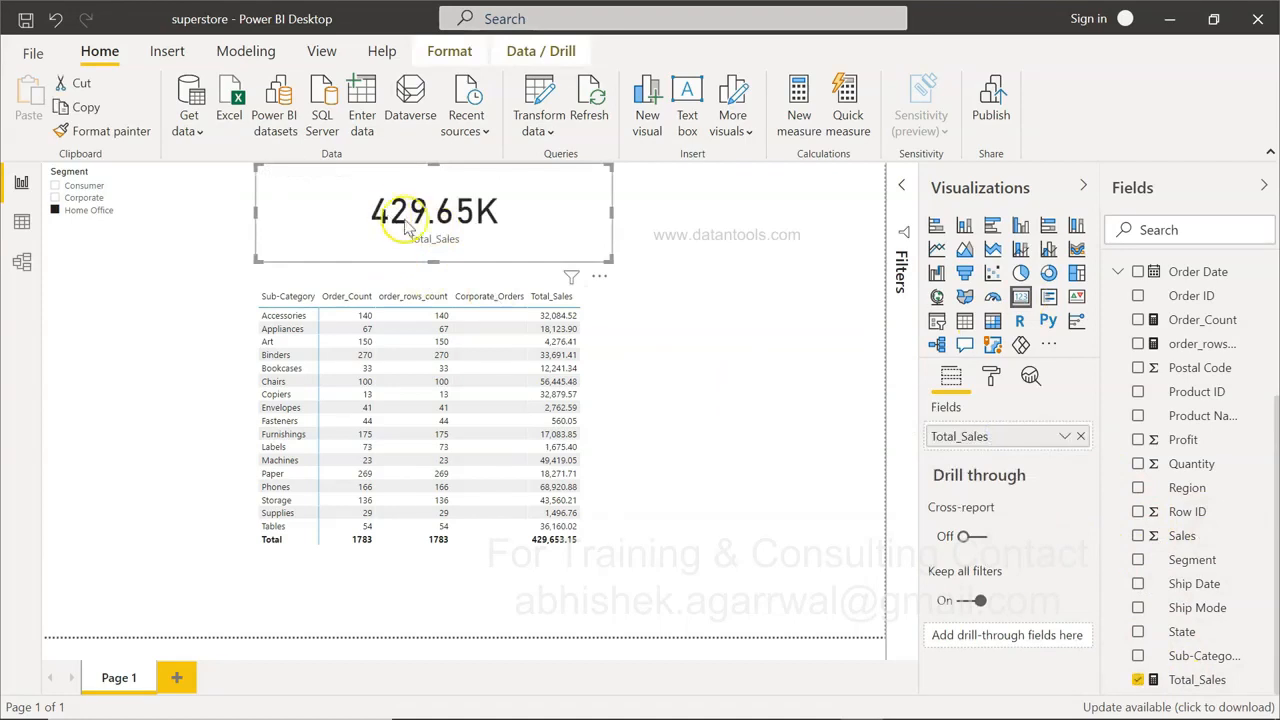
mouse_move(420, 230)
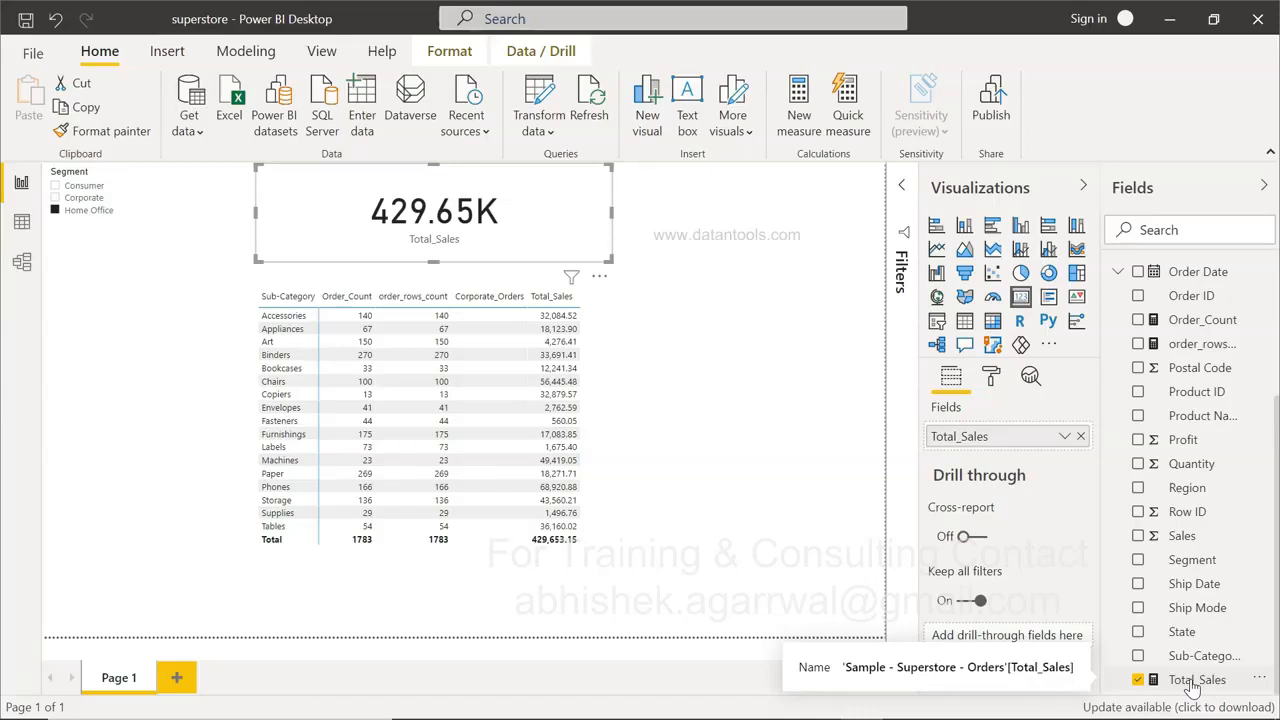
left_click(919, 532)
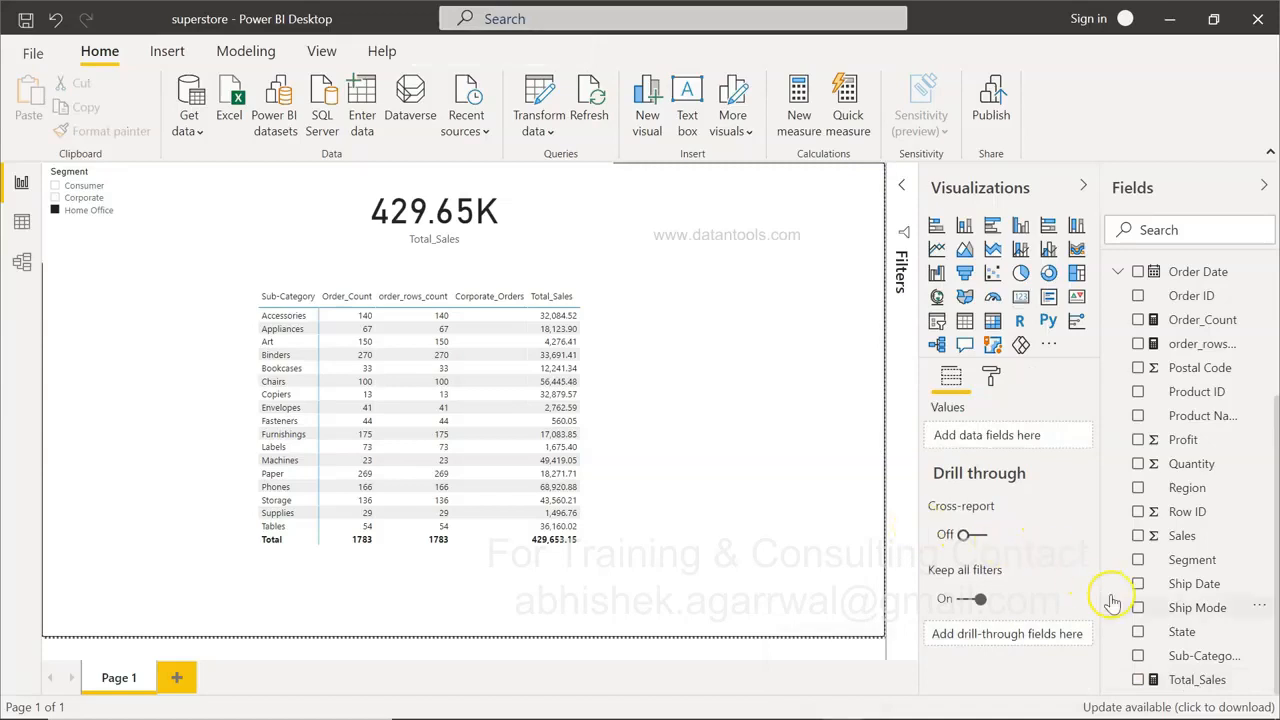
left_click(1259, 679)
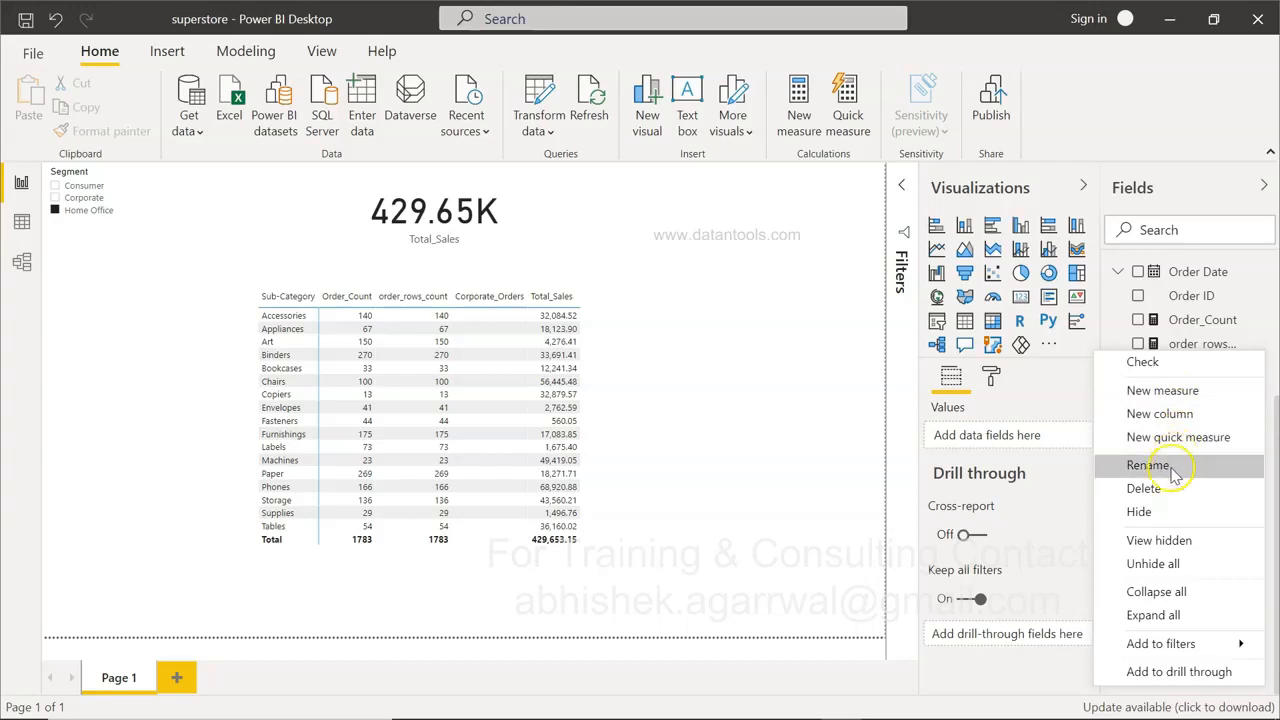
left_click(1054, 592)
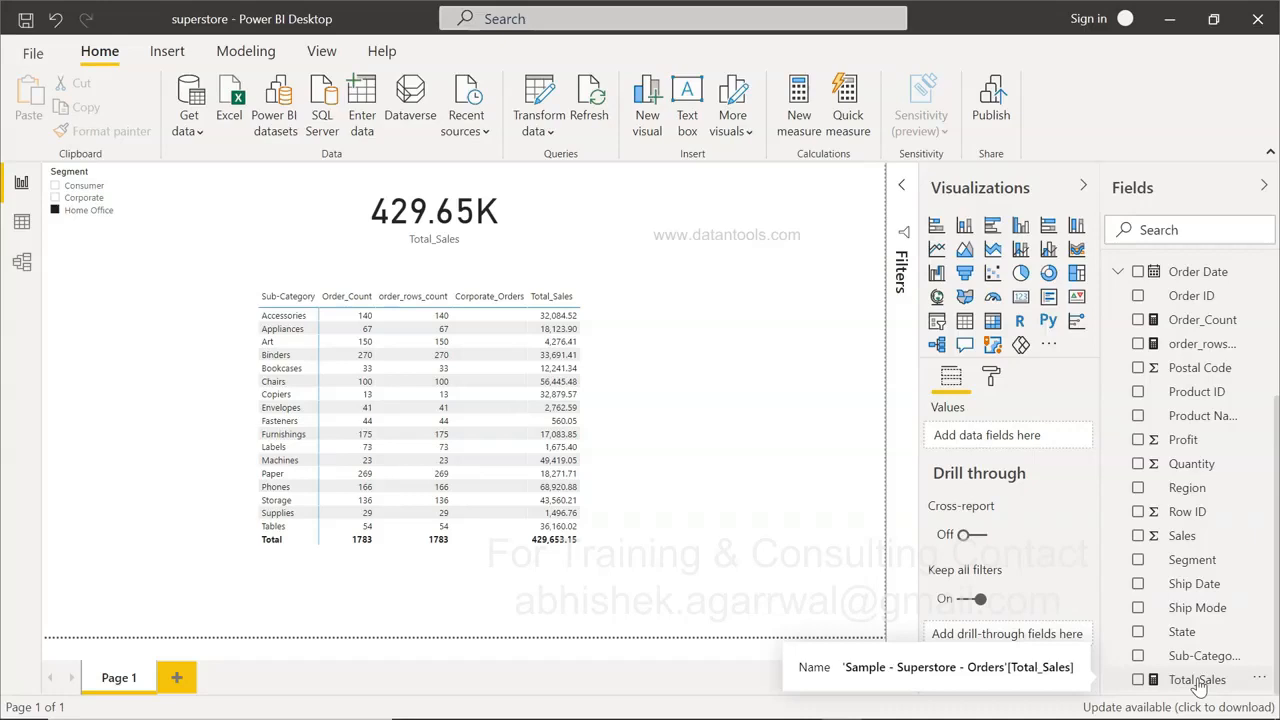
Try to multiply the Sales column by .2 inside the SUM function of the Total_Sales measure
left_click(1197, 681)
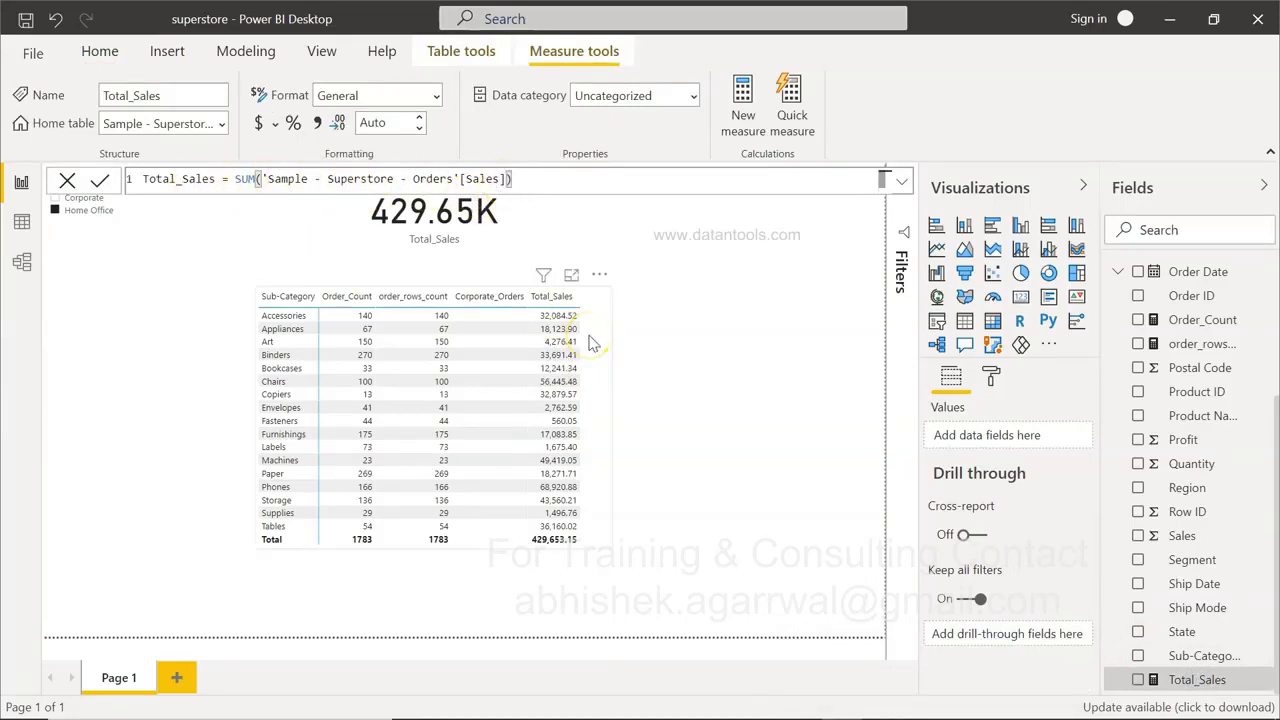
type("*.2")
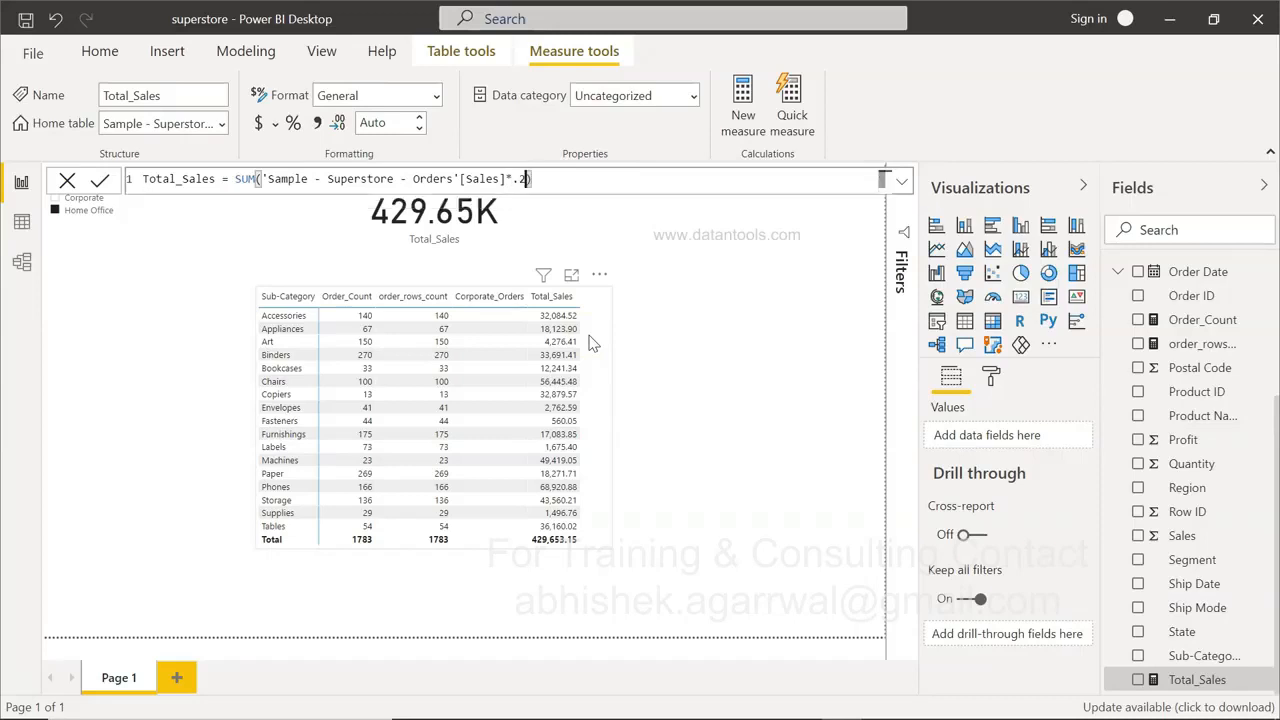
left_click(99, 180)
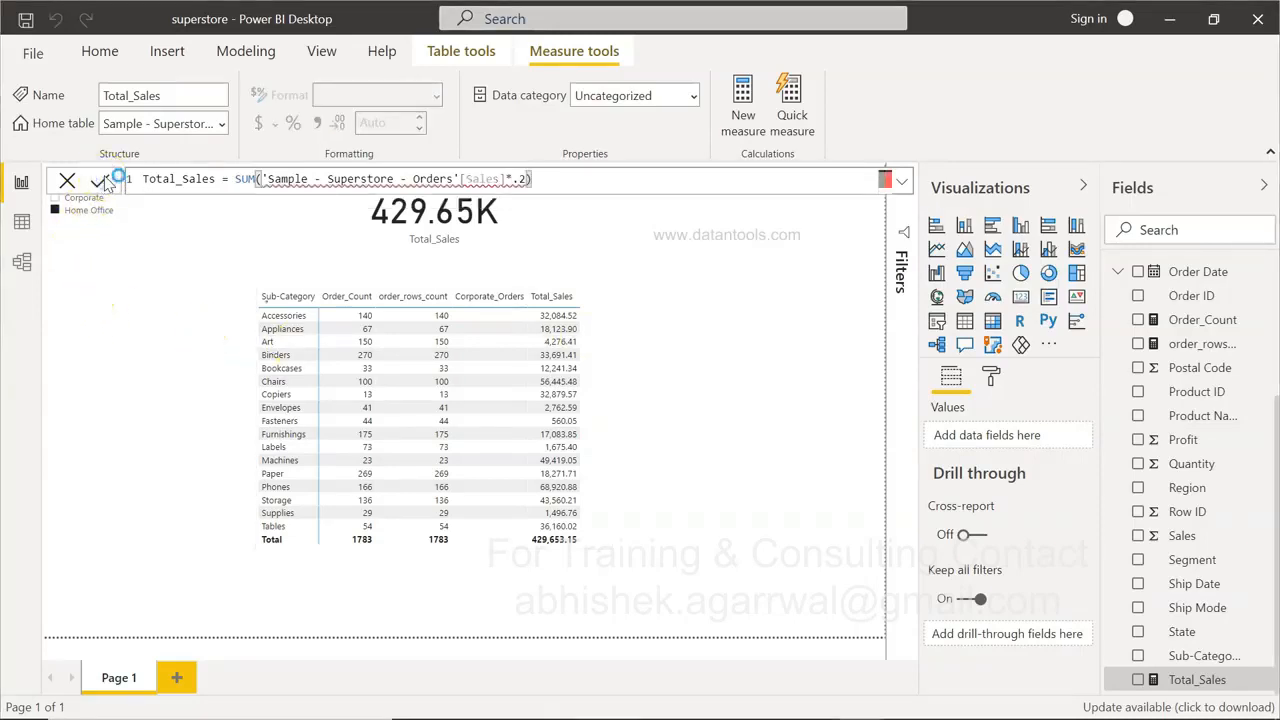
Remove the .2 multiplication from the Total_Sales formula and commit it as SUM('Sample - Superstore - Orders'[Sales])
left_click(526, 180)
key("BackSpace")
key("BackSpace")
key("BackSpace")
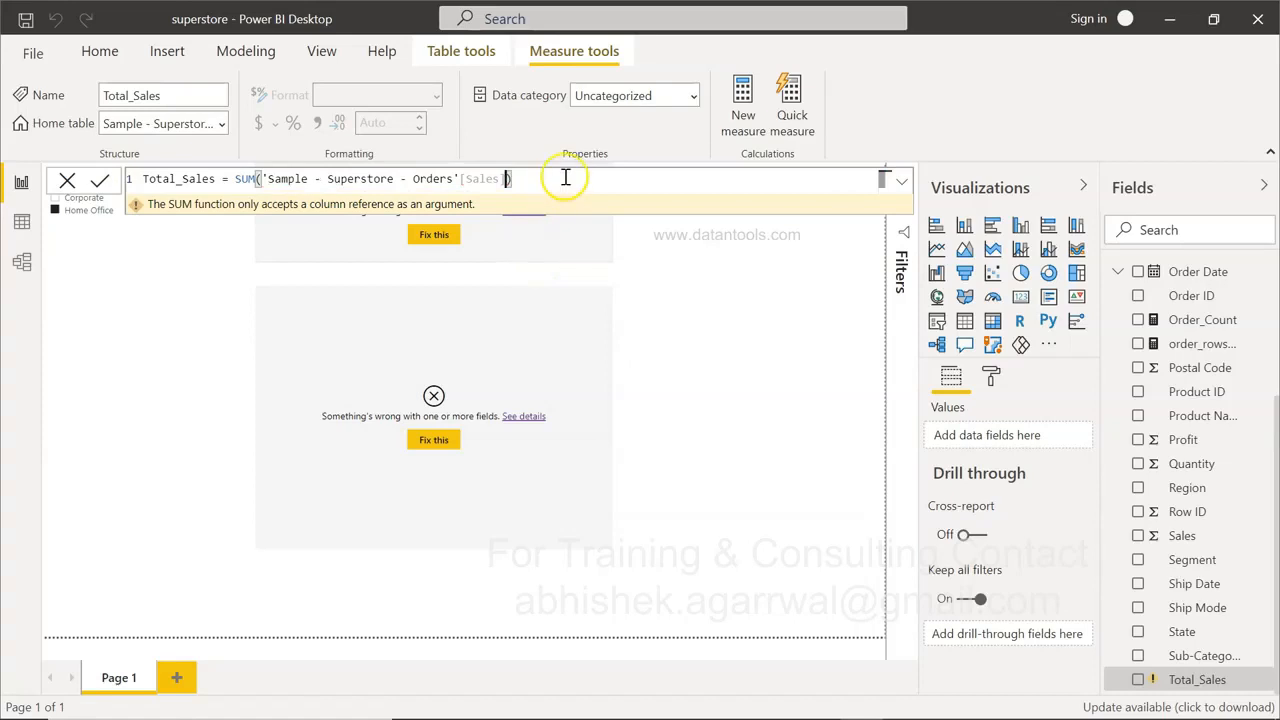
left_click(100, 180)
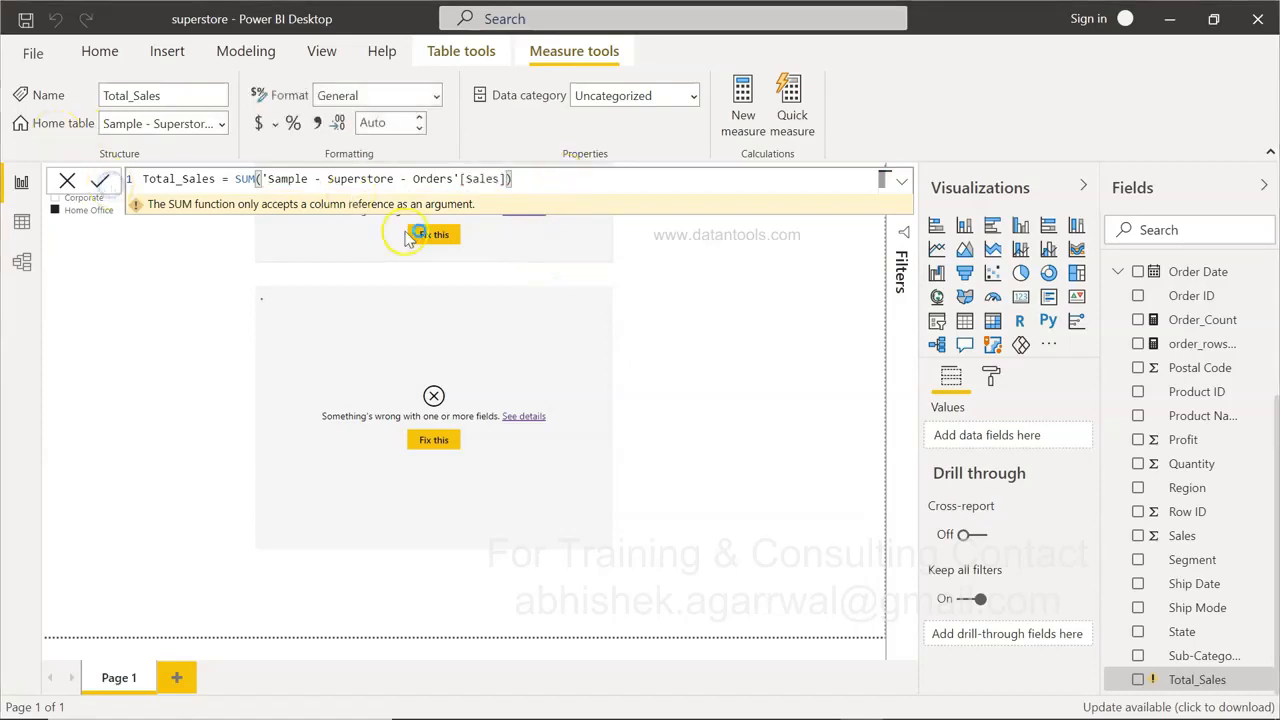
left_click(412, 236)
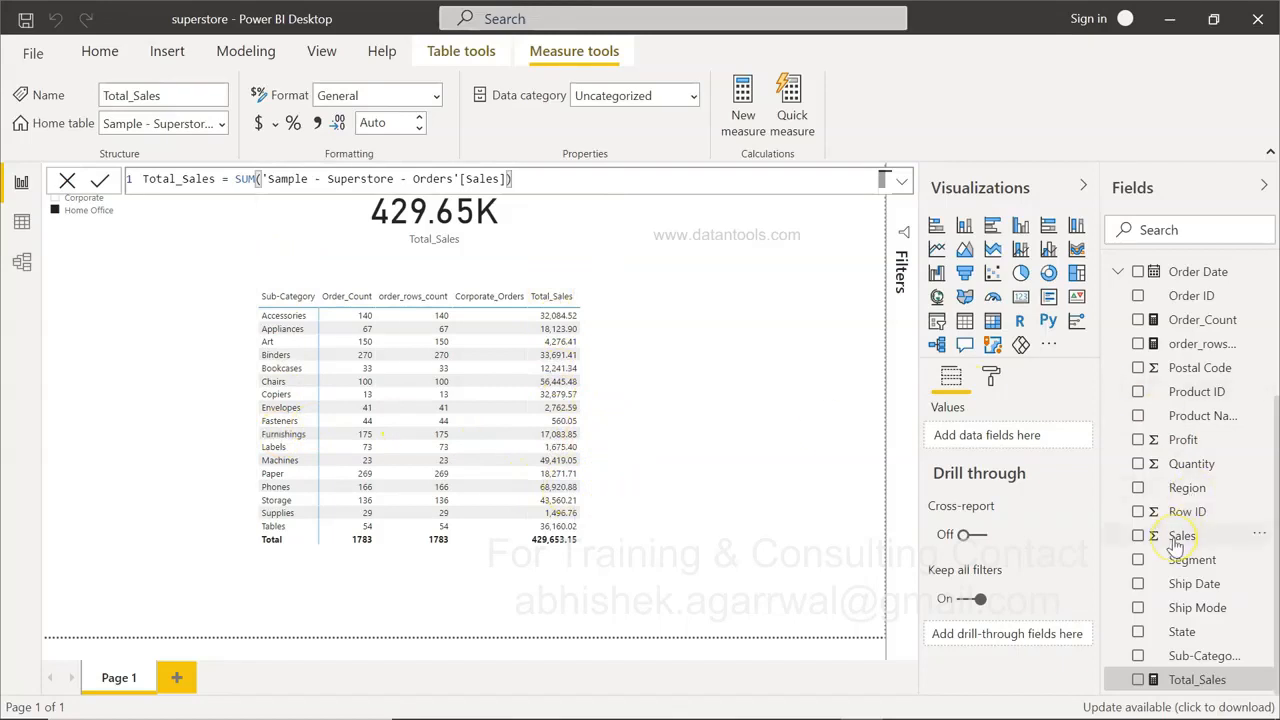
scroll(1180, 538, "up", 3)
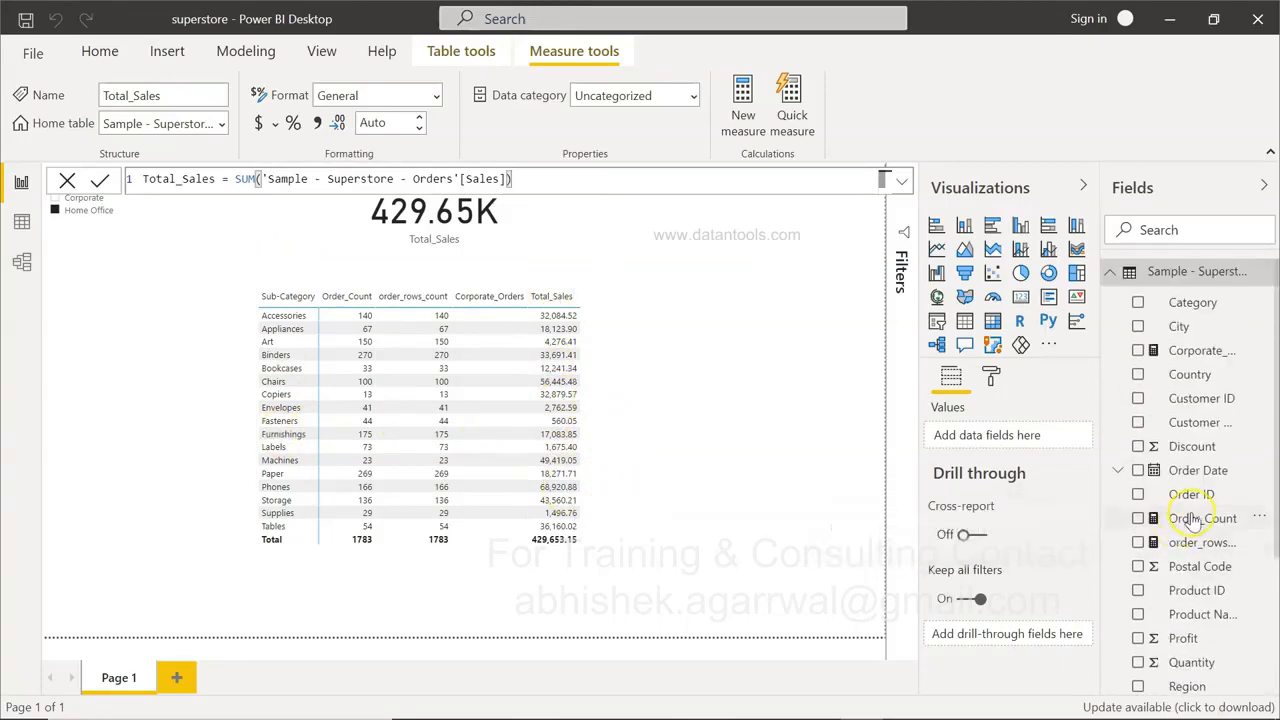
scroll(1195, 518, "down", 3)
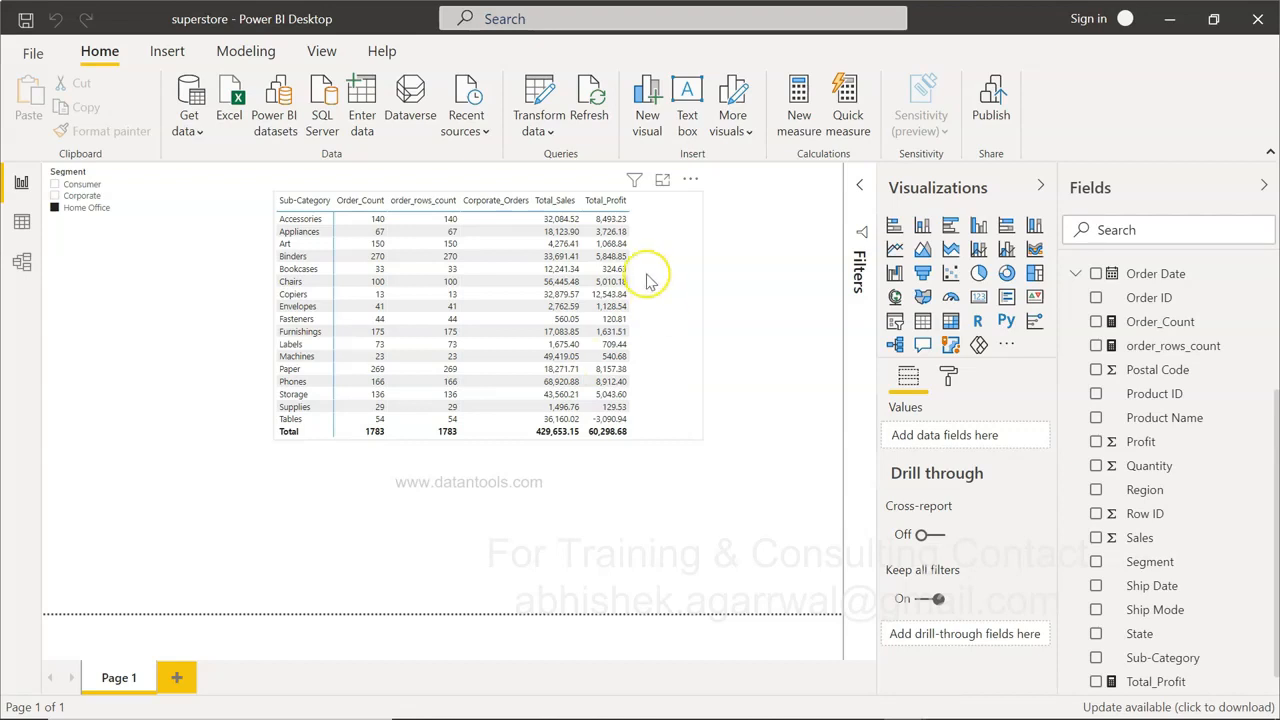
left_click(379, 343)
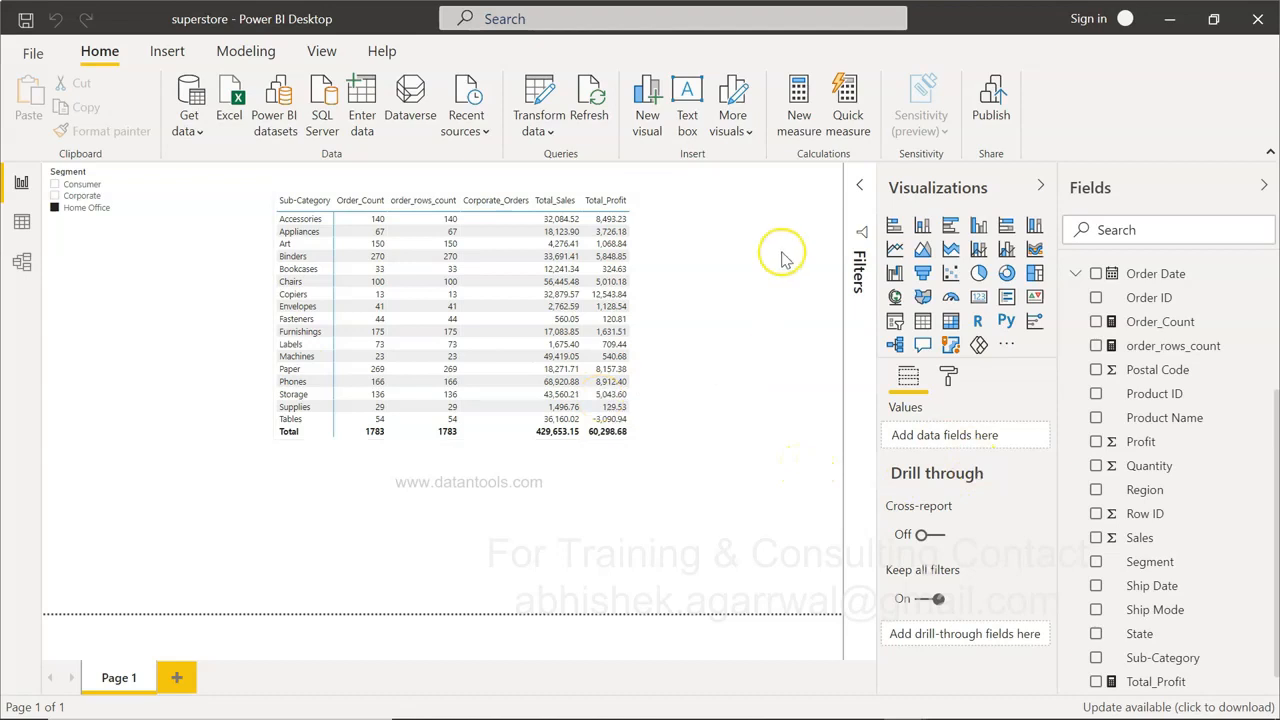
Create a new measure named Profit_Ratio that starts a DIVIDE function with [Total_Sales] as the numerator
left_click(800, 118)
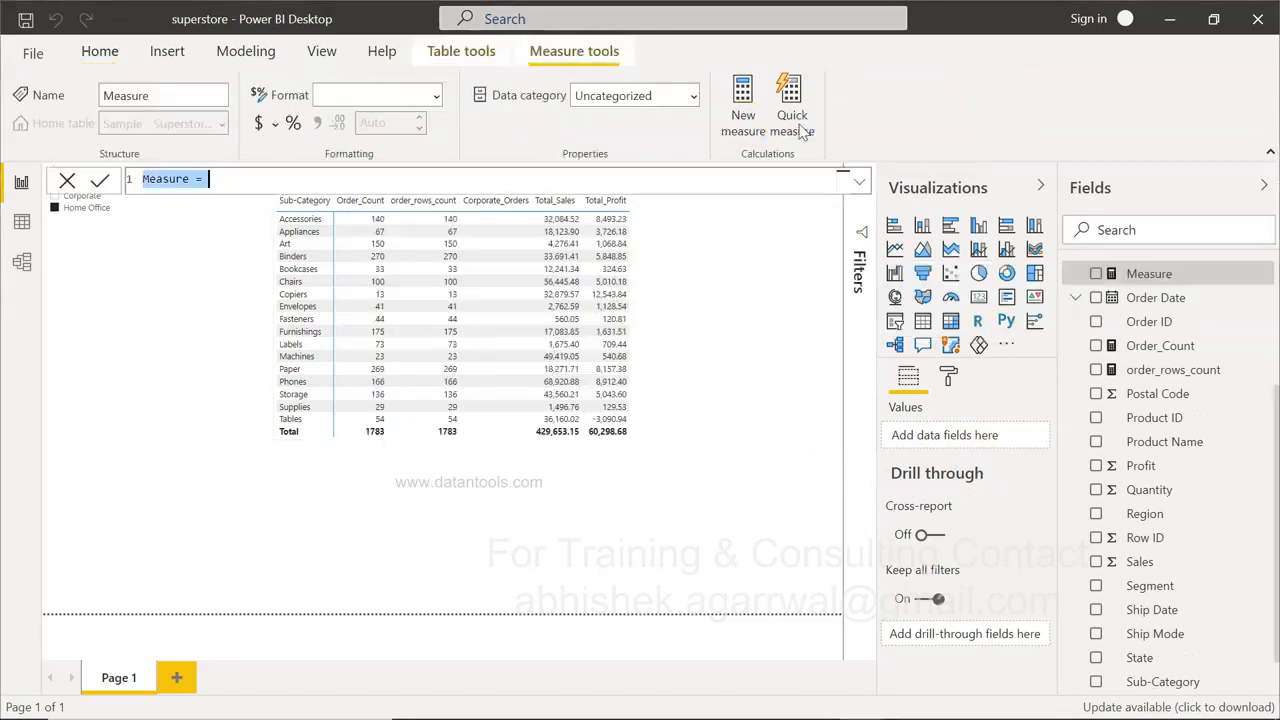
type("Profit")
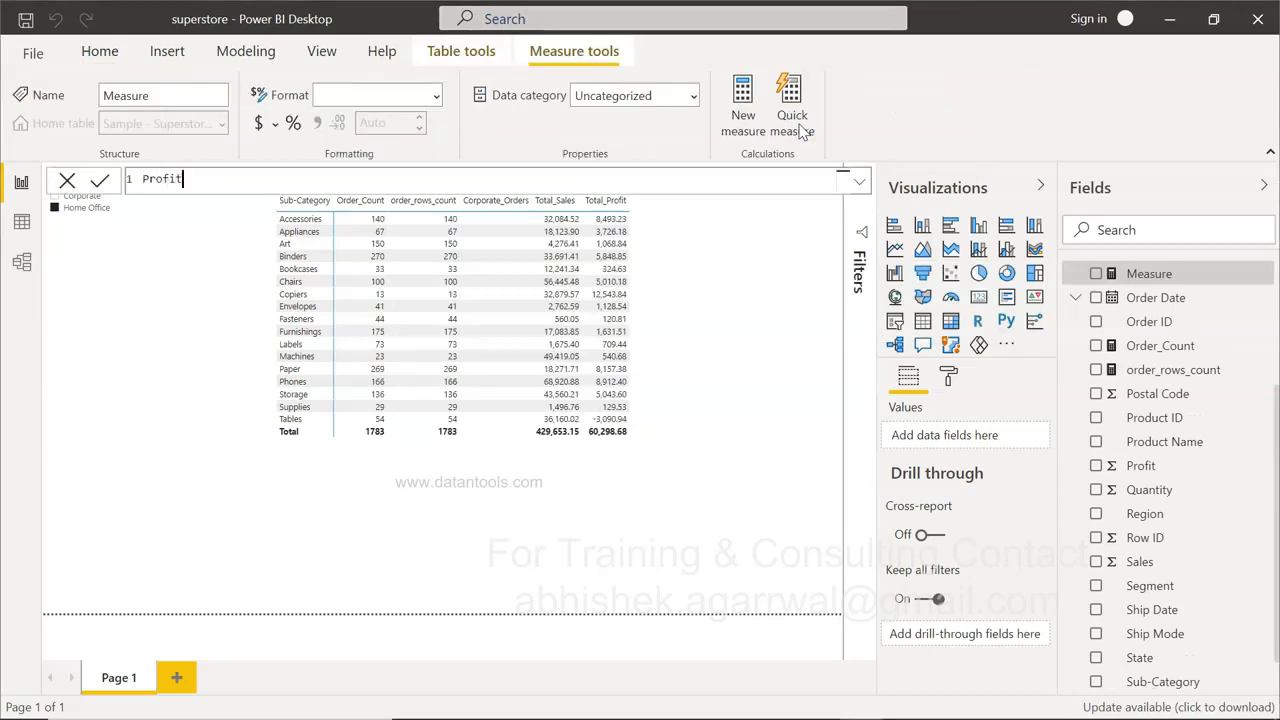
type("_Ratio = DIVIDE(")
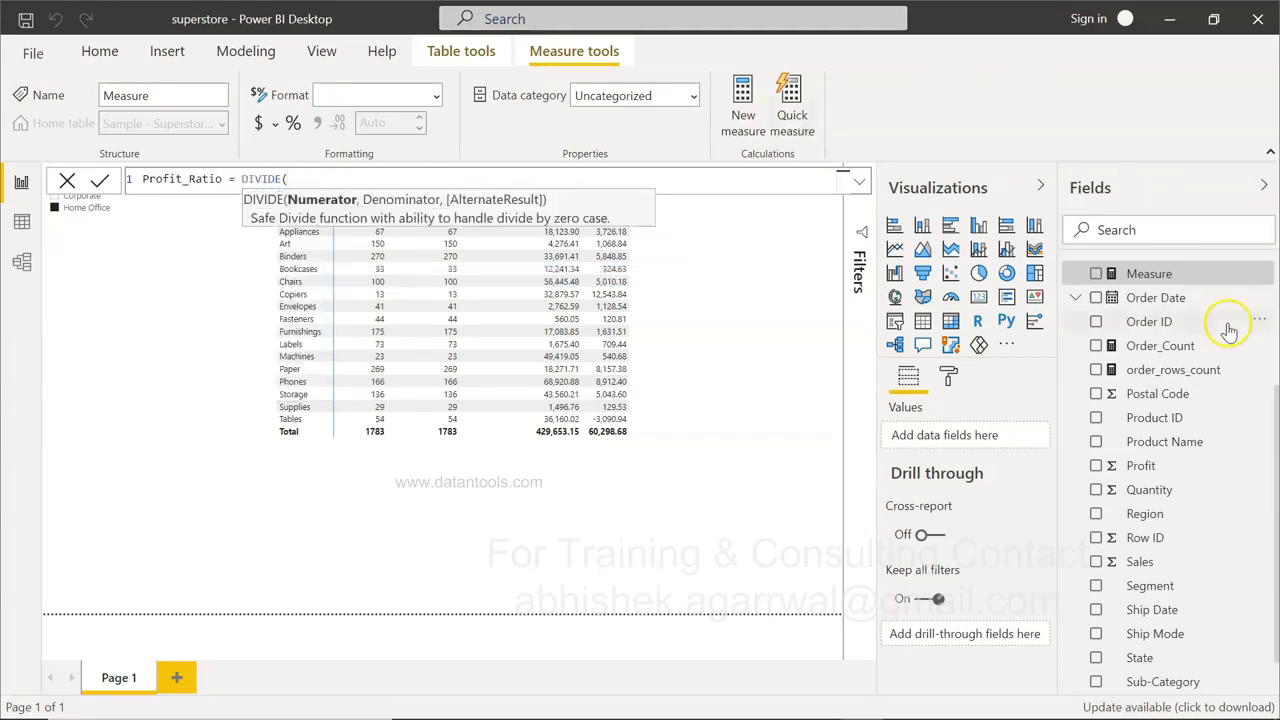
scroll(1190, 492, "down", 2)
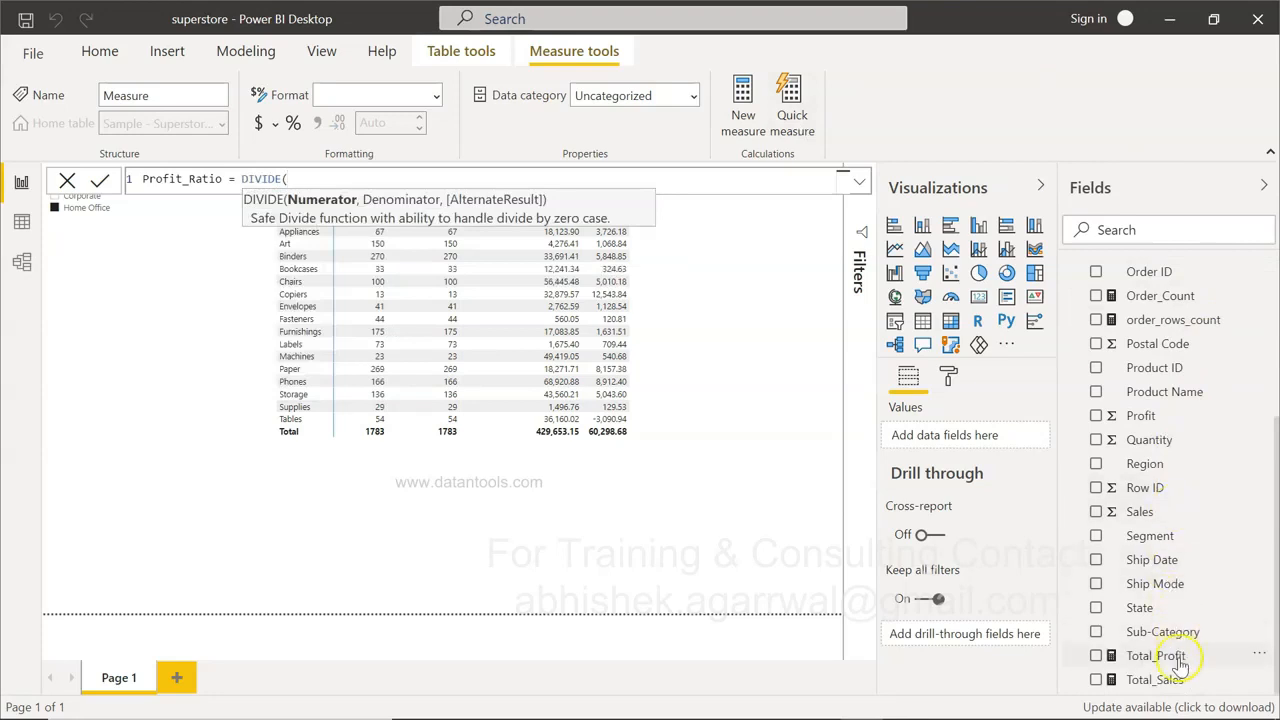
type("t")
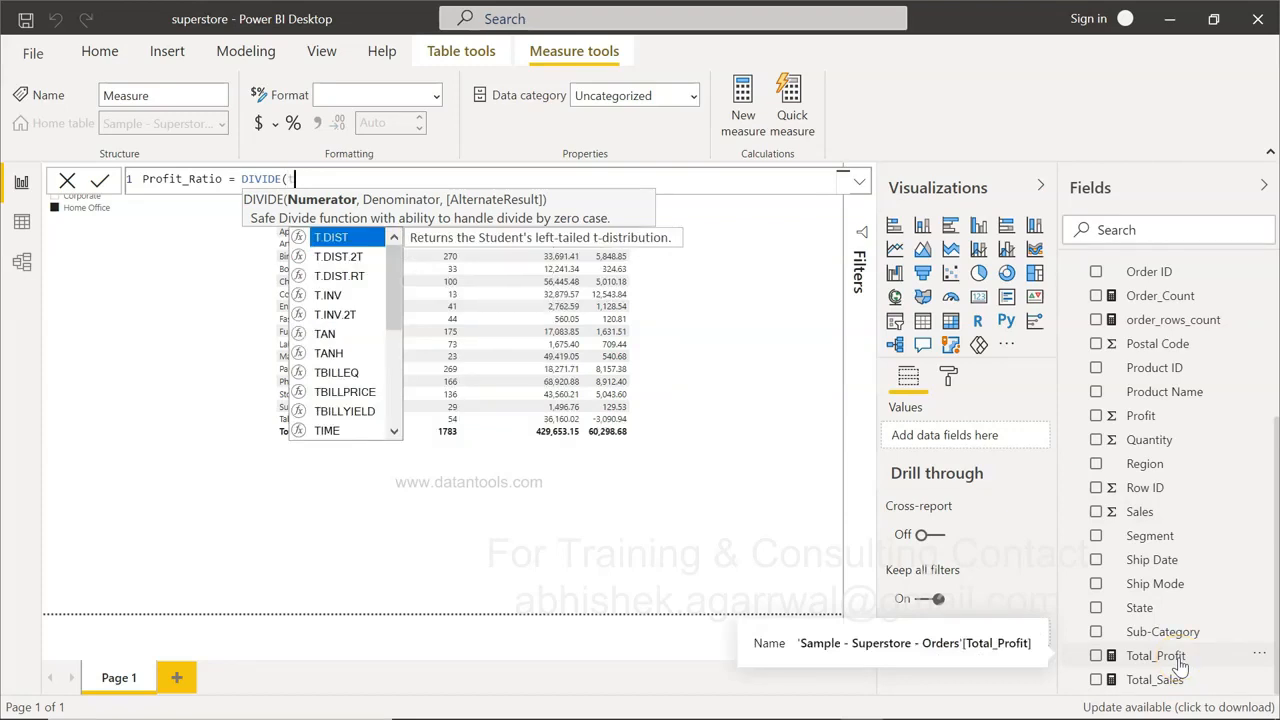
type("otal")
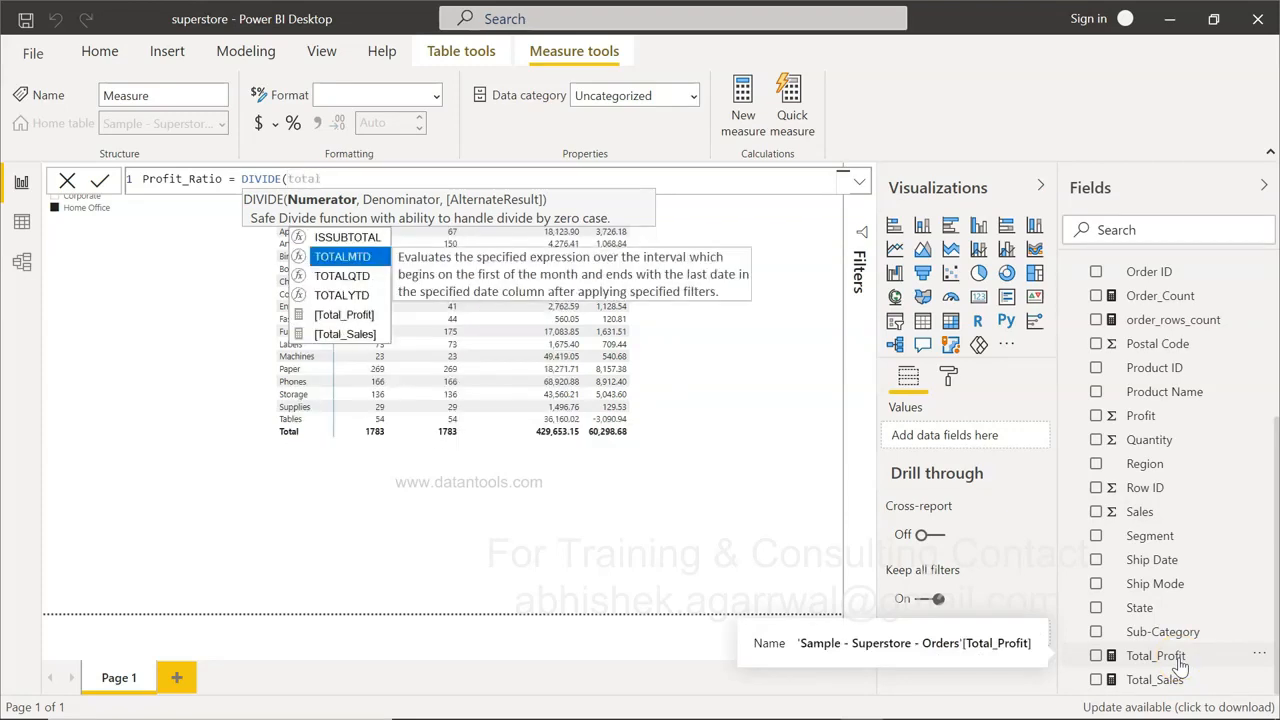
key("Down")
key("Down")
key("Down")
key("Down")
key("Tab")
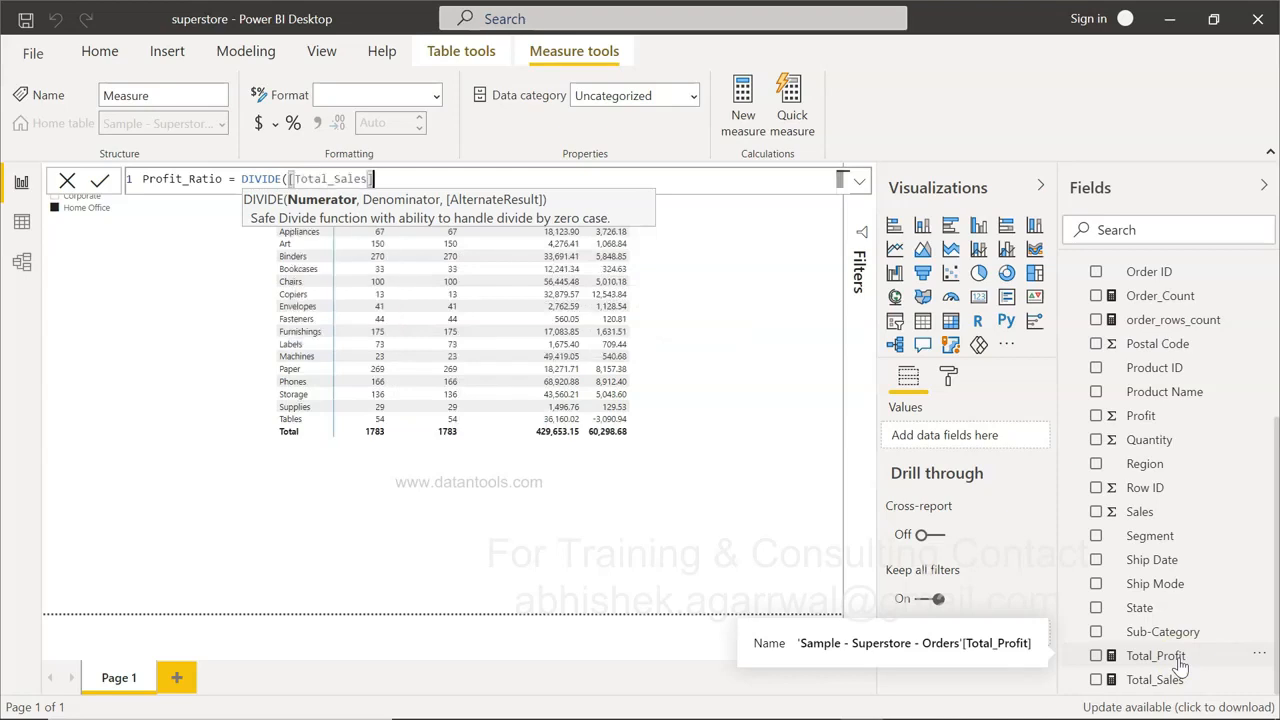
Complete the DIVIDE function with [Total_Profit] as denominator and 0 as alternate result, and commit the measure
type(",")
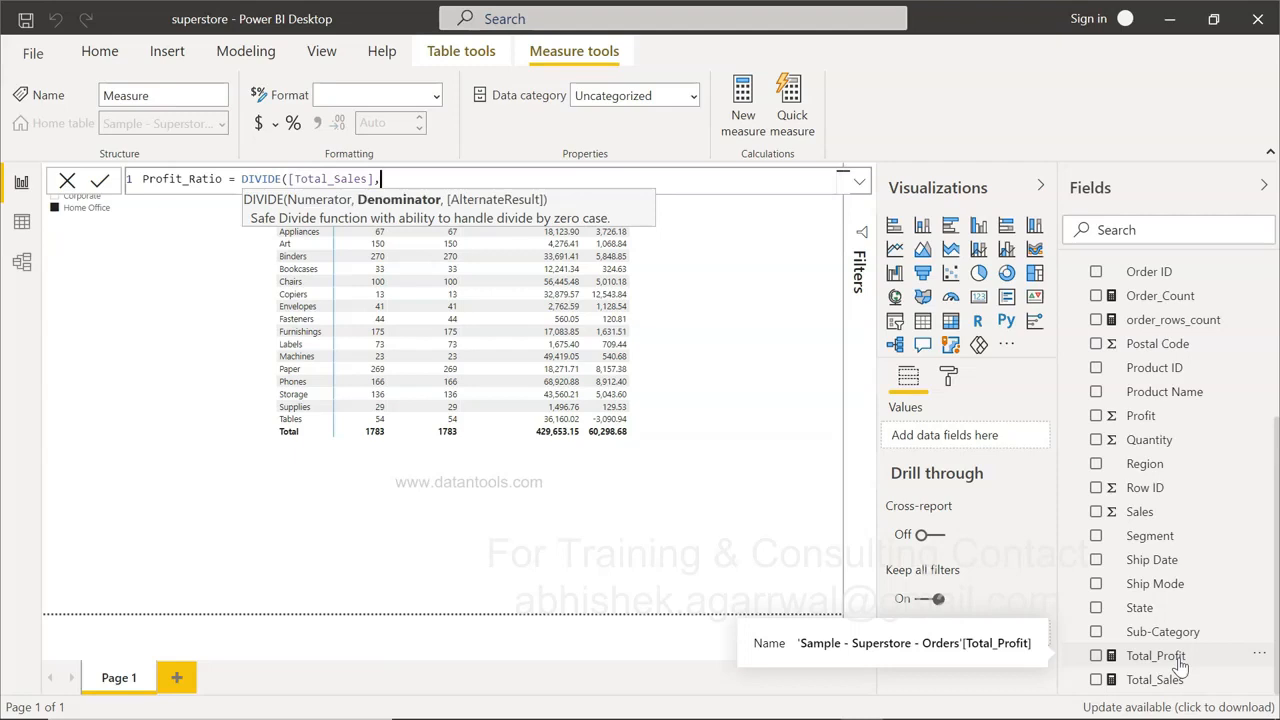
type("tota")
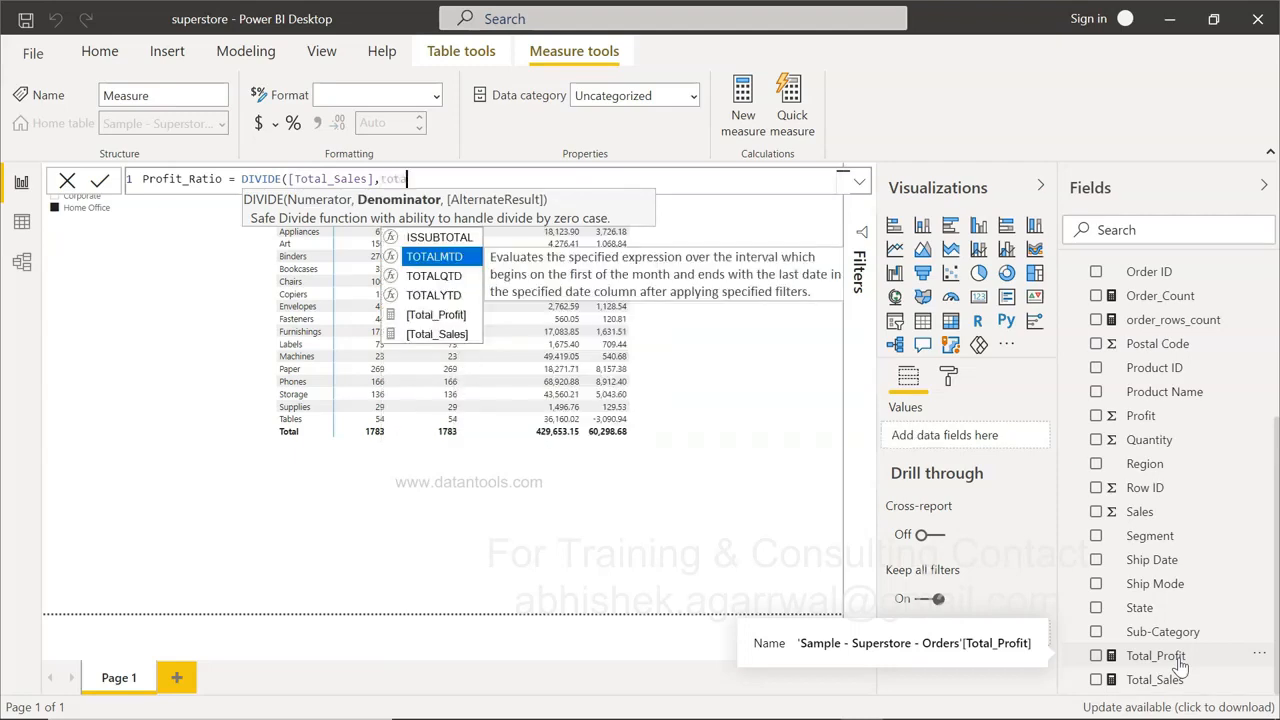
key("Tab")
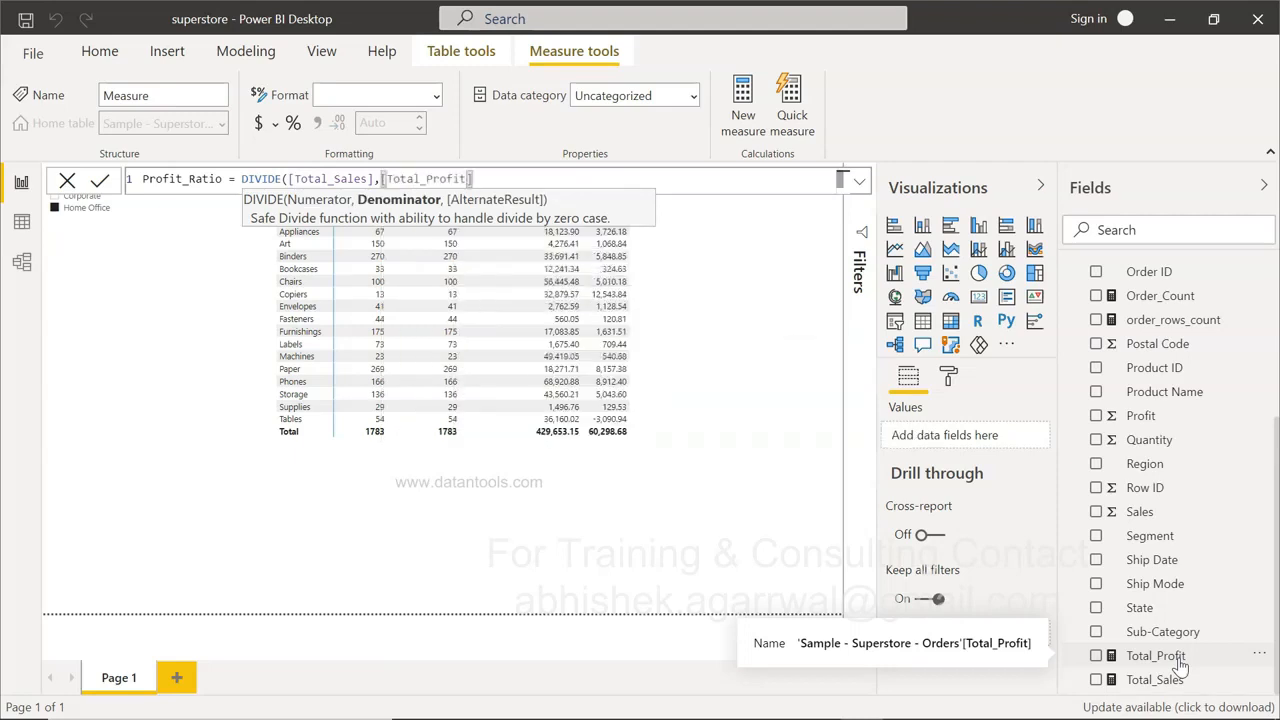
type(",")
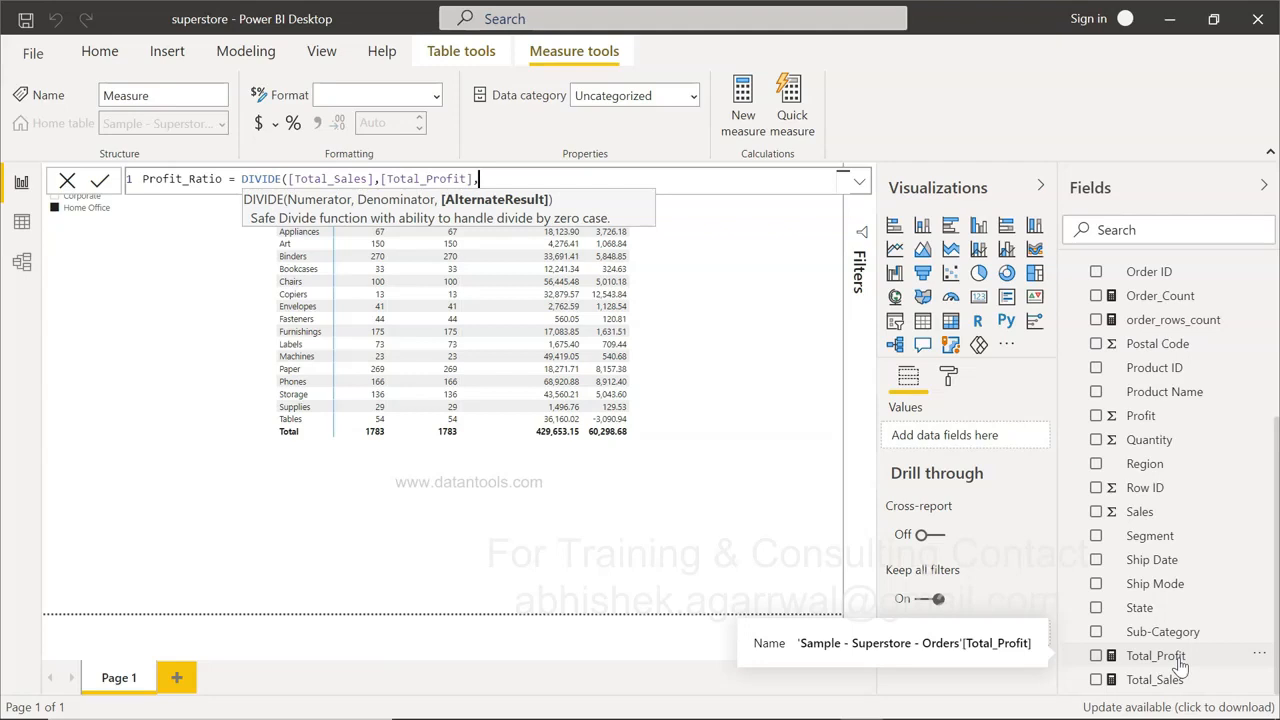
type("0")
key("Home")
type(")")
key("BackSpace")
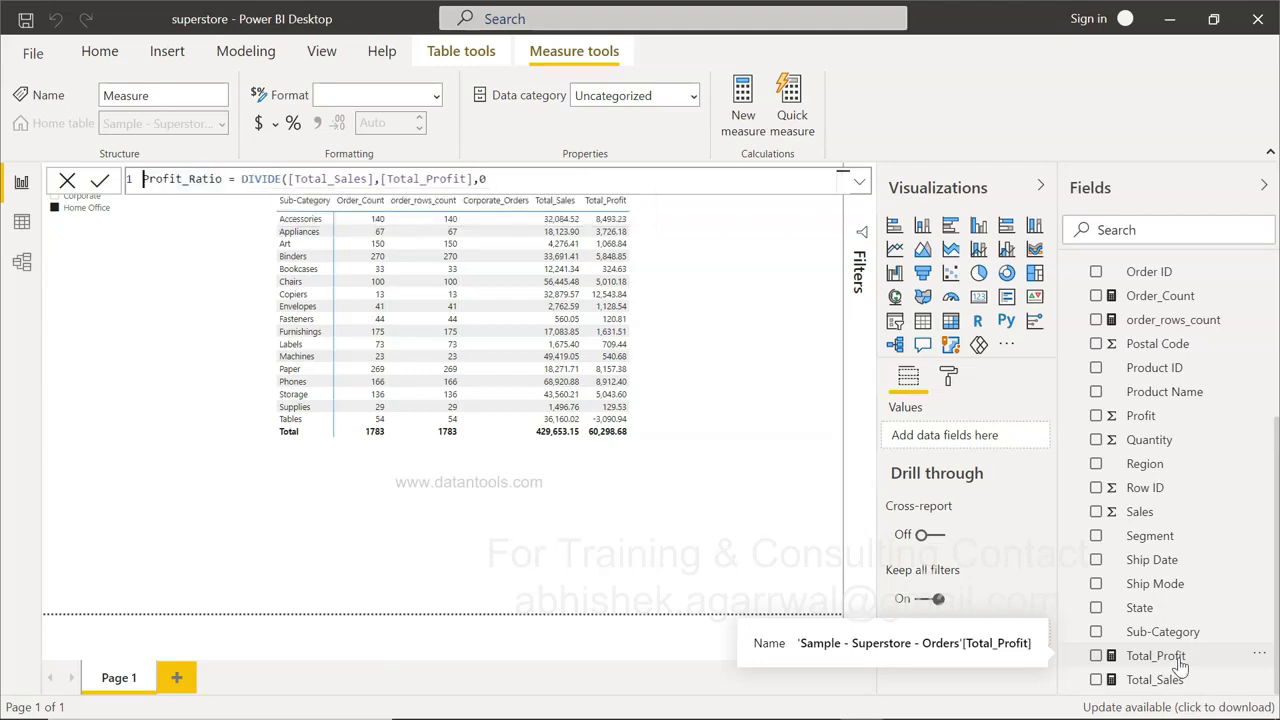
left_click(560, 186)
type(")")
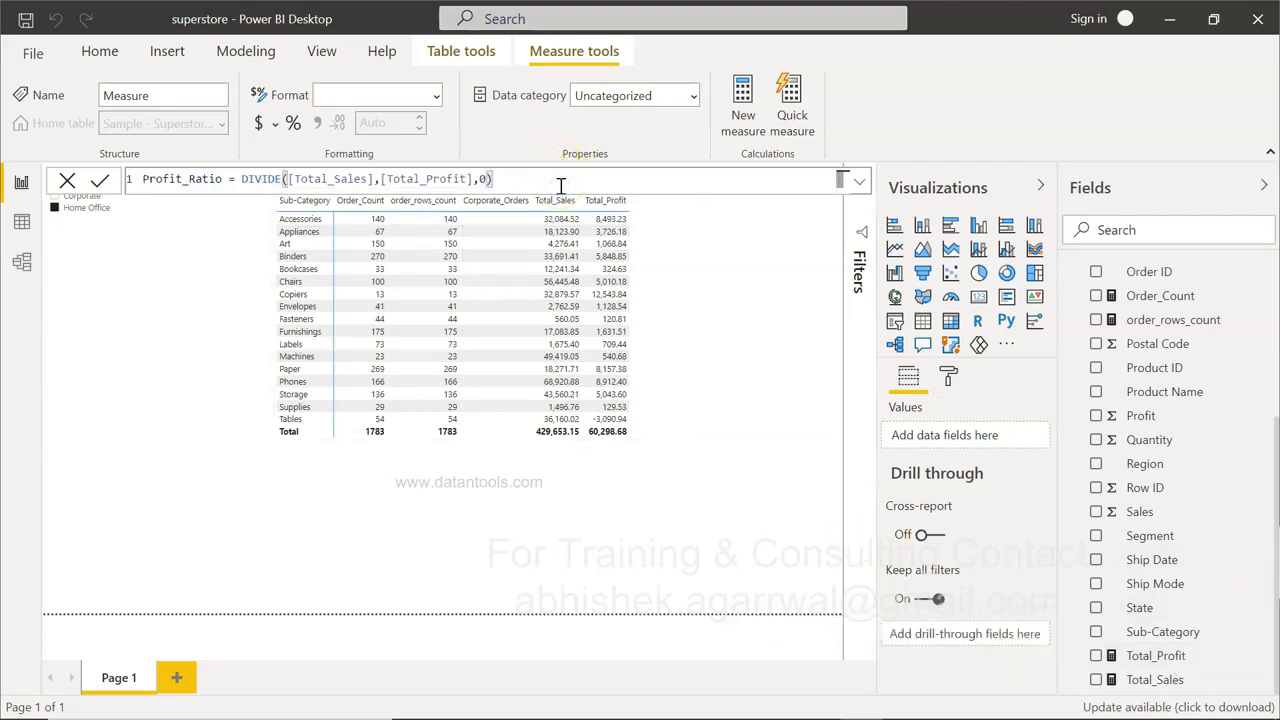
left_click(100, 178)
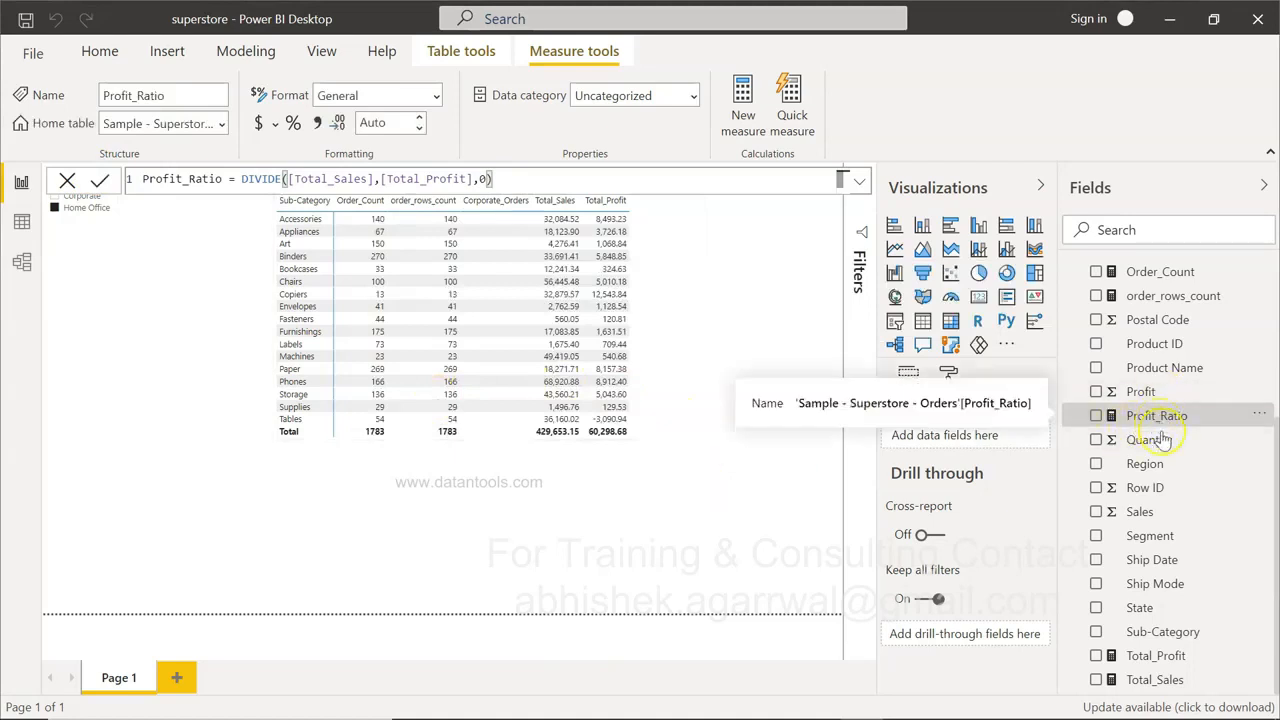
Add the Profit_Ratio measure to the matrix values after Total_Profit
left_click(662, 295)
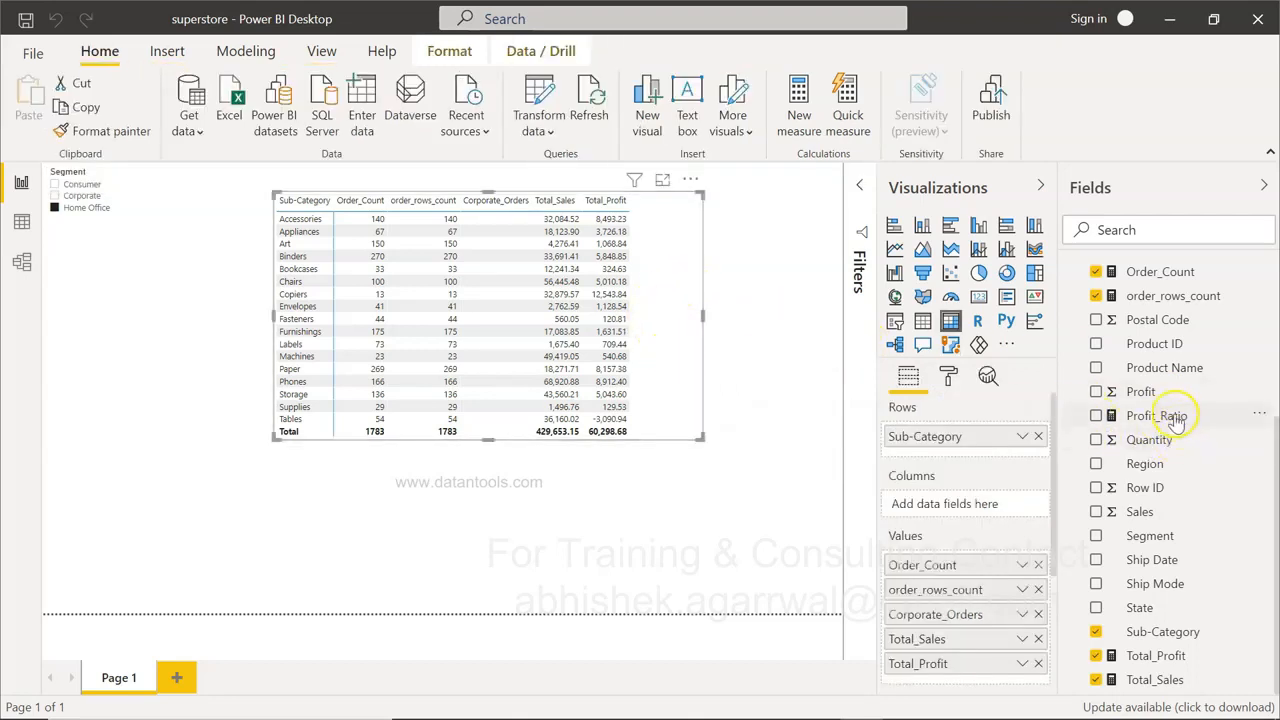
left_click_drag(1175, 420, 975, 638)
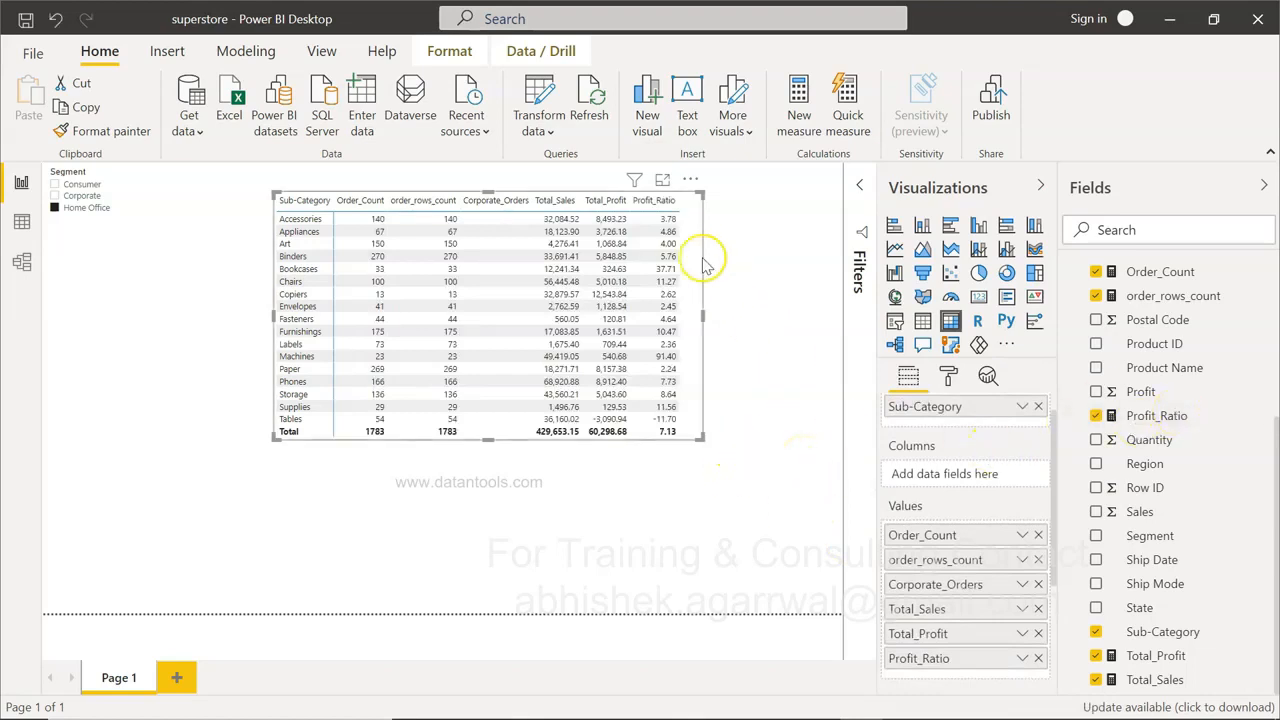
Open the Profit_Ratio formula and remove the [Total_Sales] argument and its comma, leaving [Total_Profit] as the numerator
left_click(1160, 420)
left_click(368, 178)
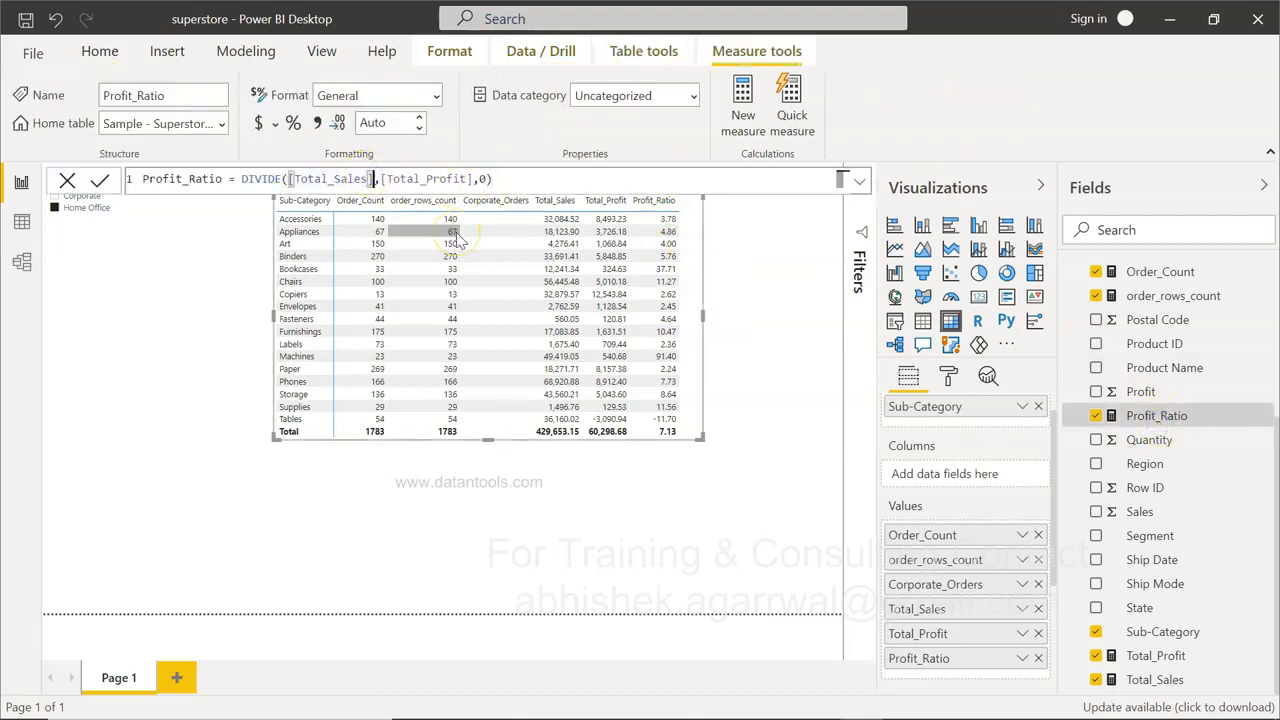
key("BackSpace")
key("BackSpace")
key("BackSpace")
key("BackSpace")
key("BackSpace")
key("BackSpace")
key("BackSpace")
key("BackSpace")
key("BackSpace")
key("BackSpace")
key("BackSpace")
key("BackSpace")
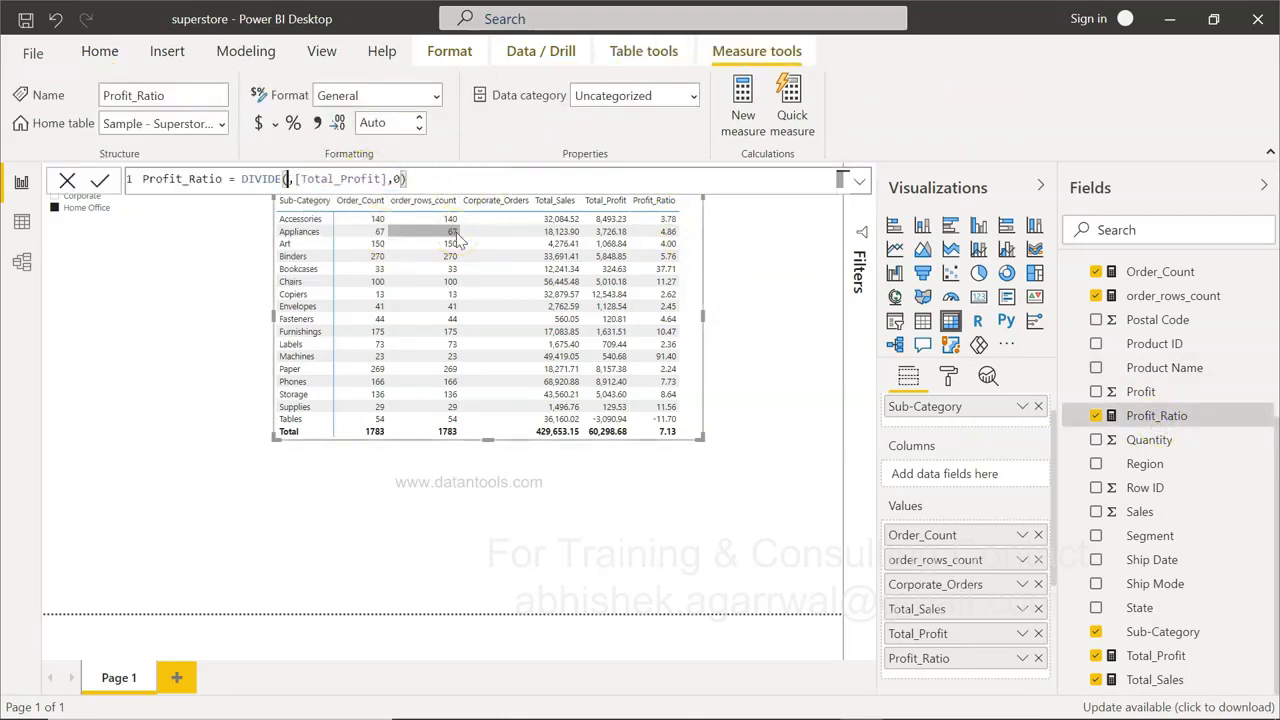
key("BackSpace")
Insert [Total_Sales] as the denominator before the 0 in the Profit_Ratio formula and commit it
key("Right")
key("Right")
key("Right")
key("Right")
key("Right")
key("Right")
key("Right")
key("Right")
key("Right")
key("Right")
key("Right")
key("Right")
key("Right")
key("Right")
key("Right")
key("Right")
key("Right")
key("Left")
key("Left")
key("Left")
type(",tot")
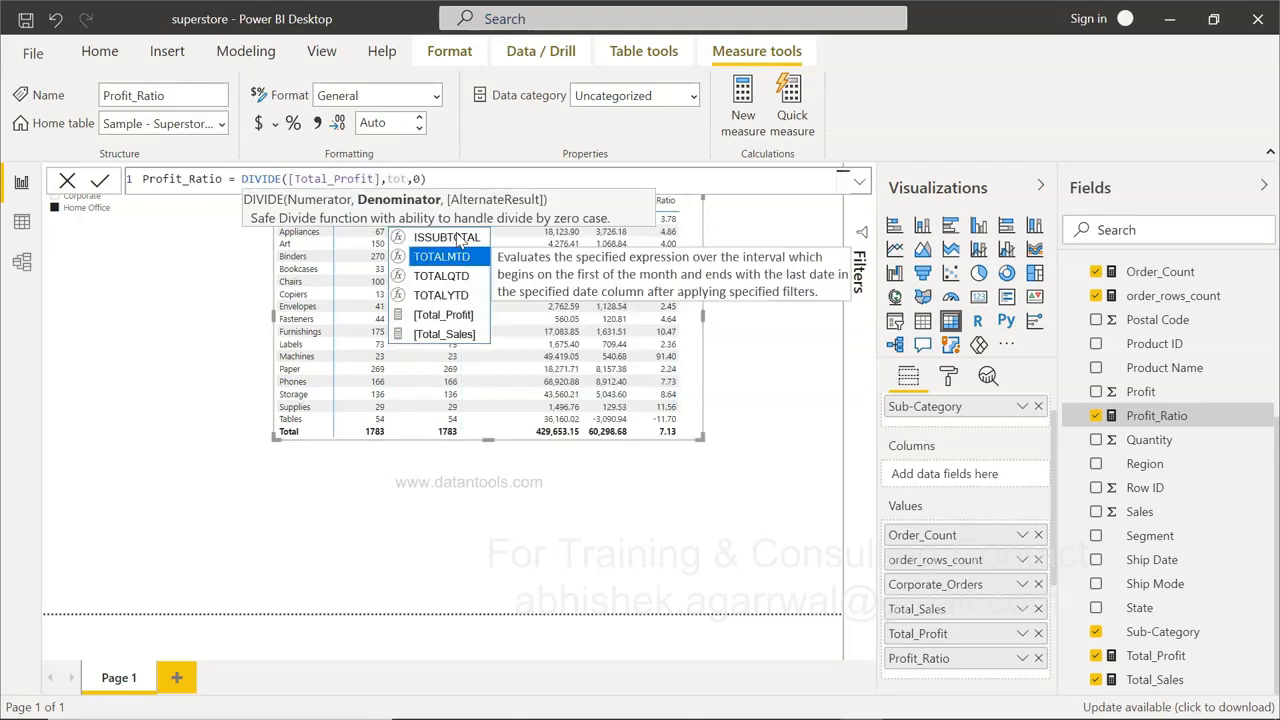
key("Down")
key("Down")
key("Down")
key("Down")
key("Tab")
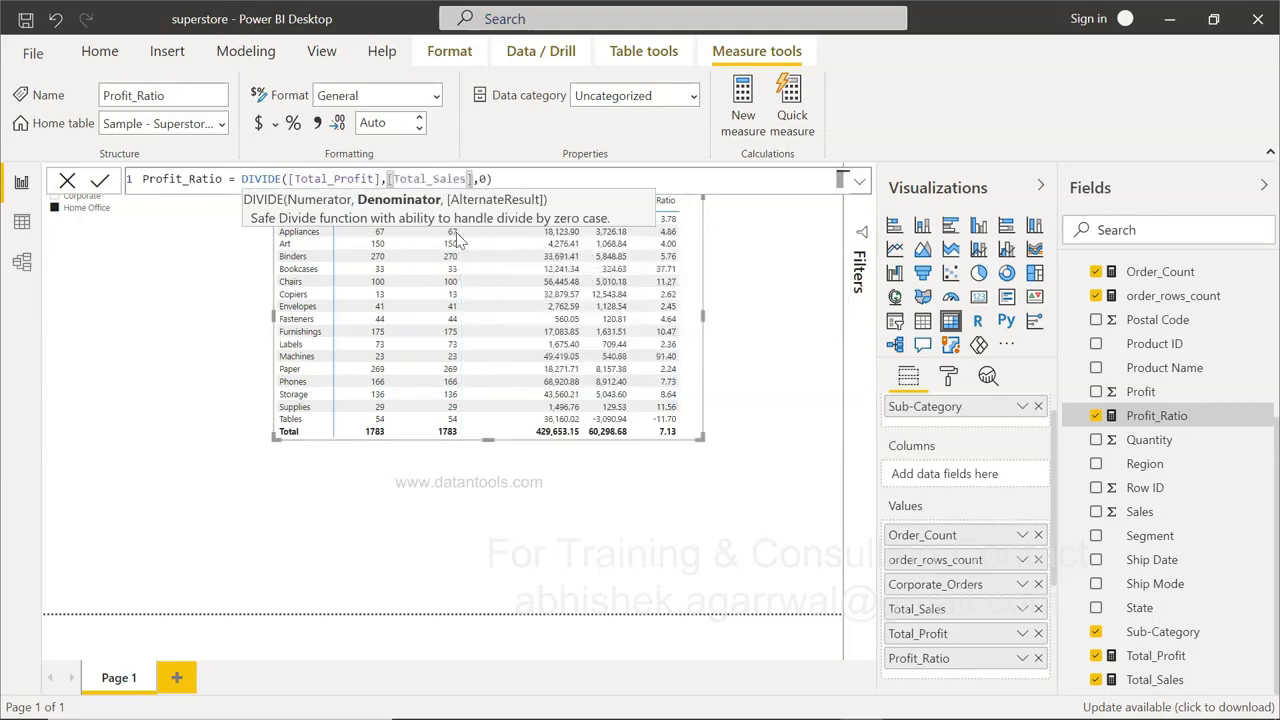
key("Right")
key("Right")
key("Right")
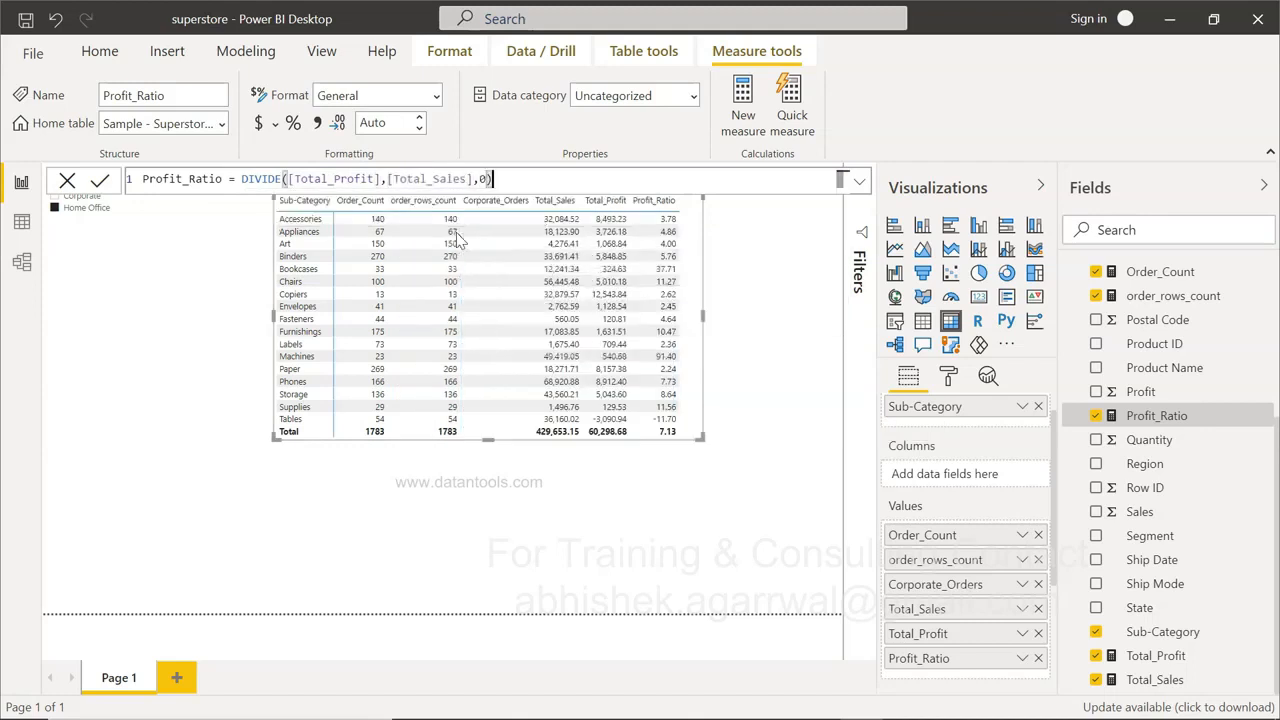
left_click(100, 180)
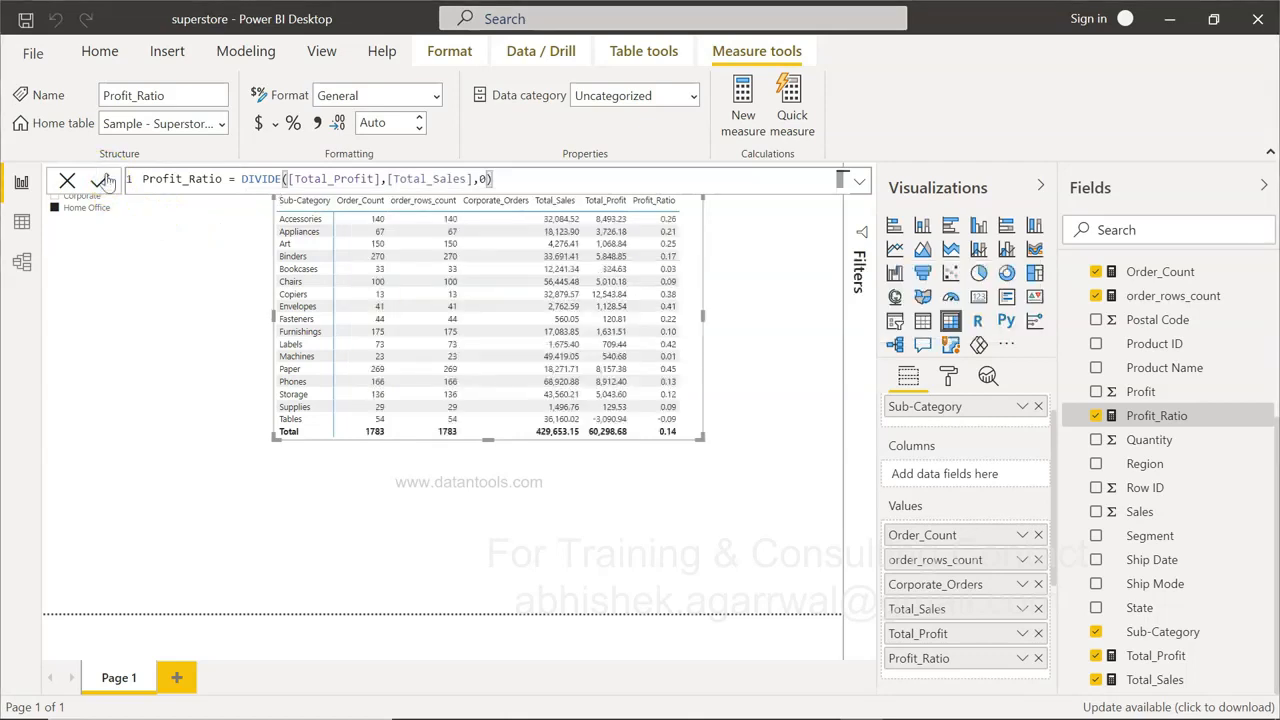
Examine the Profit_Ratio measure's formula and the actions available for this field without changing it
left_click(751, 492)
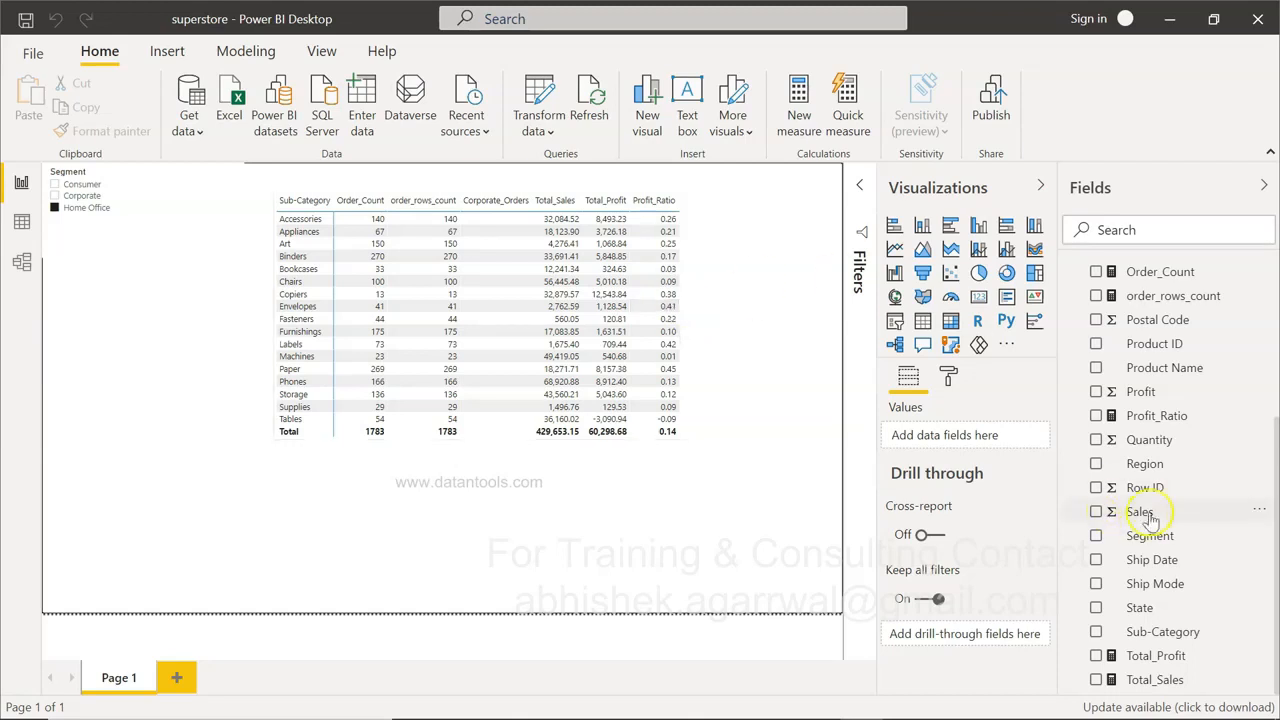
left_click(1164, 419)
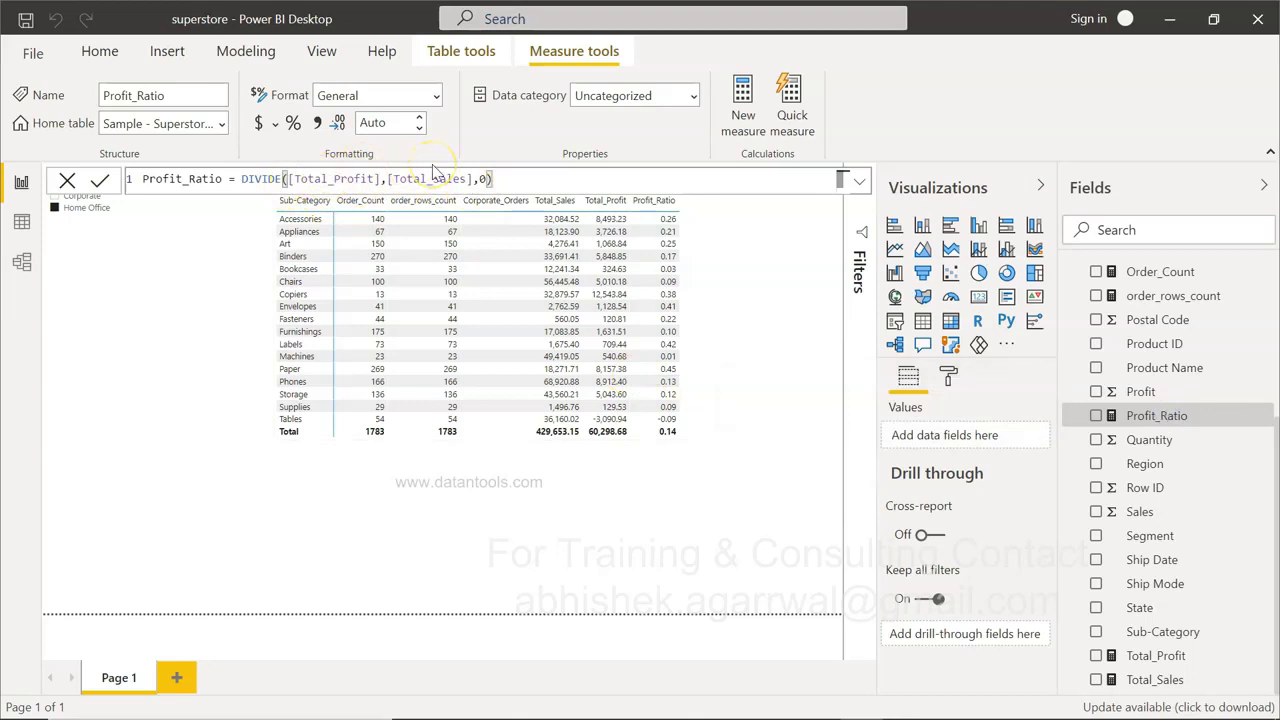
left_click(1162, 422)
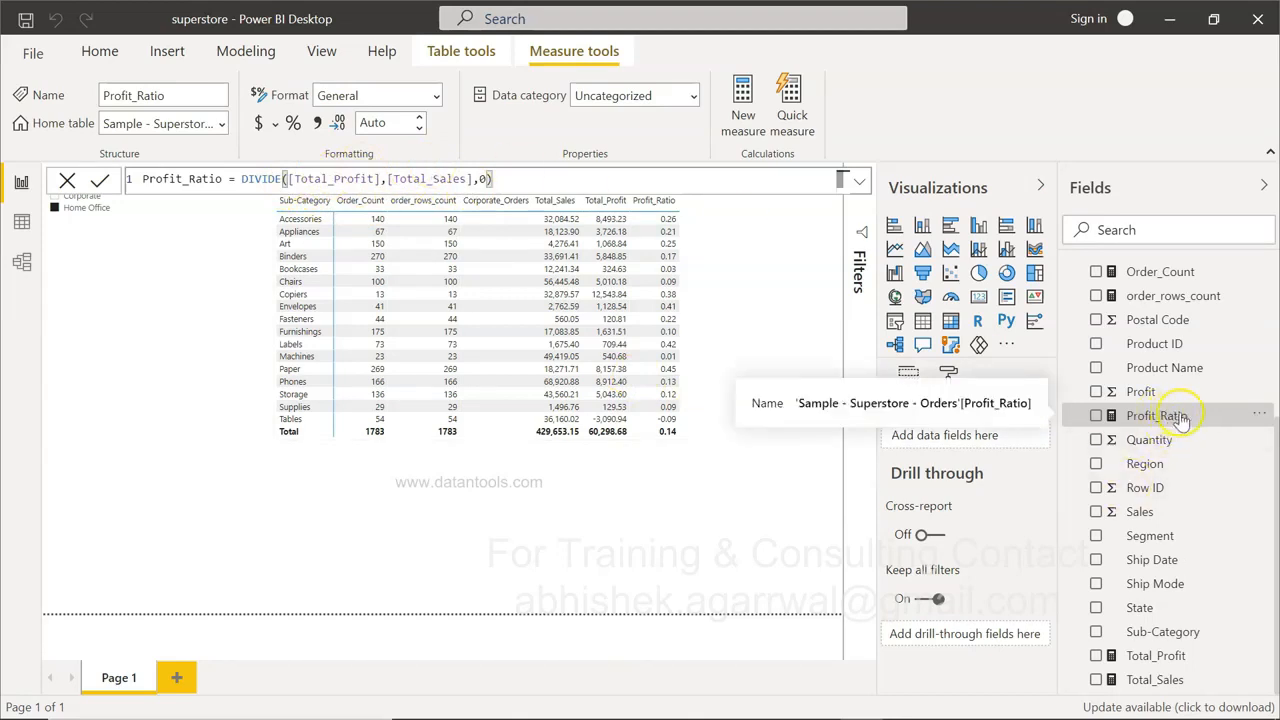
left_click(1261, 419)
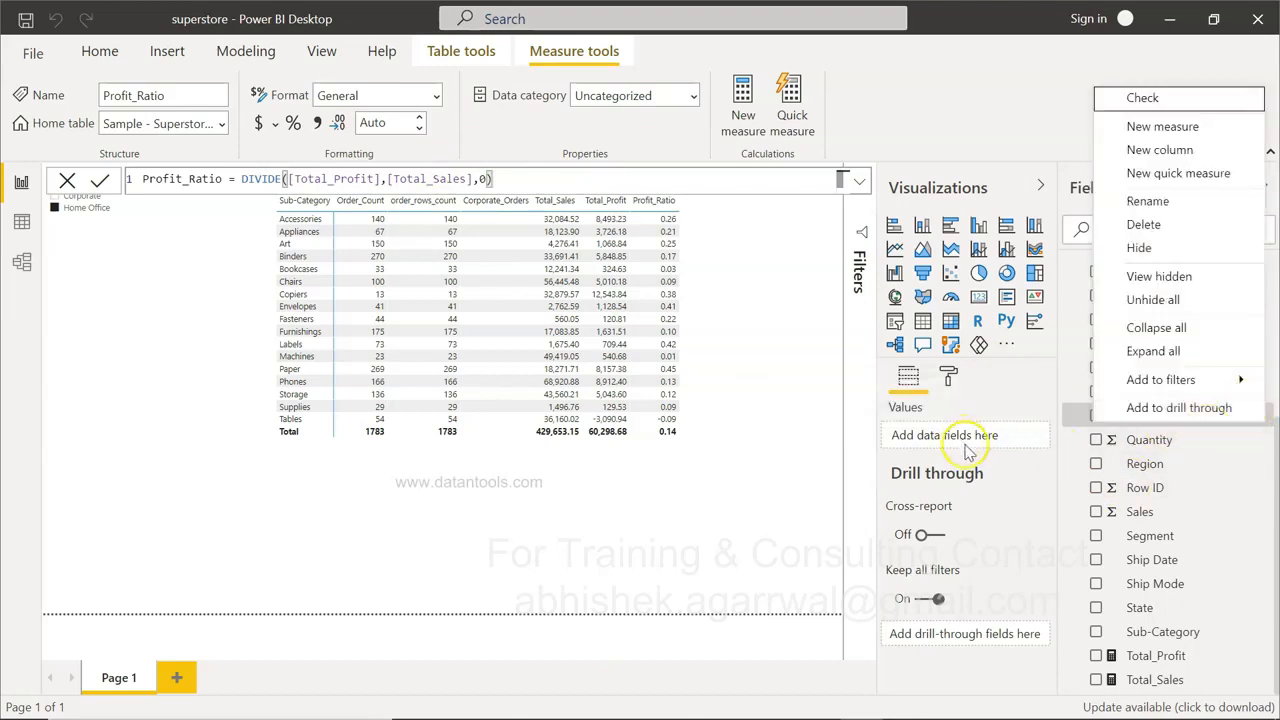
left_click(1057, 463)
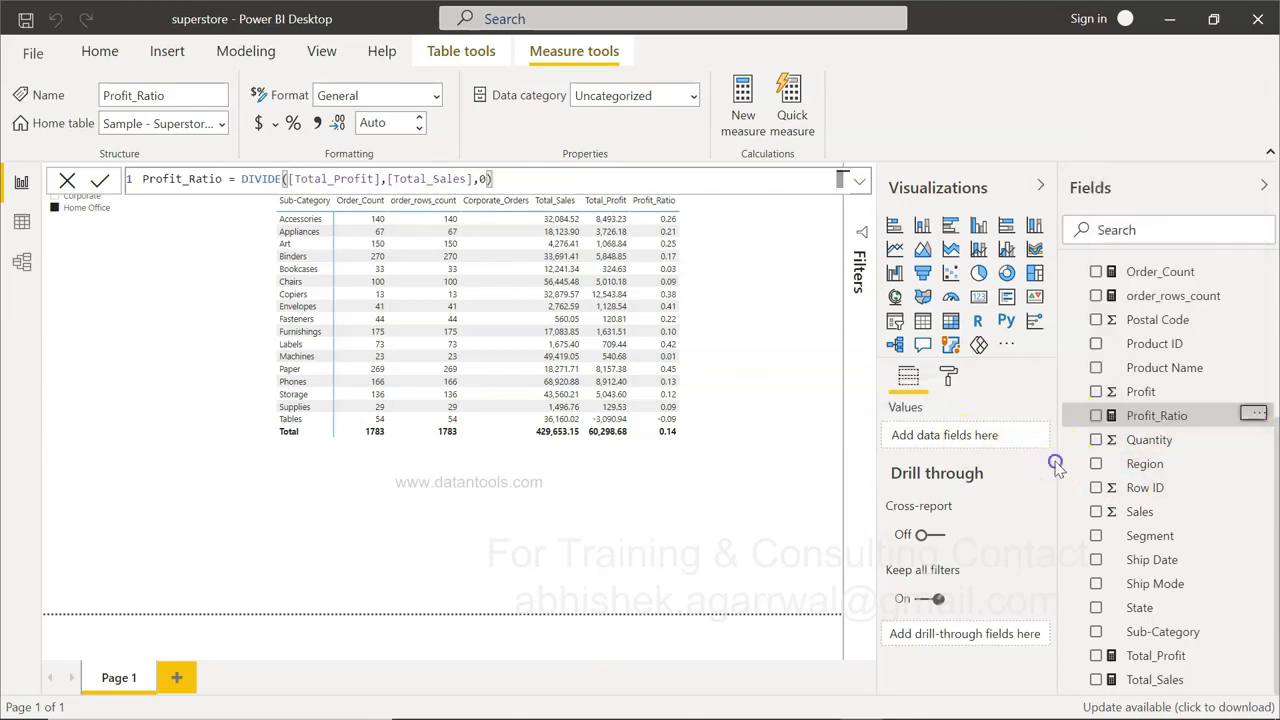
left_click(1261, 415)
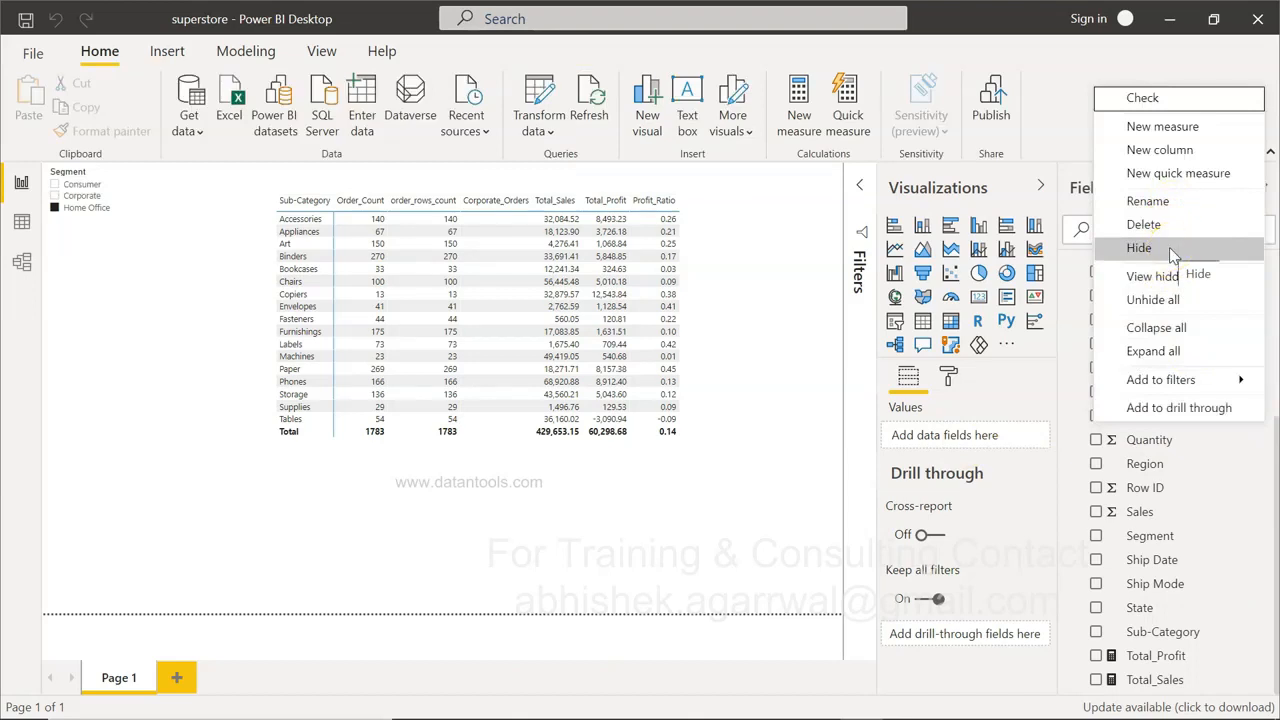
left_click(1008, 393)
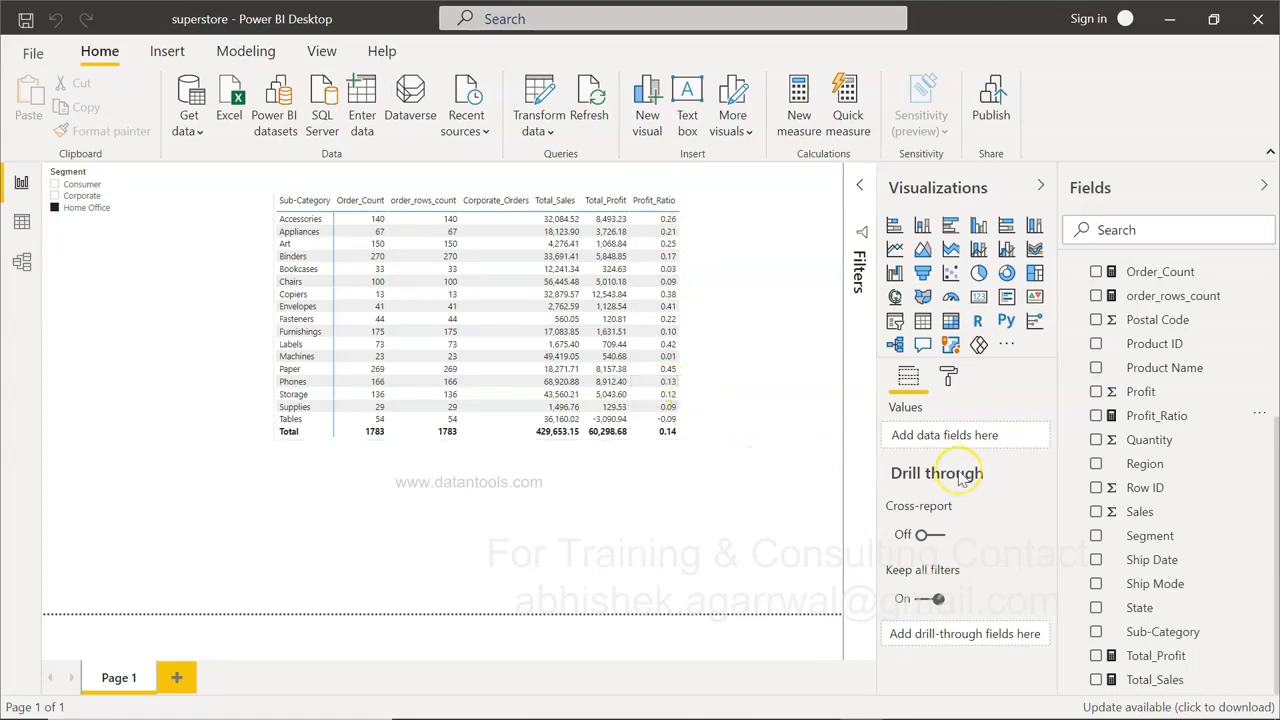
Create and commit a new measure Minimum_Recorded_Sale = MIN('Sample - Superstore - Orders'[Sales])
mouse_move(960, 480)
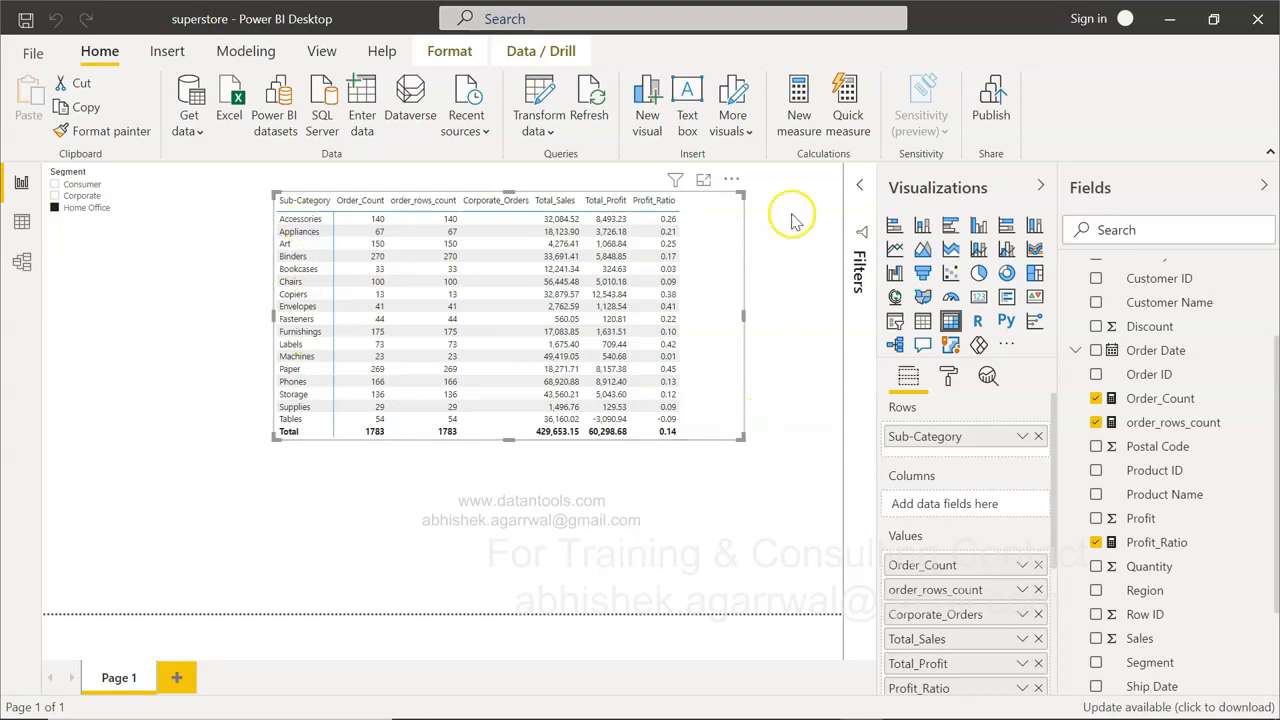
left_click(797, 120)
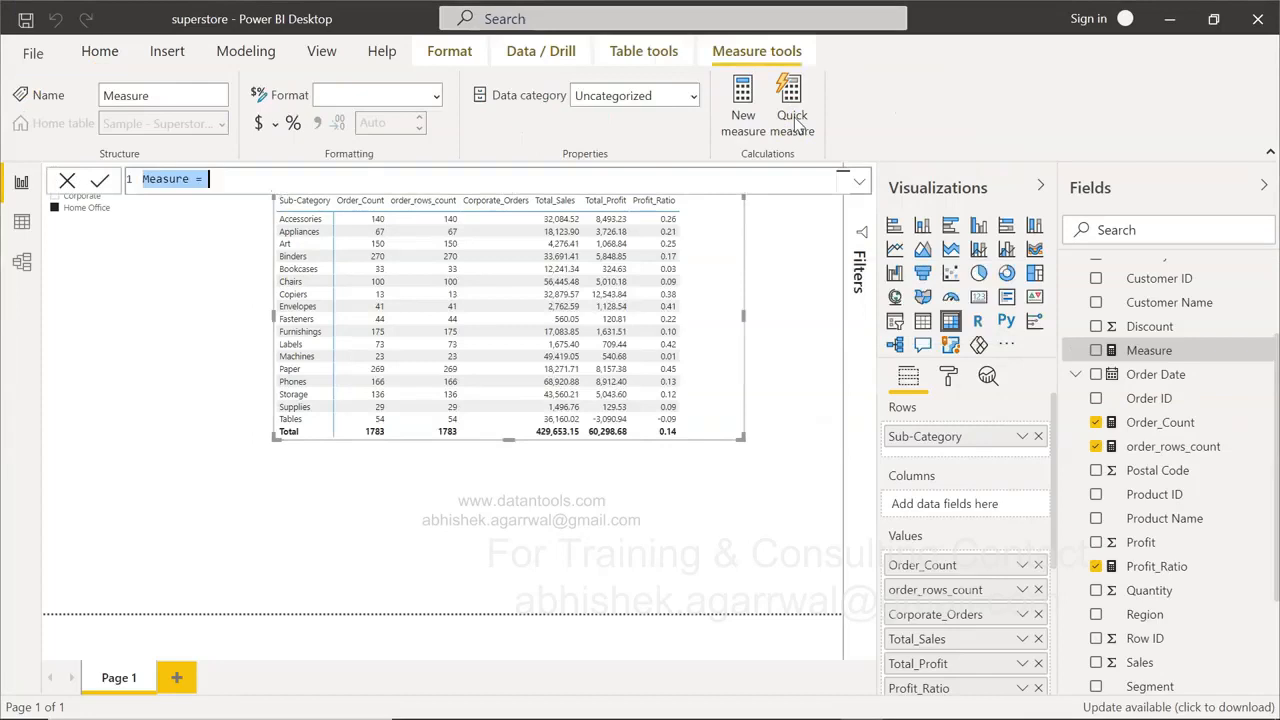
type("Minimu")
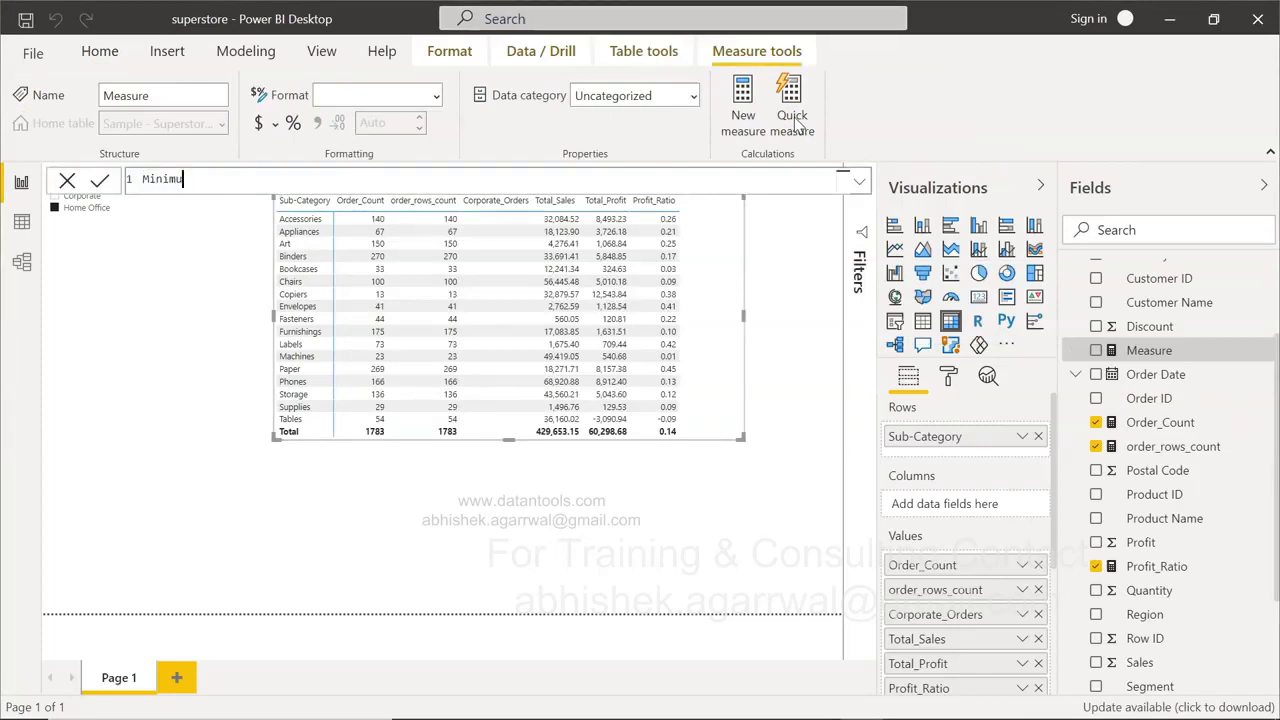
type("m_Recorded_Sale = MIN(")
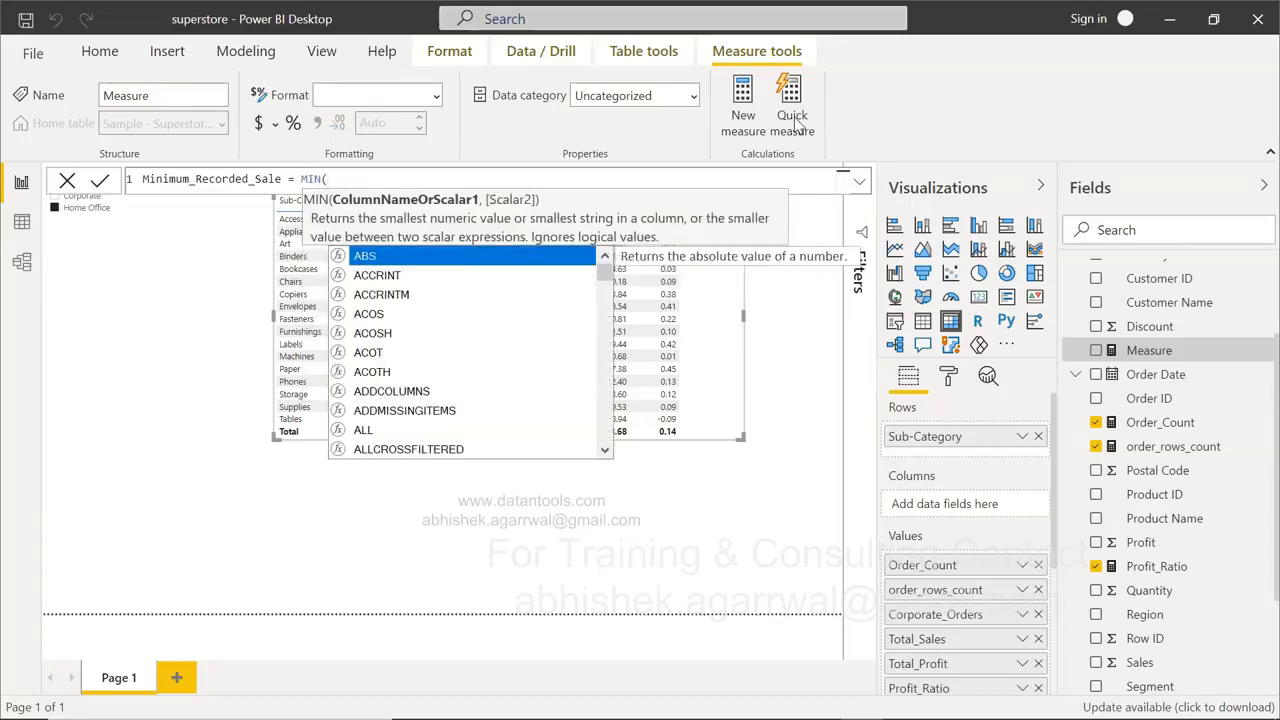
left_click(691, 8)
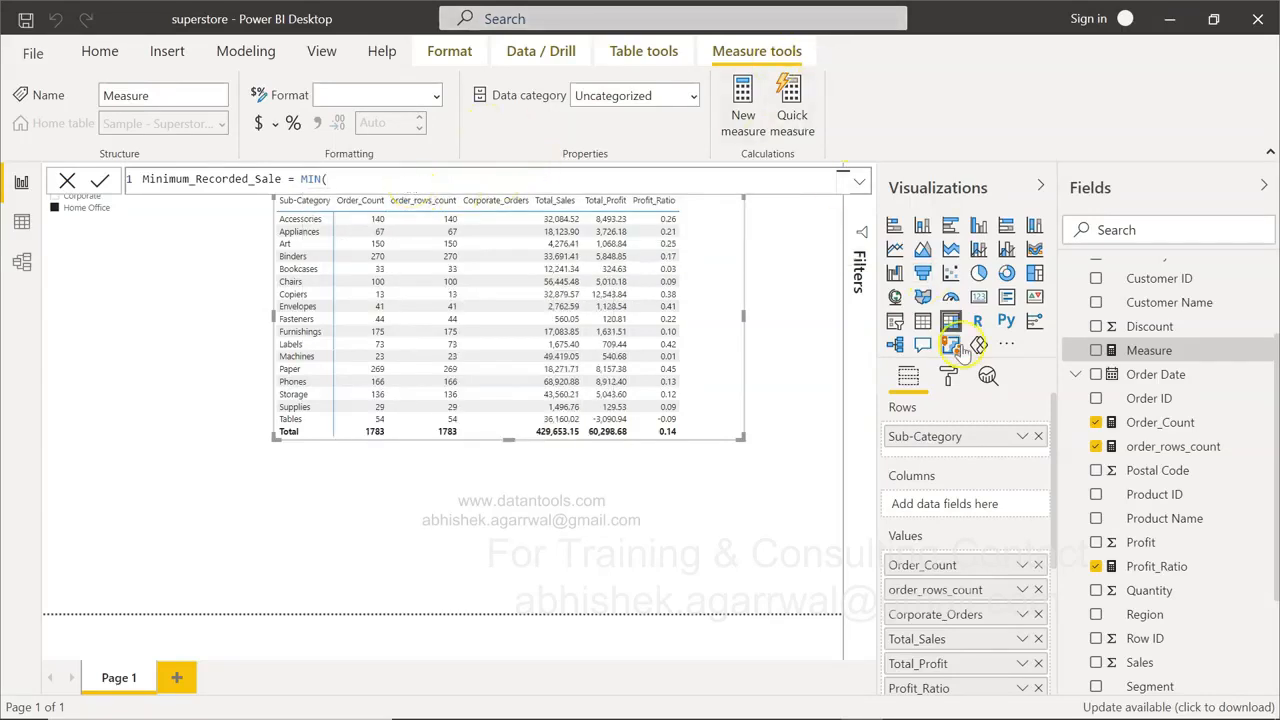
scroll(1199, 512, "down", 2)
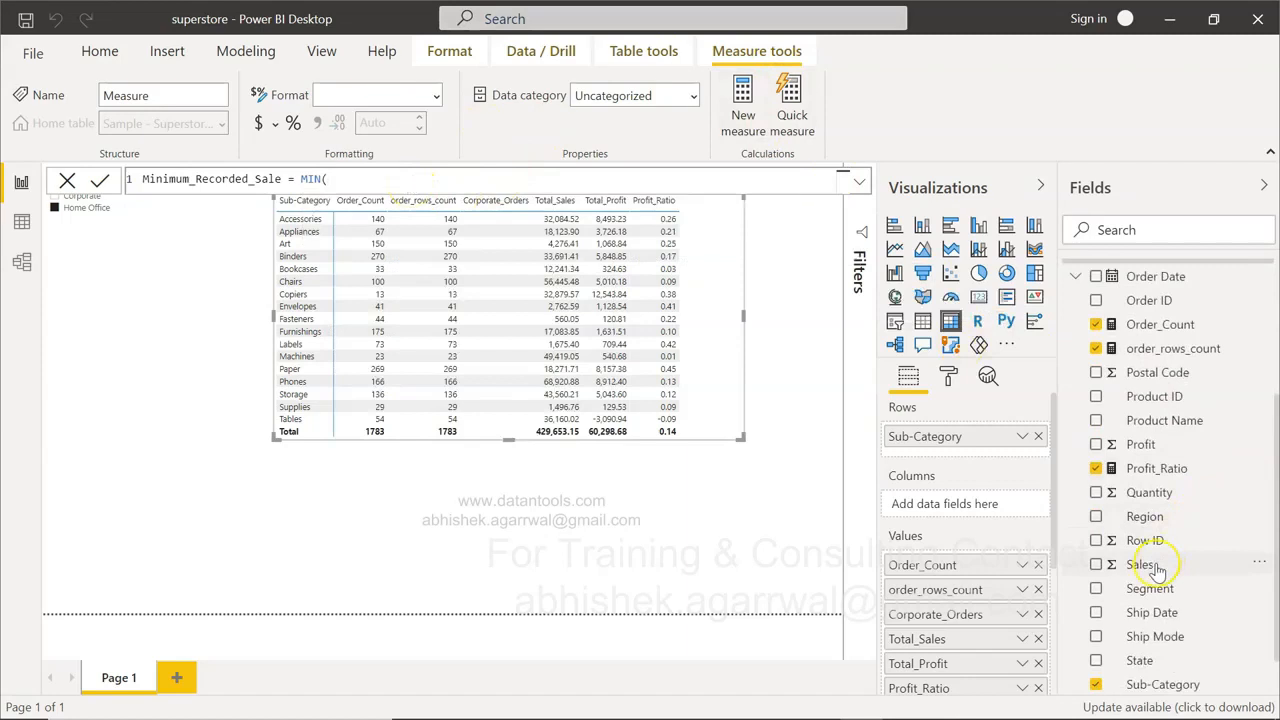
type("Sale")
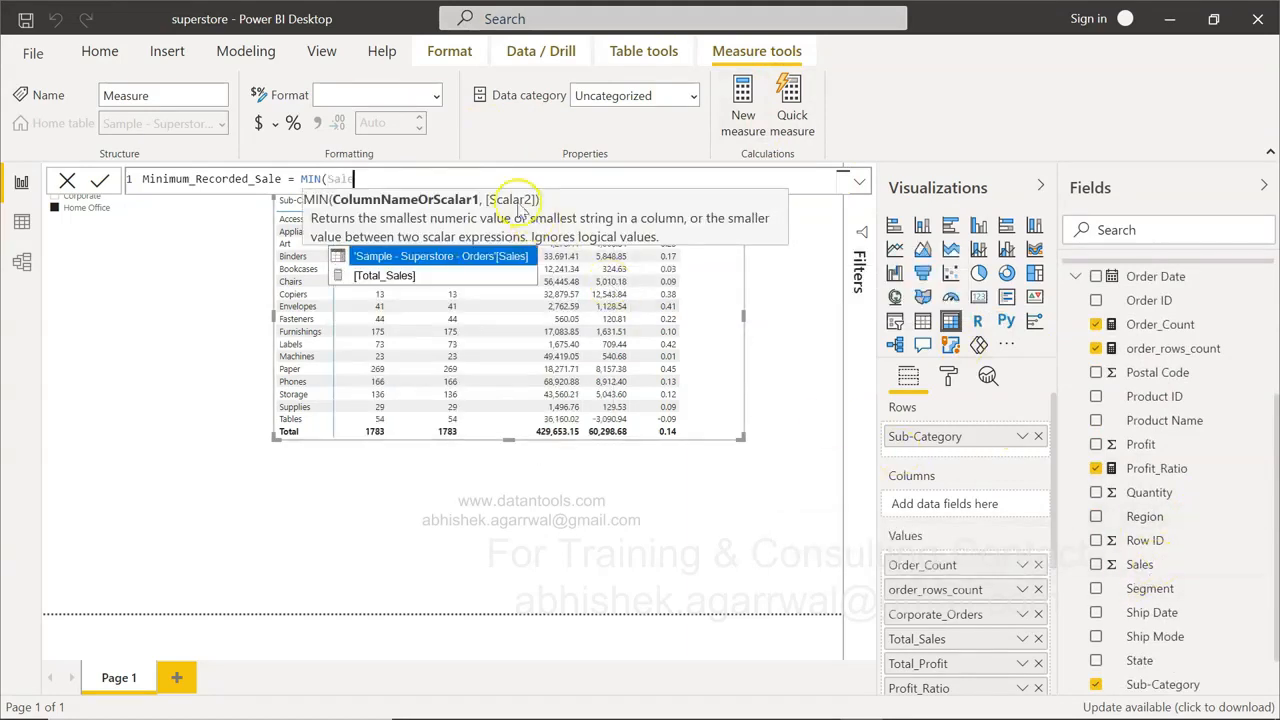
left_click(478, 258)
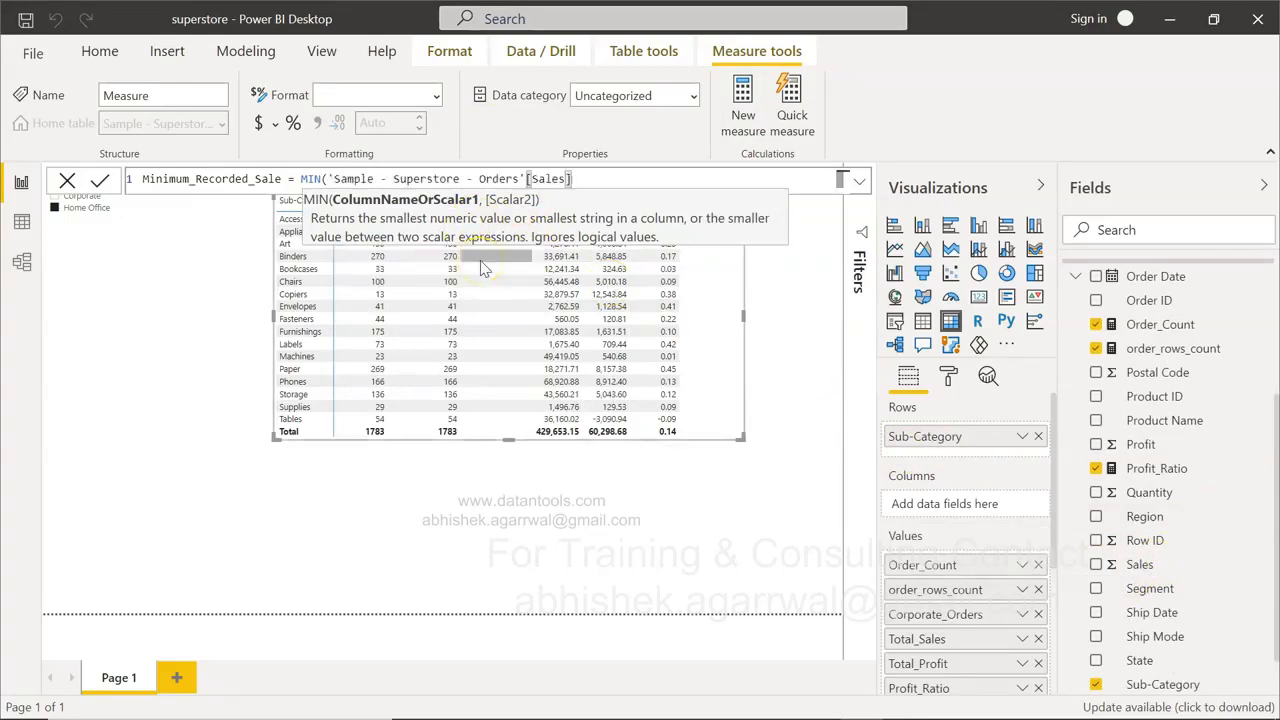
type(")")
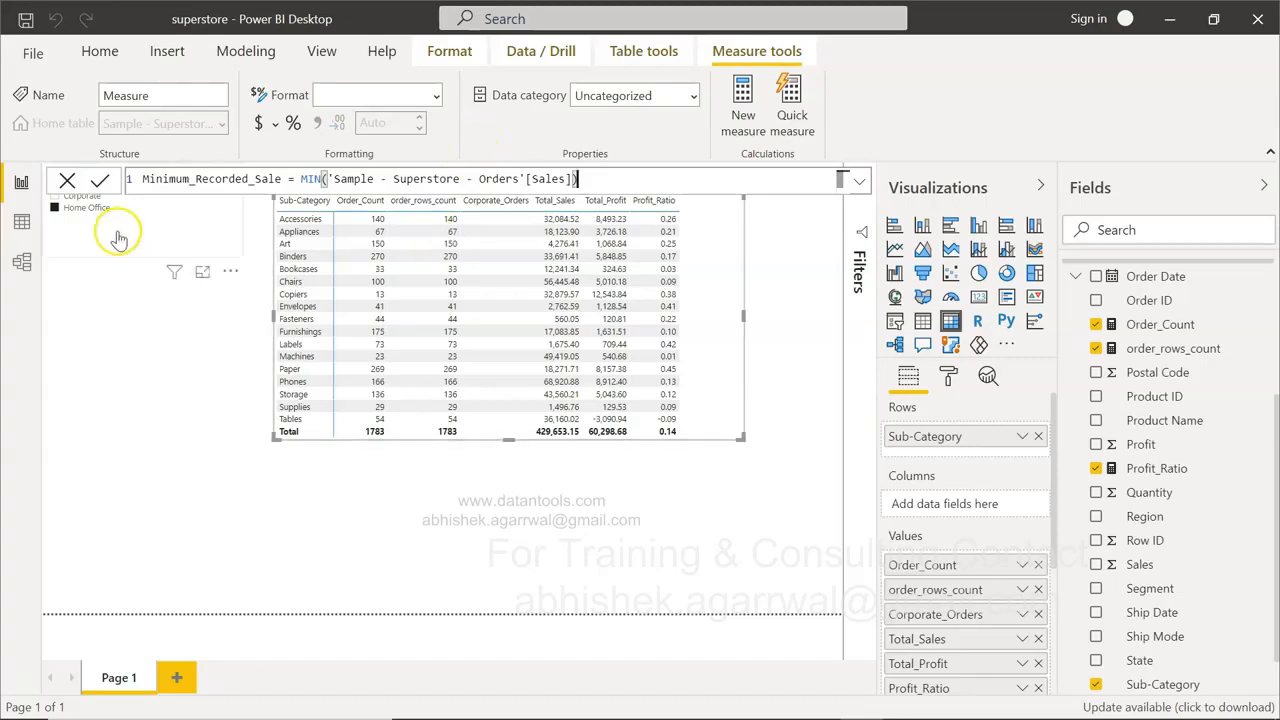
left_click(101, 181)
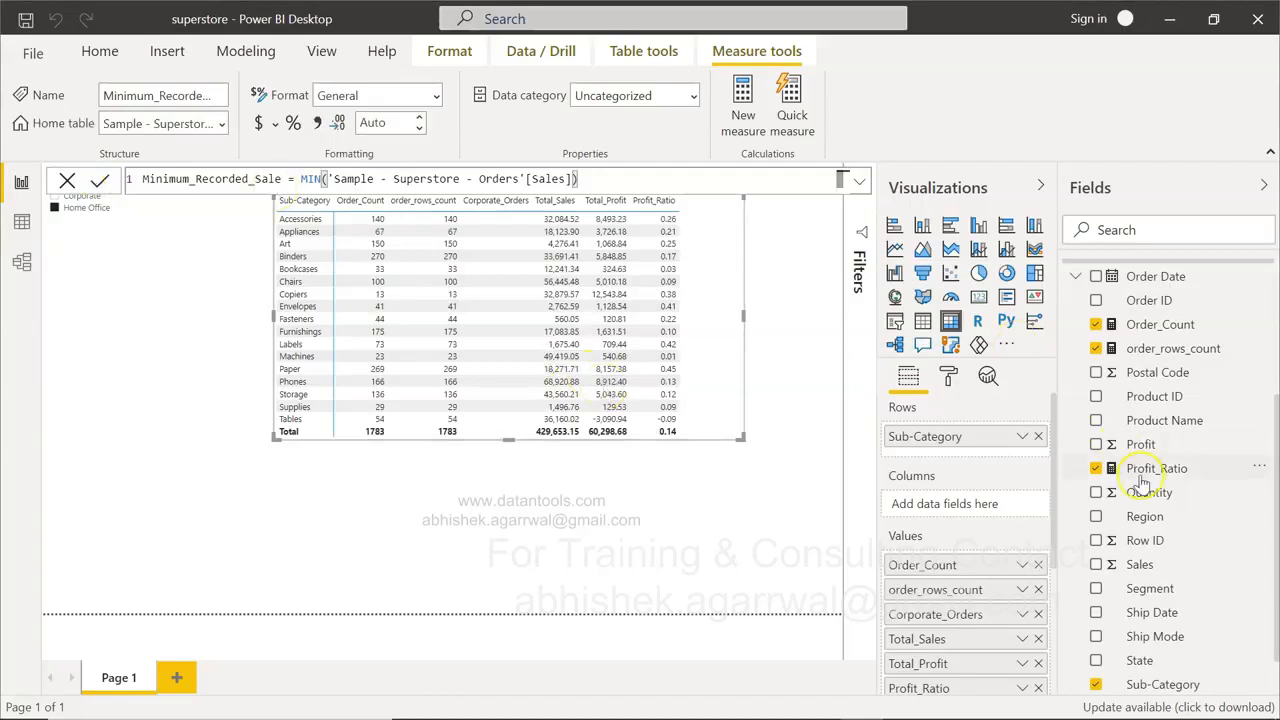
Add the Minimum_Recorded_Sale measure to the matrix values after Profit_Ratio and widen the matrix to fit the new column
scroll(1158, 545, "up", 3)
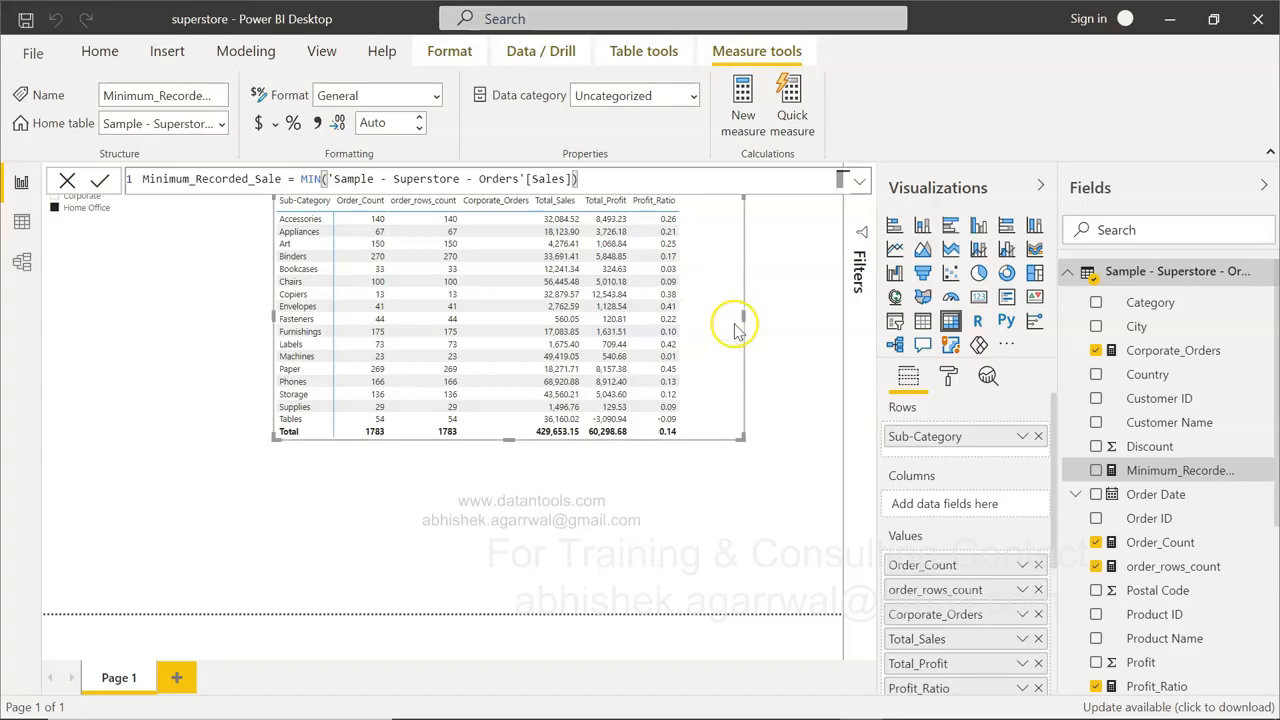
scroll(928, 570, "down", 3)
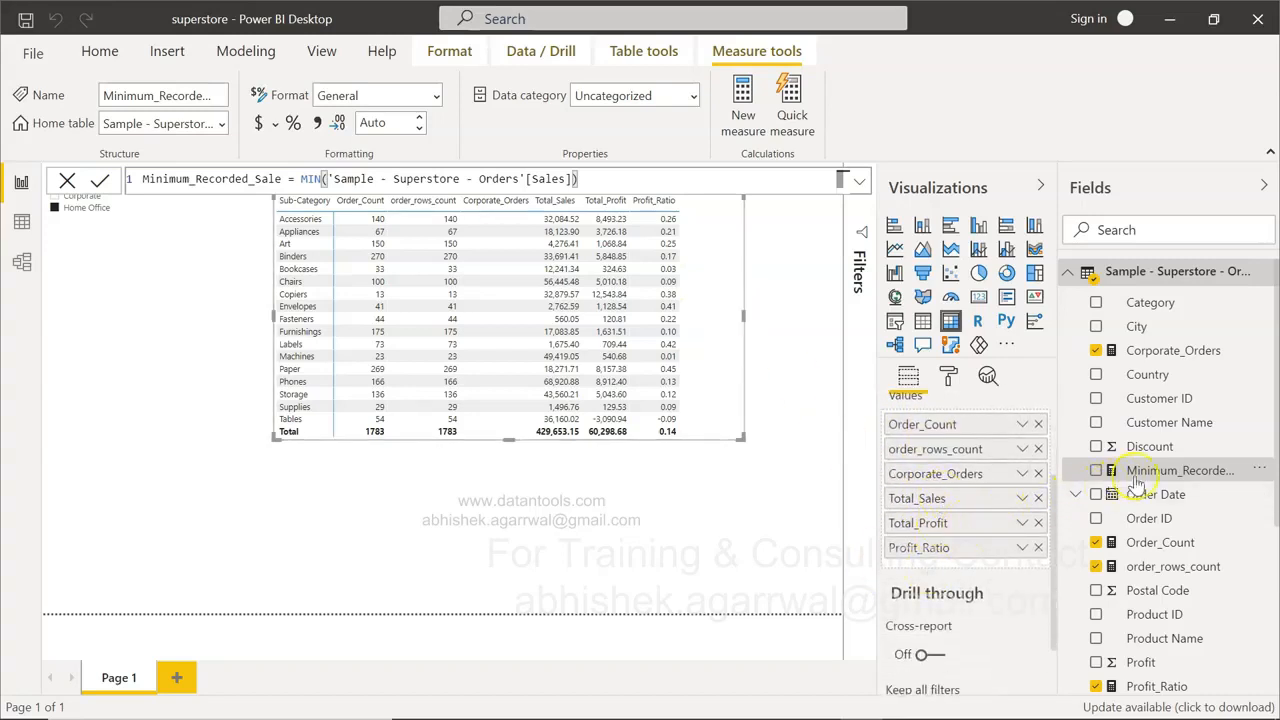
left_click_drag(1140, 470, 999, 562)
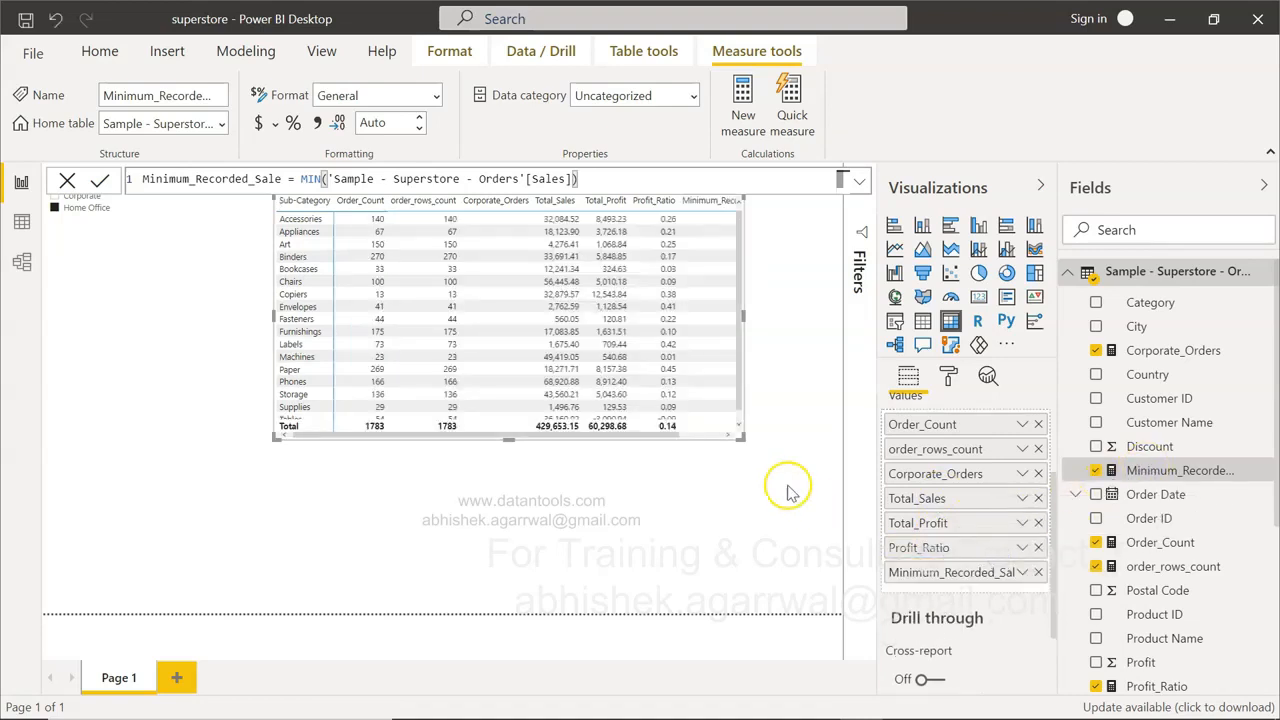
left_click_drag(745, 314, 798, 313)
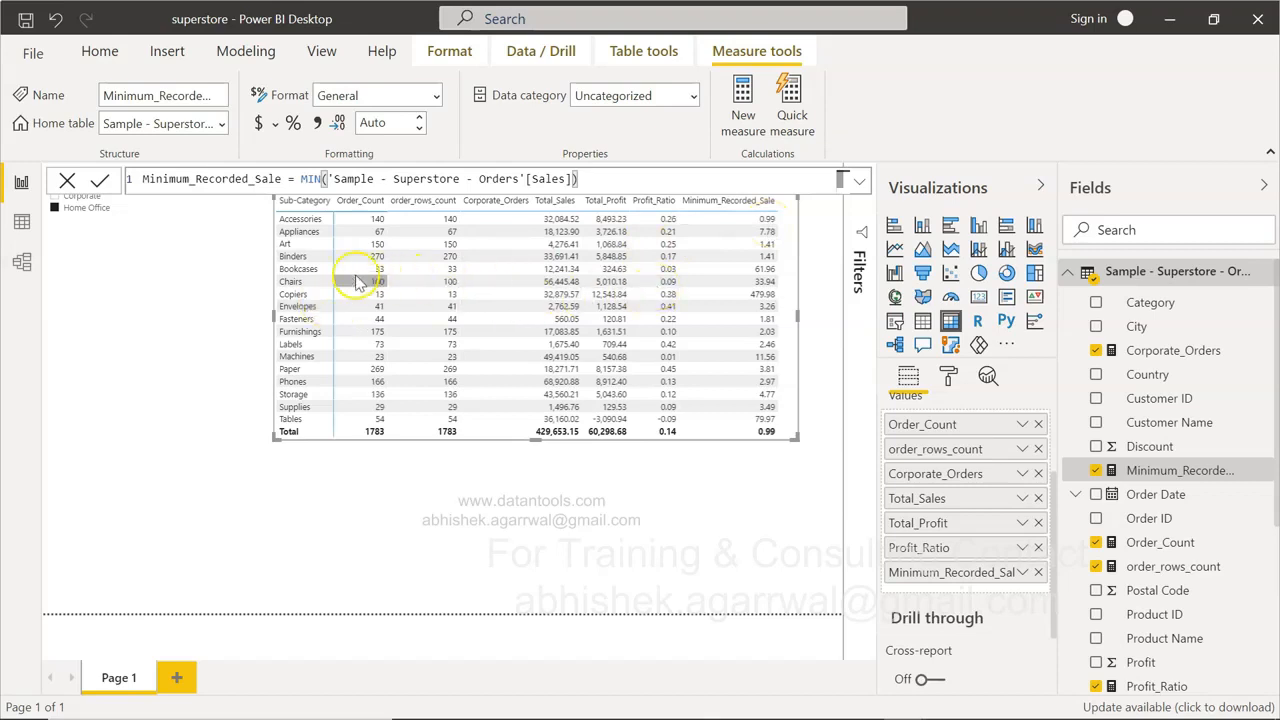
mouse_move(745, 300)
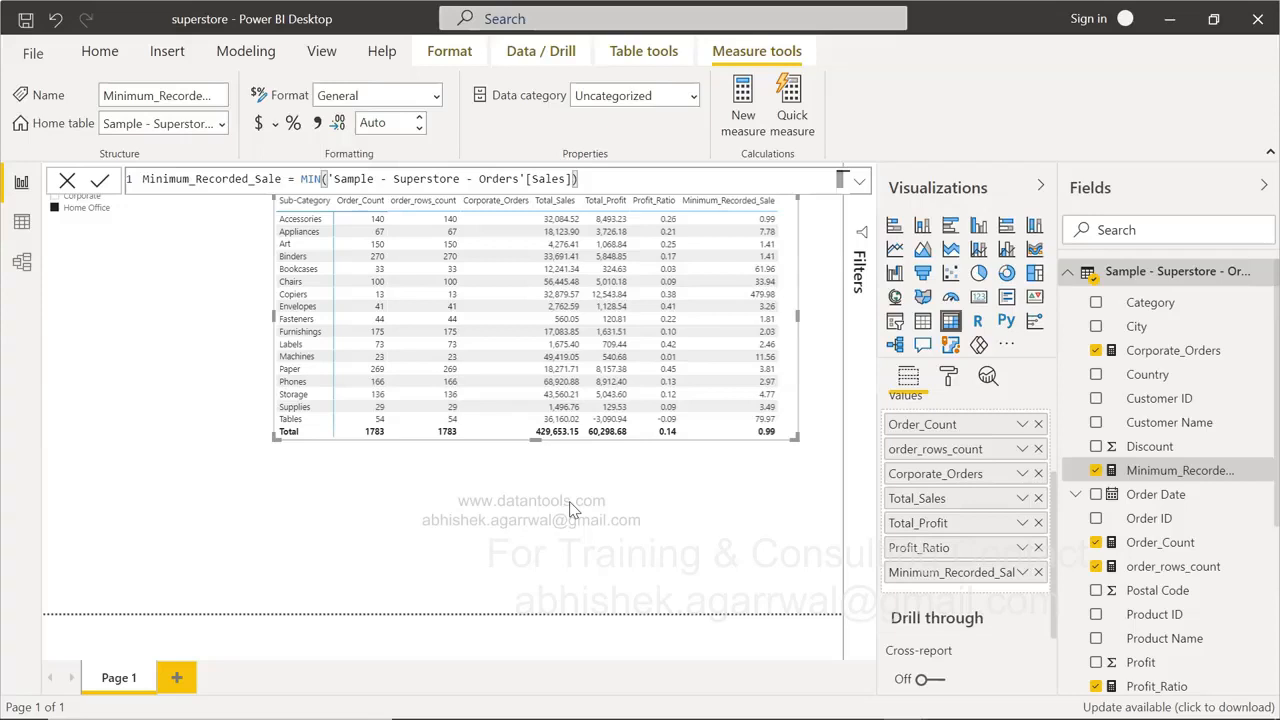
left_click(760, 210)
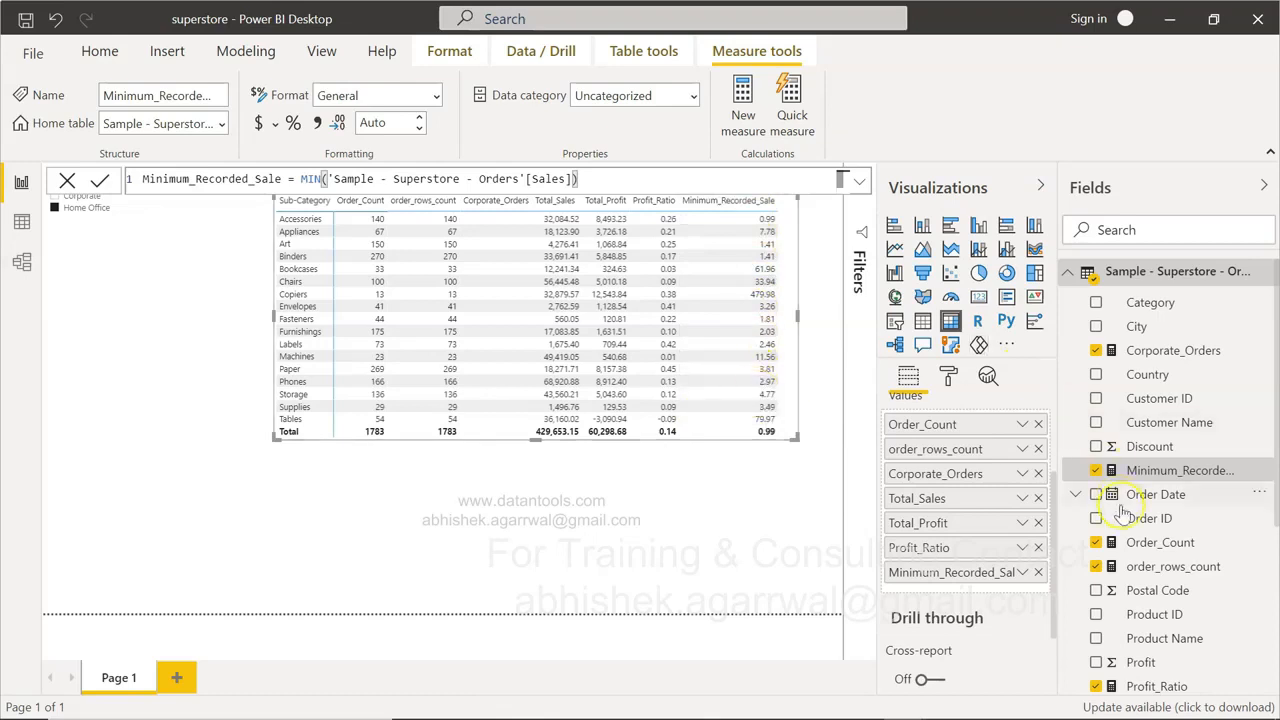
scroll(1124, 516, "down", 1)
scroll(1132, 518, "down", 2)
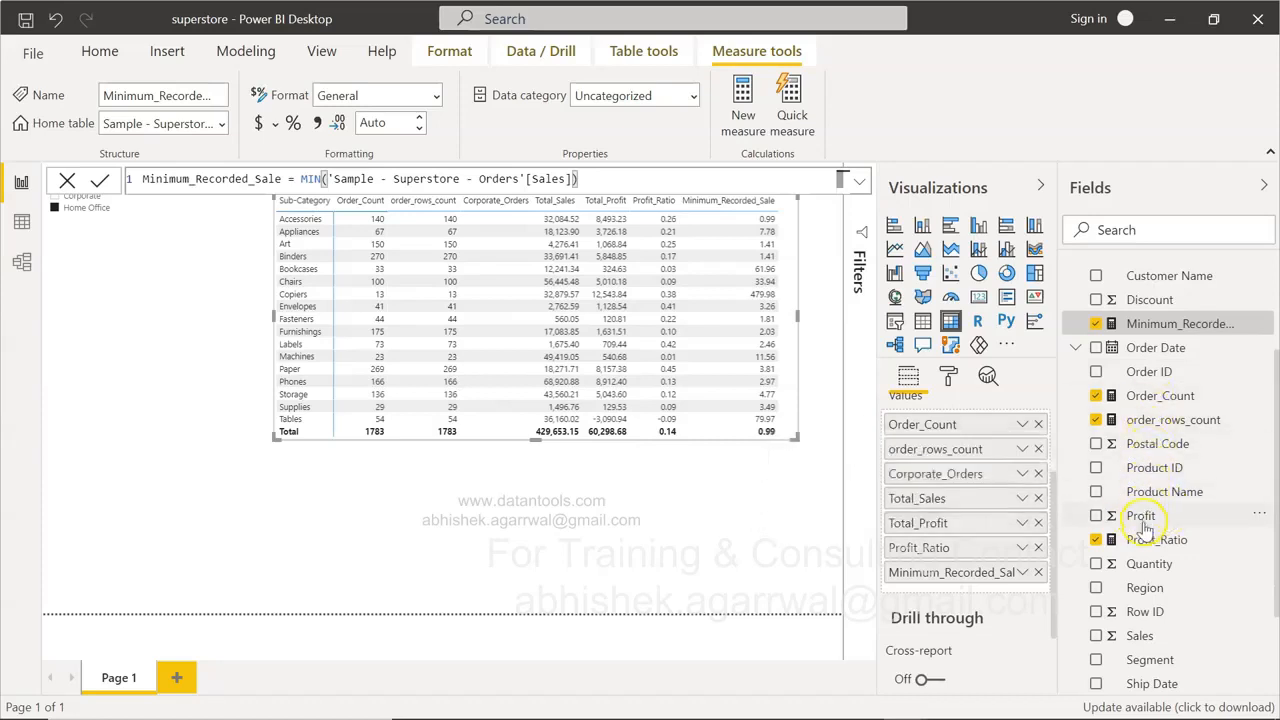
scroll(1145, 478, "down", 1)
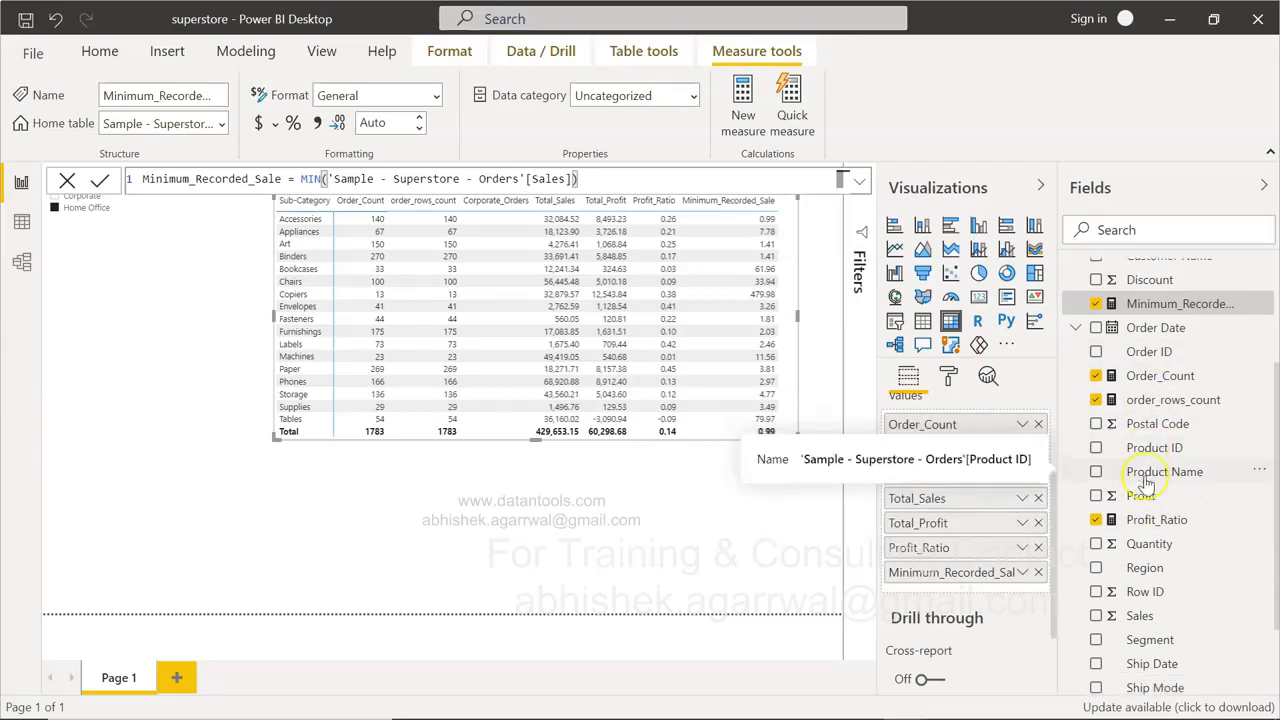